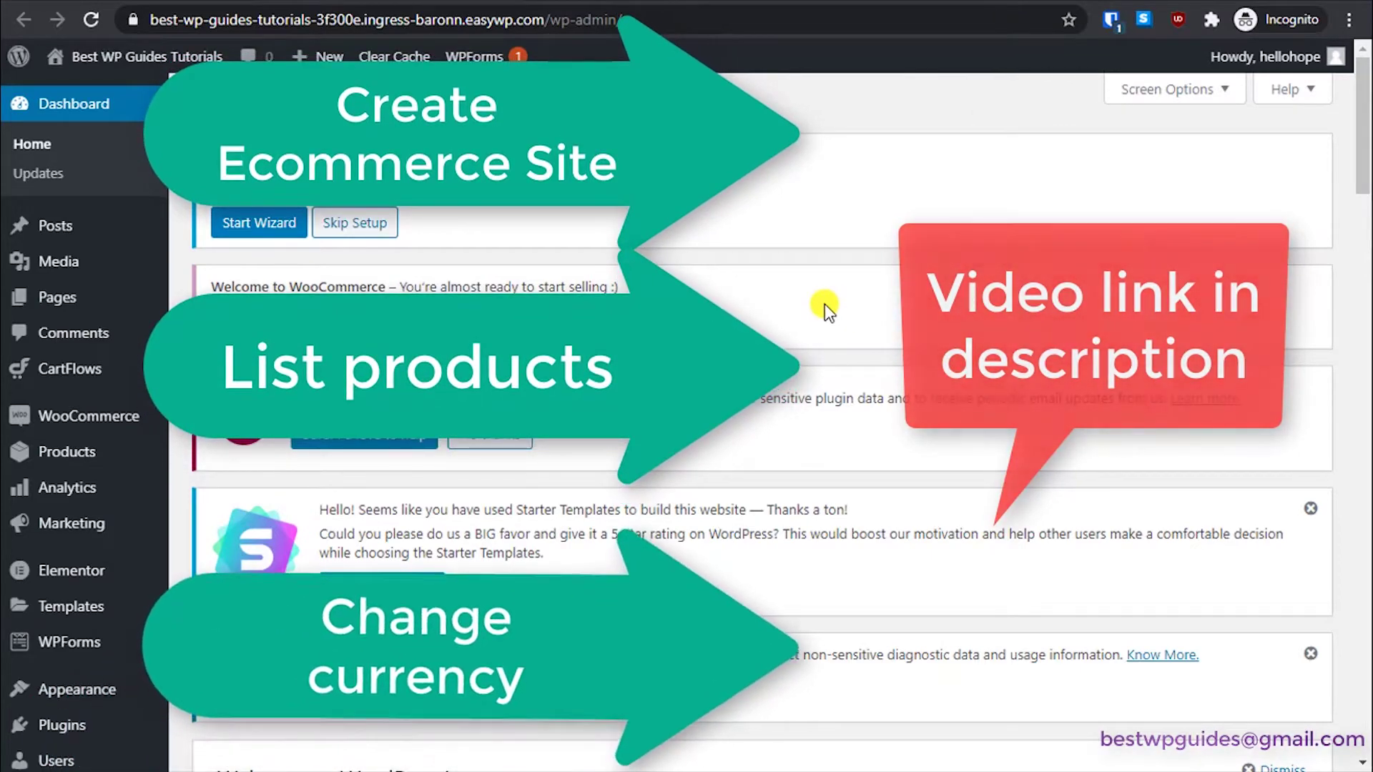
Step: Visit the storefront's store page and scroll through the product listing
{"action": "mouse_move", "coordinate": [125, 57]}
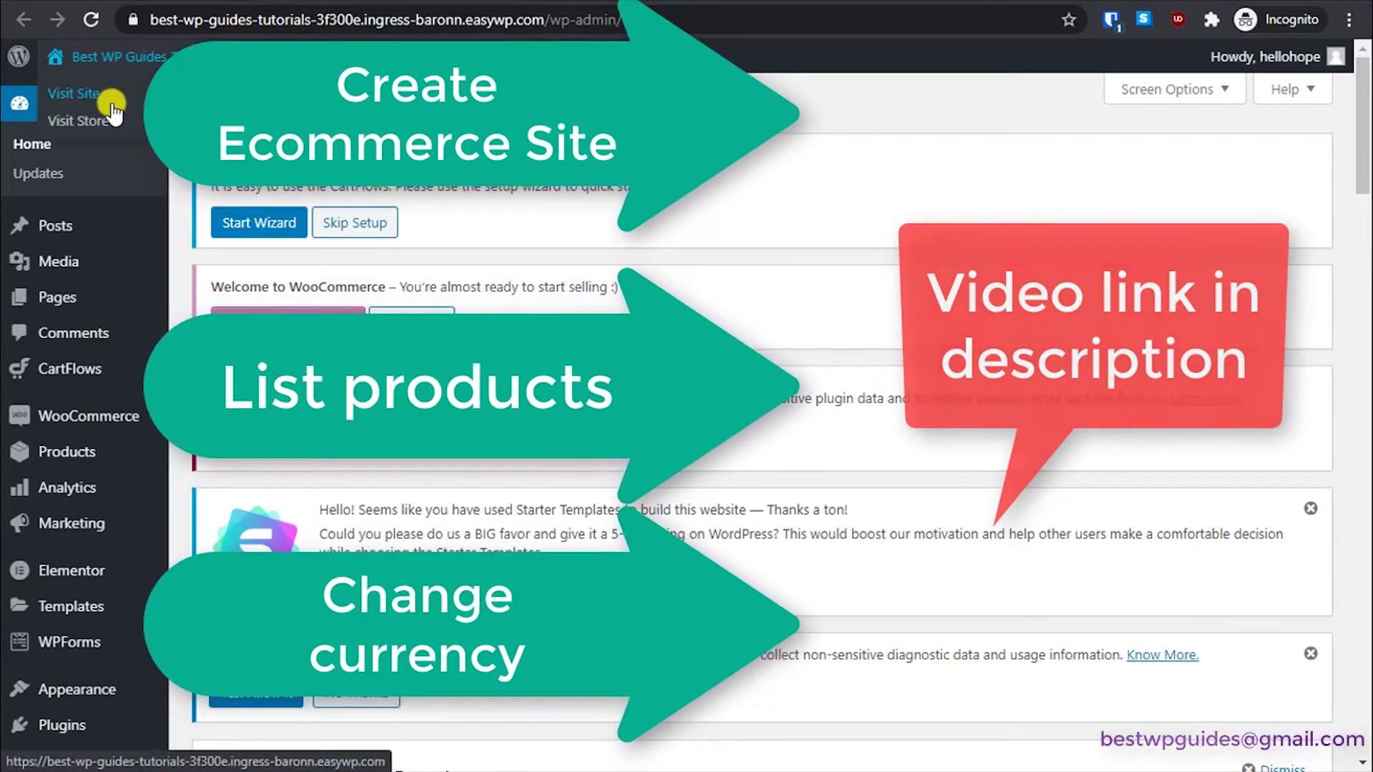
{"action": "right_click", "coordinate": [94, 125]}
{"action": "left_click", "coordinate": [93, 123]}
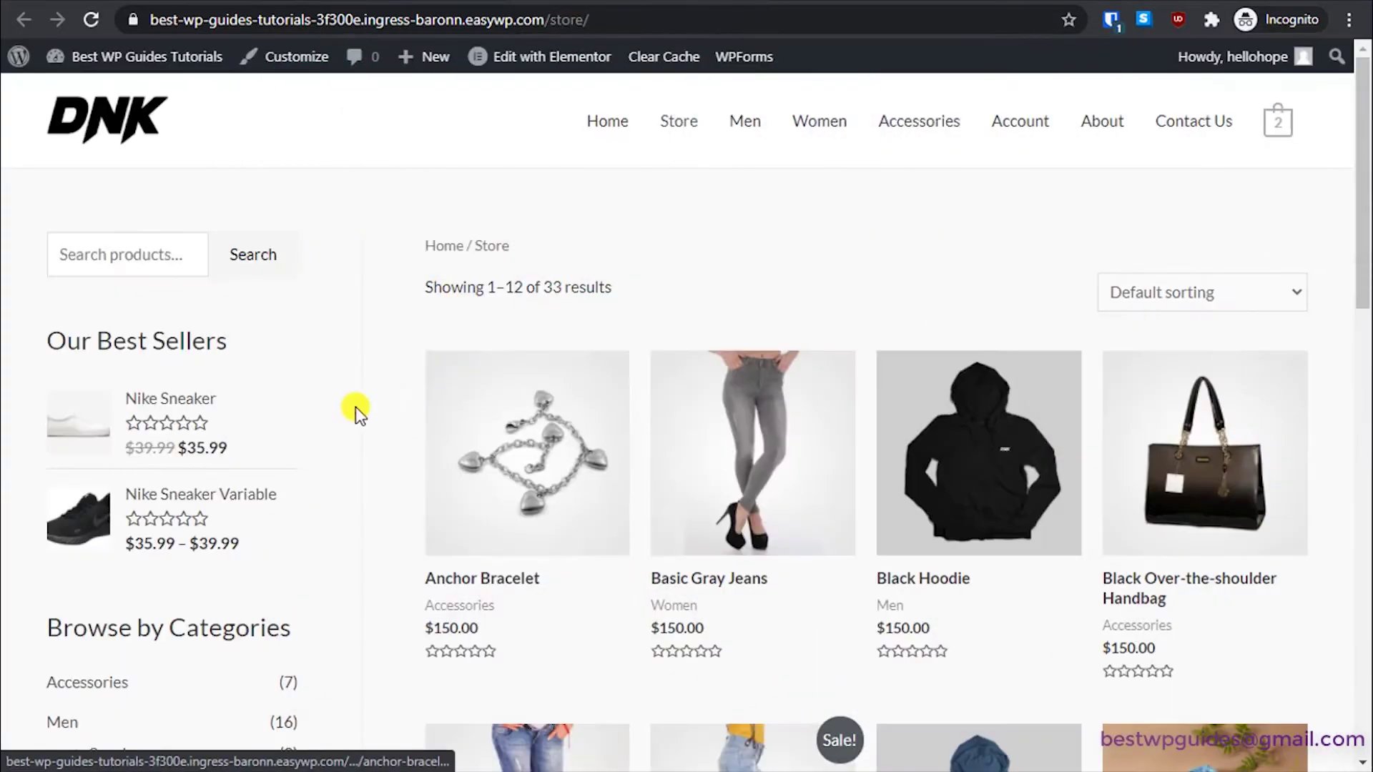
{"action": "scroll", "coordinate": [259, 560], "scroll_direction": "down", "scroll_amount": 3}
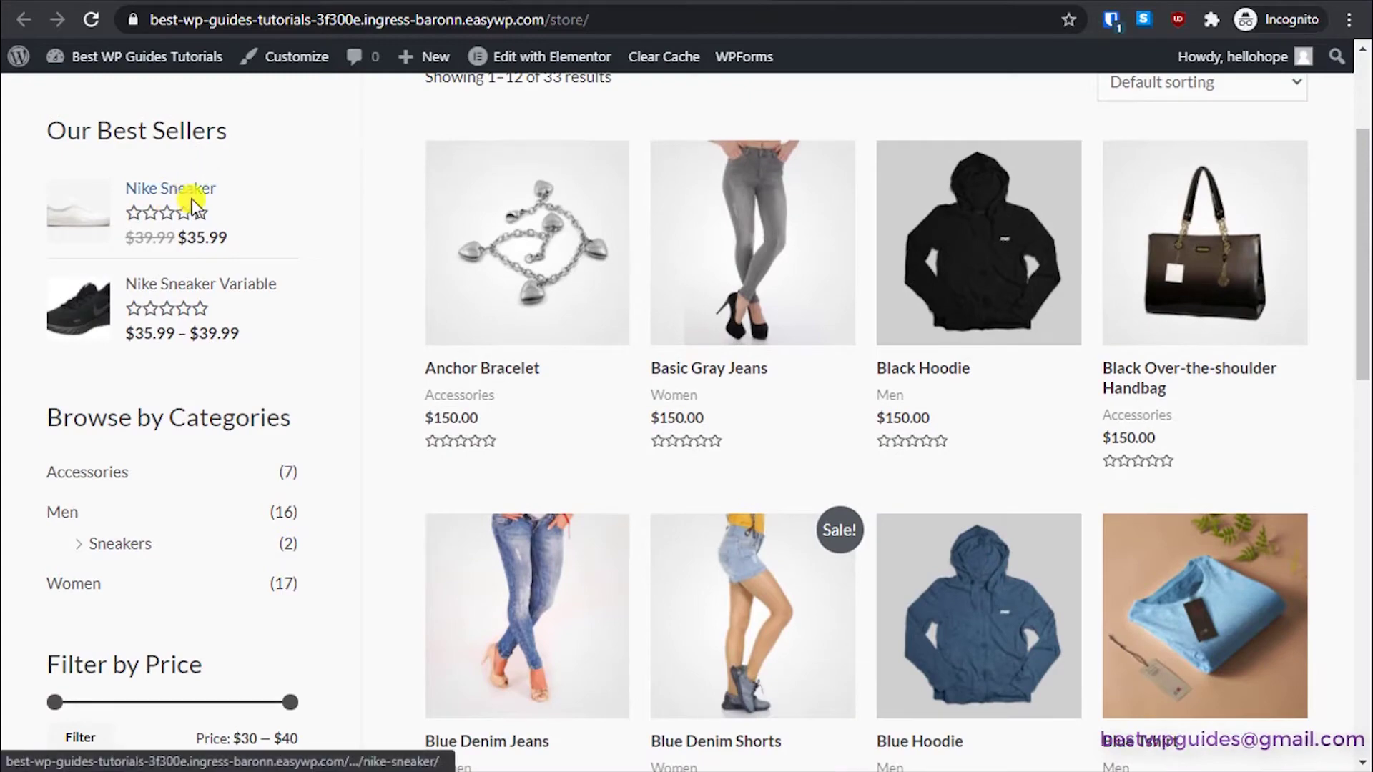
{"action": "scroll", "coordinate": [574, 307], "scroll_direction": "down", "scroll_amount": 3}
{"action": "scroll", "coordinate": [500, 329], "scroll_direction": "down", "scroll_amount": 7}
{"action": "scroll", "coordinate": [270, 276], "scroll_direction": "up", "scroll_amount": 7}
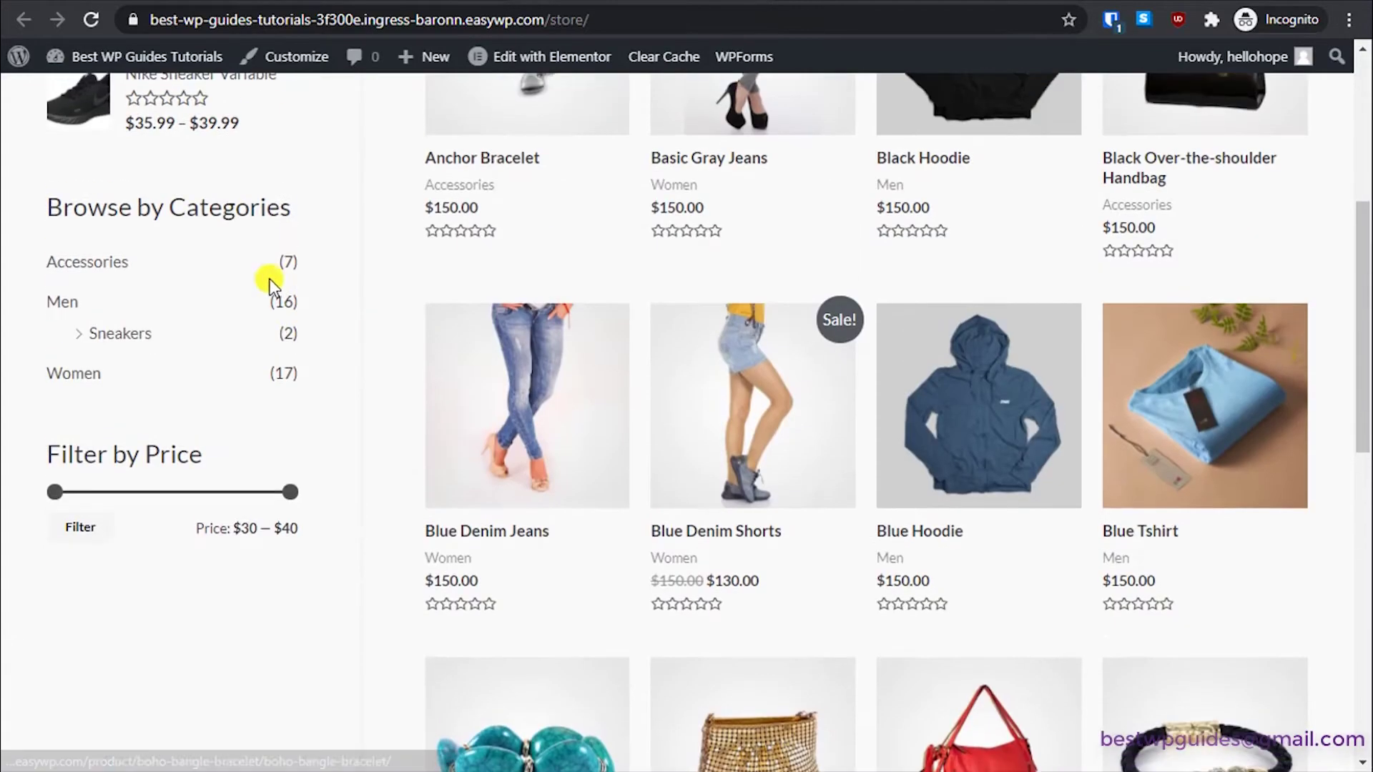
{"action": "scroll", "coordinate": [163, 207], "scroll_direction": "up", "scroll_amount": 5}
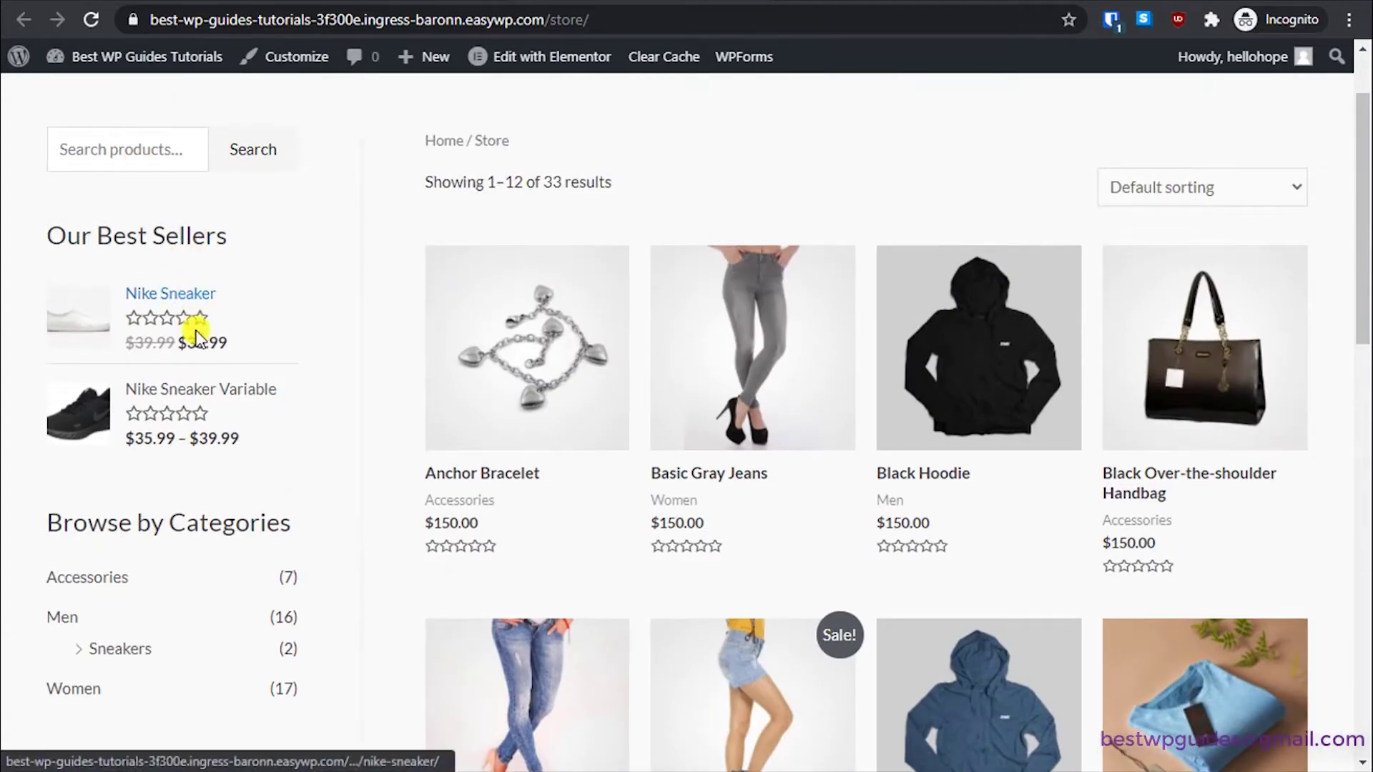
Step: Look at the Nike Sneaker and Nike Sneaker Variable pages, checking their colour and size options
{"action": "left_click", "coordinate": [170, 293]}
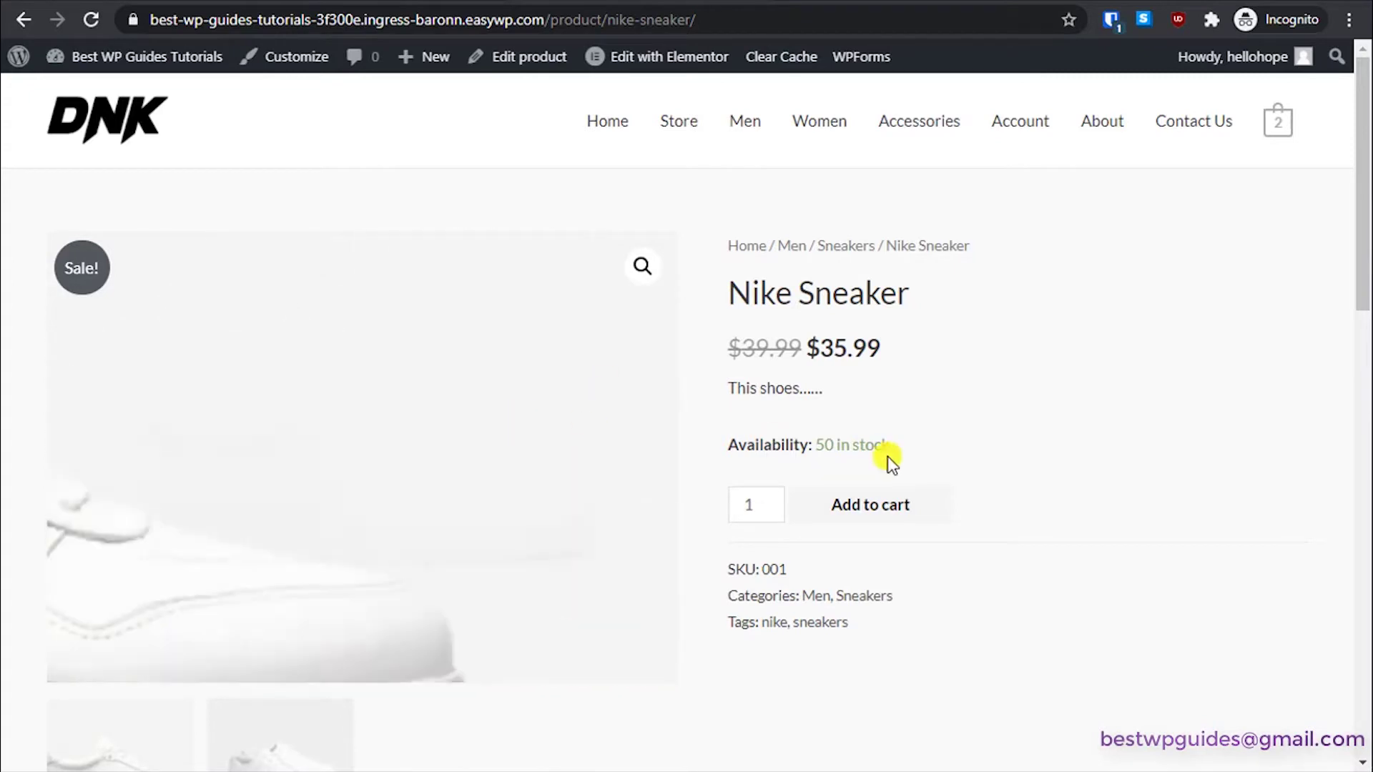
{"action": "left_click", "coordinate": [24, 20]}
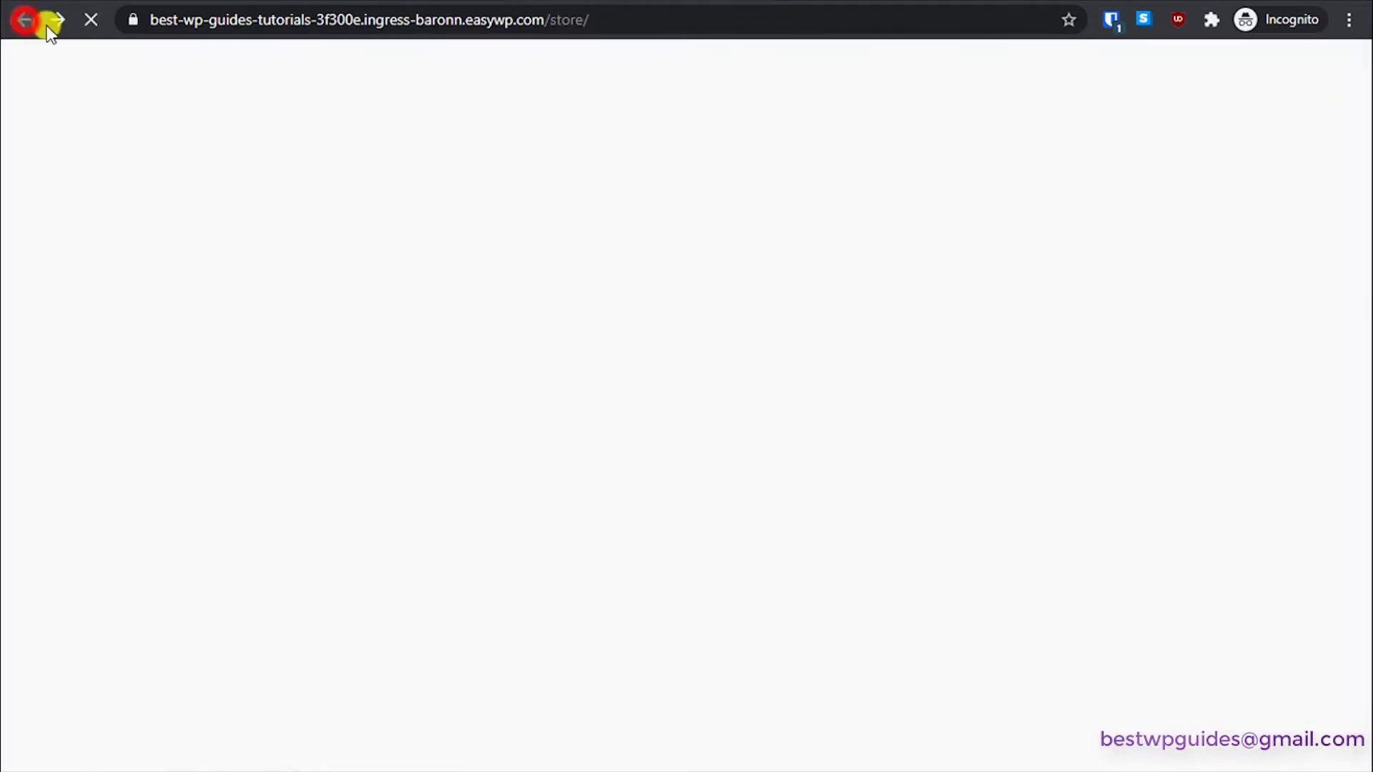
{"action": "left_click", "coordinate": [182, 391]}
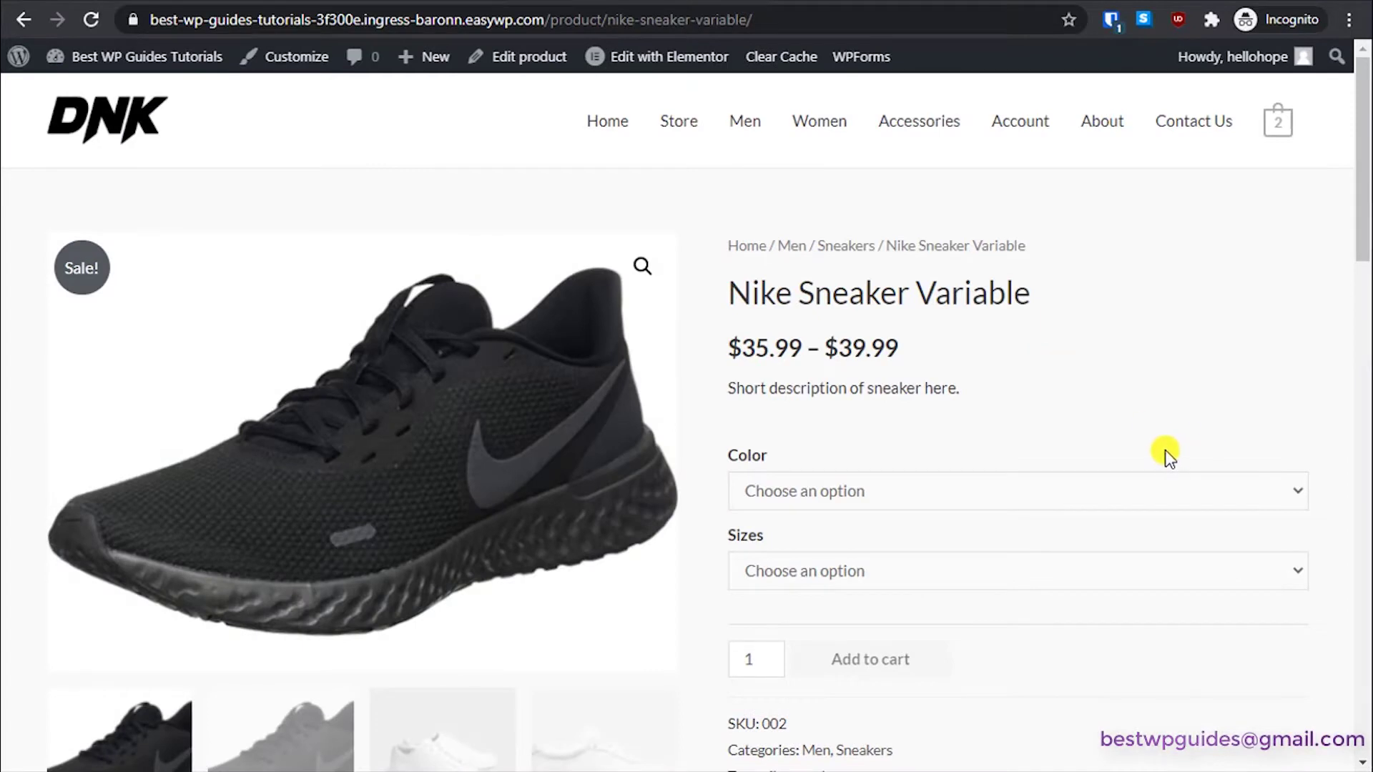
{"action": "scroll", "coordinate": [1155, 453], "scroll_direction": "down", "scroll_amount": 1}
{"action": "left_click", "coordinate": [970, 392]}
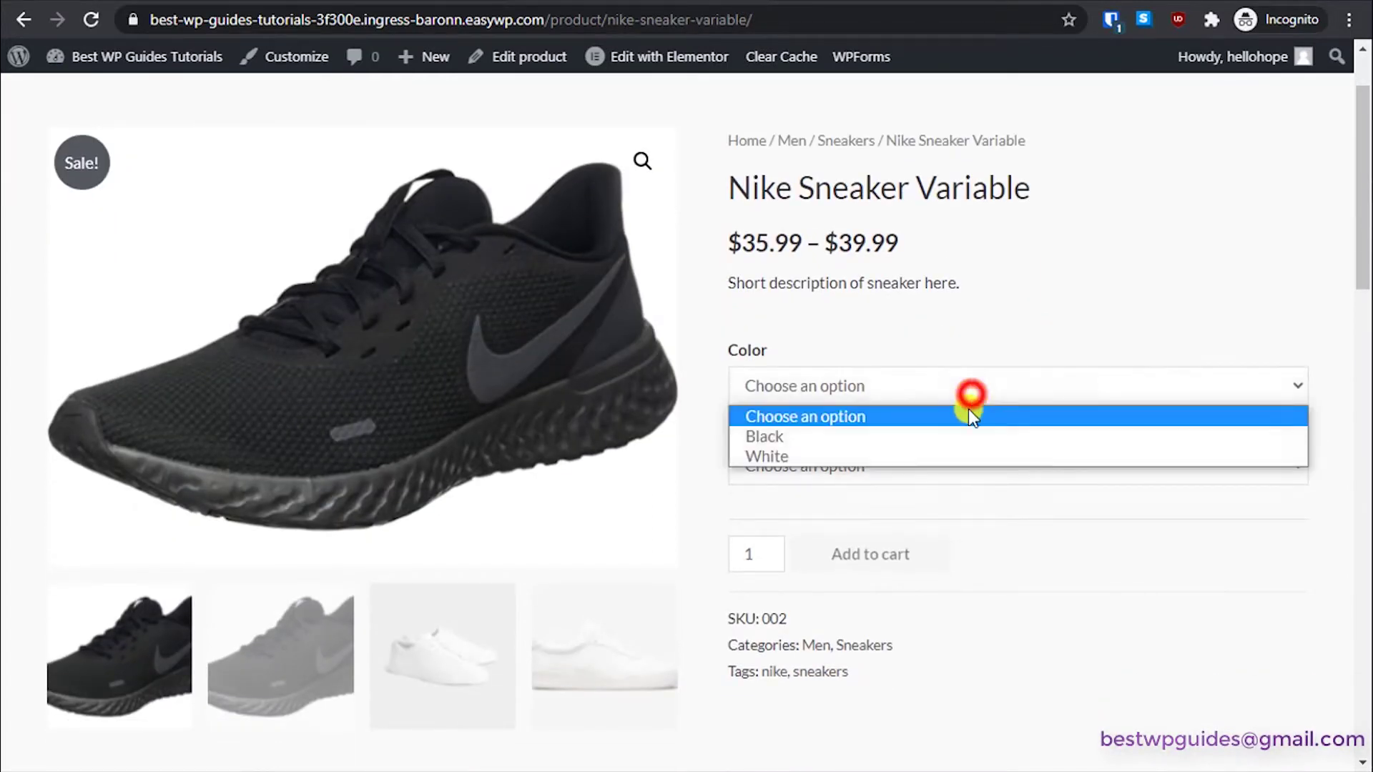
{"action": "left_click", "coordinate": [1001, 349]}
{"action": "left_click", "coordinate": [908, 466]}
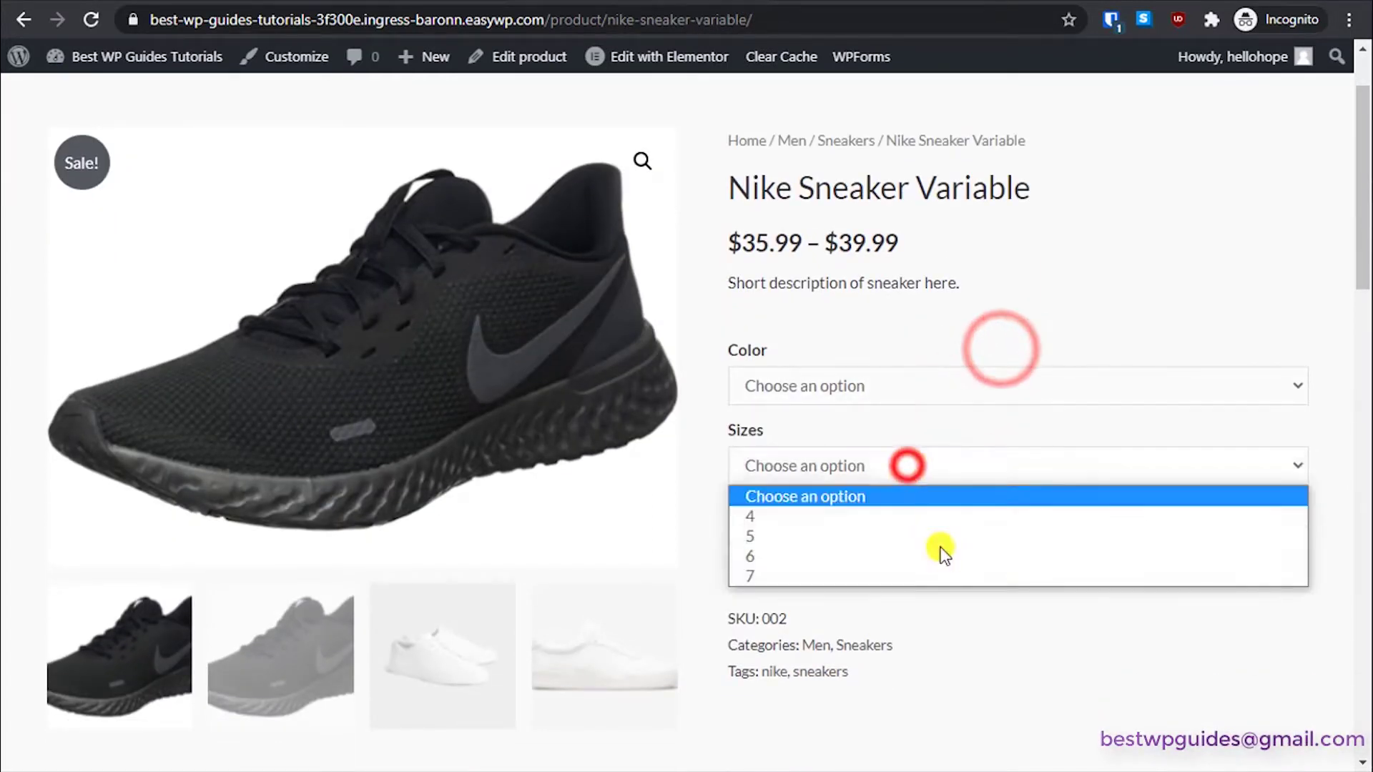
{"action": "left_click", "coordinate": [1037, 264]}
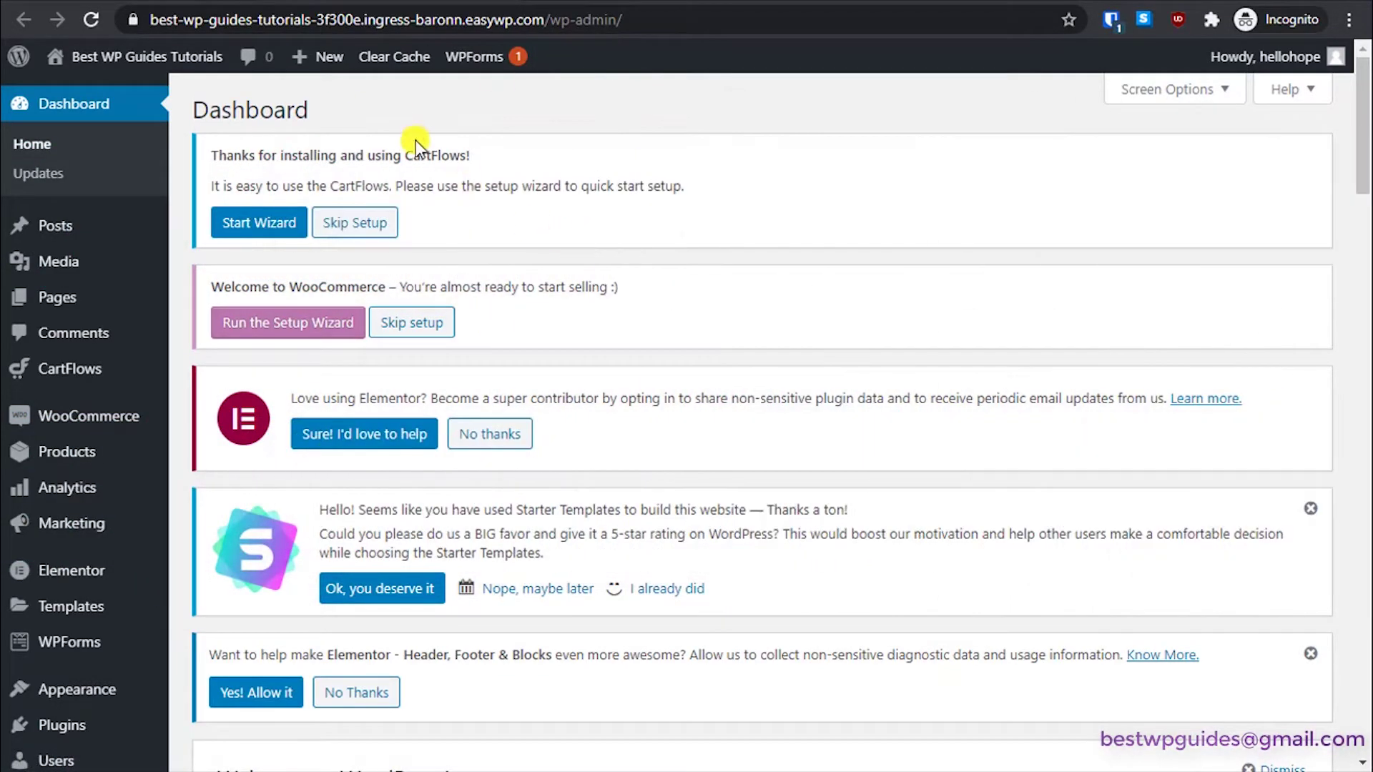
Step: Create a new product through + New > Product in the admin bar
{"action": "mouse_move", "coordinate": [326, 75]}
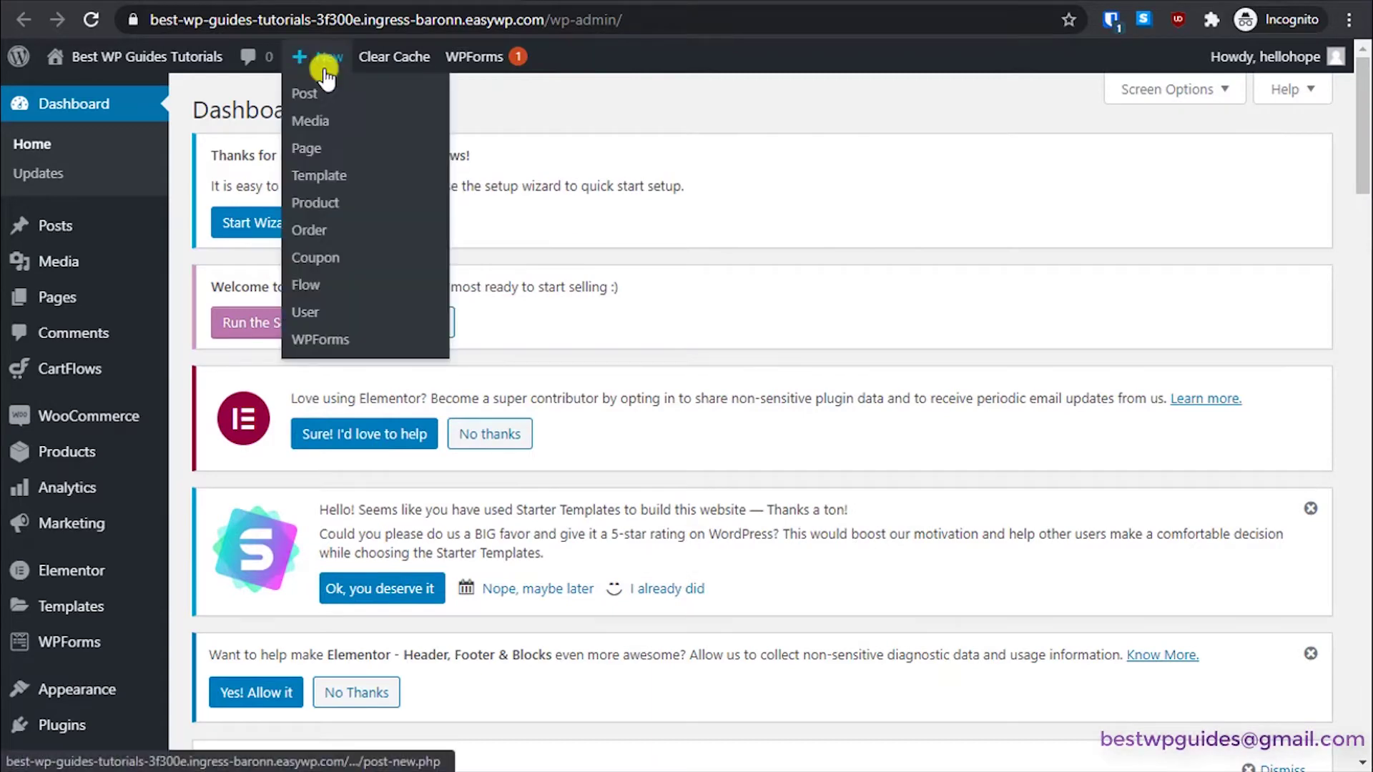
{"action": "left_click", "coordinate": [312, 199]}
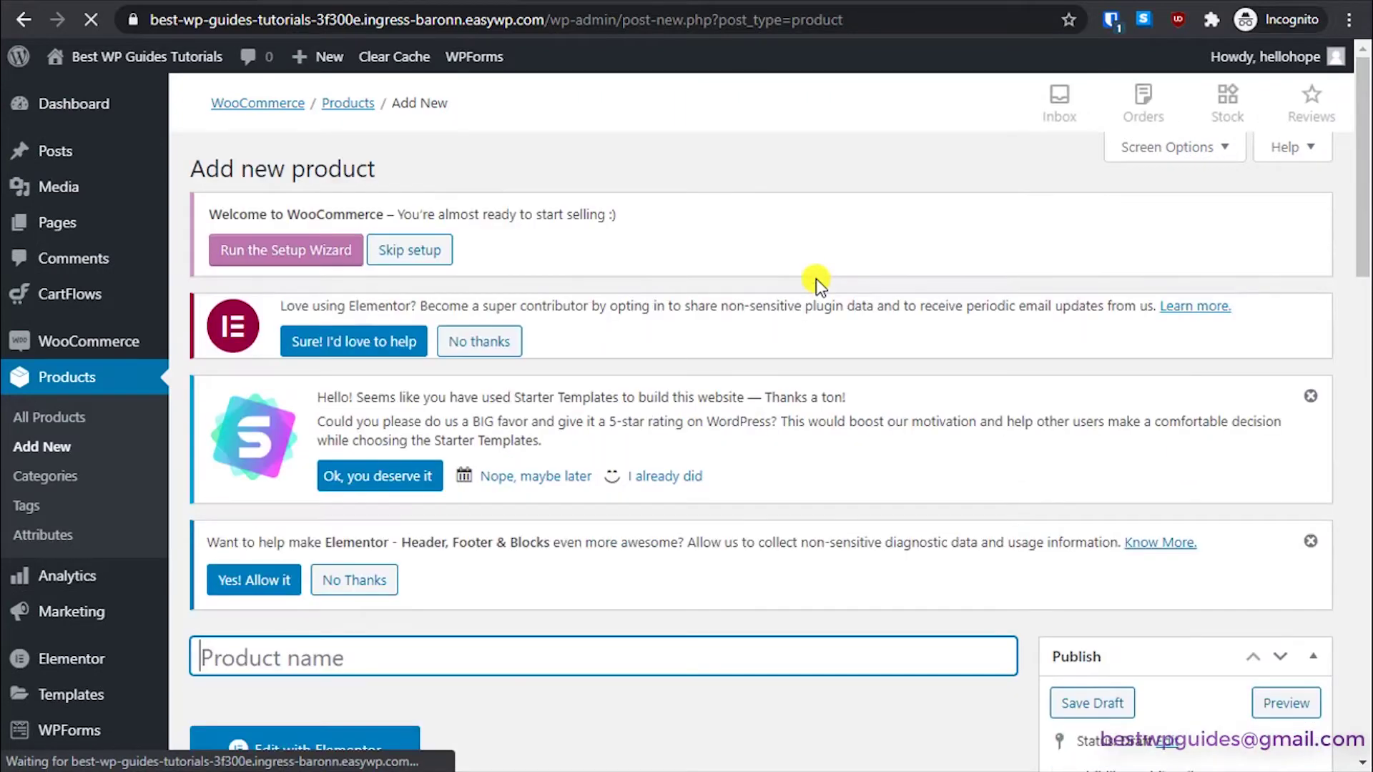
{"action": "scroll", "coordinate": [744, 389], "scroll_direction": "down", "scroll_amount": 4}
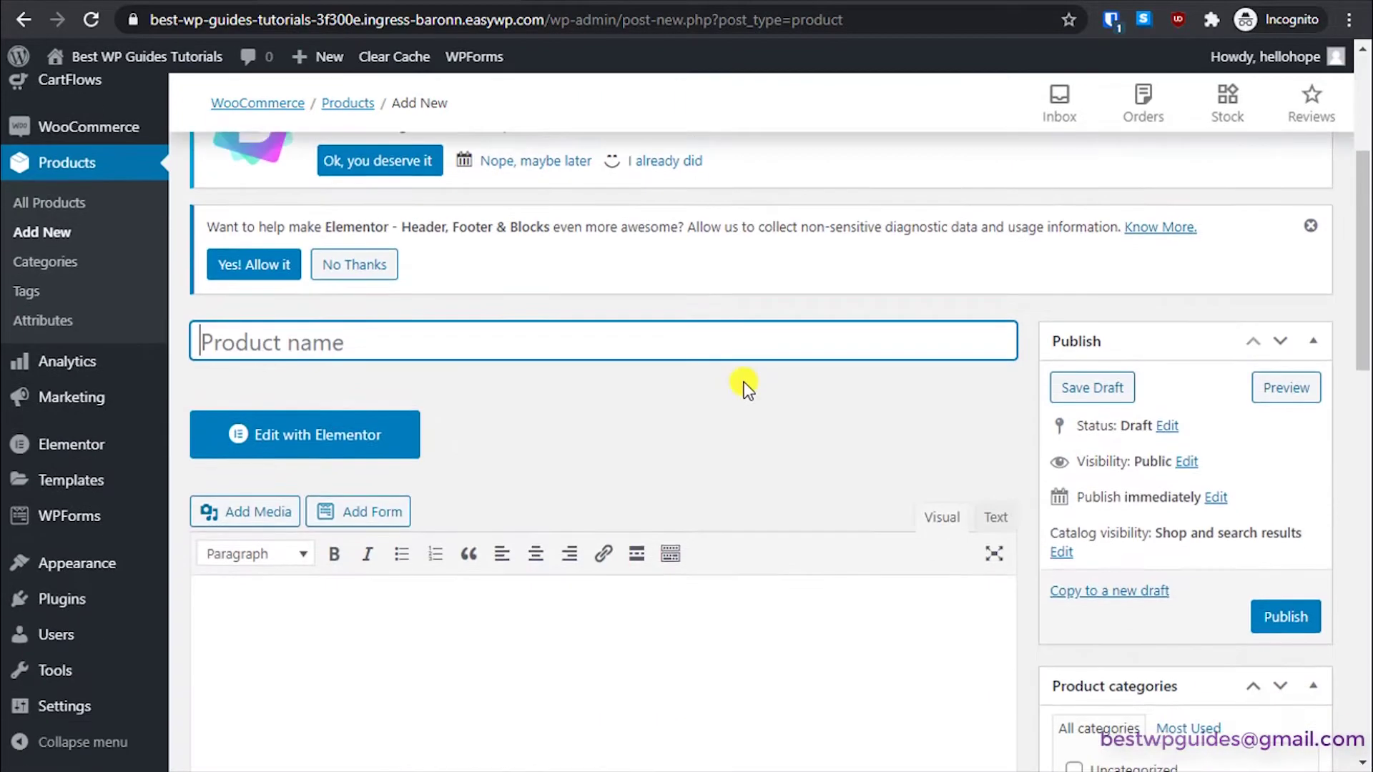
{"action": "scroll", "coordinate": [743, 389], "scroll_direction": "down", "scroll_amount": 3}
{"action": "scroll", "coordinate": [735, 383], "scroll_direction": "up", "scroll_amount": 2}
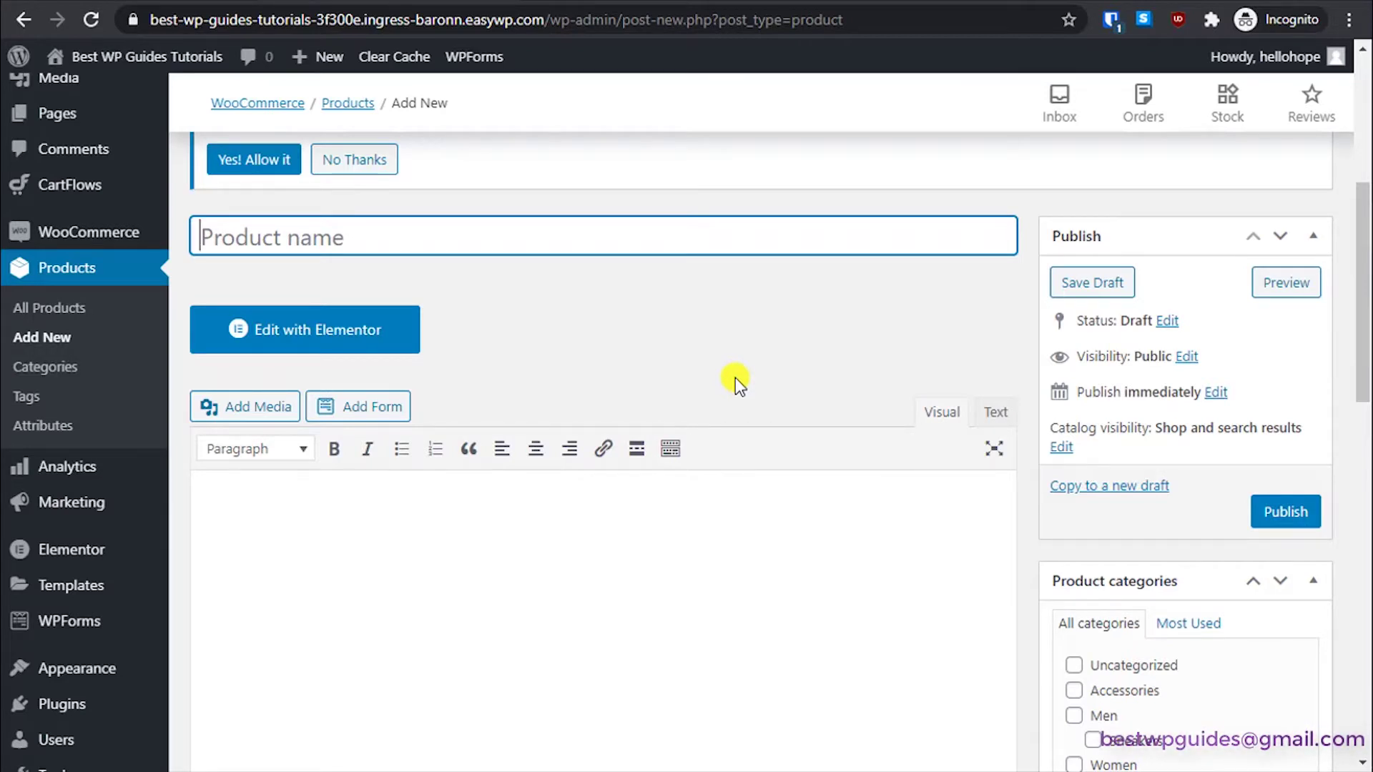
Step: Title the product 'My awesome recipe book' and enter 'Long Descriptiom.' as its long description
{"action": "left_click", "coordinate": [668, 247]}
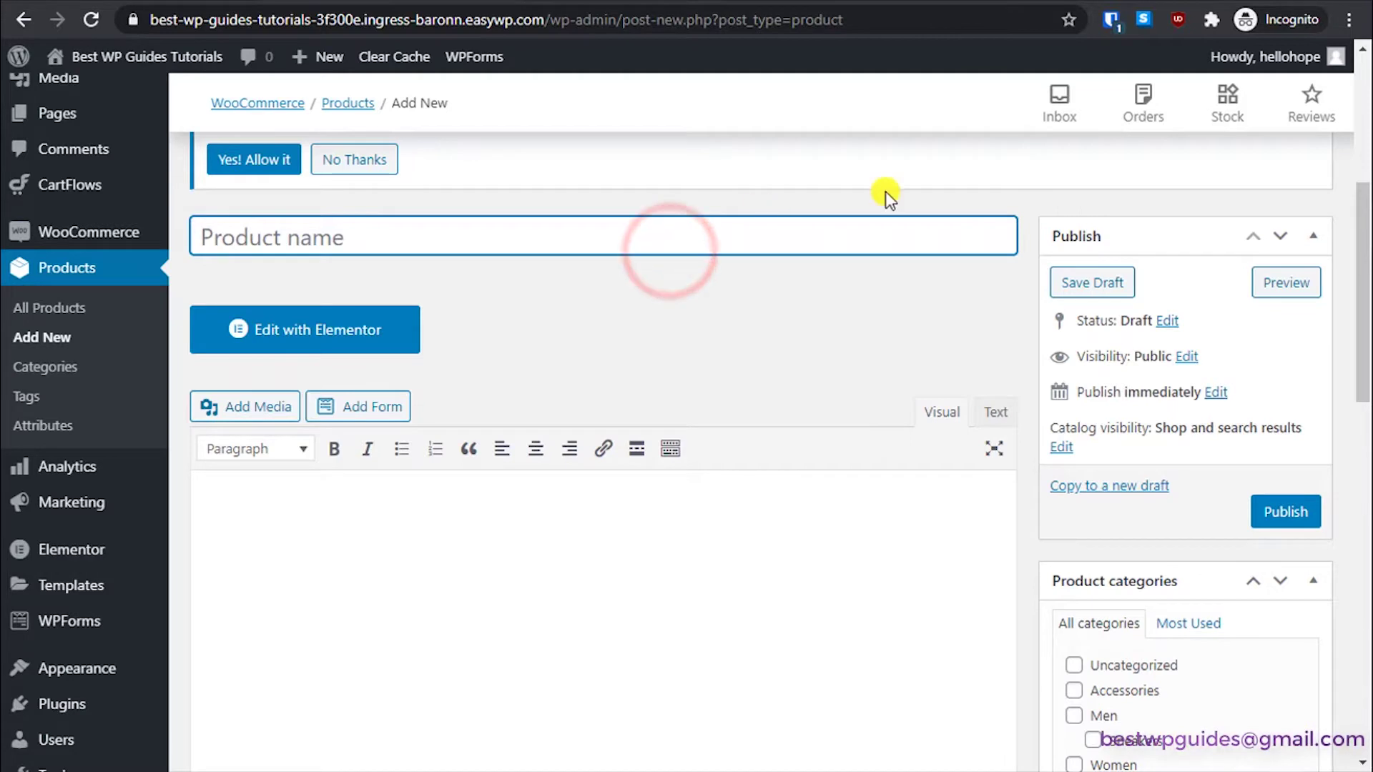
{"action": "type", "text": "My"}
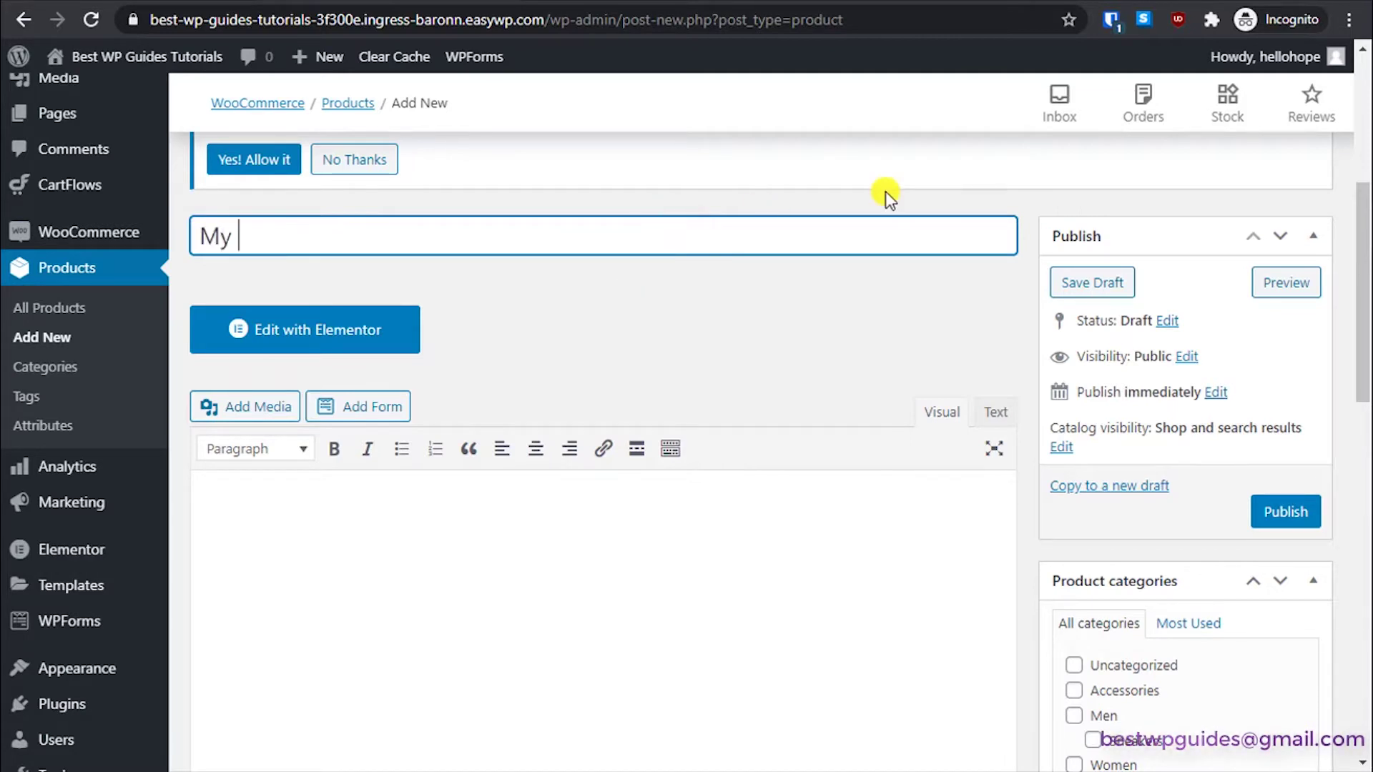
{"action": "type", "text": " awesome r"}
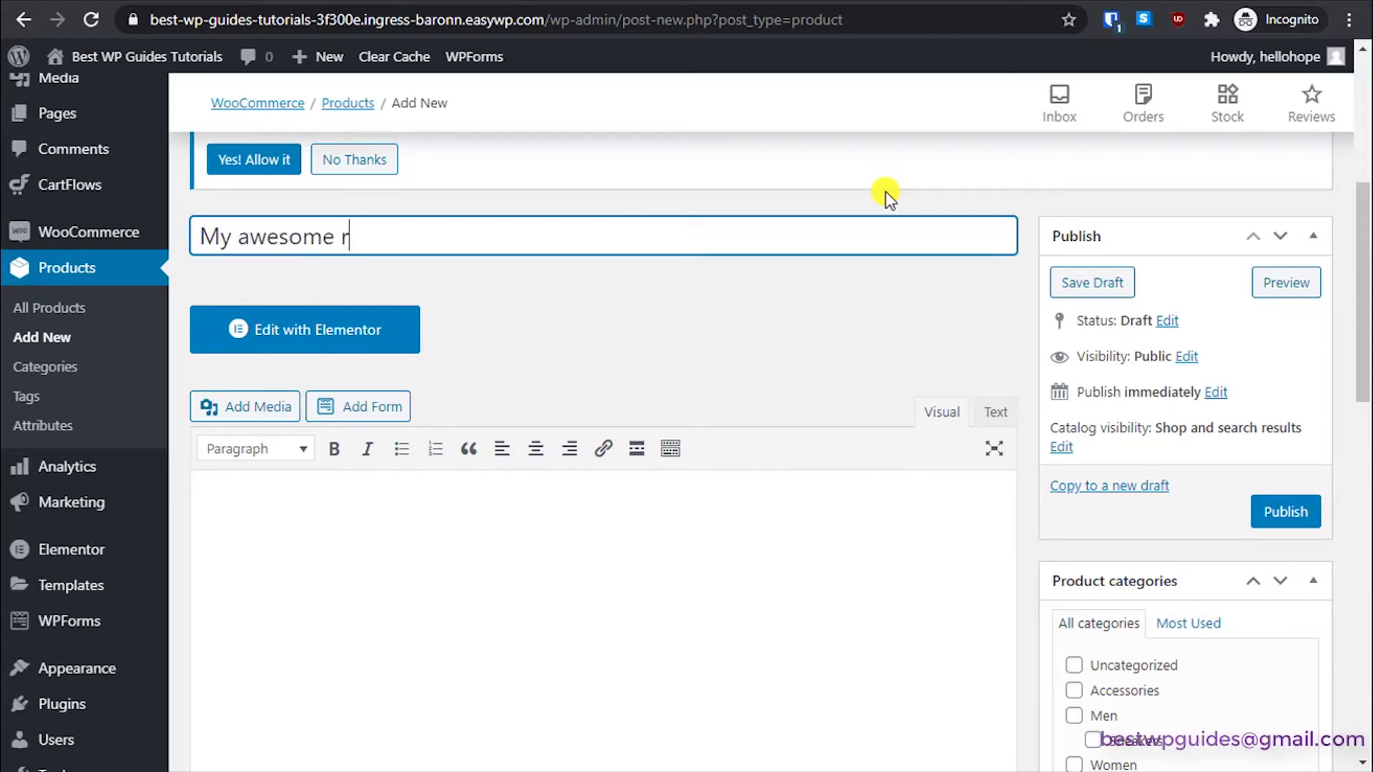
{"action": "type", "text": "ecipe book"}
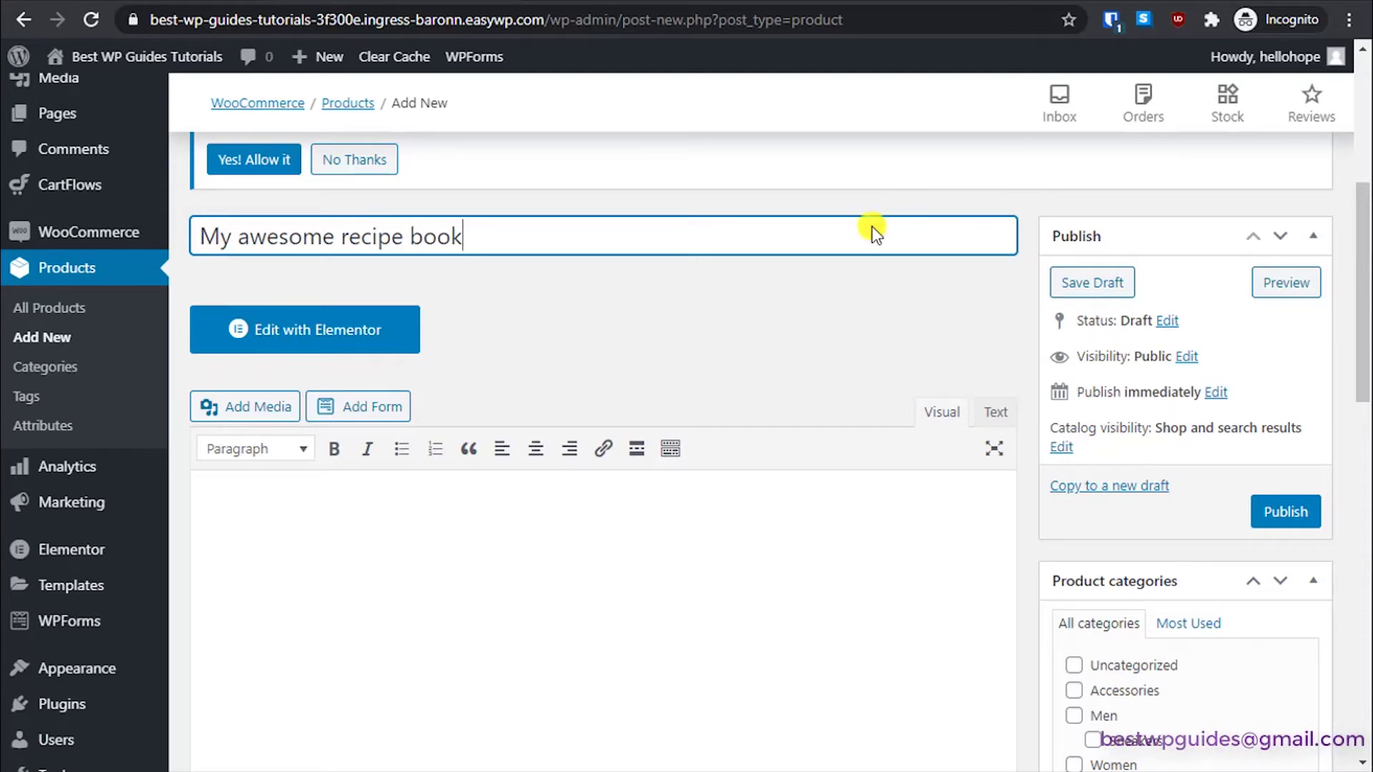
{"action": "scroll", "coordinate": [872, 226], "scroll_direction": "down", "scroll_amount": 4}
{"action": "left_click", "coordinate": [655, 317]}
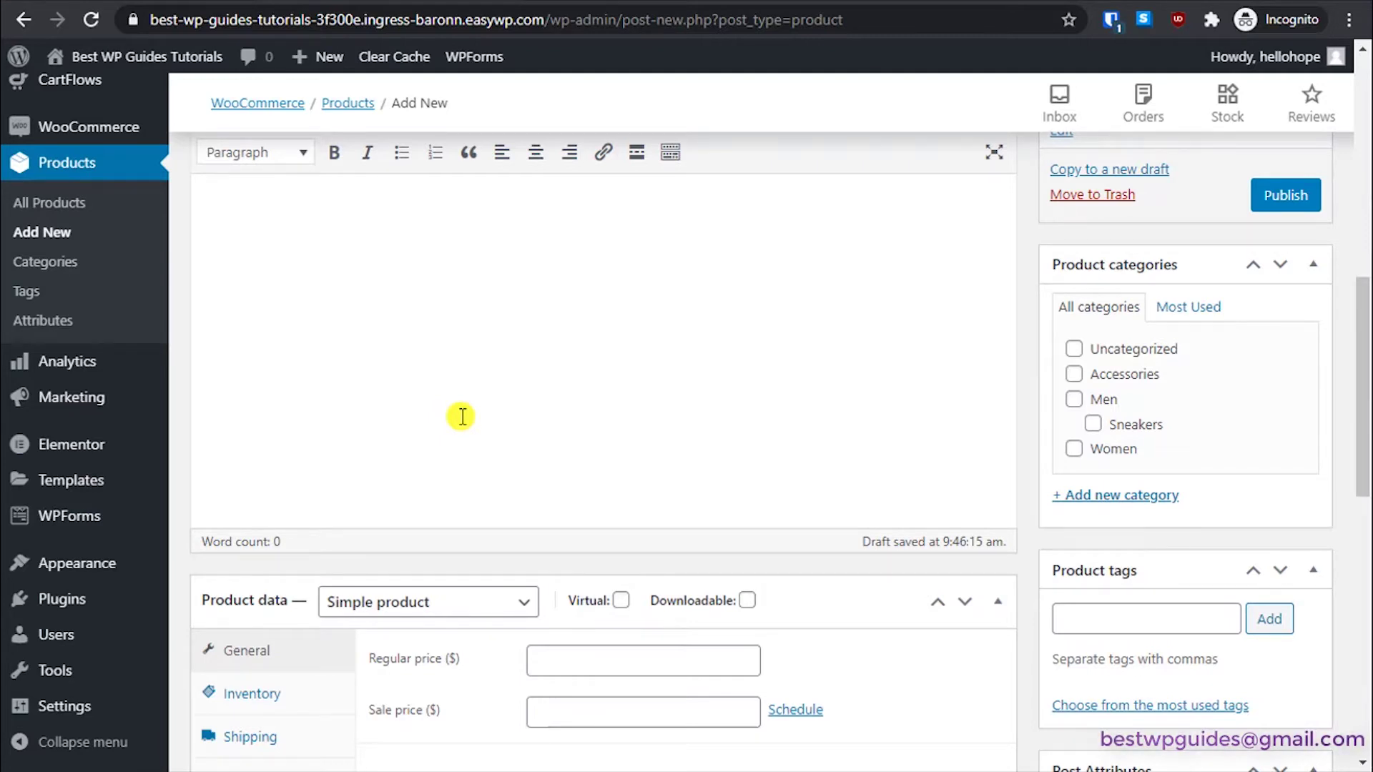
{"action": "type", "text": "D"}
{"action": "key", "text": "BackSpace"}
{"action": "scroll", "coordinate": [462, 416], "scroll_direction": "up", "scroll_amount": 1}
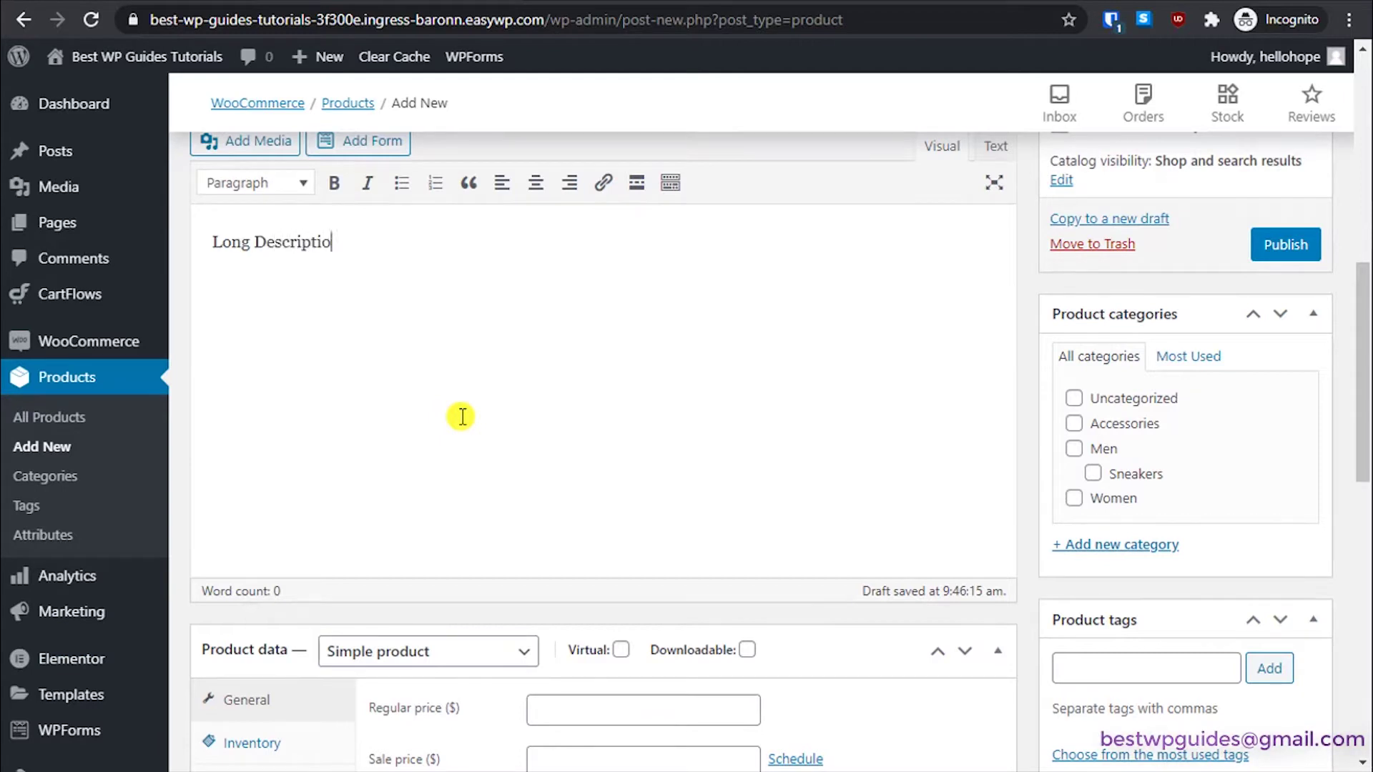
{"action": "type", "text": "Long Descriptio"}
{"action": "type", "text": "m."}
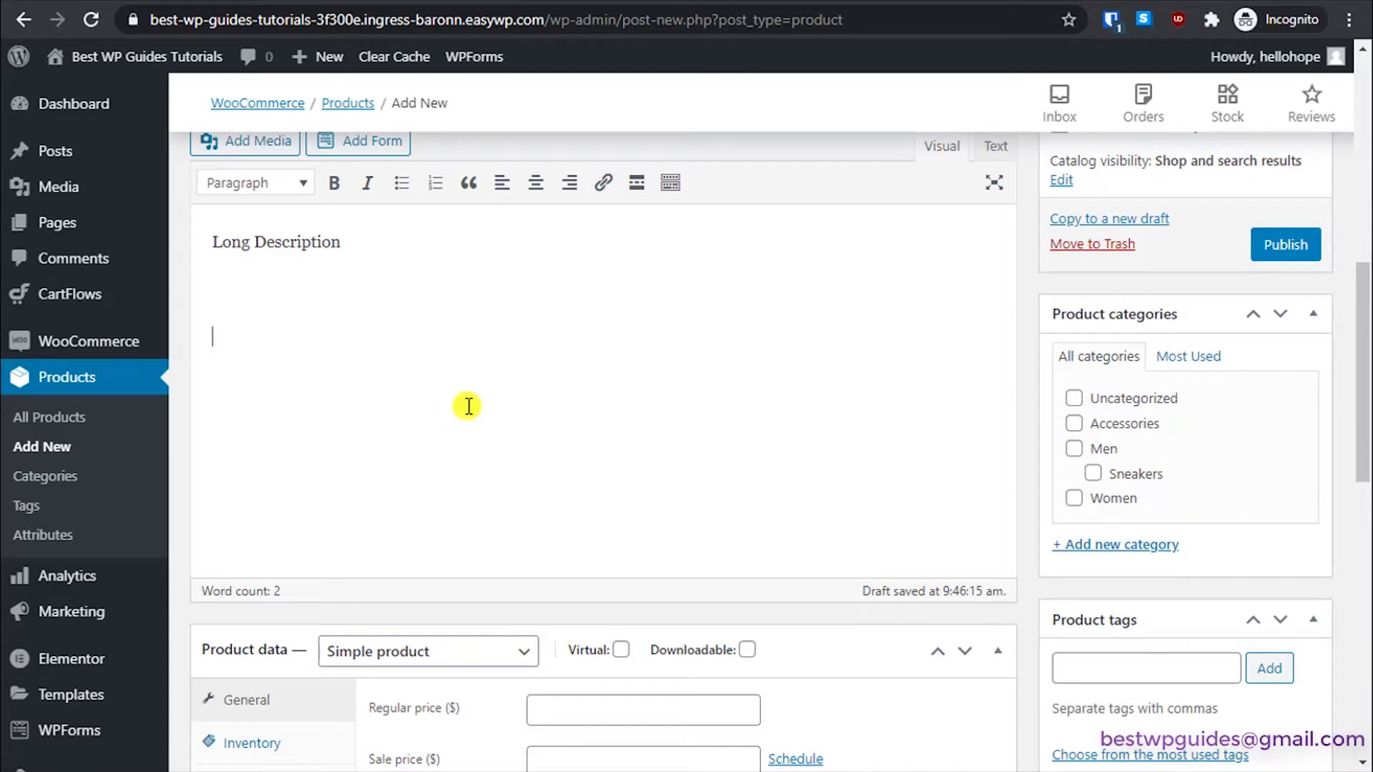
Step: Keep the product type Simple and mark it Virtual and Downloadable
{"action": "left_click", "coordinate": [396, 278]}
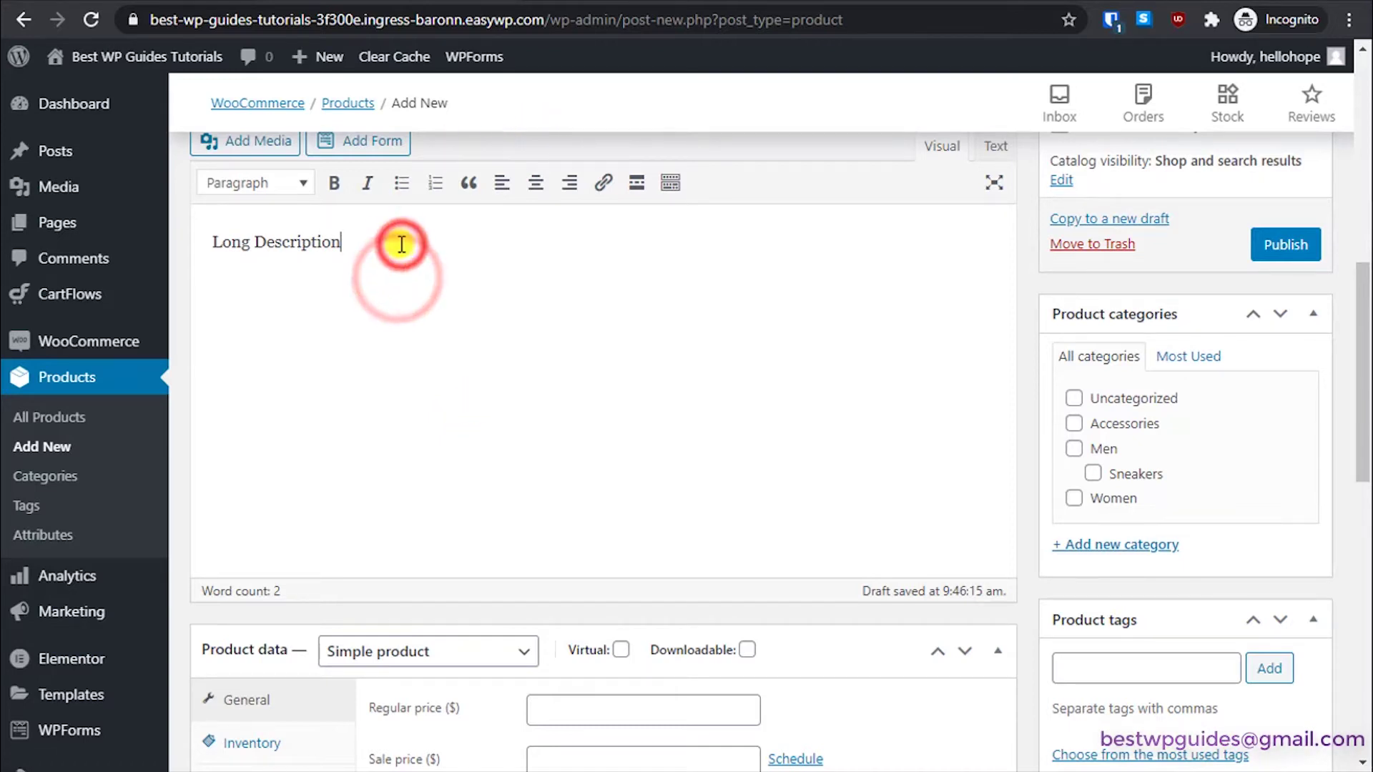
{"action": "scroll", "coordinate": [582, 325], "scroll_direction": "down", "scroll_amount": 3}
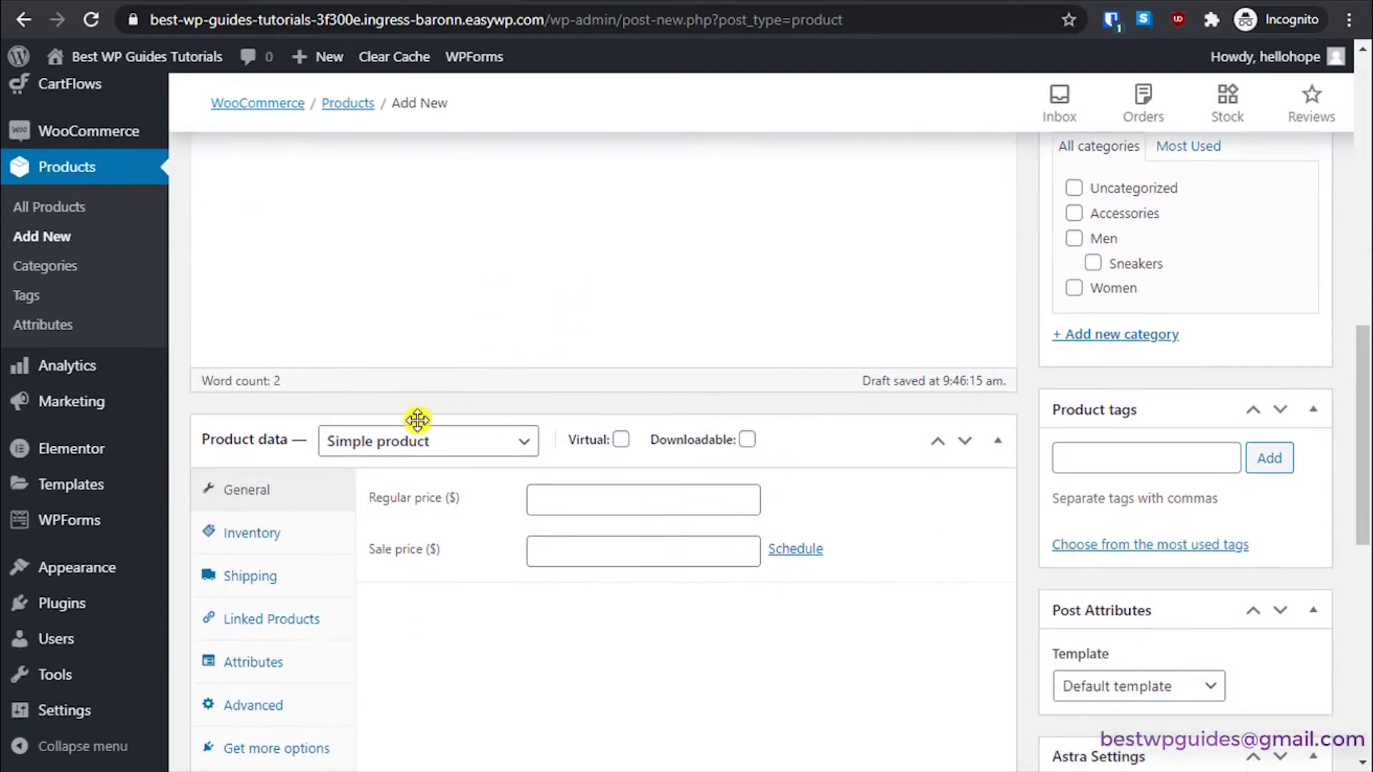
{"action": "left_click", "coordinate": [415, 441]}
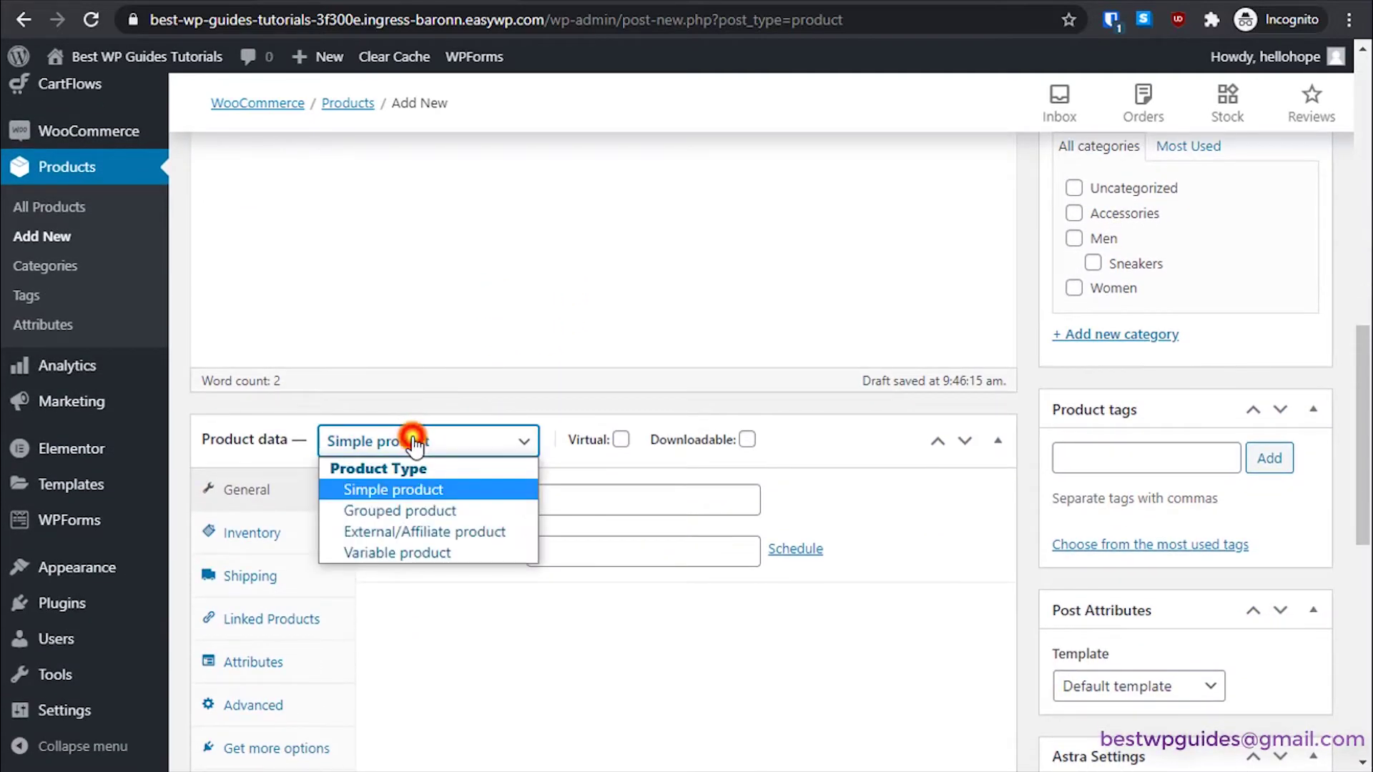
{"action": "left_click", "coordinate": [425, 493]}
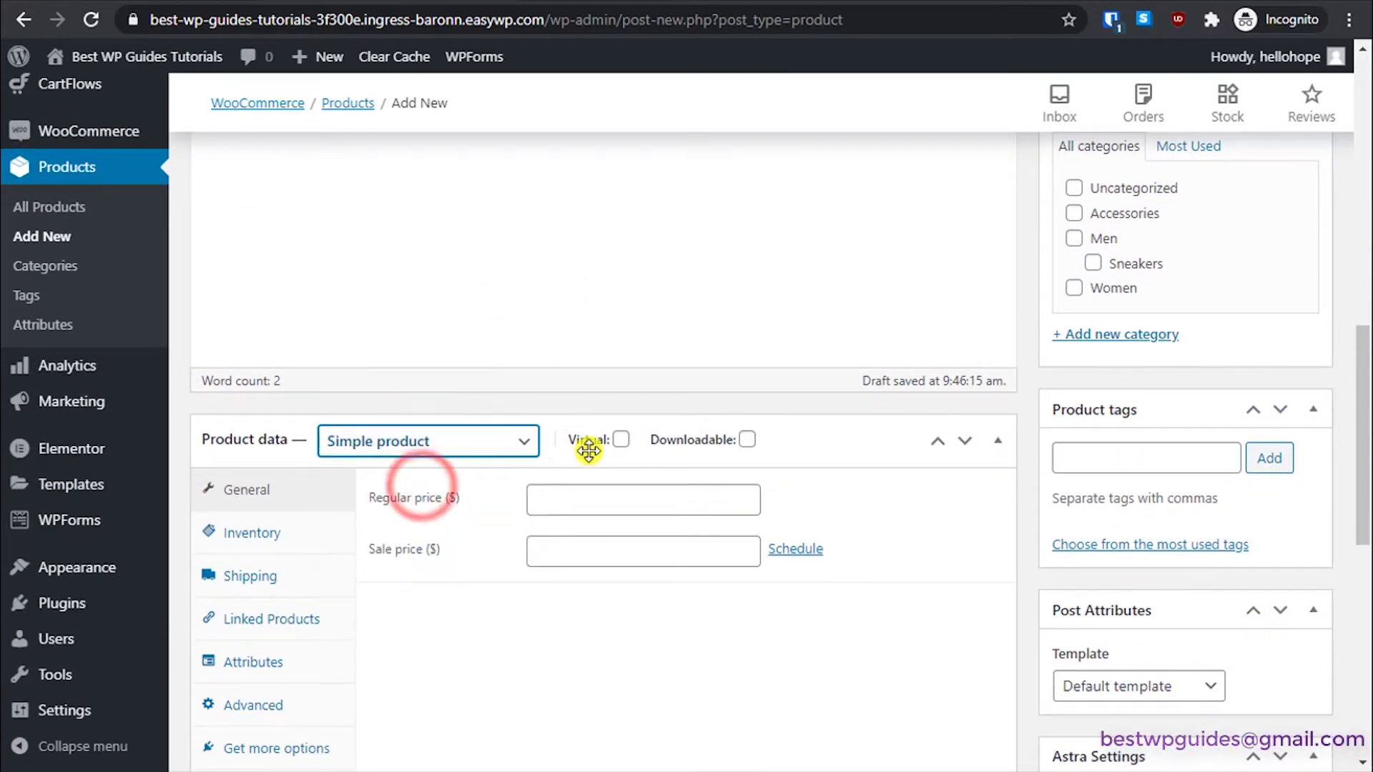
{"action": "left_click", "coordinate": [619, 439]}
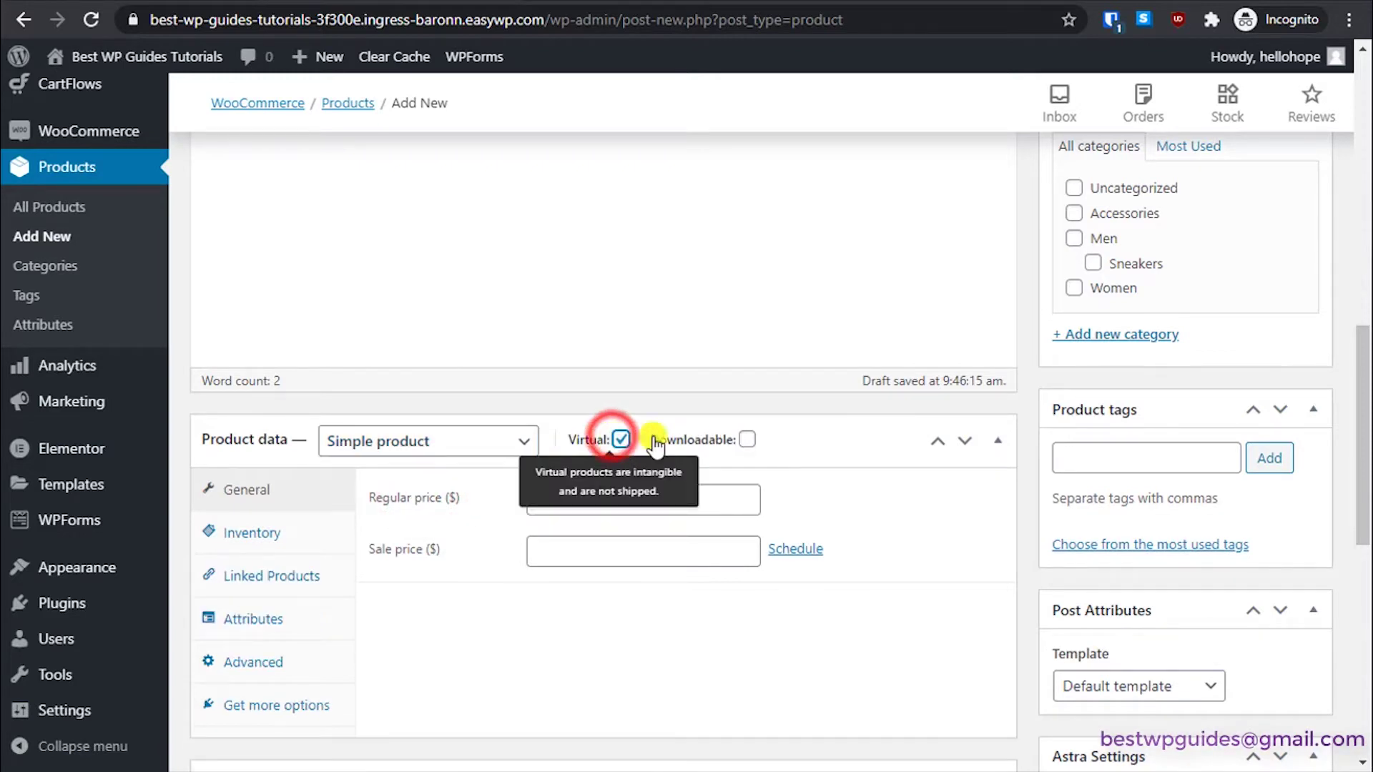
{"action": "left_click", "coordinate": [746, 439]}
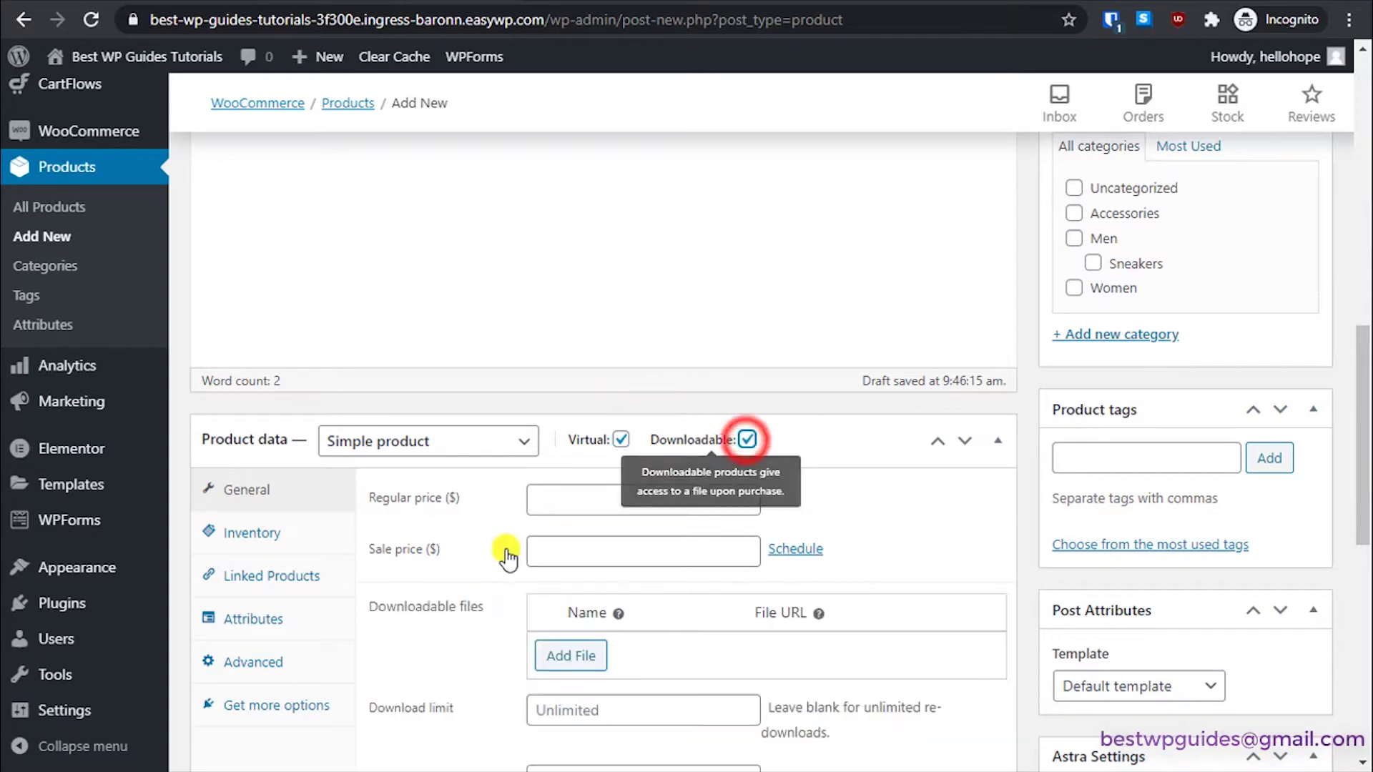
Step: Set regular price 15.99 and sale price 9.99, and reveal the sale date fields
{"action": "scroll", "coordinate": [491, 552], "scroll_direction": "down", "scroll_amount": 1}
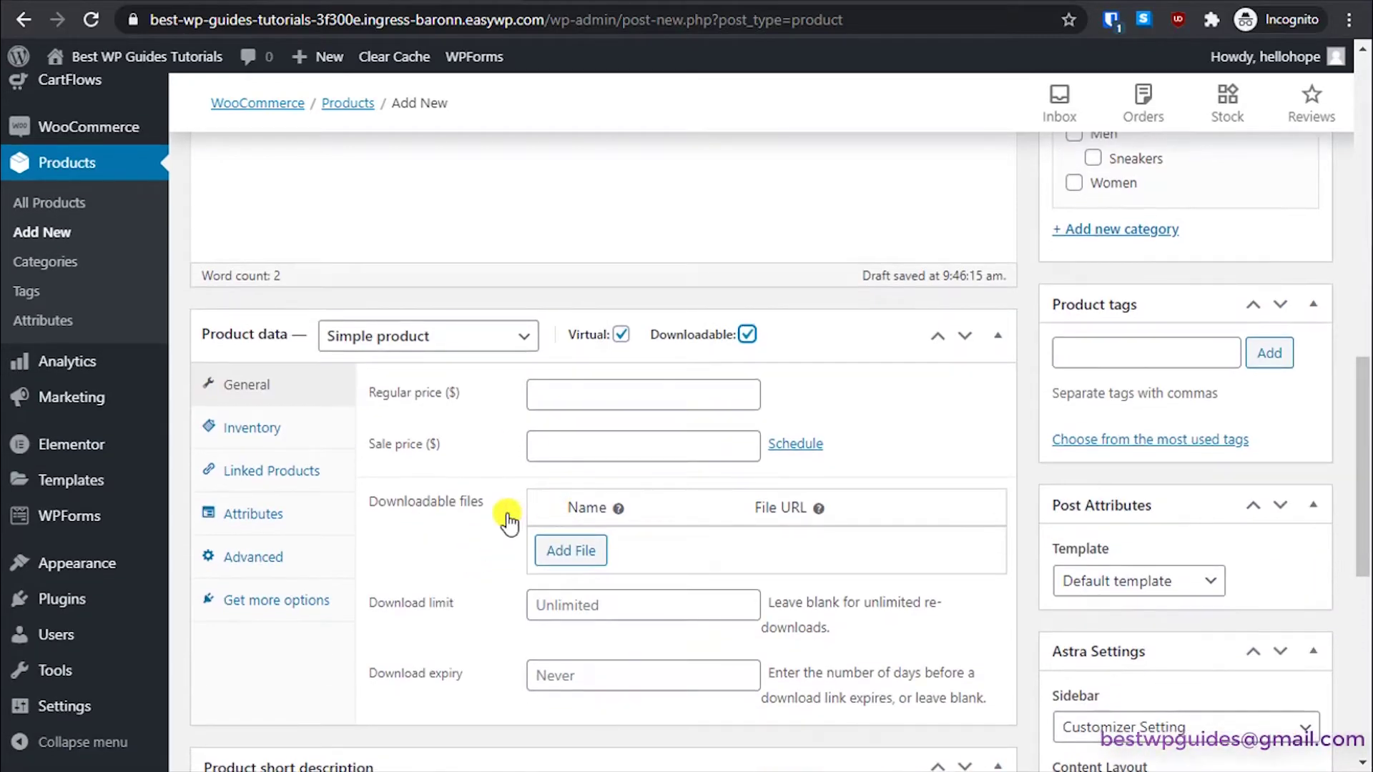
{"action": "scroll", "coordinate": [508, 522], "scroll_direction": "down", "scroll_amount": 1}
{"action": "left_click", "coordinate": [551, 288]}
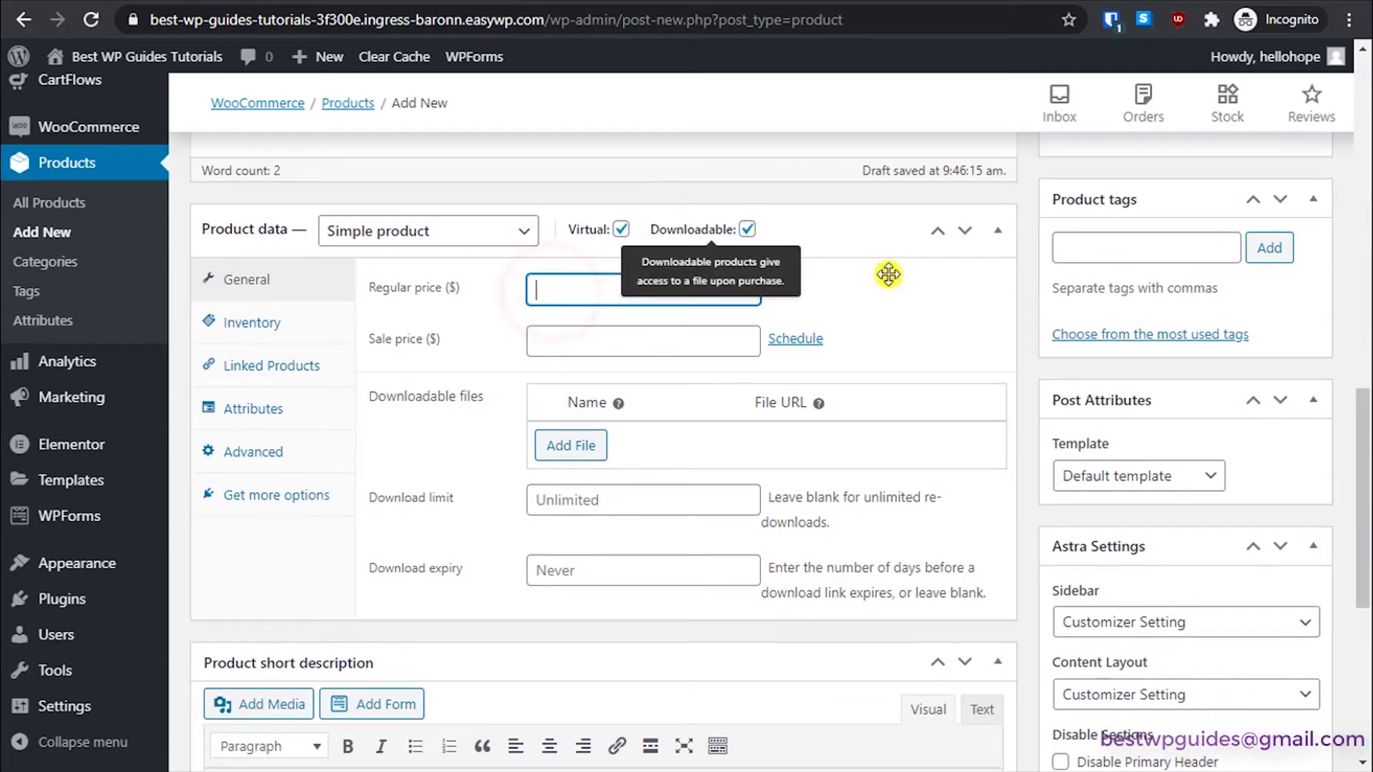
{"action": "left_click", "coordinate": [572, 303]}
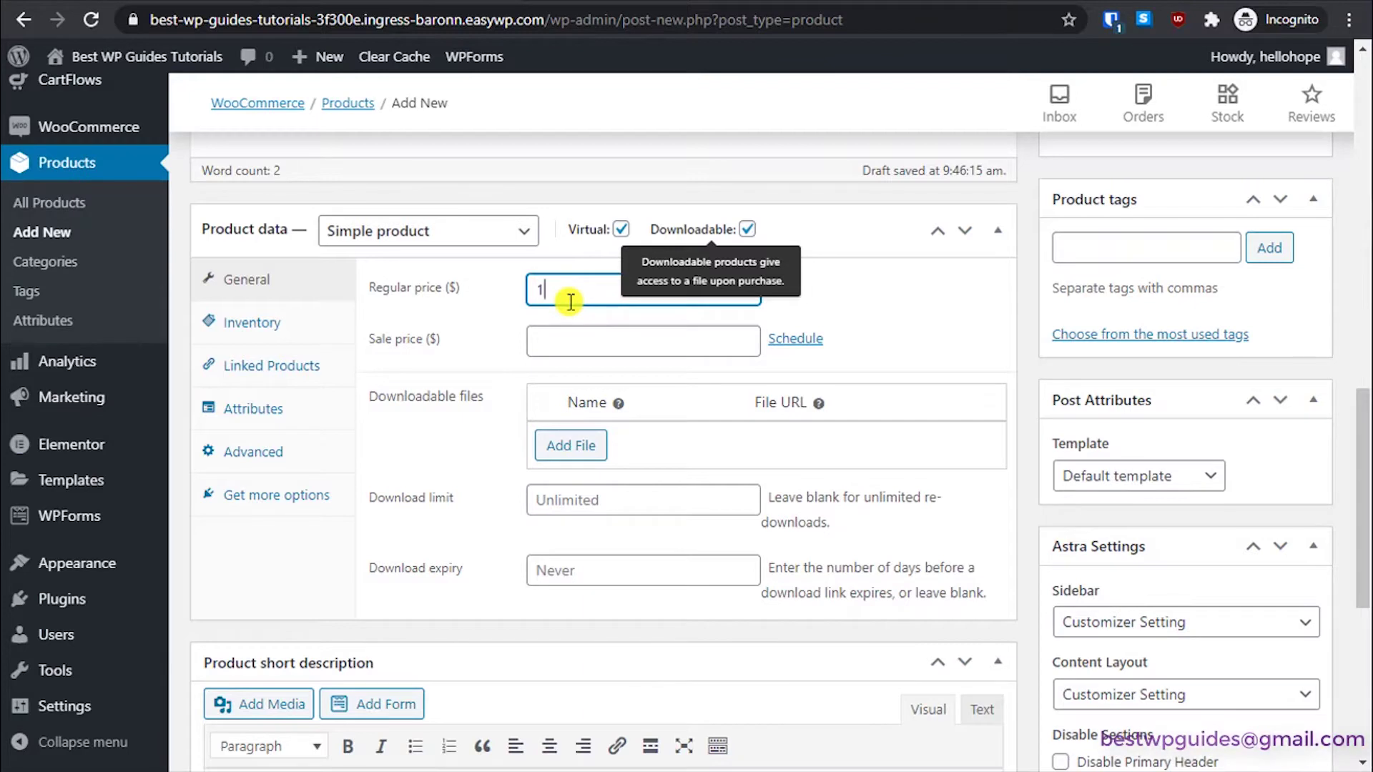
{"action": "type", "text": "15.99"}
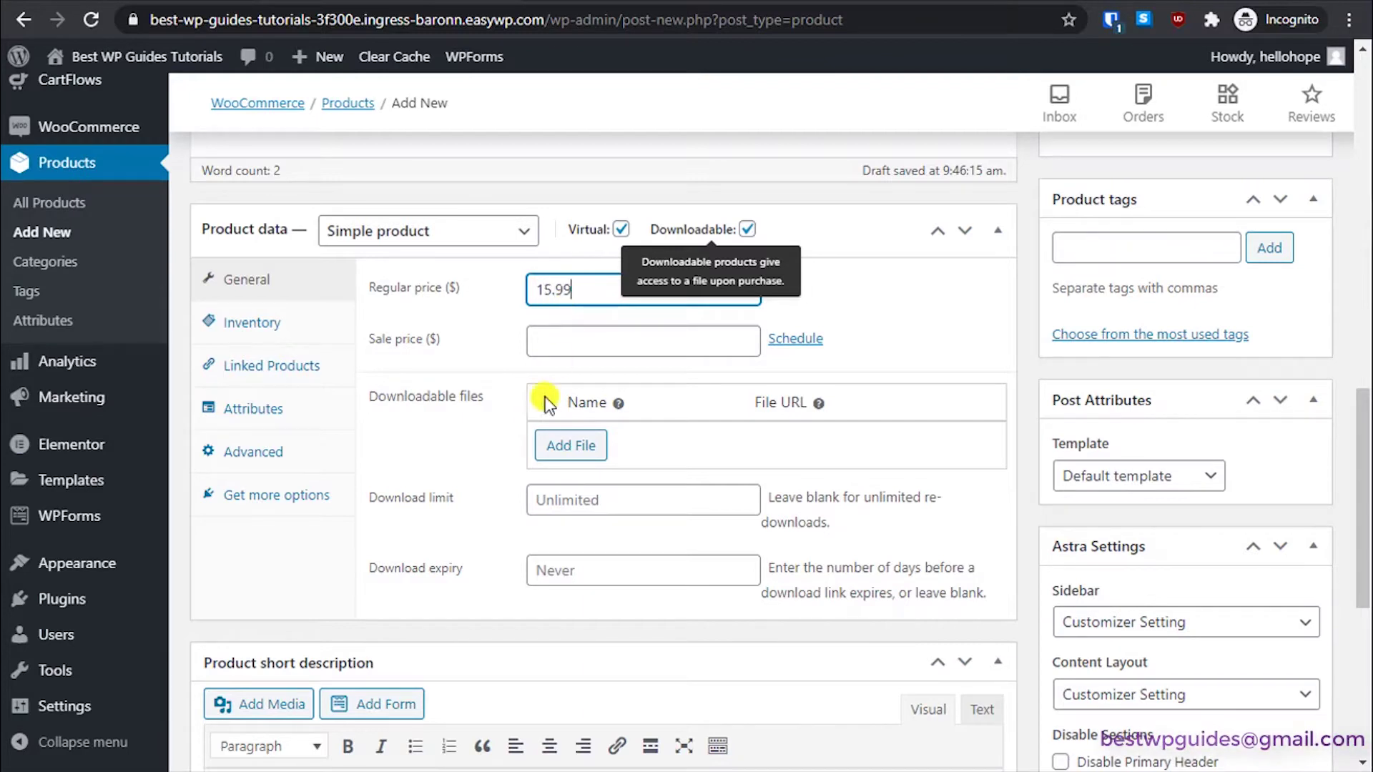
{"action": "left_click", "coordinate": [580, 344]}
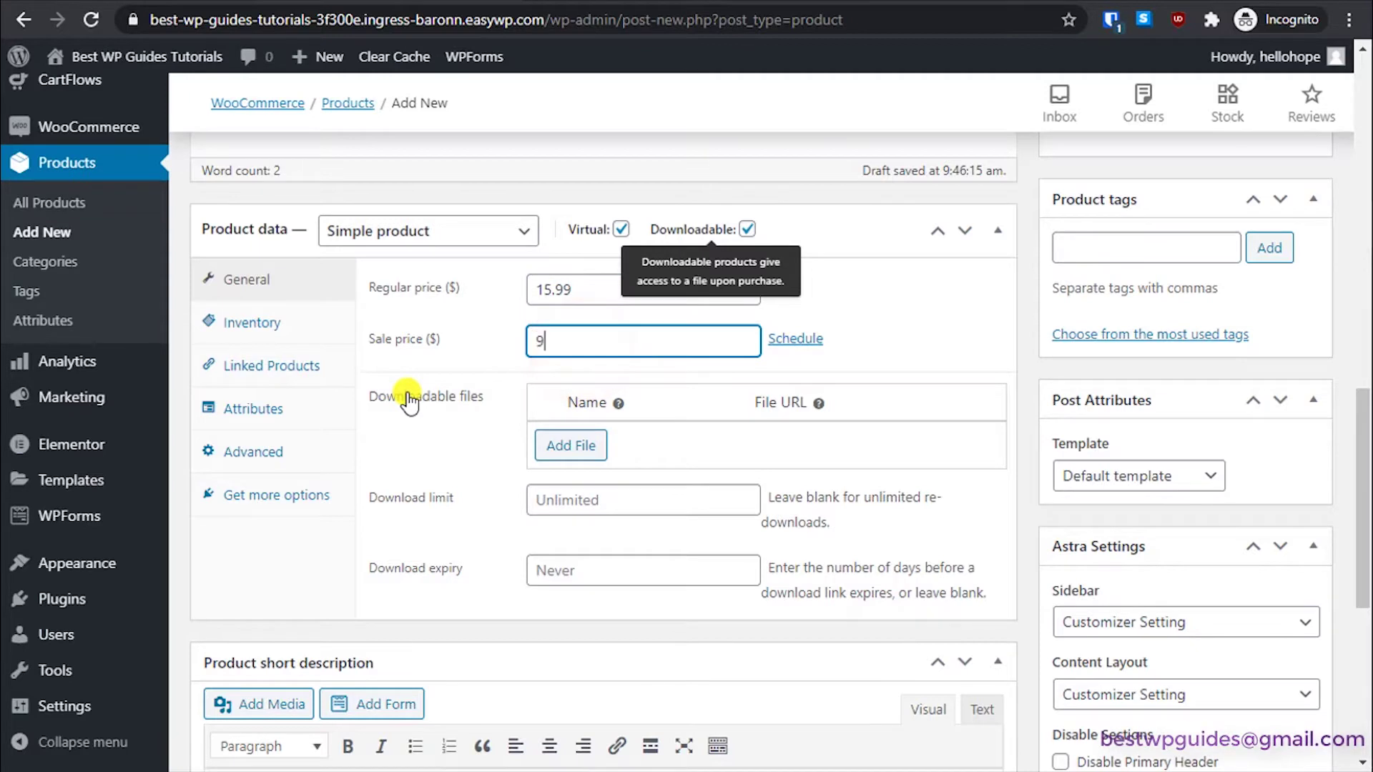
{"action": "type", "text": "9.99"}
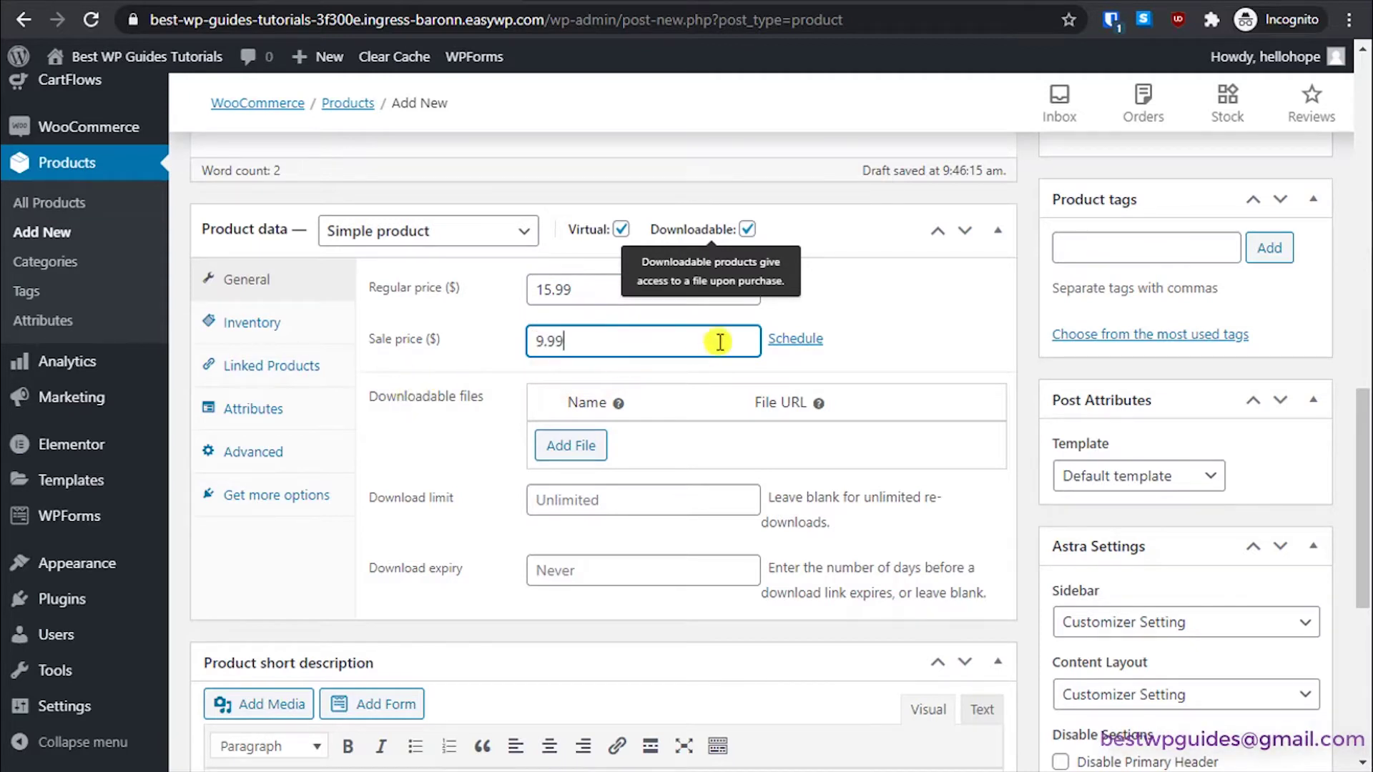
{"action": "left_click", "coordinate": [794, 338]}
Step: Schedule the sale from 2020-09-26 to 2020-09-28
{"action": "left_click", "coordinate": [689, 399]}
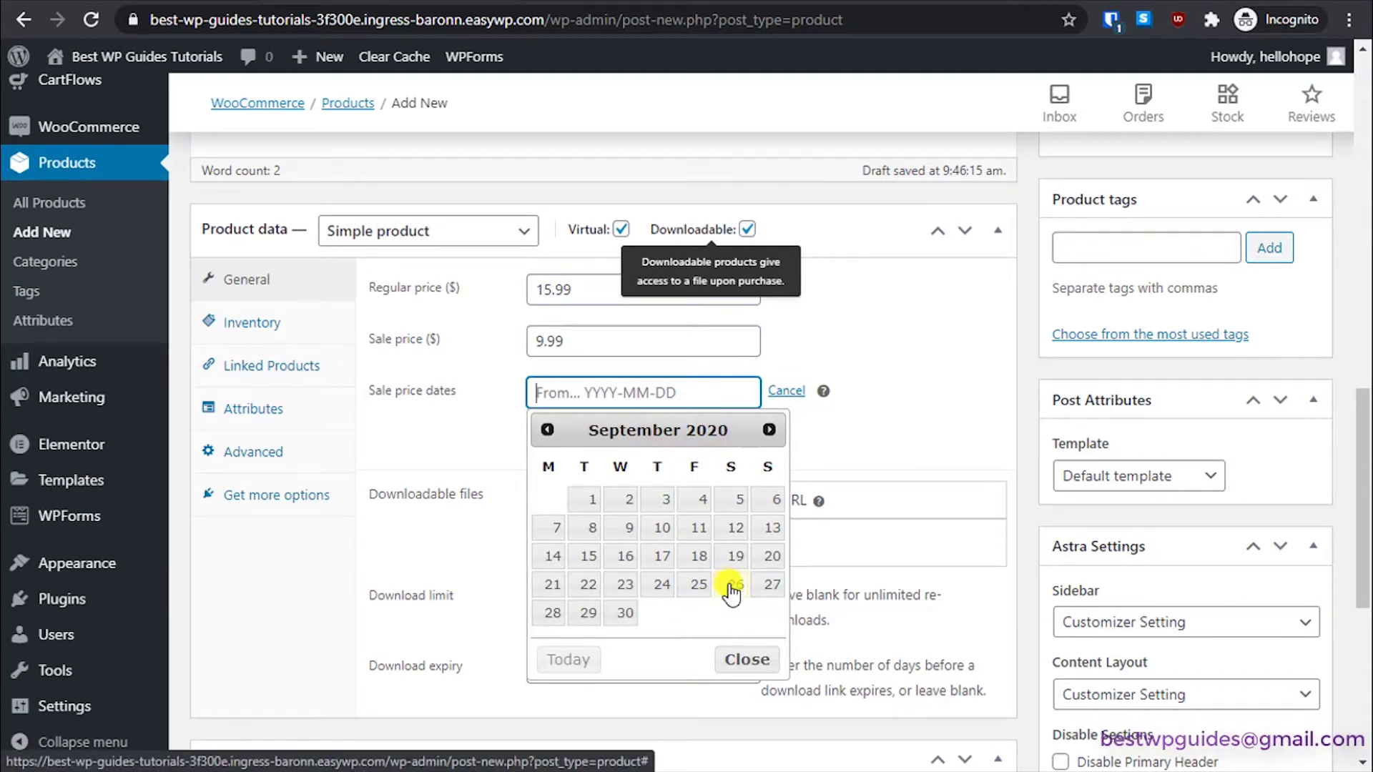
{"action": "left_click", "coordinate": [745, 590]}
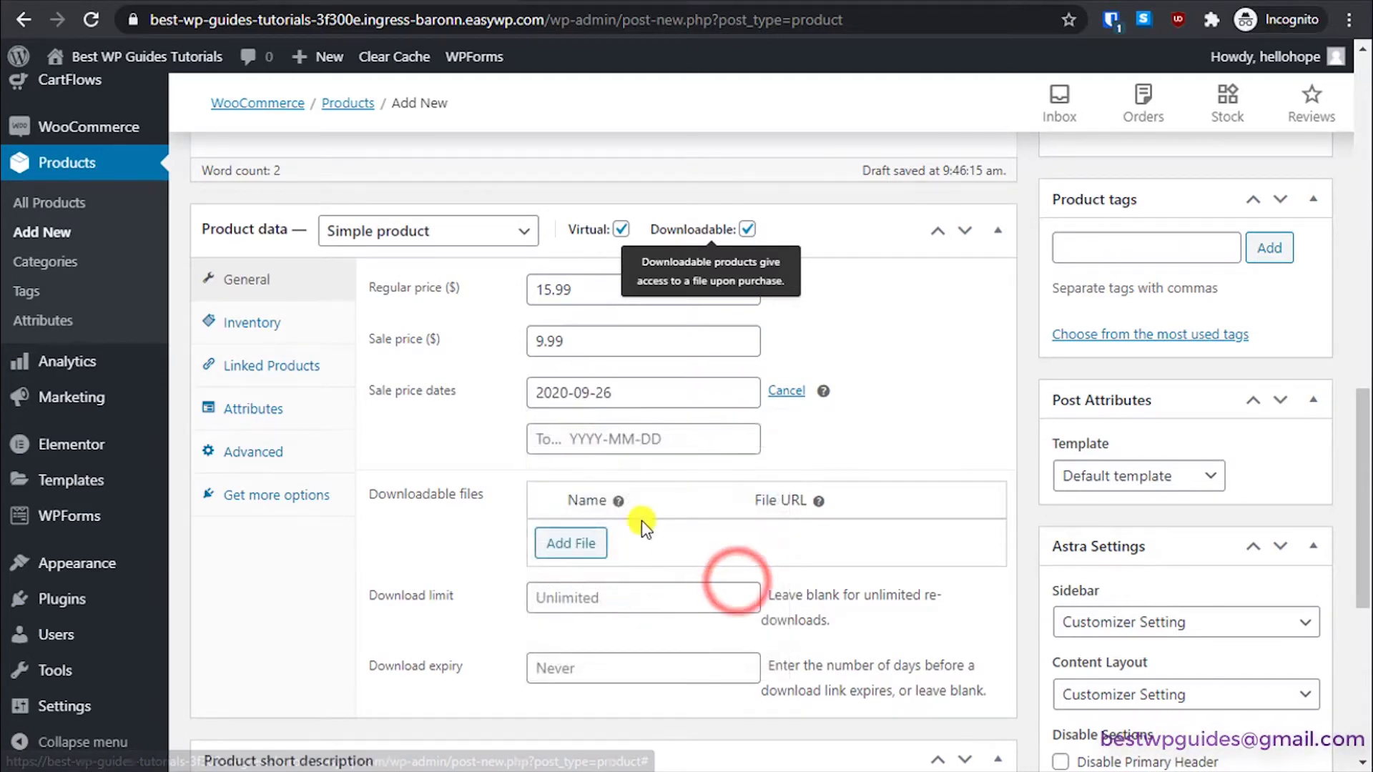
{"action": "left_click", "coordinate": [677, 436]}
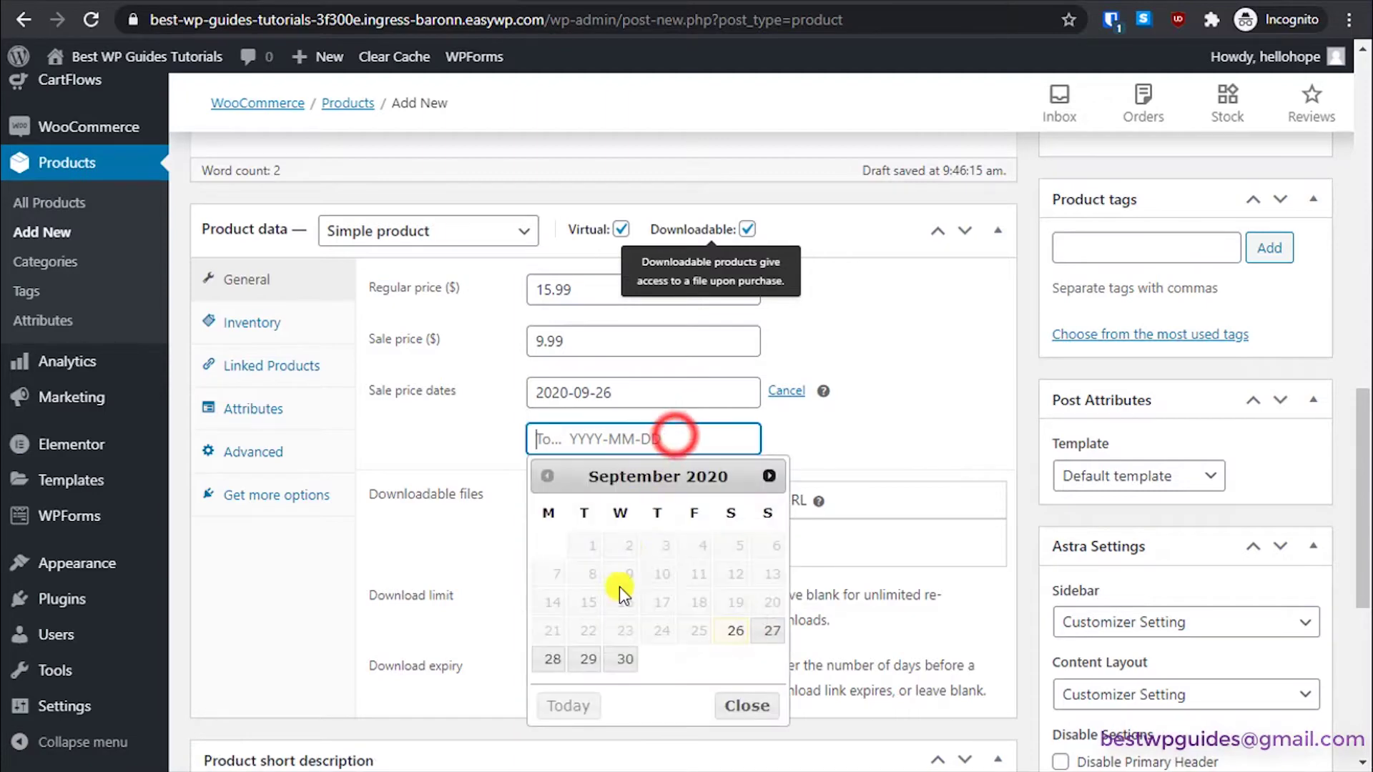
{"action": "left_click", "coordinate": [548, 659]}
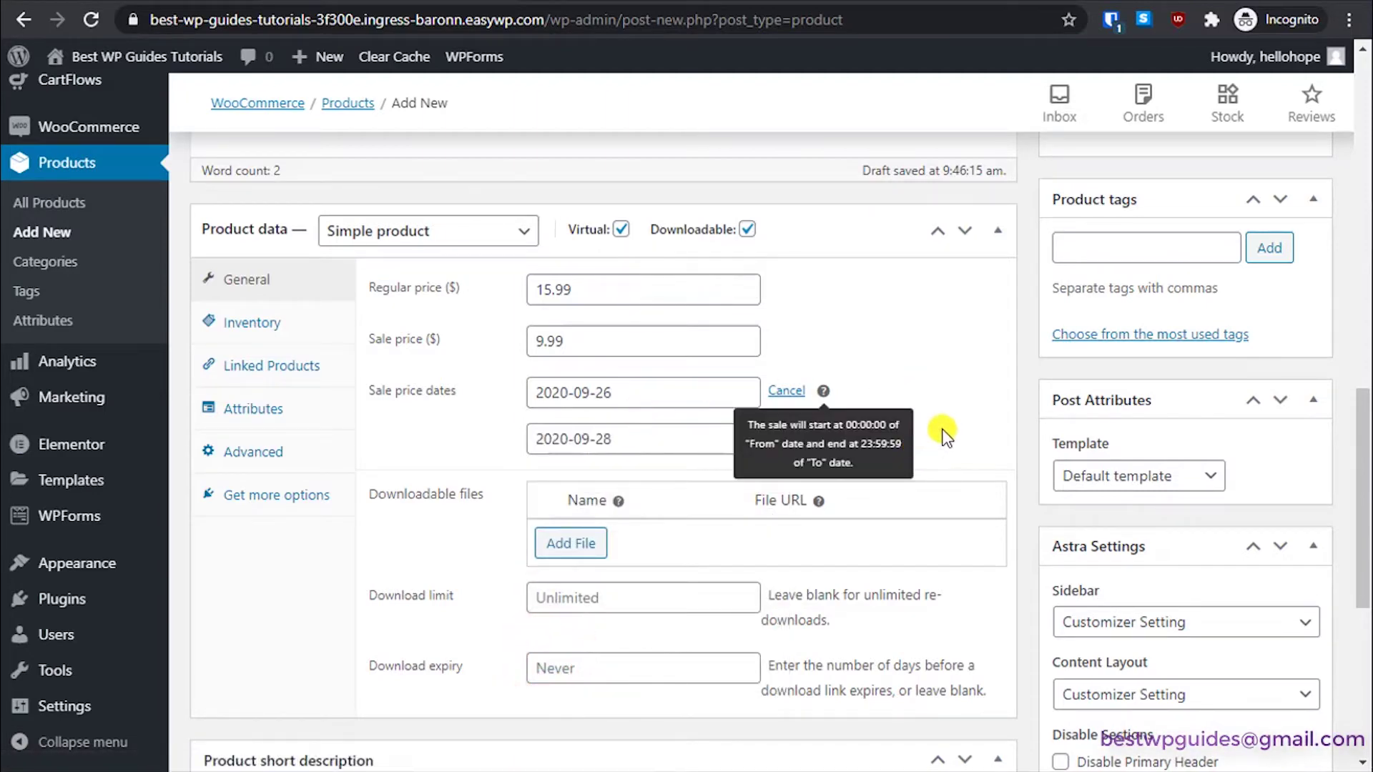
Step: Add a download row and upload the Recipe ebook PDF as its file URL
{"action": "scroll", "coordinate": [601, 465], "scroll_direction": "down", "scroll_amount": 1}
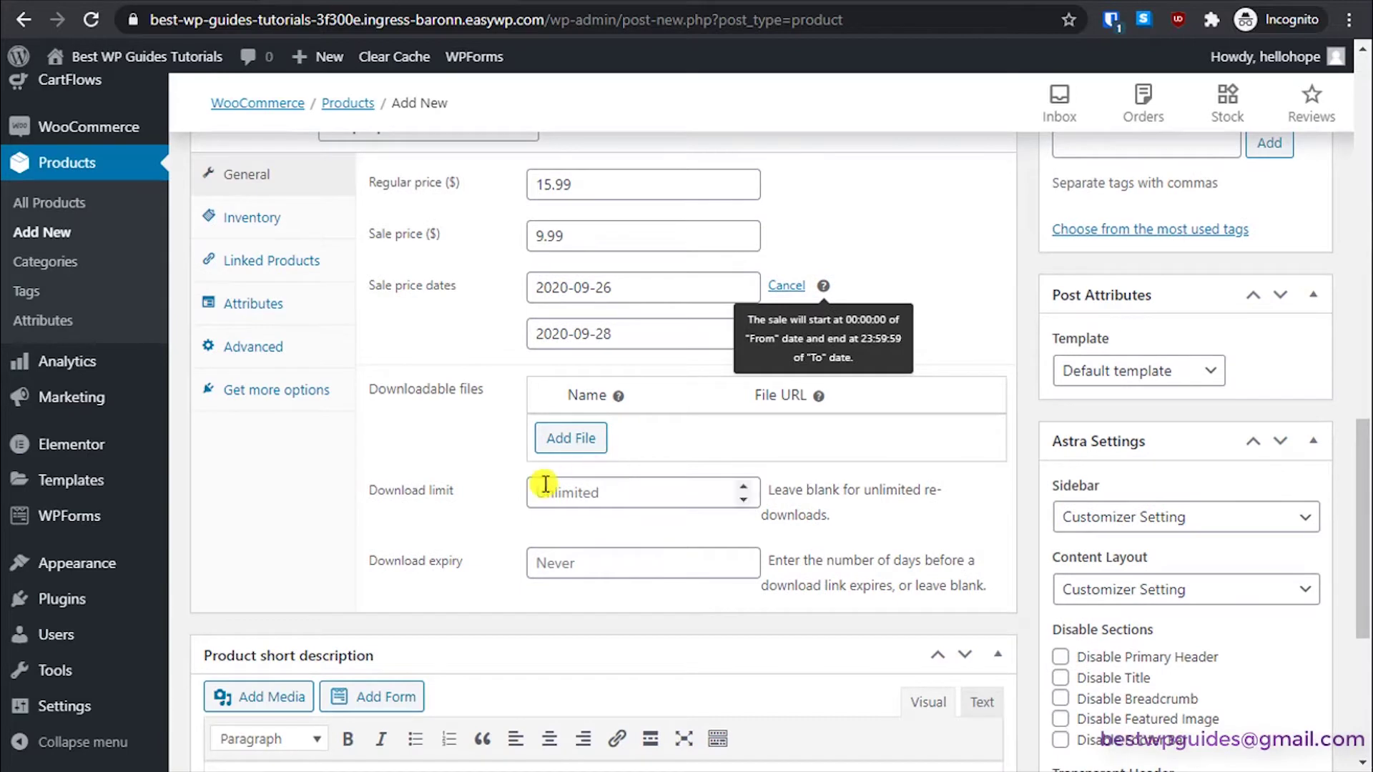
{"action": "left_click", "coordinate": [585, 447]}
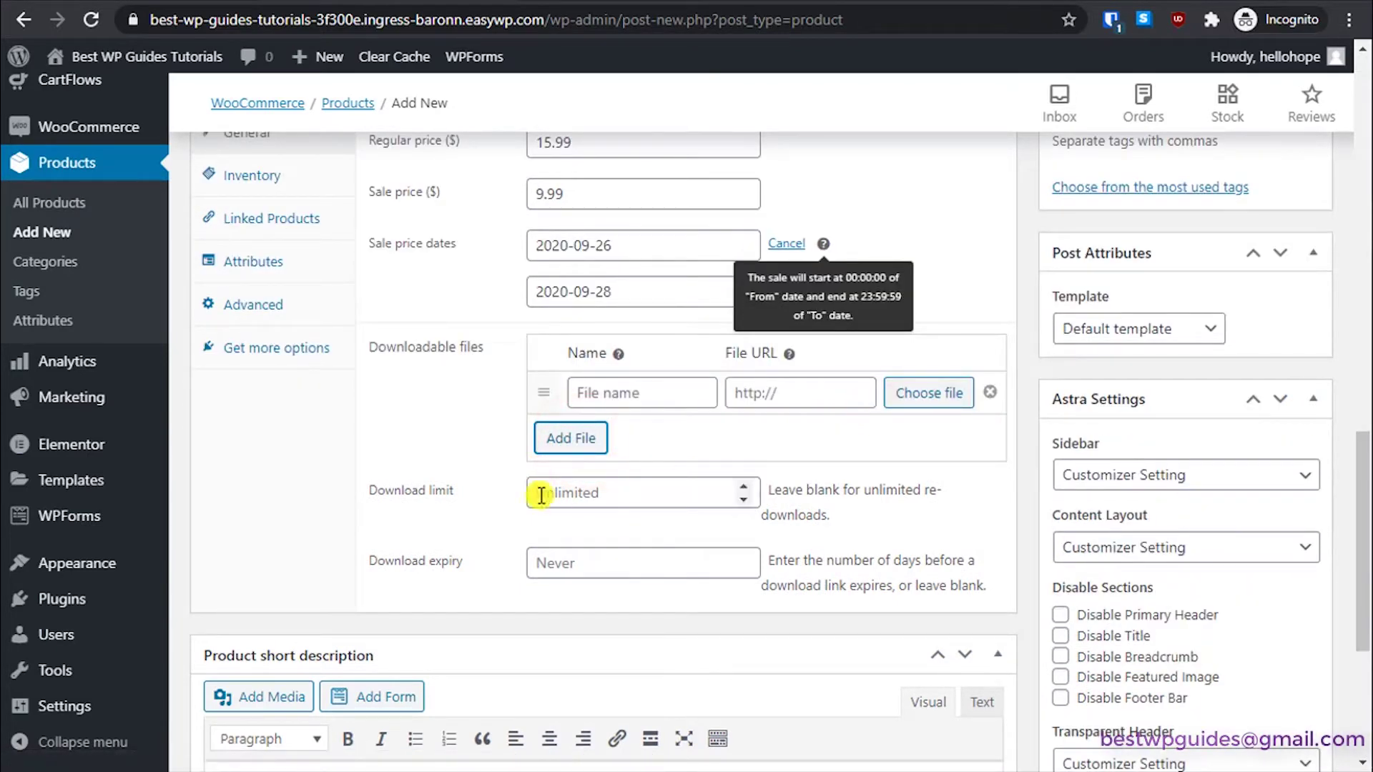
{"action": "left_click", "coordinate": [927, 393]}
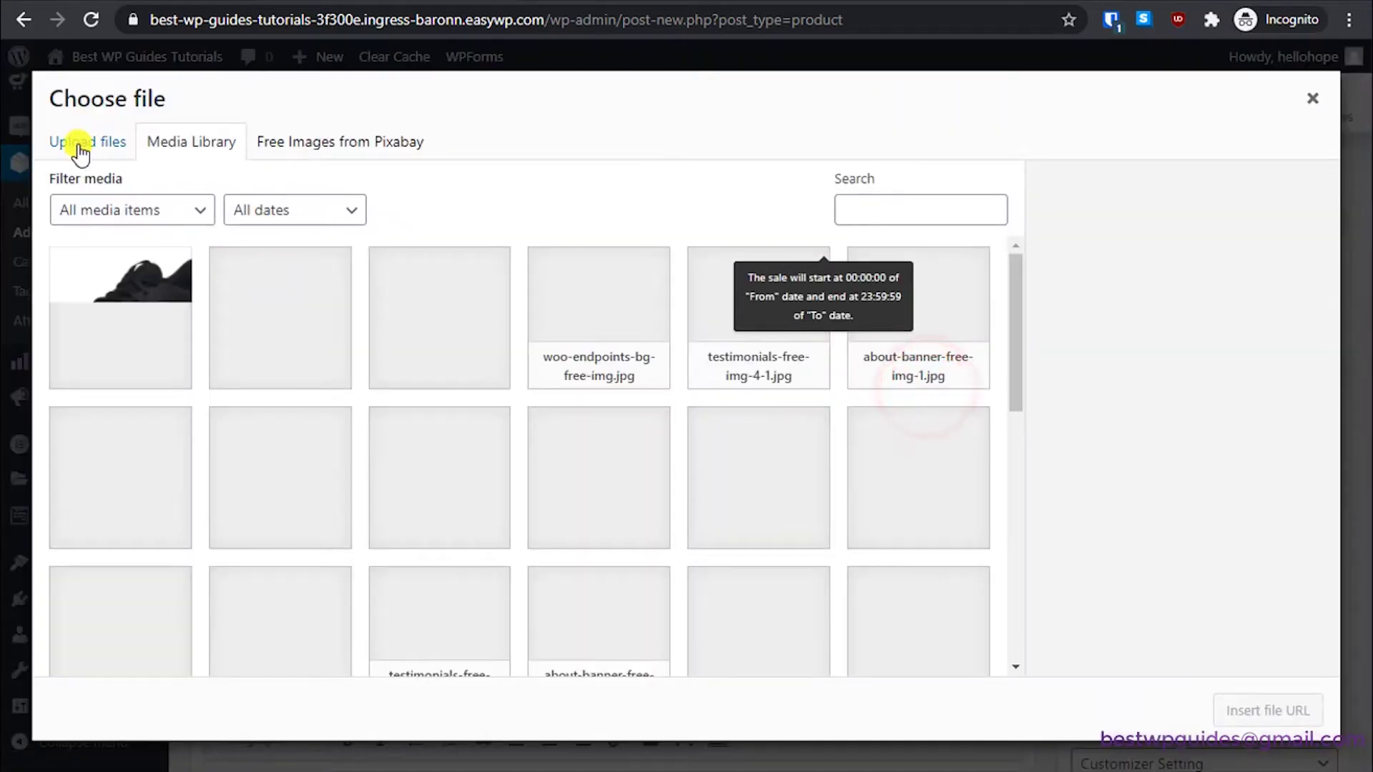
{"action": "left_click", "coordinate": [79, 143]}
{"action": "left_click", "coordinate": [729, 425]}
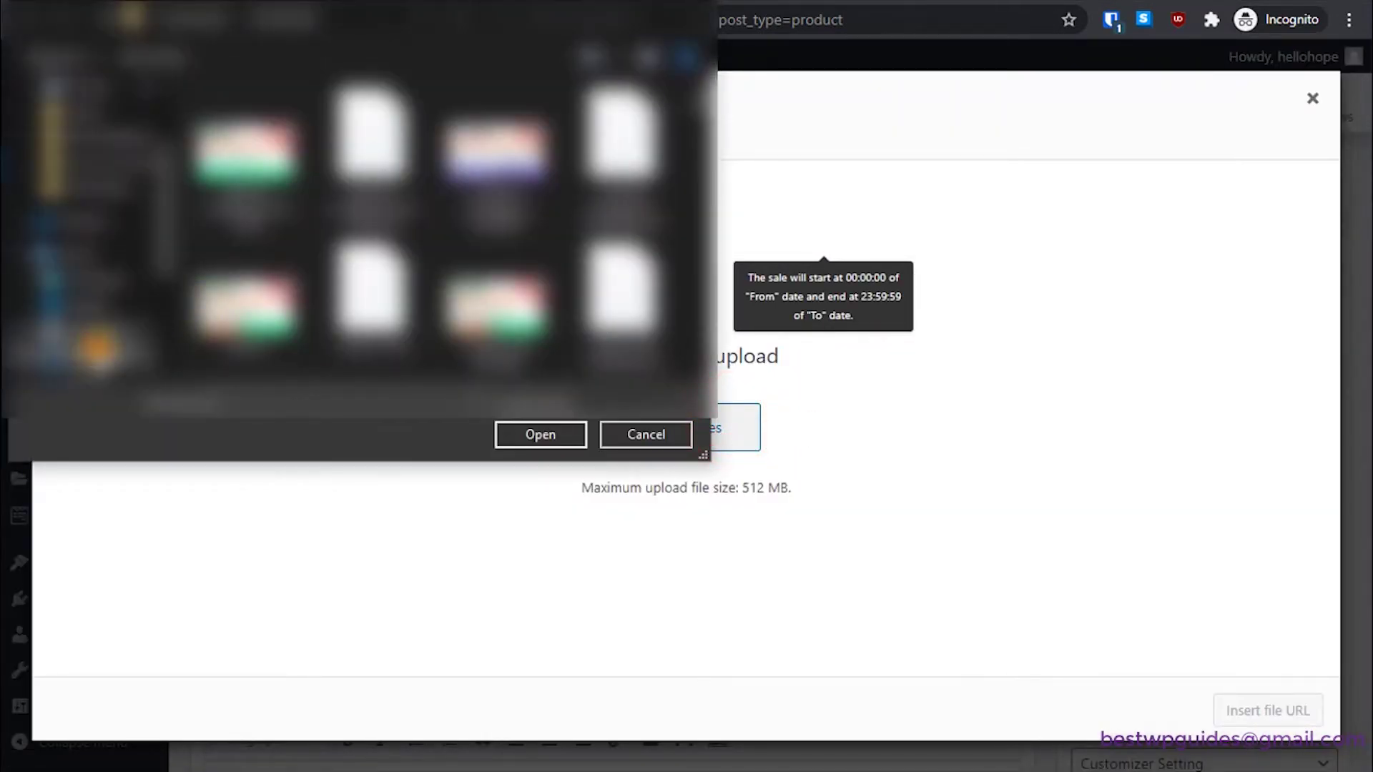
{"action": "left_click", "coordinate": [270, 270]}
{"action": "left_click", "coordinate": [522, 434]}
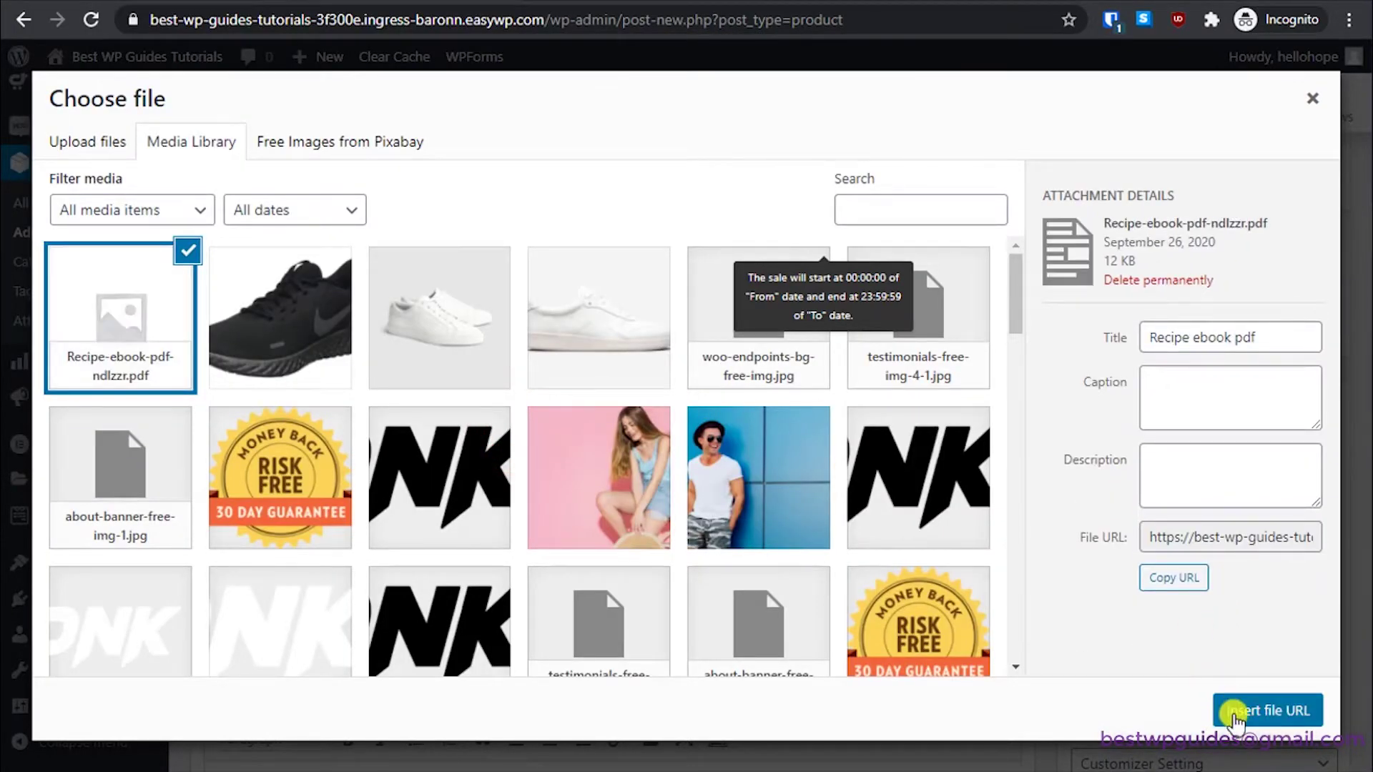
{"action": "left_click", "coordinate": [1294, 710]}
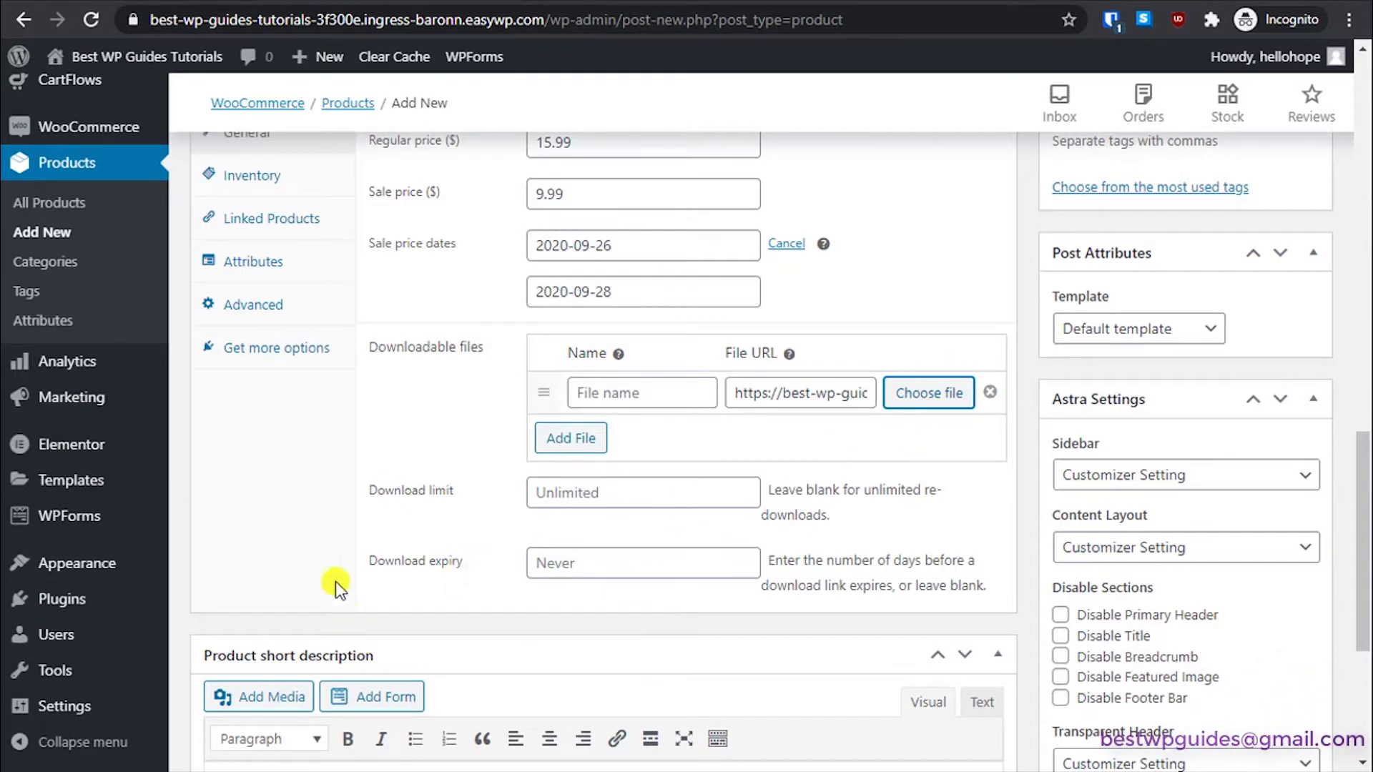
Step: Set the download limit to 10 and the download expiry to 90 days
{"action": "left_click", "coordinate": [601, 492]}
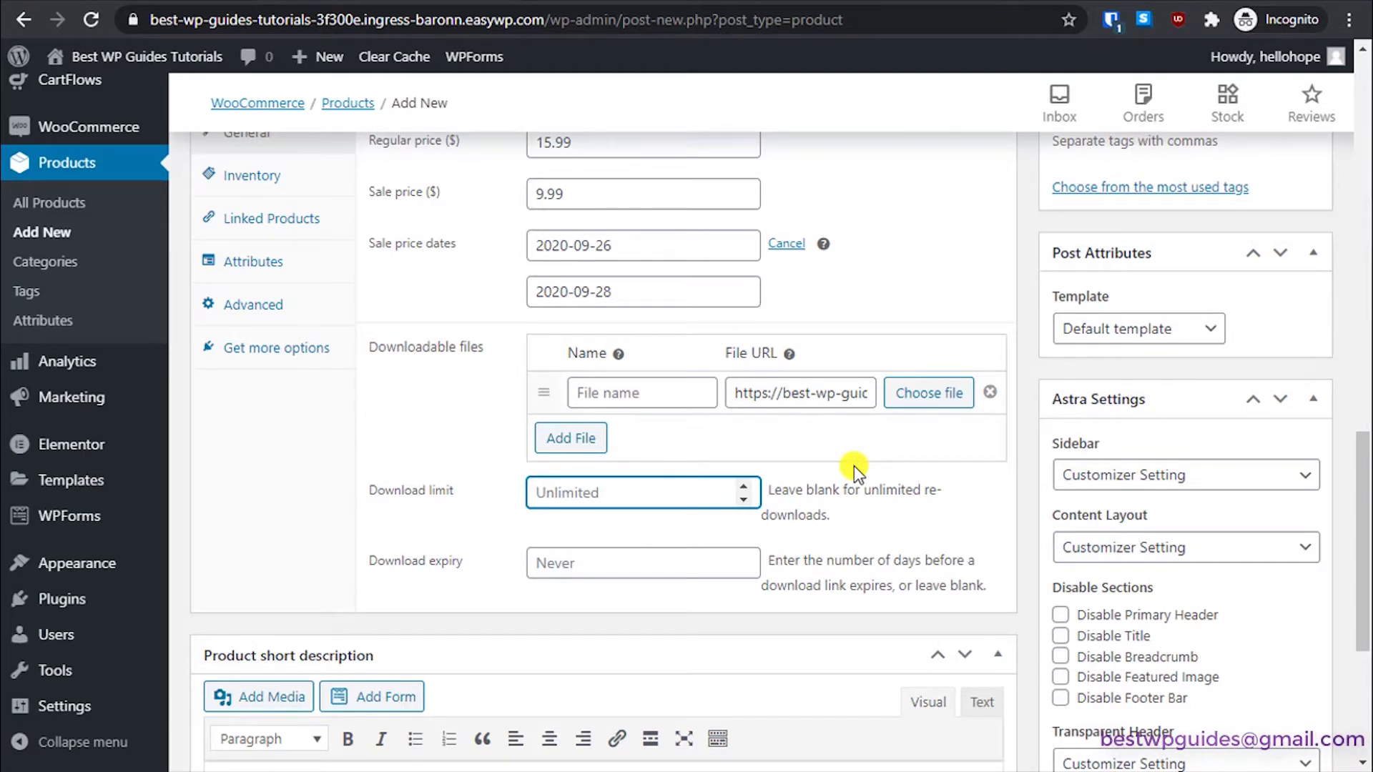
{"action": "type", "text": "10"}
{"action": "left_click", "coordinate": [562, 565]}
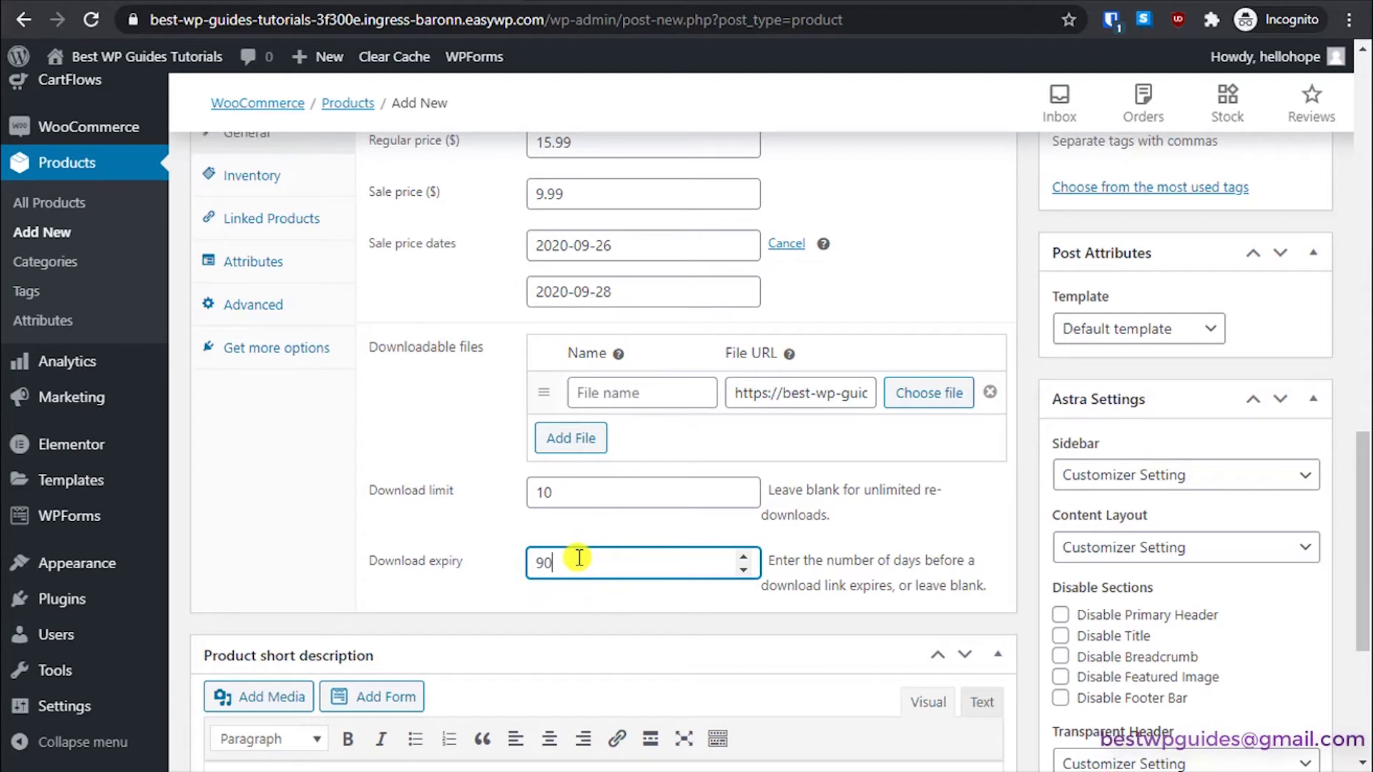
{"action": "left_click", "coordinate": [205, 538]}
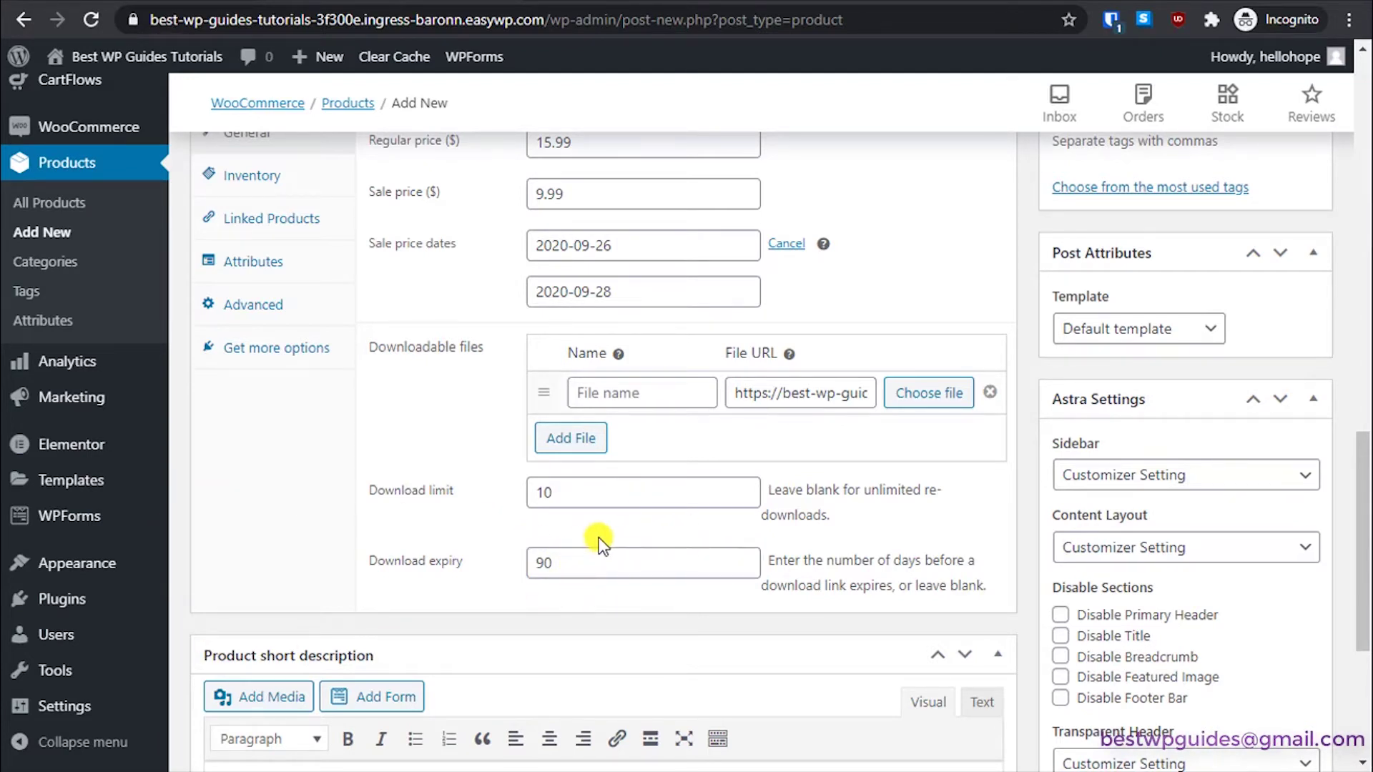
Step: Review the Inventory, Linked Products and Attributes tabs of Product data
{"action": "scroll", "coordinate": [365, 351], "scroll_direction": "up", "scroll_amount": 2}
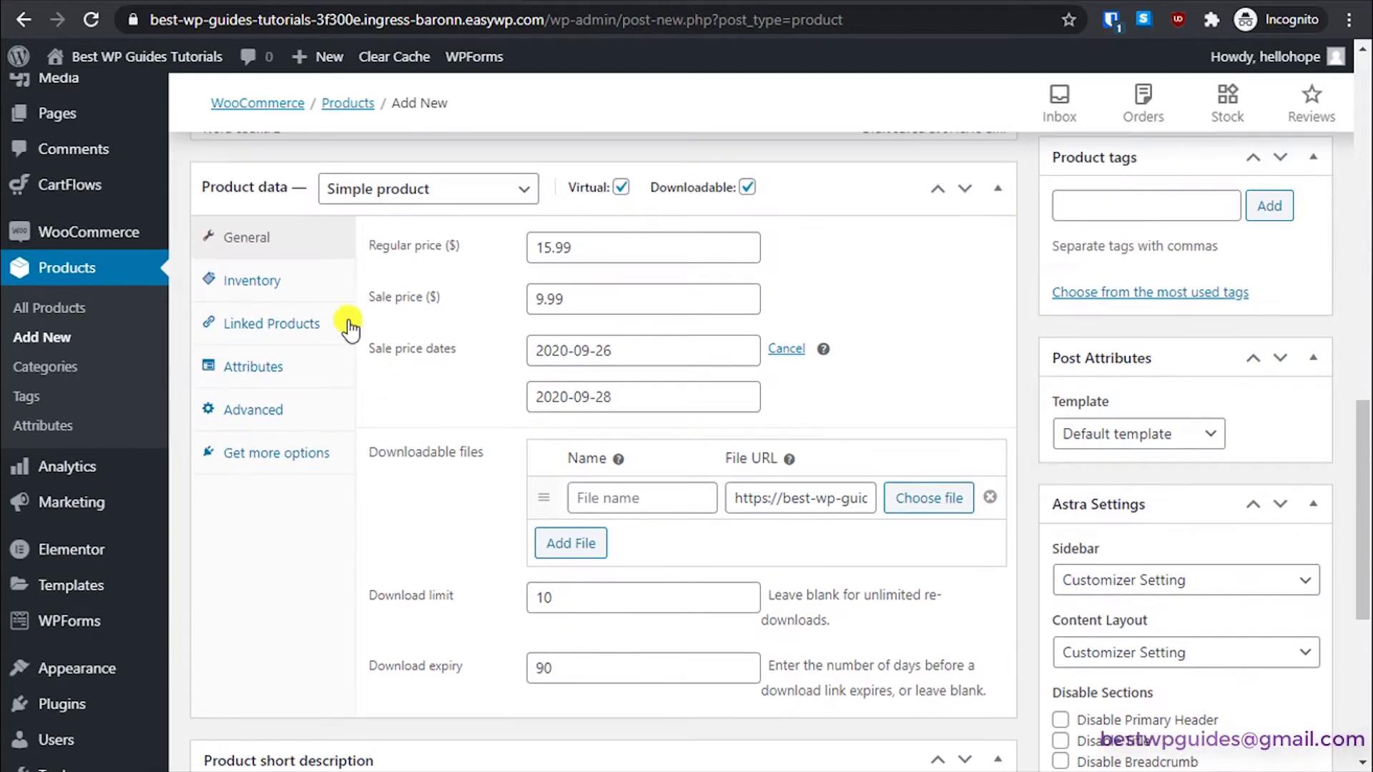
{"action": "left_click", "coordinate": [270, 304]}
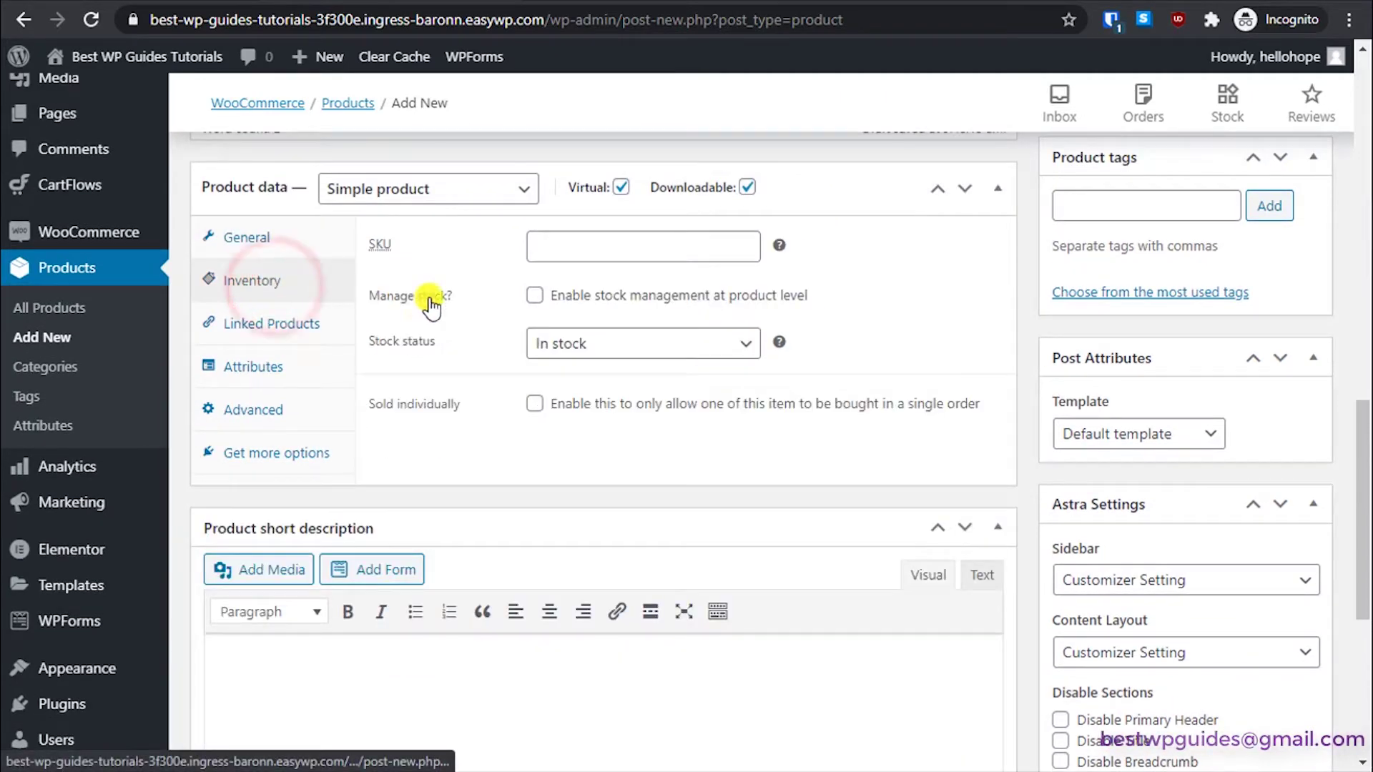
{"action": "left_click", "coordinate": [297, 331]}
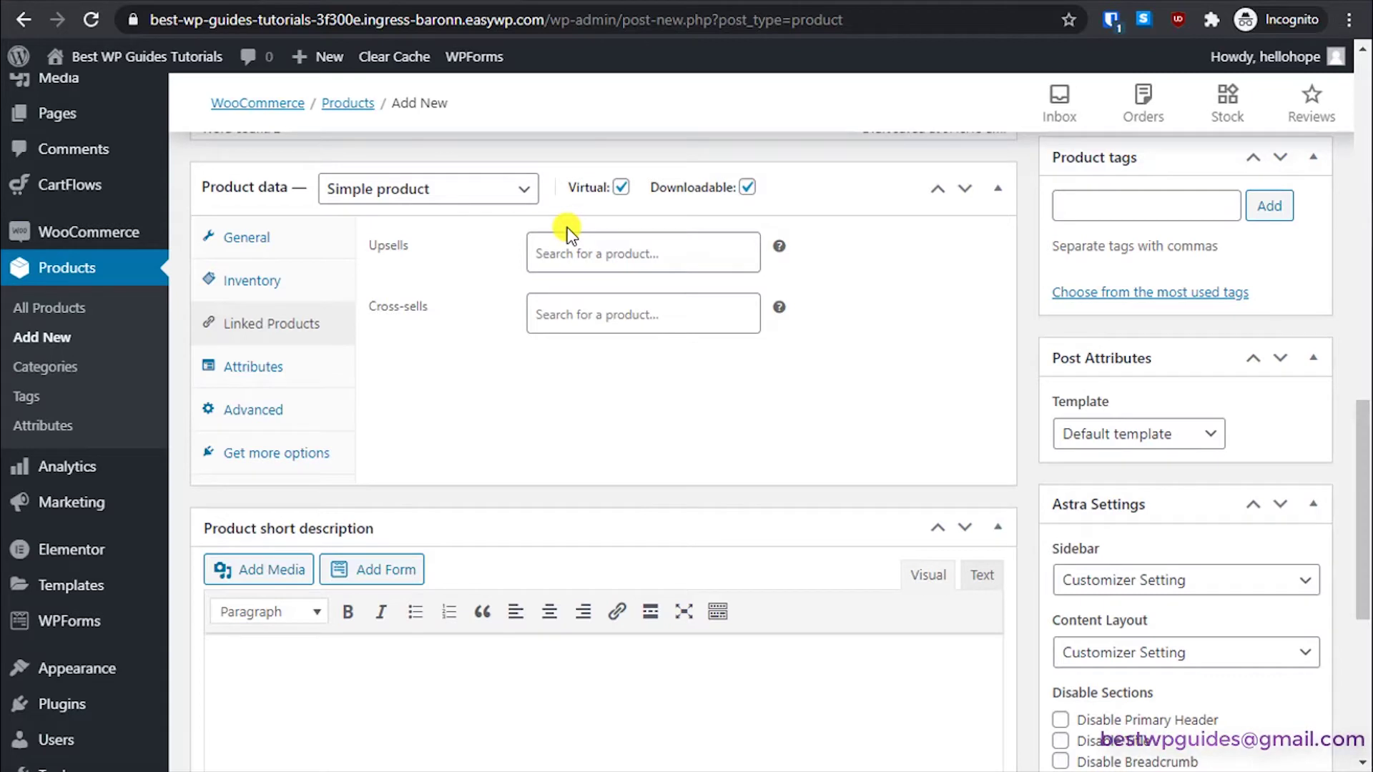
{"action": "left_click", "coordinate": [282, 376]}
Step: Begin a thank-you purchase note in the Advanced tab
{"action": "left_click", "coordinate": [269, 401]}
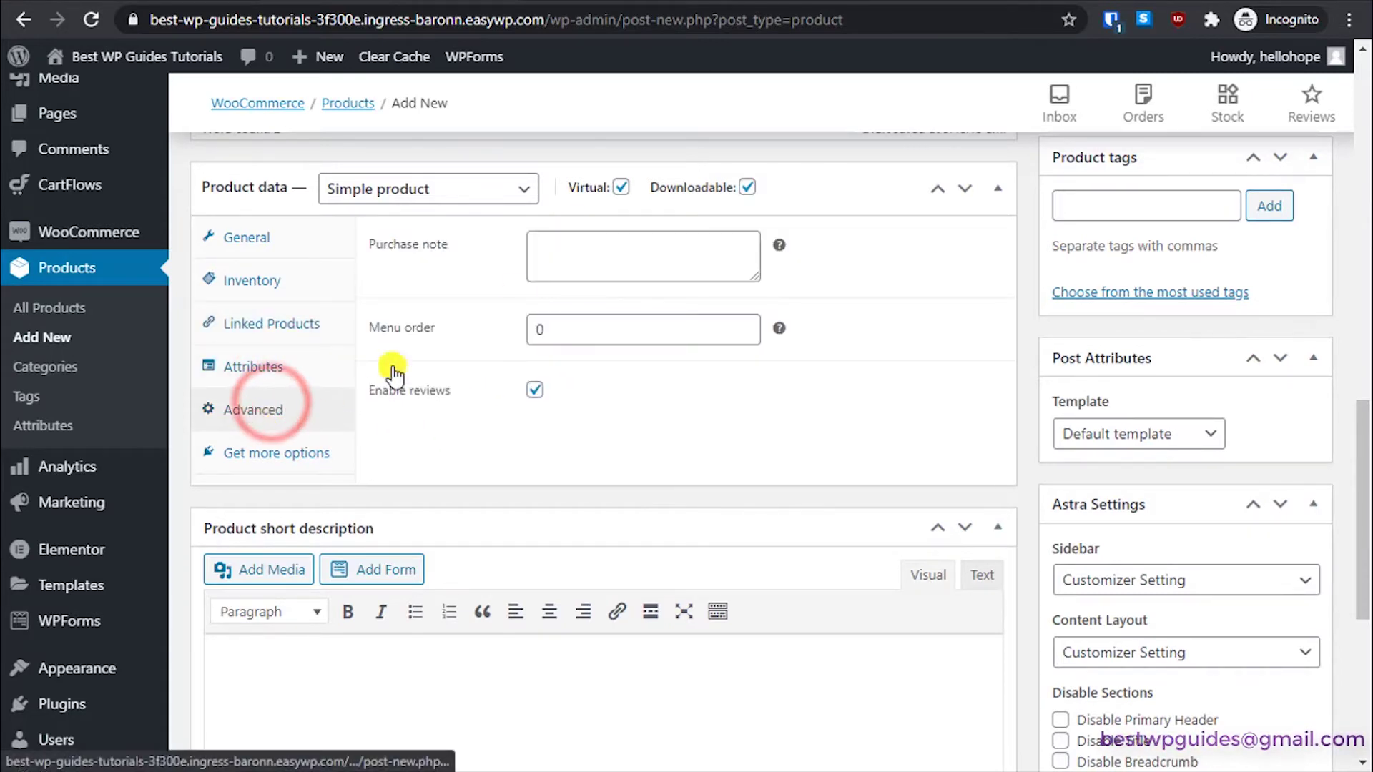
{"action": "left_click", "coordinate": [568, 252]}
{"action": "type", "text": "Th"}
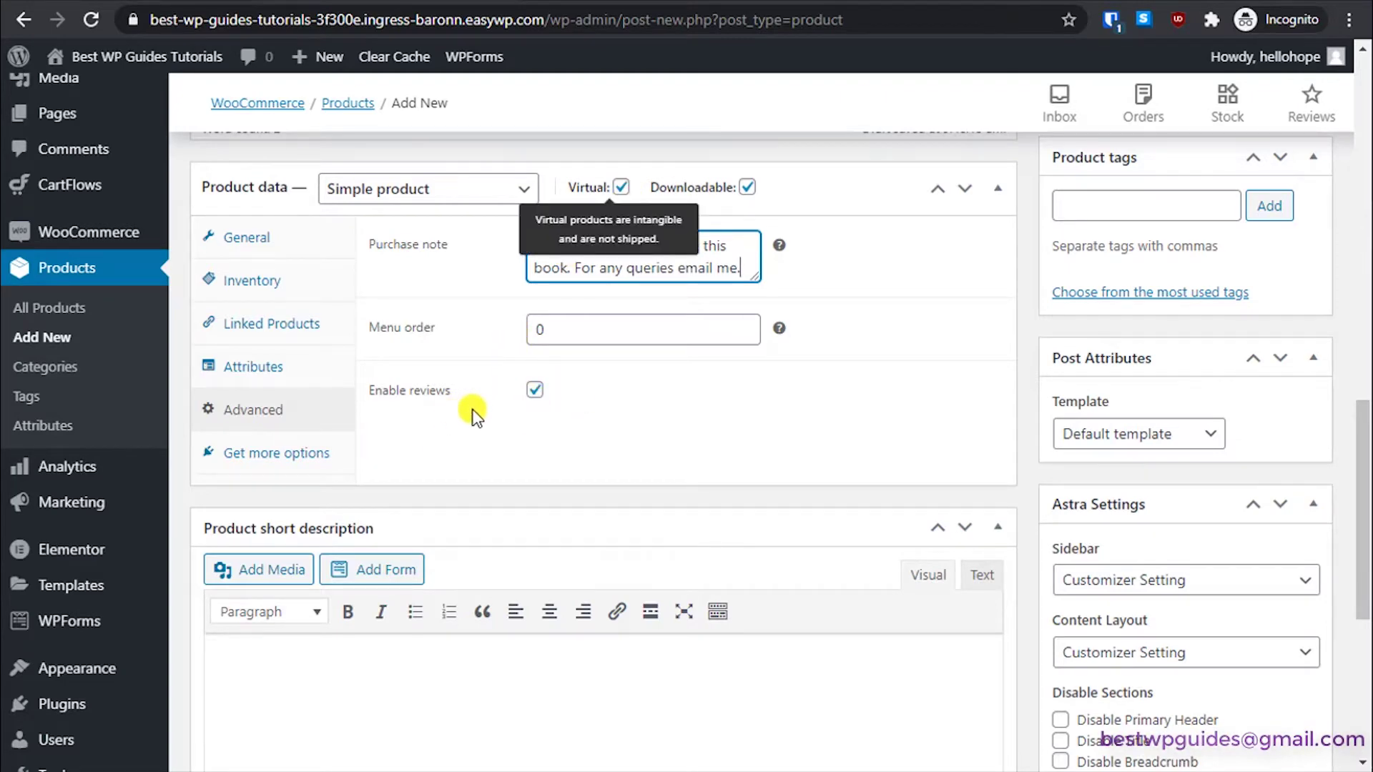
{"action": "scroll", "coordinate": [745, 454], "scroll_direction": "down", "scroll_amount": 3}
Step: Click into the short description, then locate the short description on an existing product page
{"action": "left_click", "coordinate": [557, 526]}
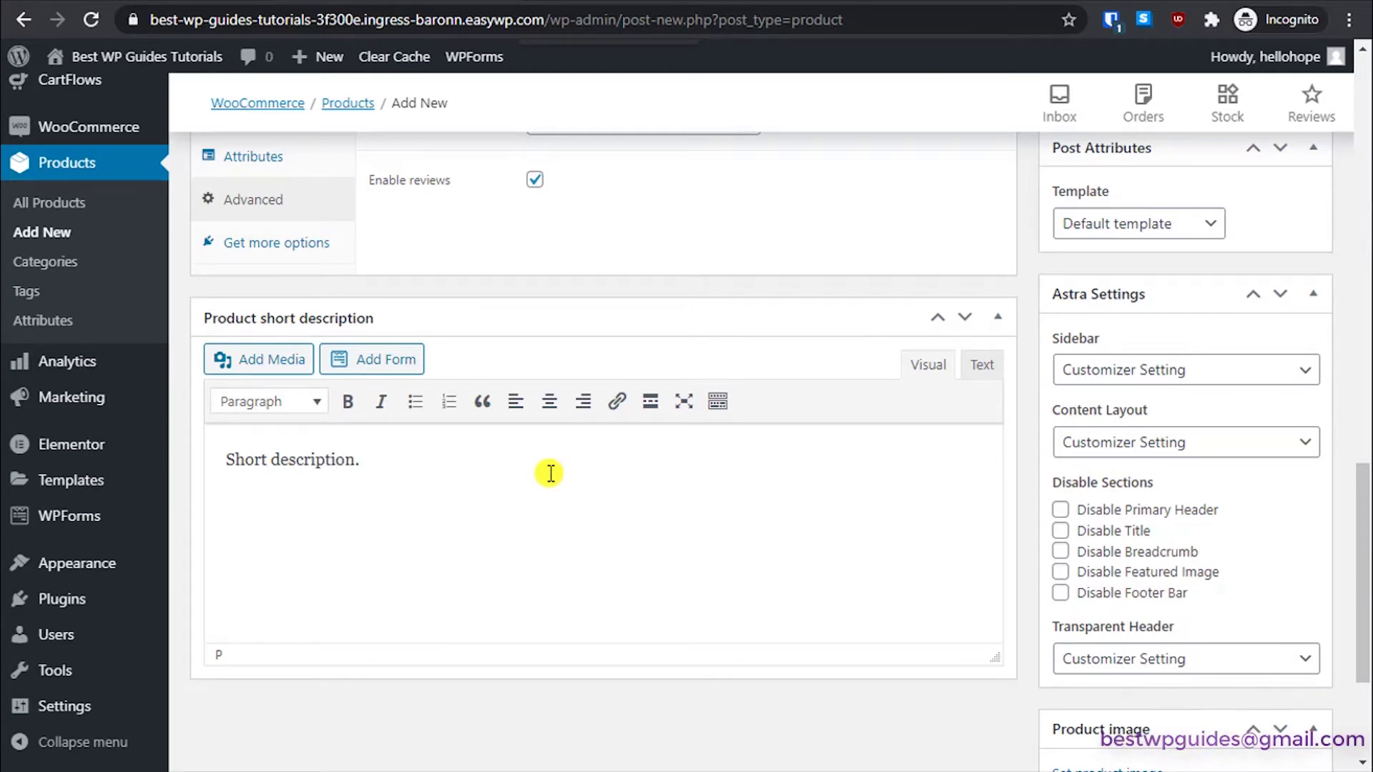
{"action": "left_click", "coordinate": [550, 473]}
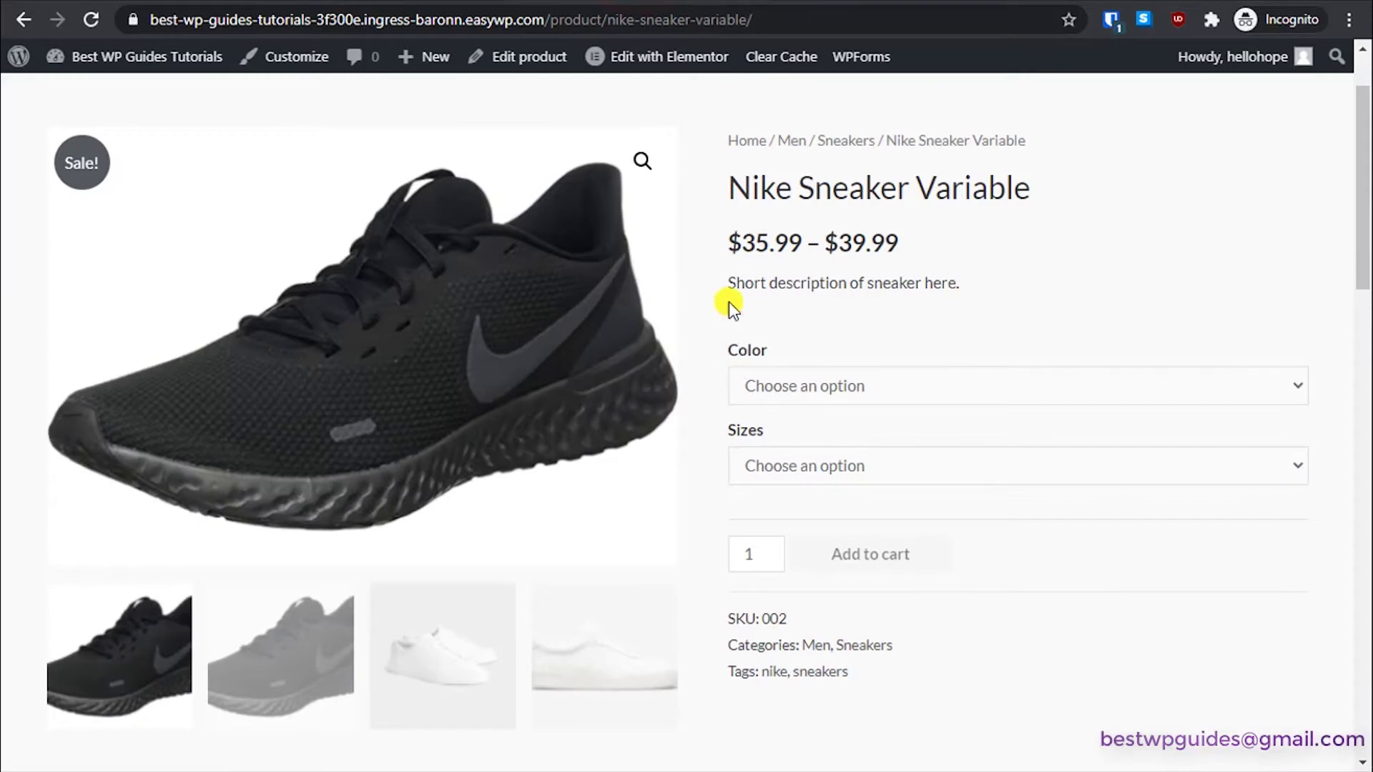
{"action": "left_click_drag", "start_coordinate": [728, 283], "coordinate": [708, 311]}
{"action": "left_click", "coordinate": [955, 307]}
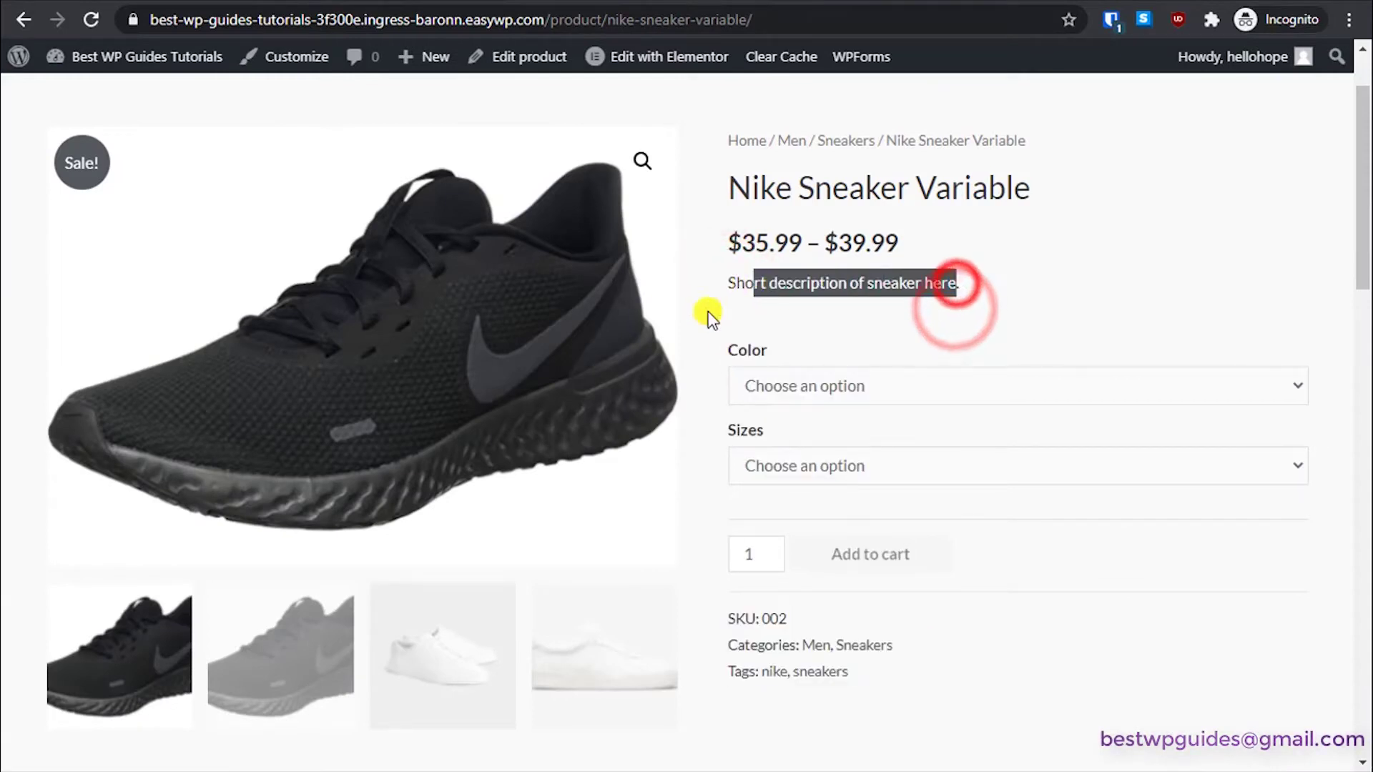
Step: Find where the long description appears further down that product page
{"action": "scroll", "coordinate": [527, 481], "scroll_direction": "down", "scroll_amount": 8}
{"action": "scroll", "coordinate": [7, 392], "scroll_direction": "down", "scroll_amount": 2}
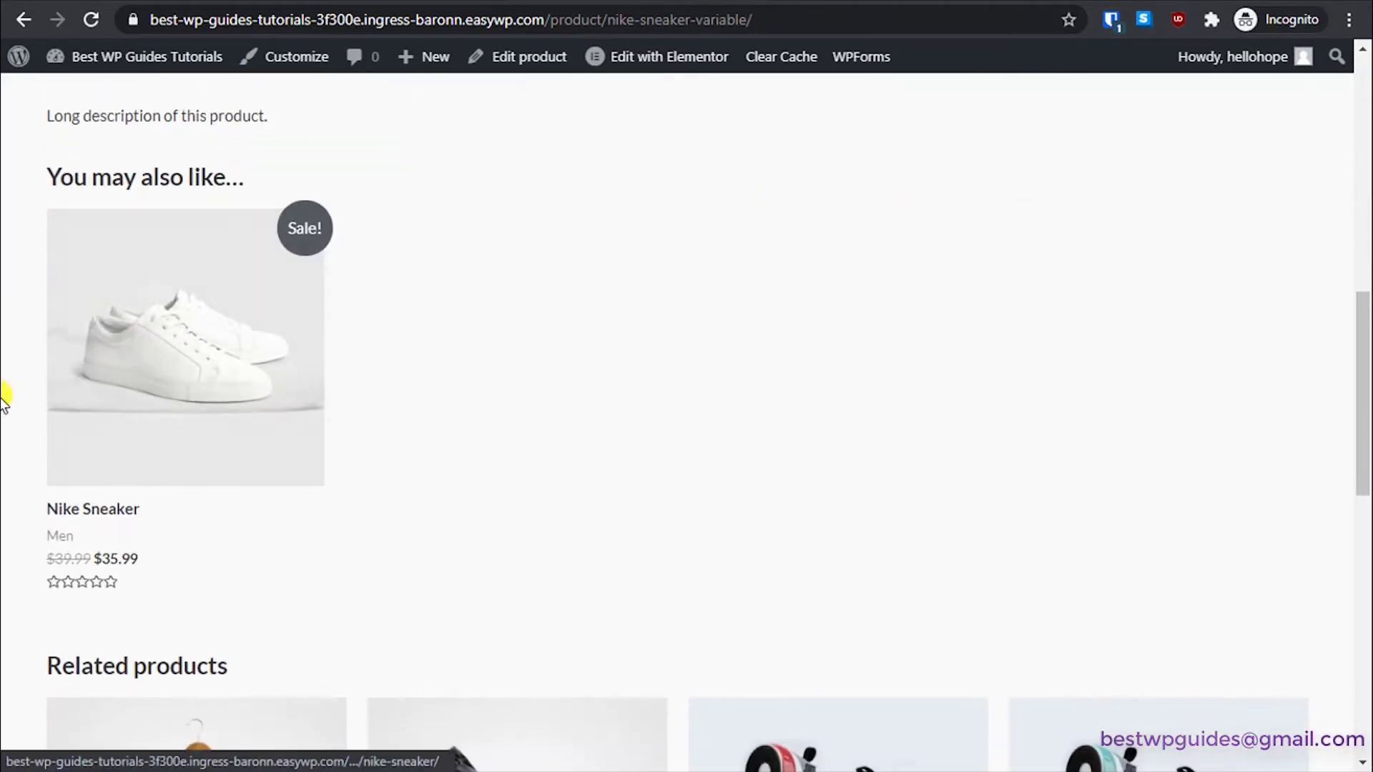
{"action": "scroll", "coordinate": [15, 372], "scroll_direction": "up", "scroll_amount": 3}
{"action": "left_click_drag", "start_coordinate": [43, 317], "coordinate": [318, 339]}
{"action": "left_click", "coordinate": [323, 338]}
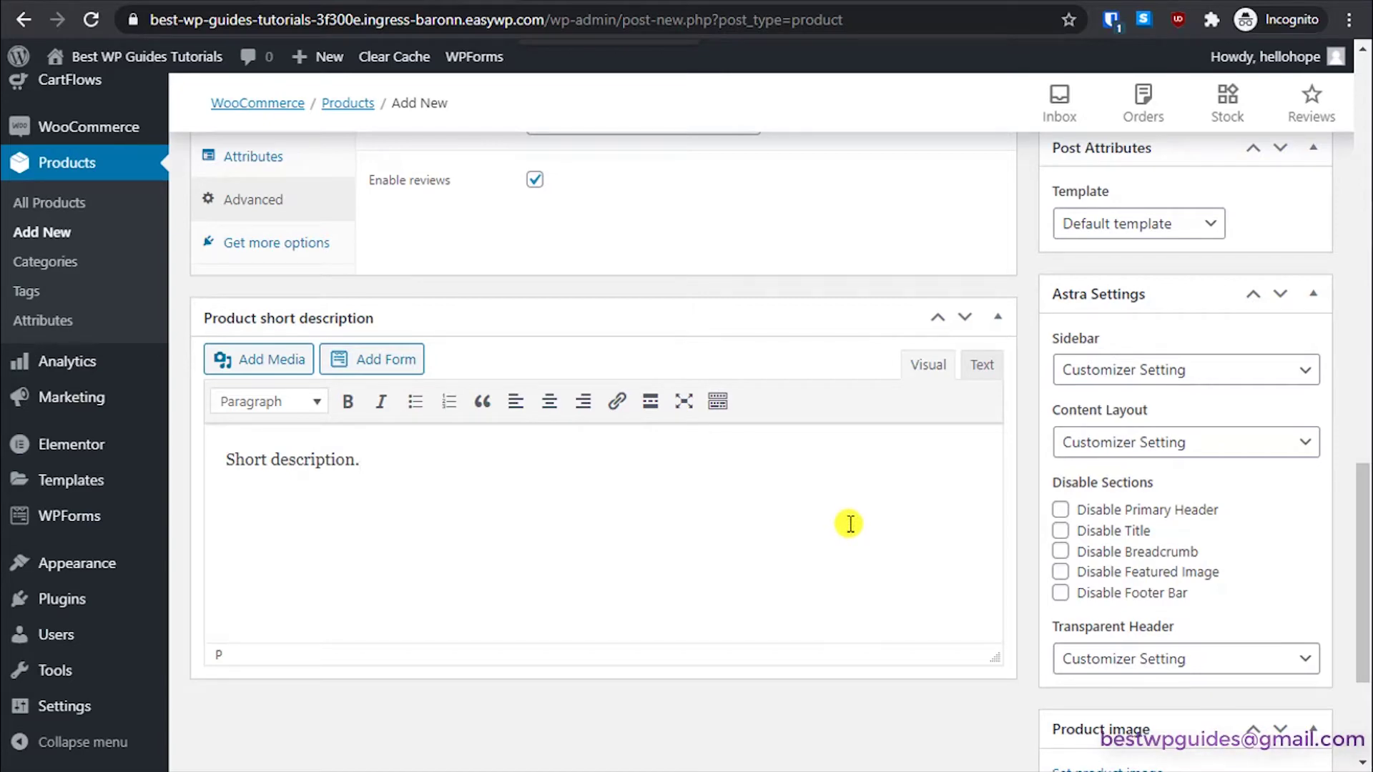
Step: Create a new 'Book' product category and assign it to the product
{"action": "scroll", "coordinate": [851, 517], "scroll_direction": "up", "scroll_amount": 6}
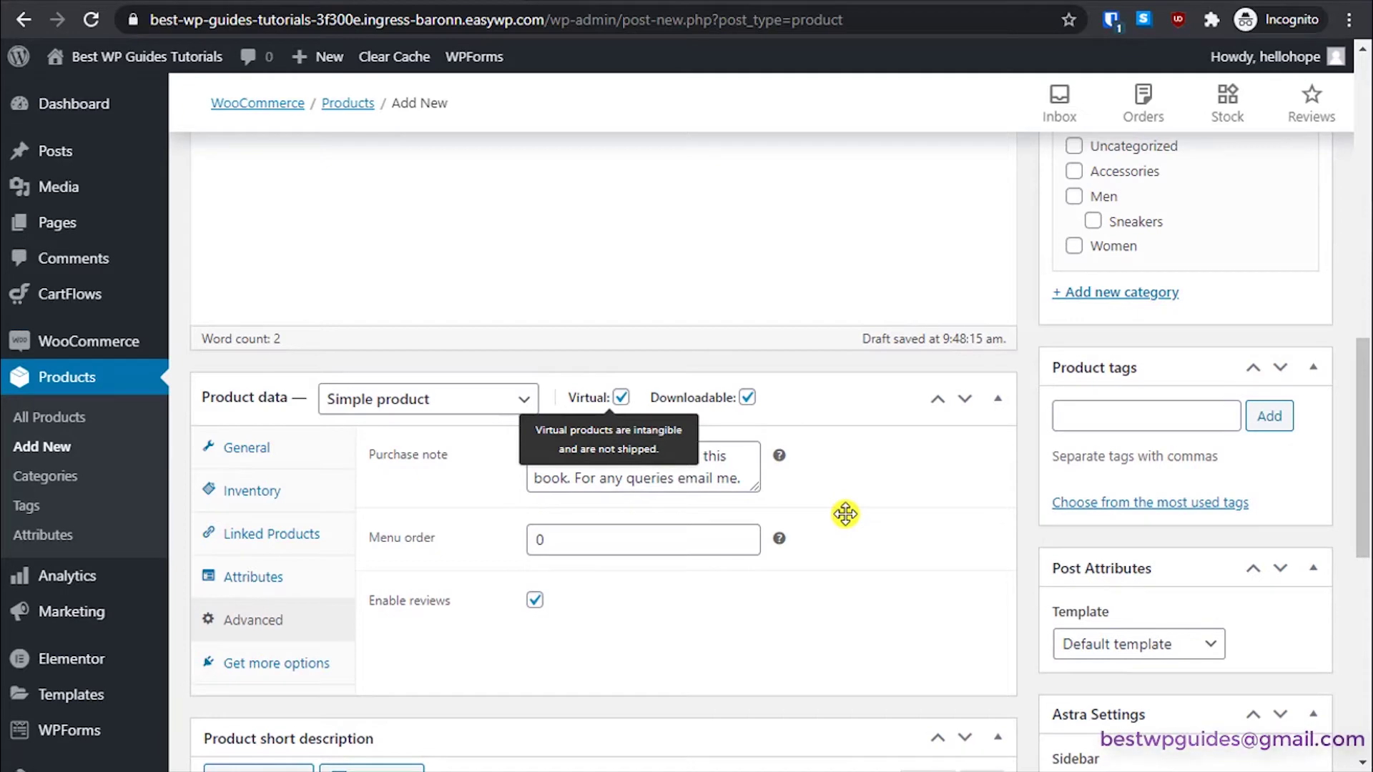
{"action": "scroll", "coordinate": [848, 504], "scroll_direction": "up", "scroll_amount": 7}
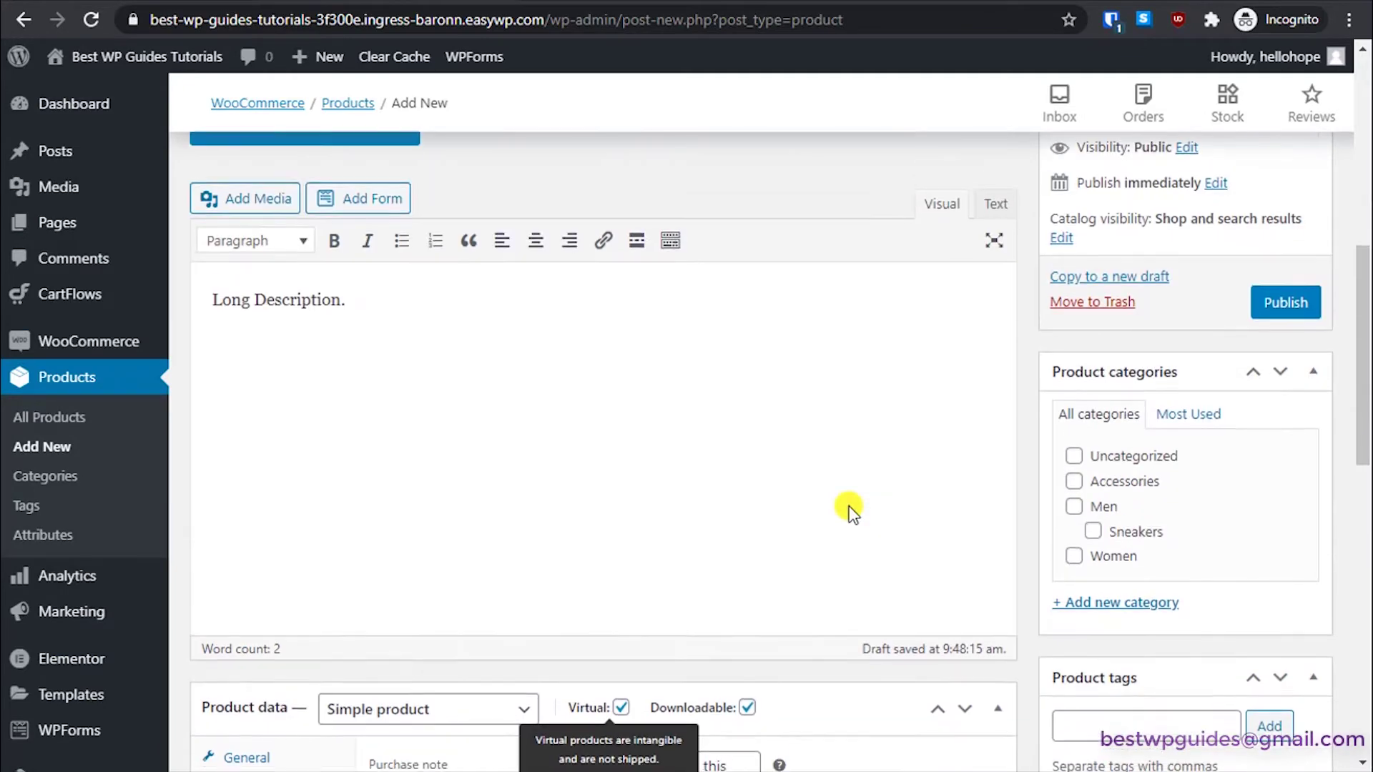
{"action": "scroll", "coordinate": [1093, 463], "scroll_direction": "down", "scroll_amount": 3}
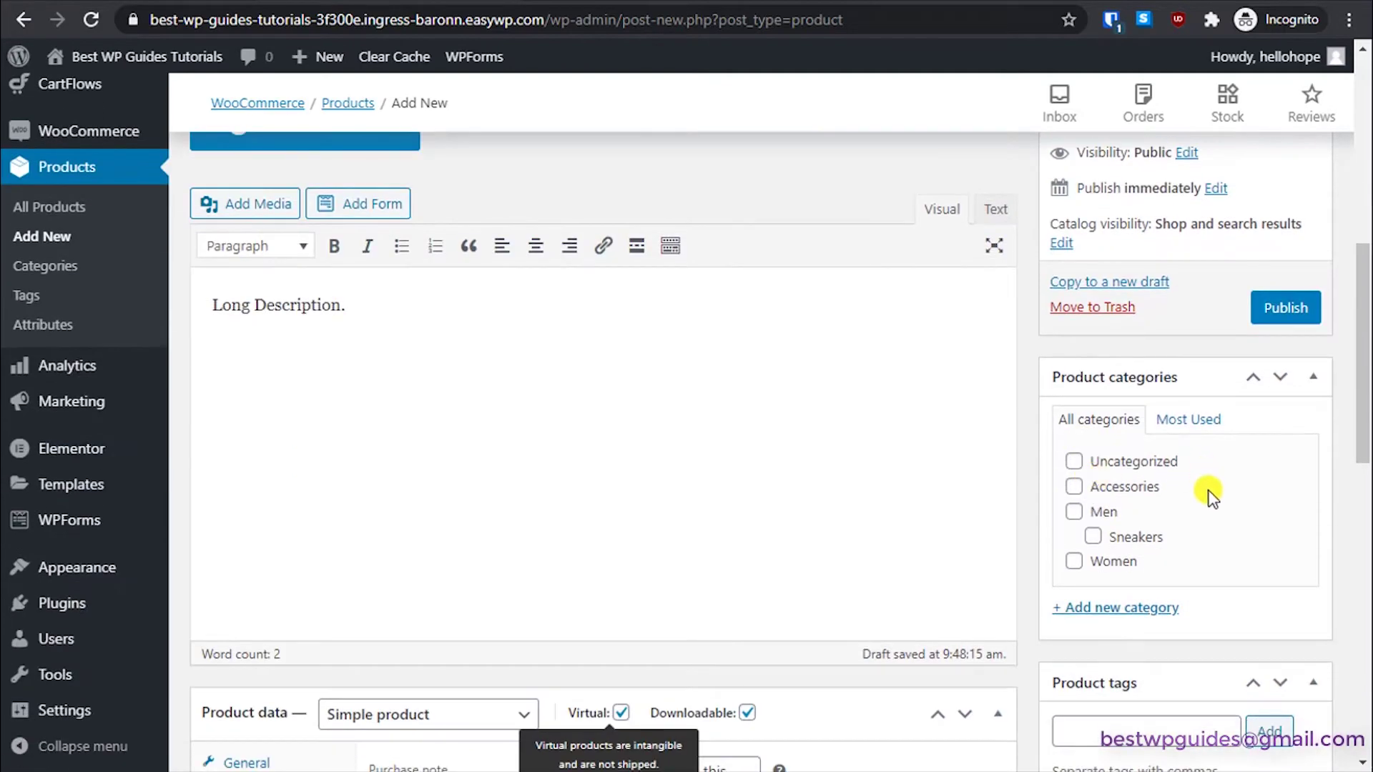
{"action": "scroll", "coordinate": [1207, 491], "scroll_direction": "down", "scroll_amount": 3}
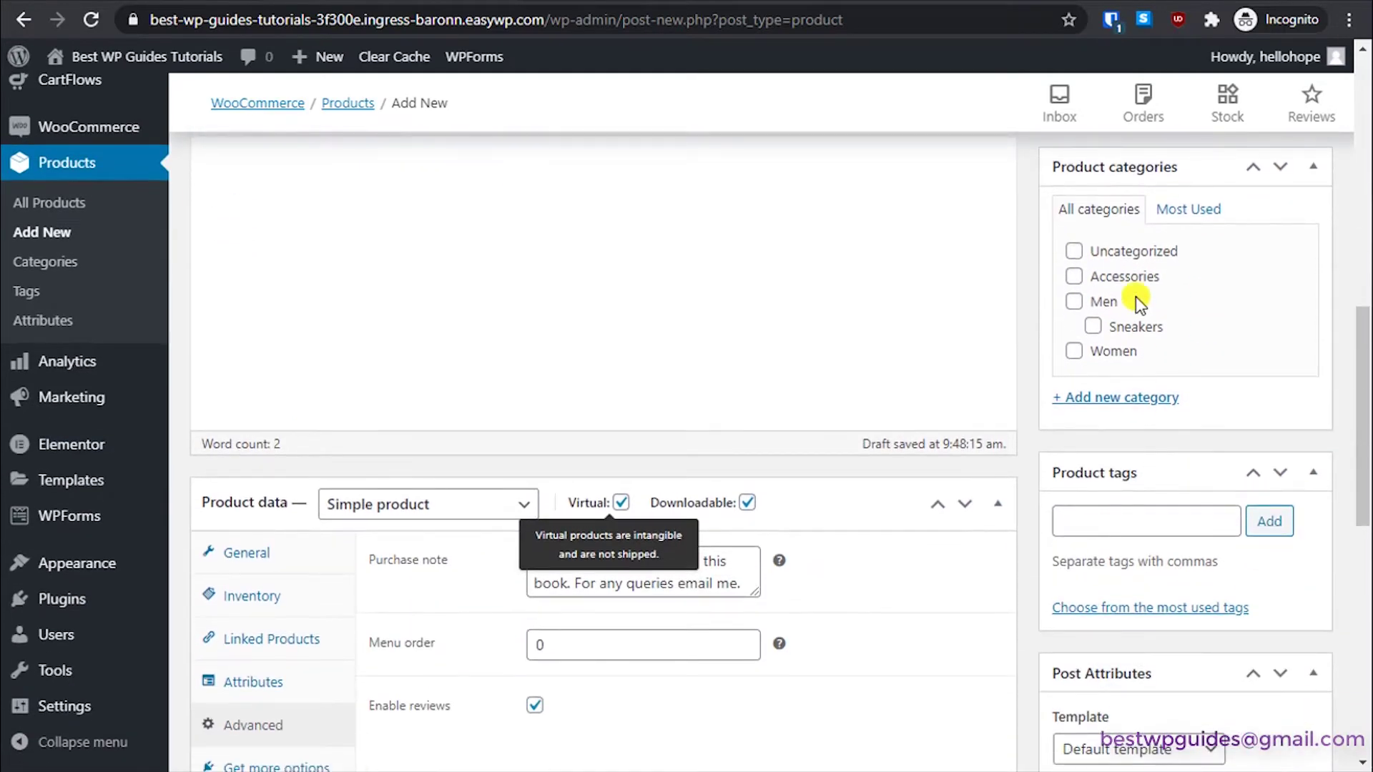
{"action": "left_click", "coordinate": [1117, 398]}
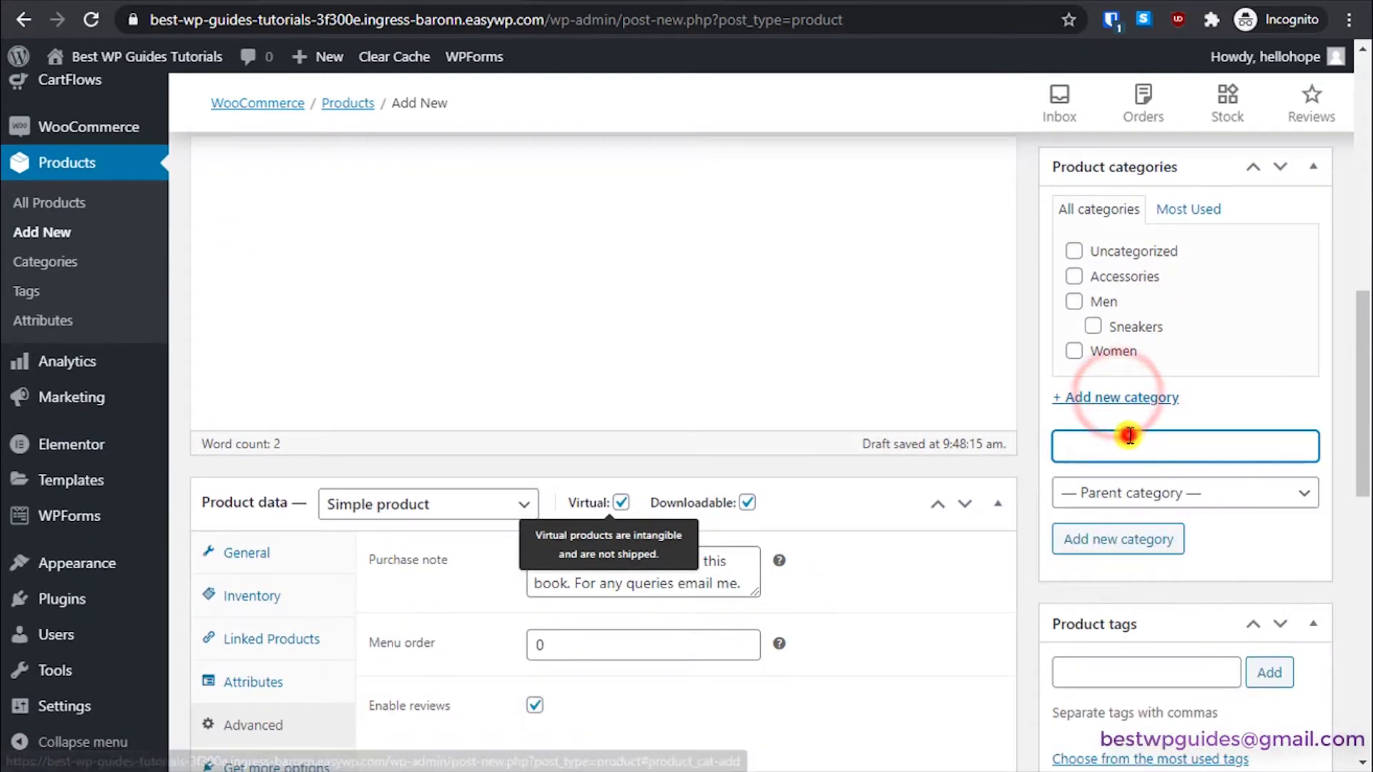
{"action": "type", "text": "Book"}
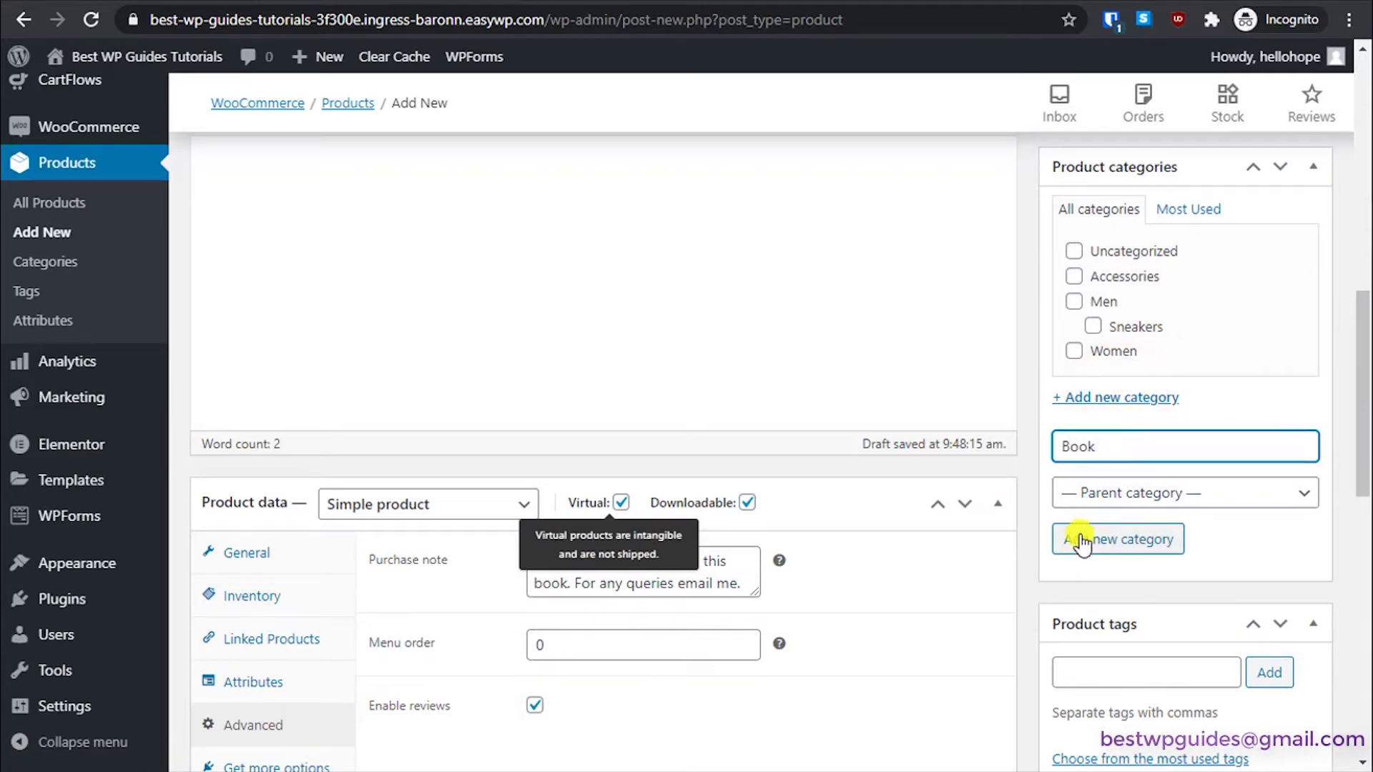
{"action": "left_click", "coordinate": [1082, 542]}
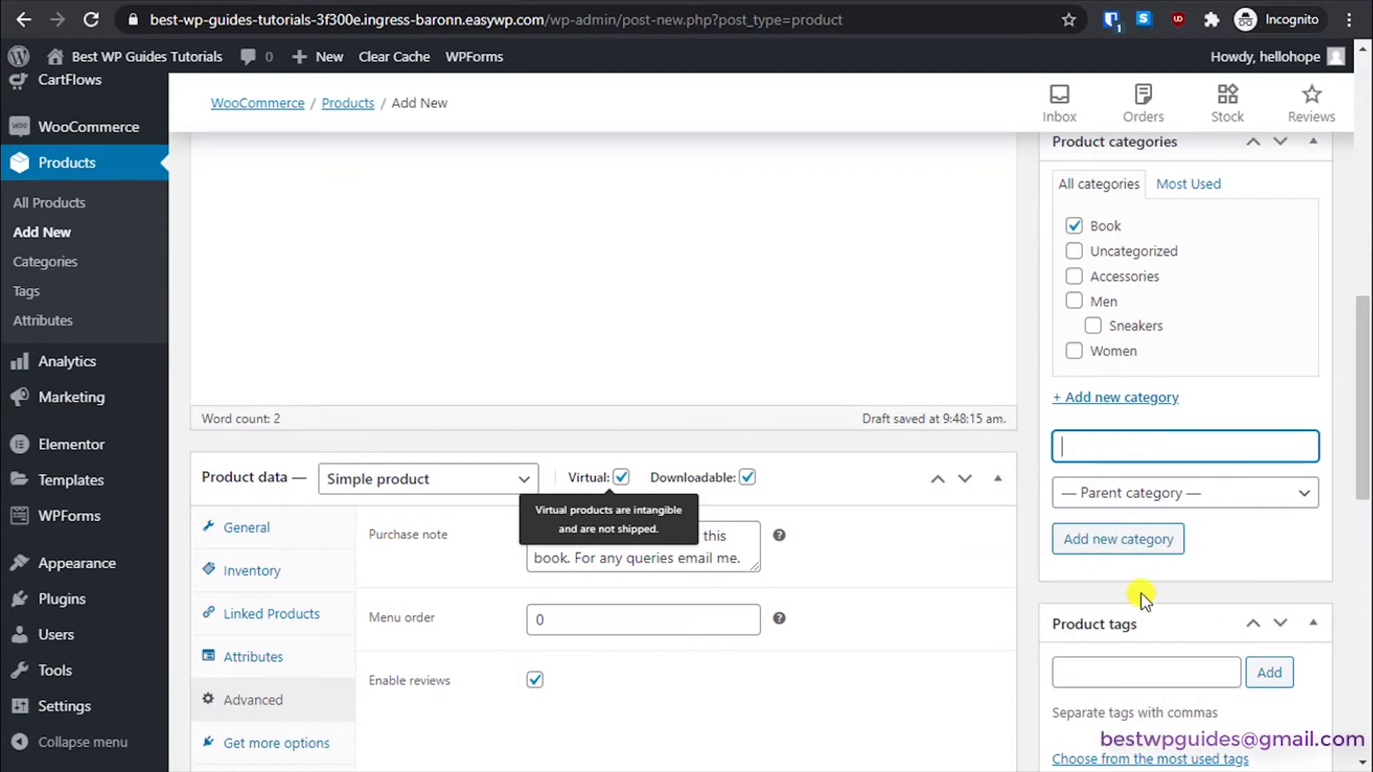
Step: Add 'book' as a product tag
{"action": "scroll", "coordinate": [1142, 599], "scroll_direction": "down", "scroll_amount": 3}
{"action": "left_click", "coordinate": [1122, 459]}
{"action": "type", "text": "book"}
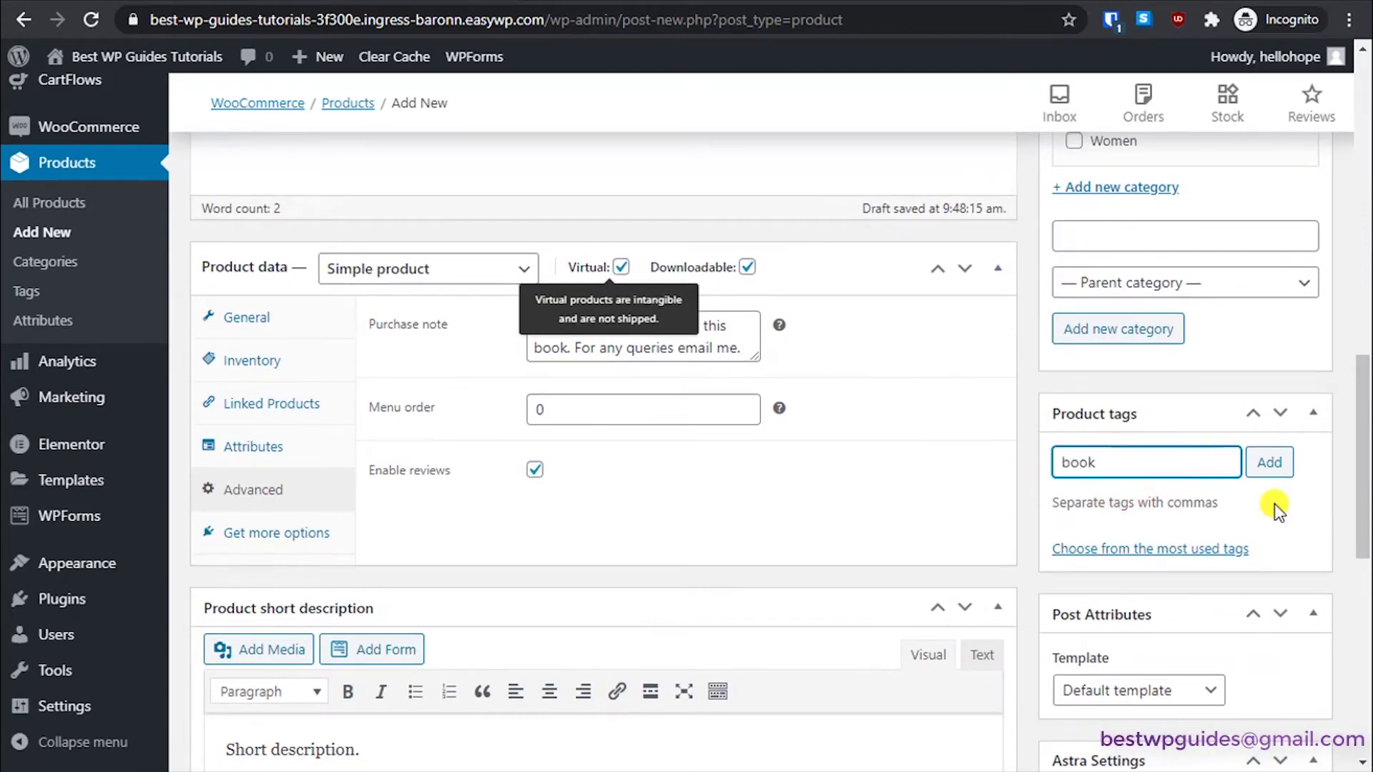
{"action": "left_click", "coordinate": [1268, 463]}
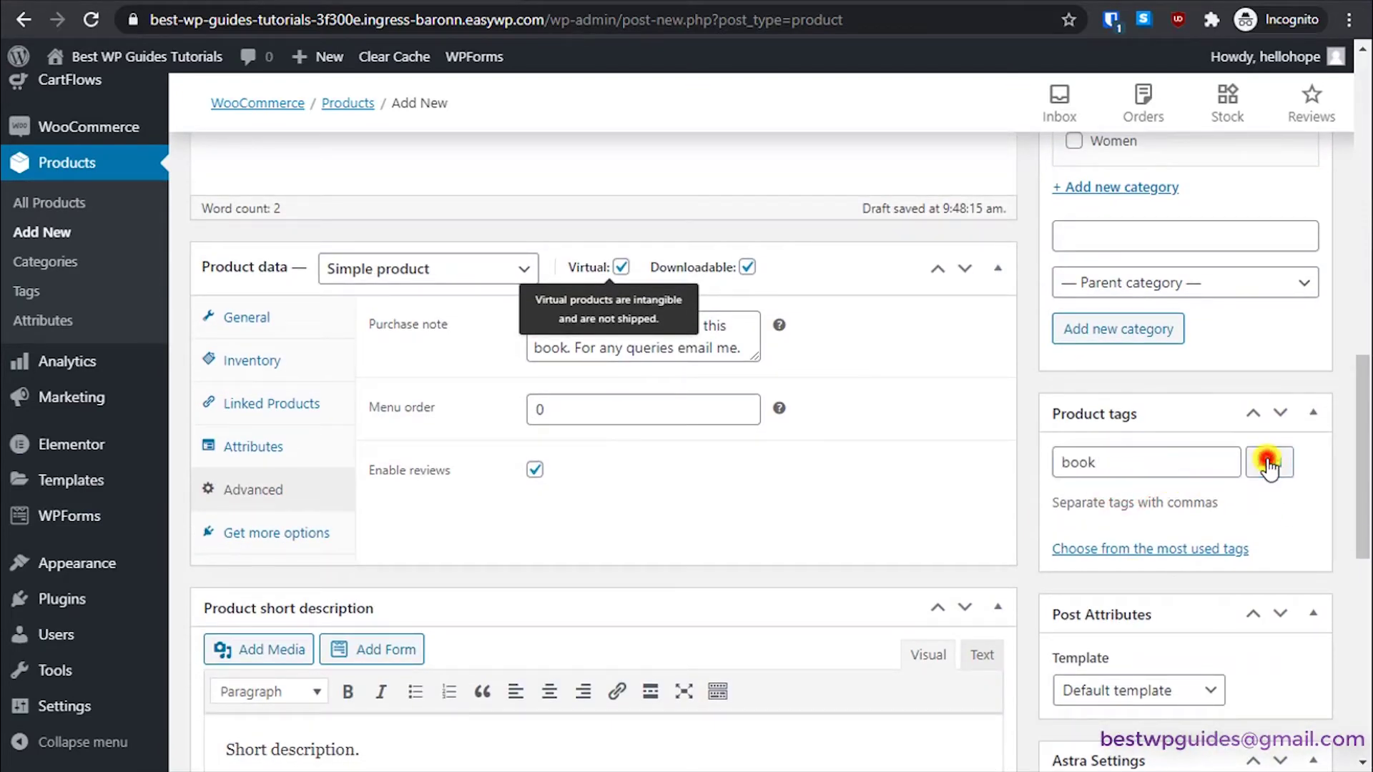
{"action": "scroll", "coordinate": [1150, 484], "scroll_direction": "down", "scroll_amount": 5}
Step: Upload the ebook cover image and set it as the product image
{"action": "scroll", "coordinate": [1125, 452], "scroll_direction": "down", "scroll_amount": 6}
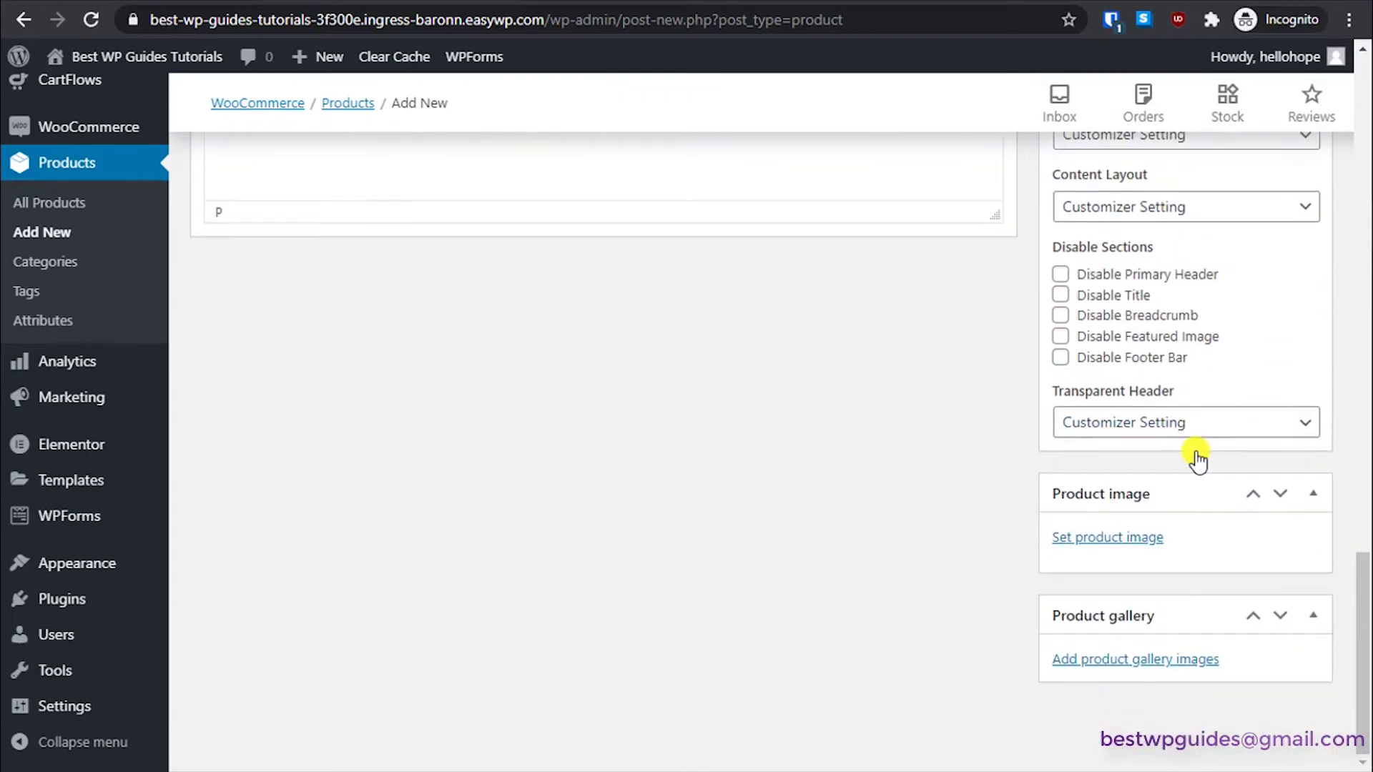
{"action": "left_click", "coordinate": [1134, 538]}
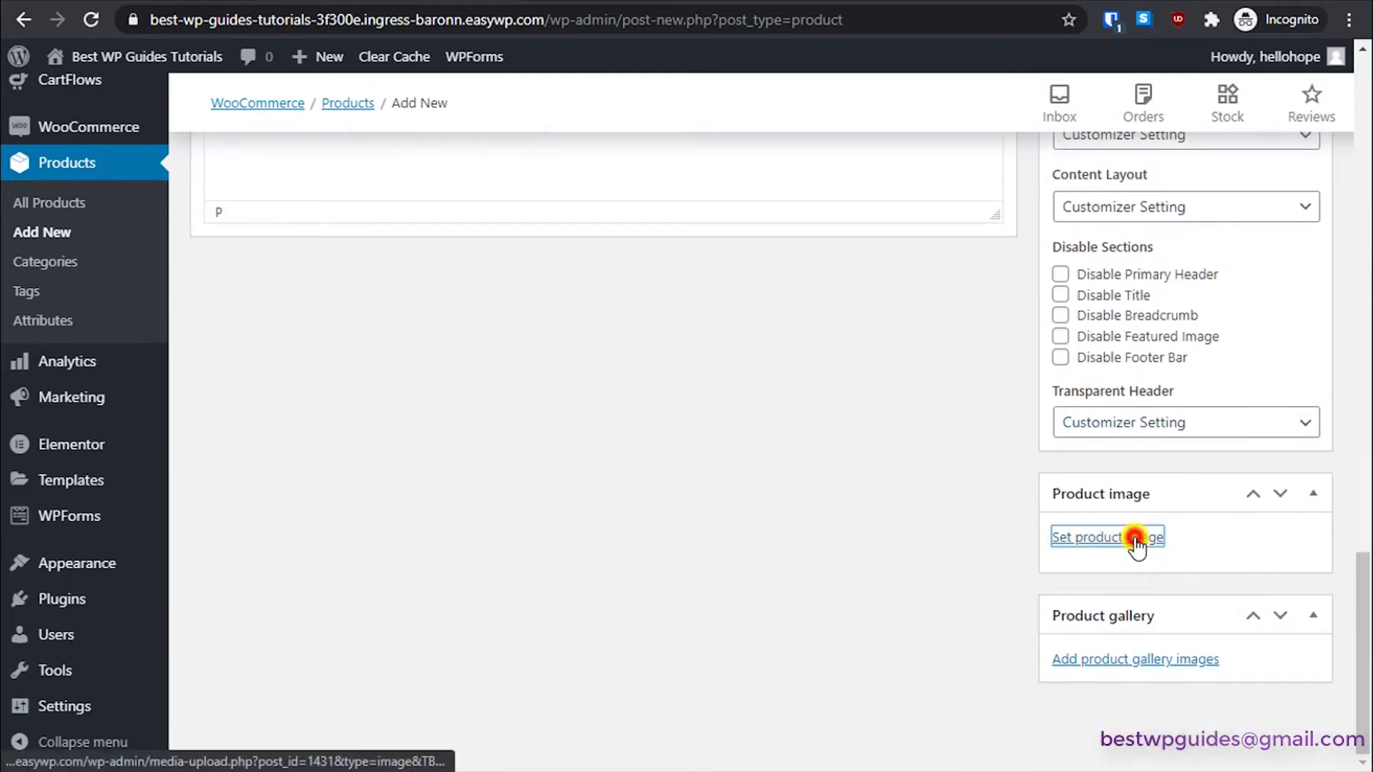
{"action": "left_click", "coordinate": [101, 151]}
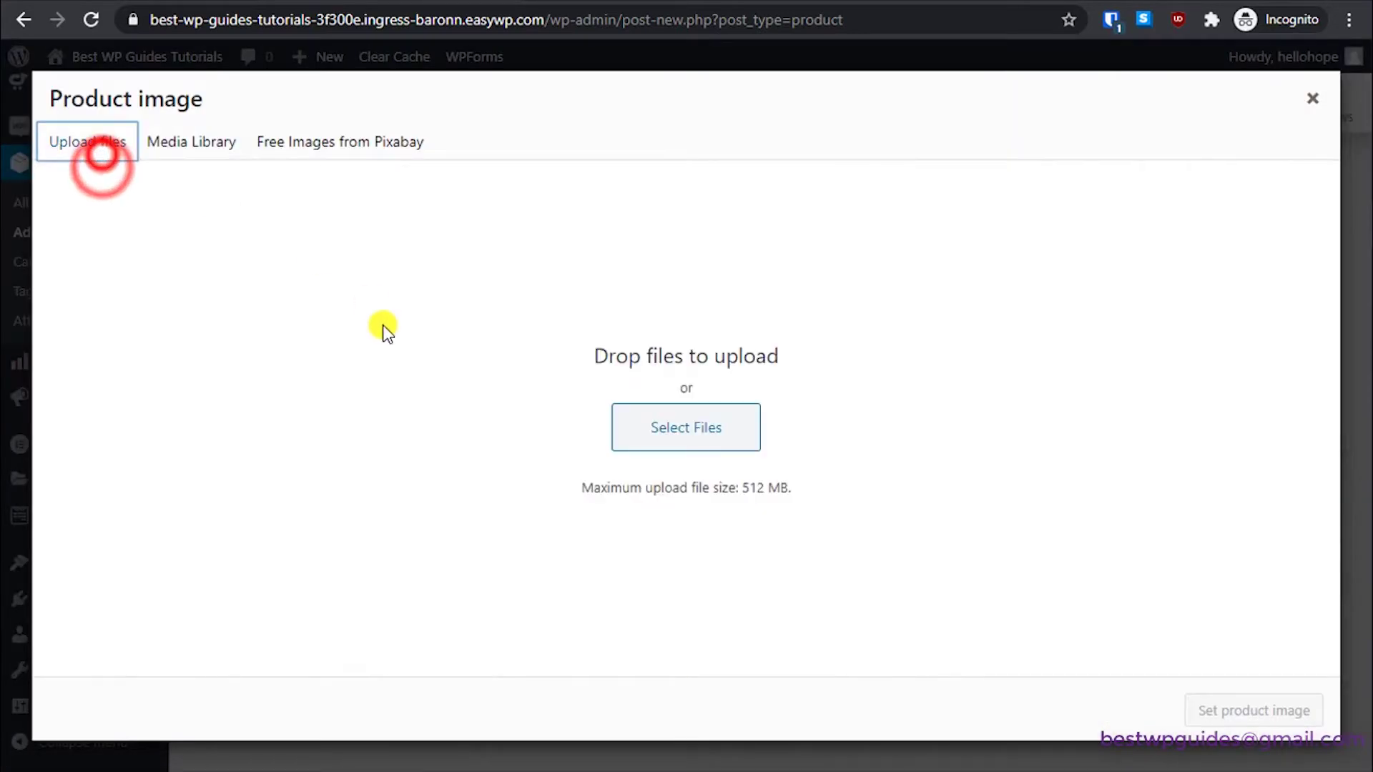
{"action": "left_click", "coordinate": [656, 430]}
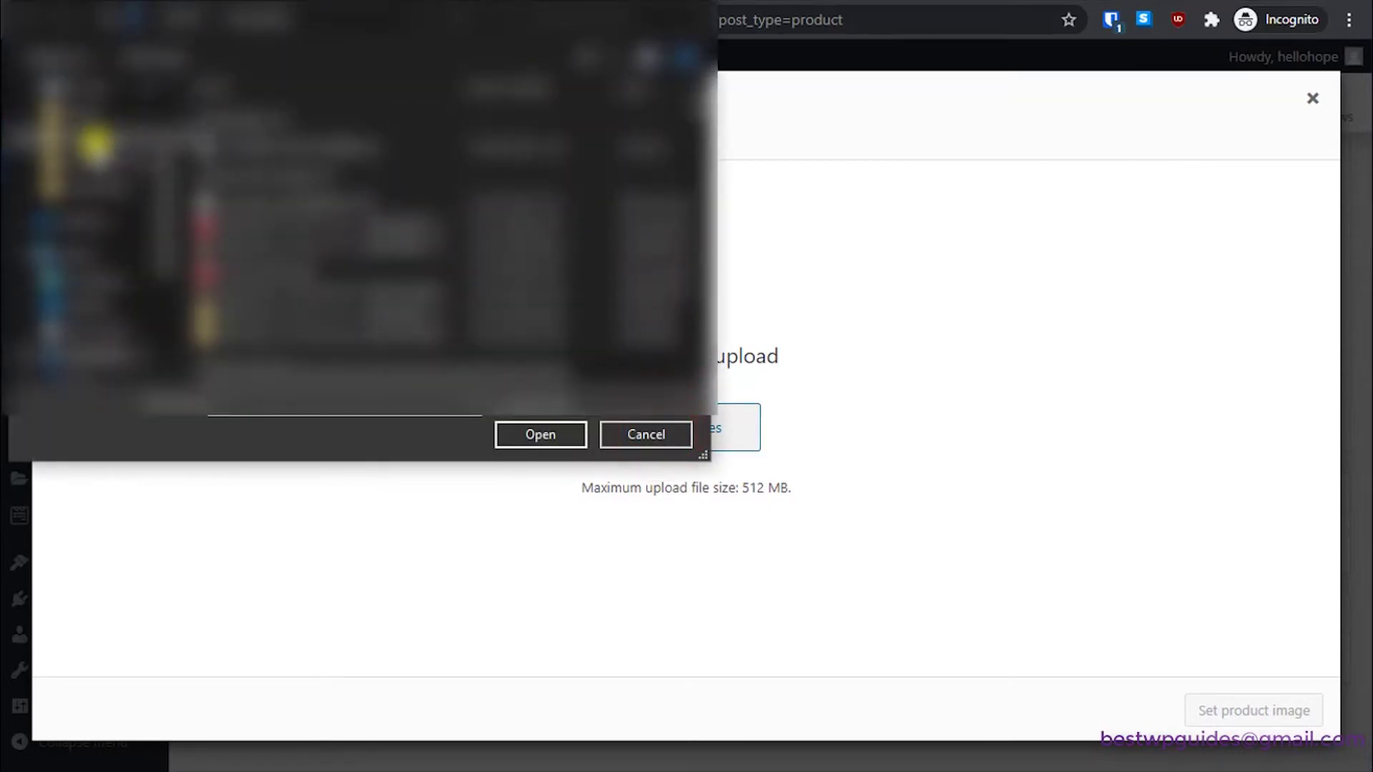
{"action": "left_click", "coordinate": [88, 357]}
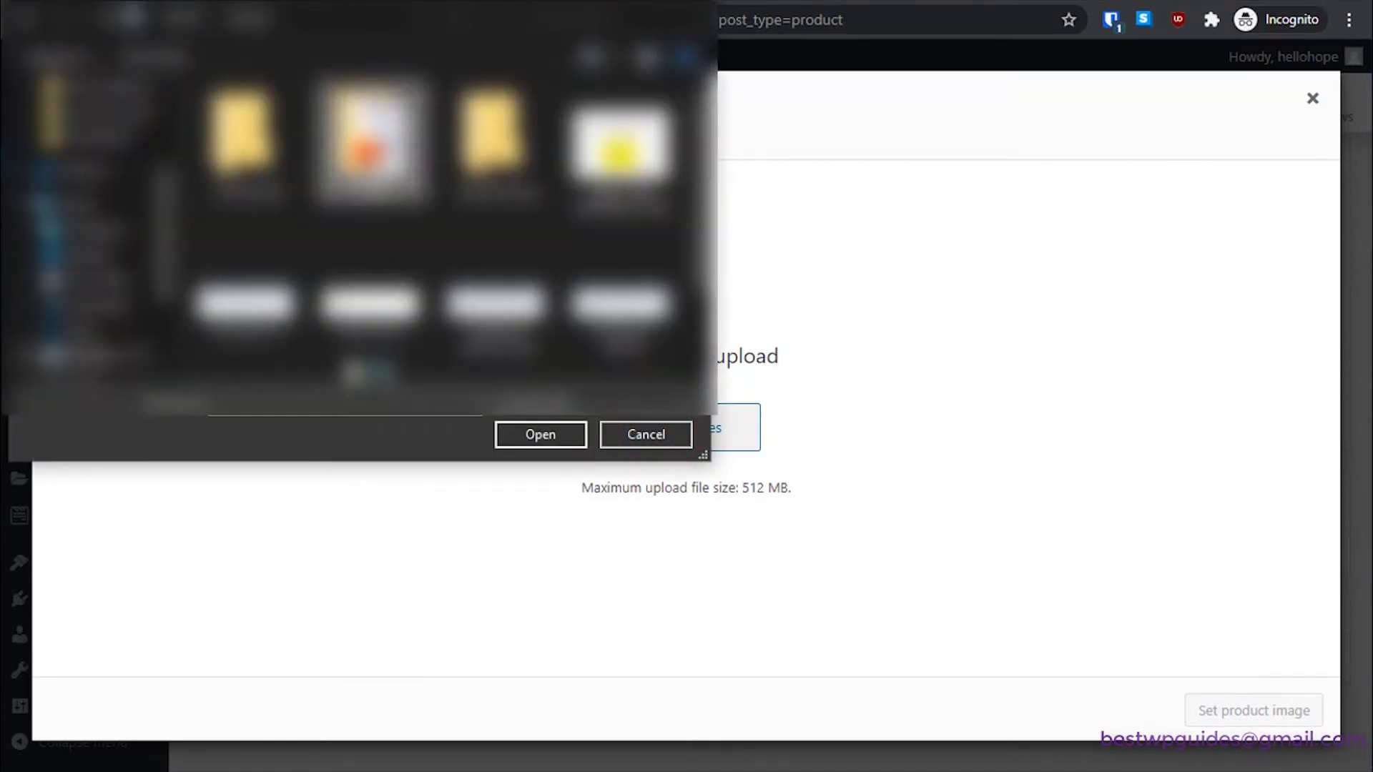
{"action": "left_click", "coordinate": [533, 435]}
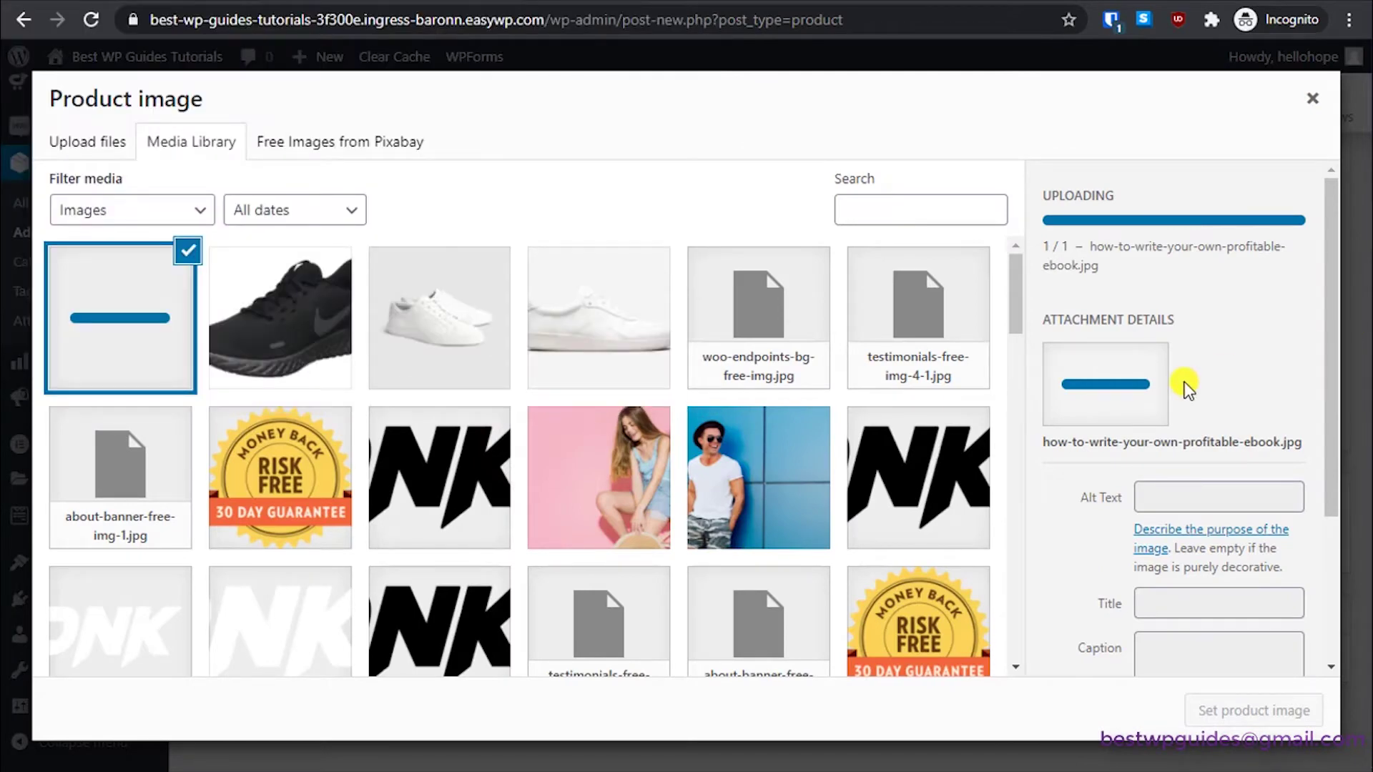
{"action": "left_click", "coordinate": [1254, 711]}
Step: Open the product gallery picker and close it without adding images
{"action": "scroll", "coordinate": [735, 542], "scroll_direction": "down", "scroll_amount": 4}
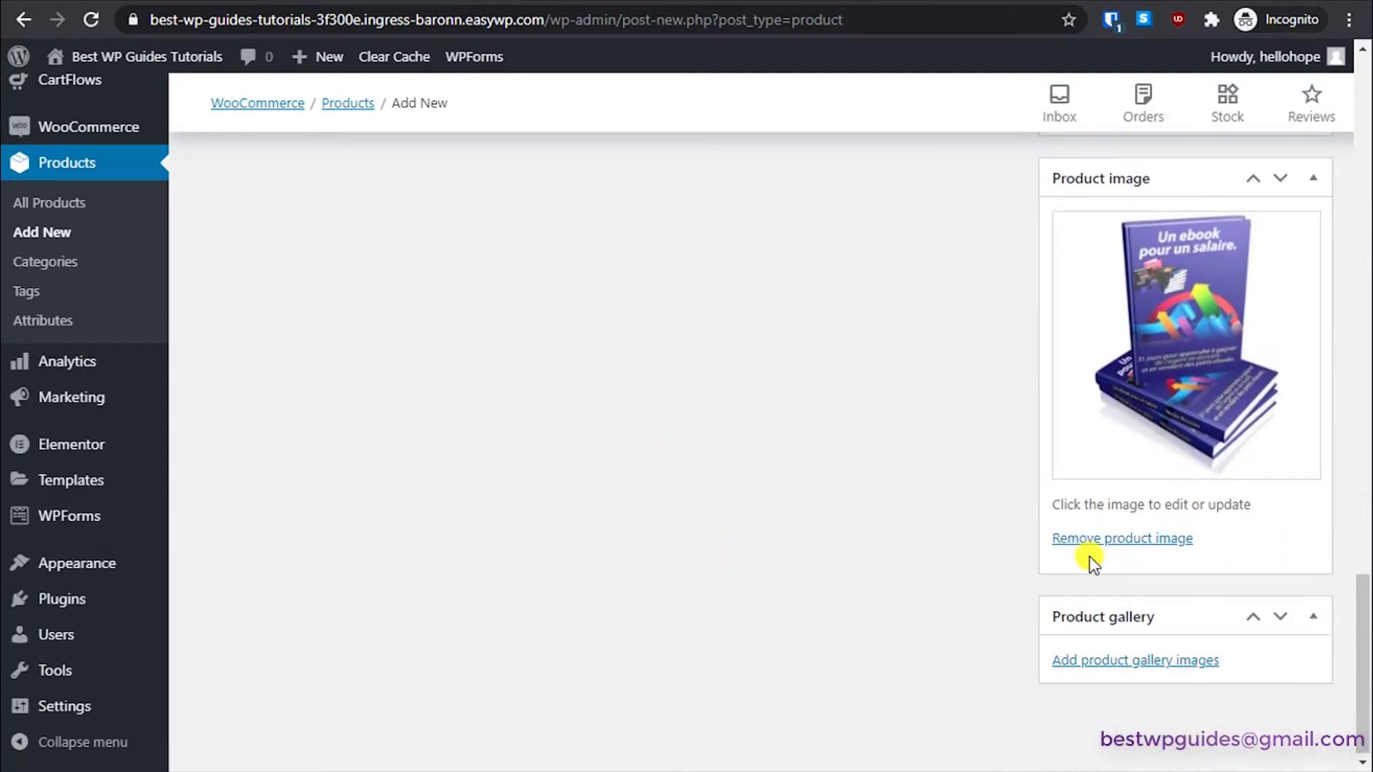
{"action": "left_click", "coordinate": [1097, 648]}
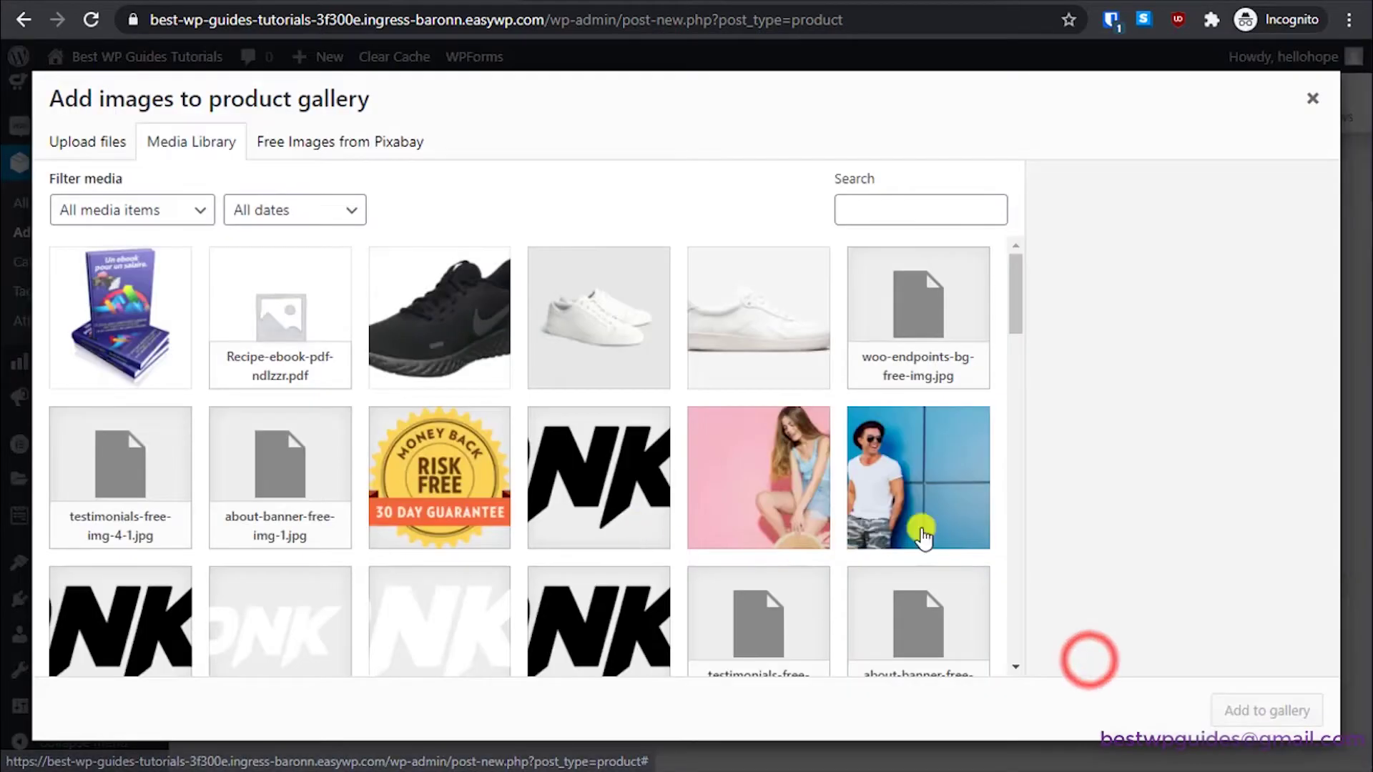
{"action": "left_click", "coordinate": [89, 143]}
{"action": "left_click", "coordinate": [1312, 98]}
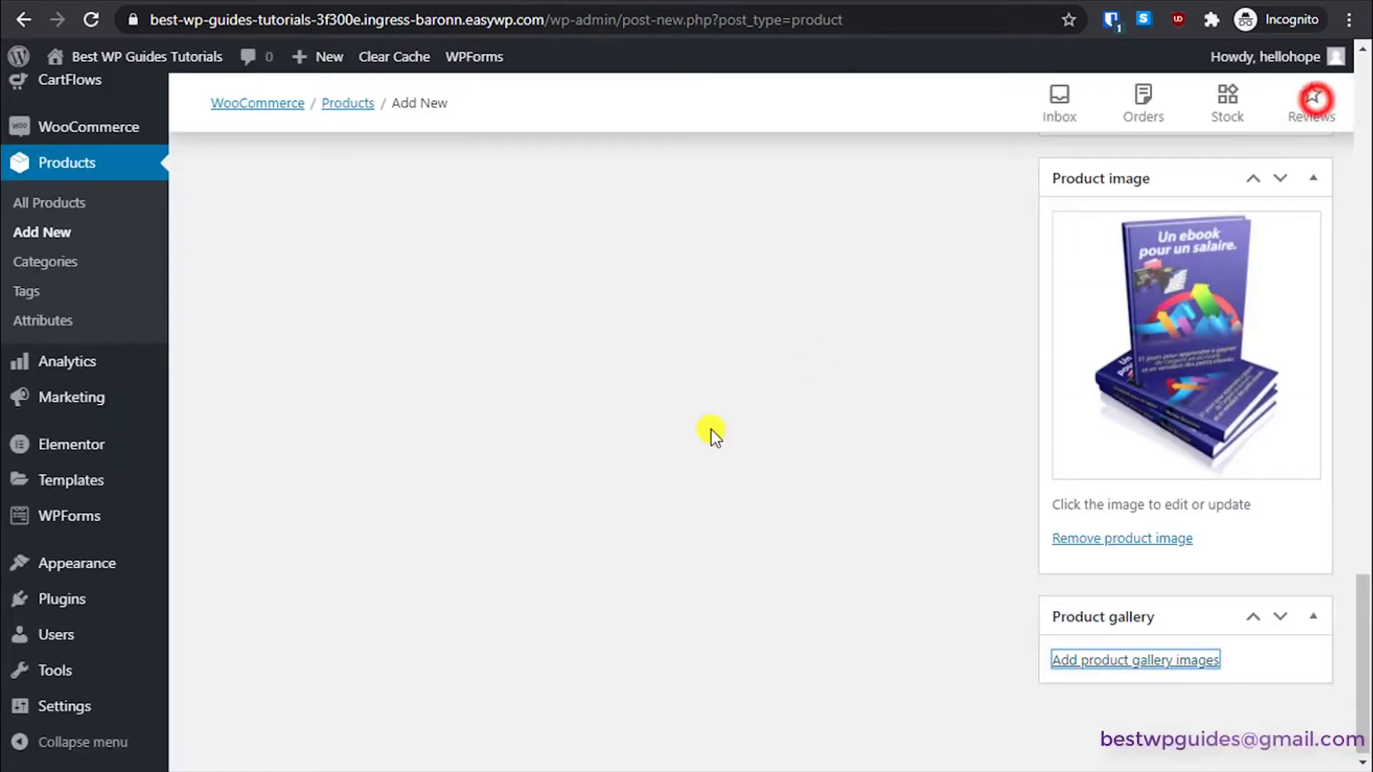
{"action": "scroll", "coordinate": [757, 433], "scroll_direction": "up", "scroll_amount": 10}
{"action": "scroll", "coordinate": [765, 423], "scroll_direction": "up", "scroll_amount": 15}
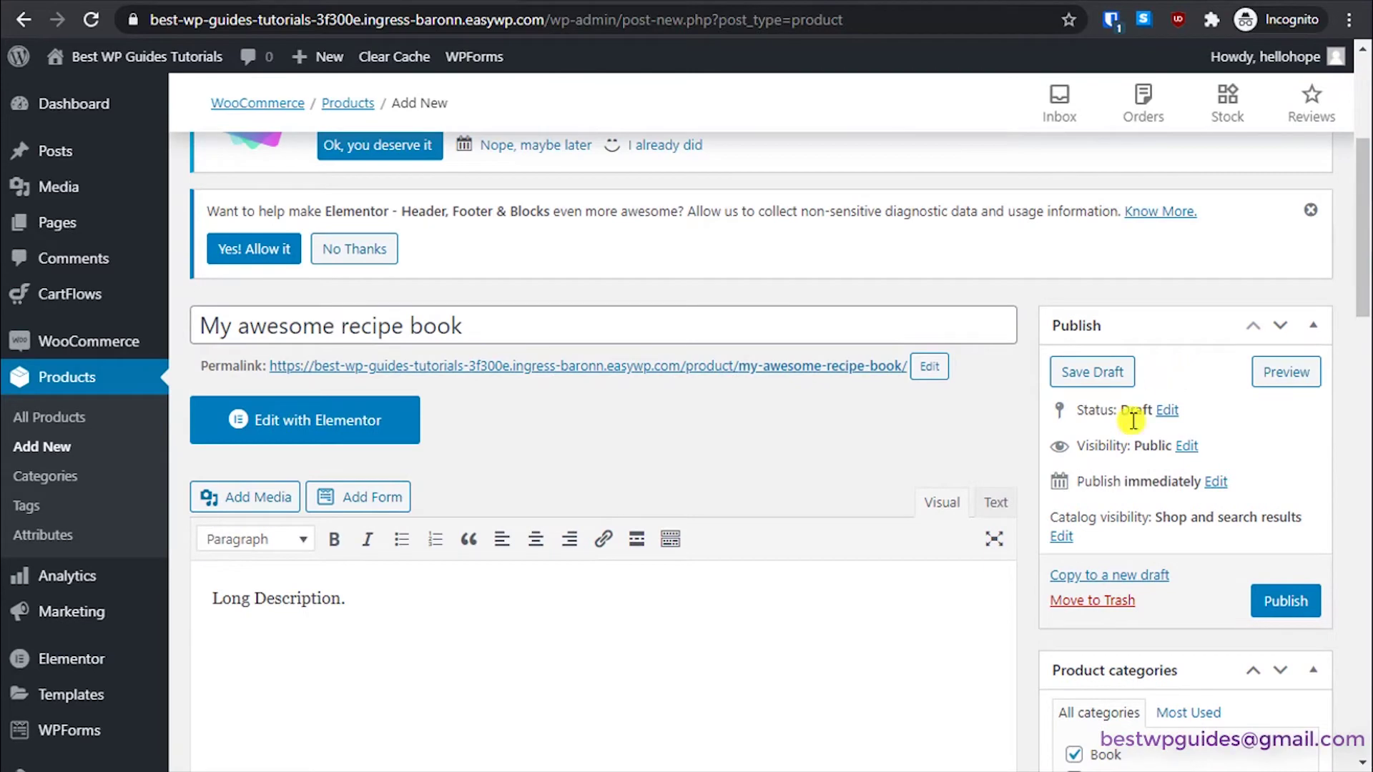
Step: Publish the recipe book and open its page in the storefront
{"action": "left_click", "coordinate": [1285, 600]}
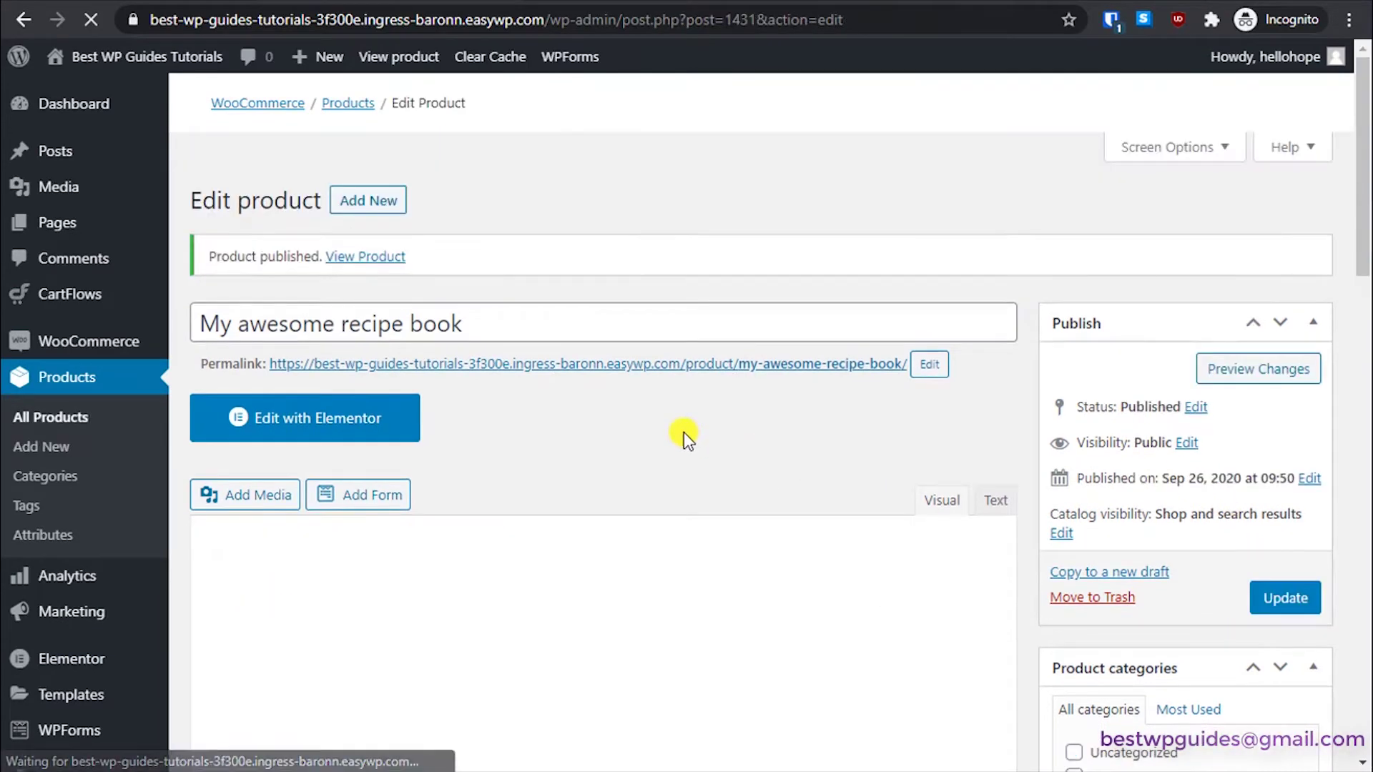
{"action": "scroll", "coordinate": [512, 423], "scroll_direction": "down", "scroll_amount": 6}
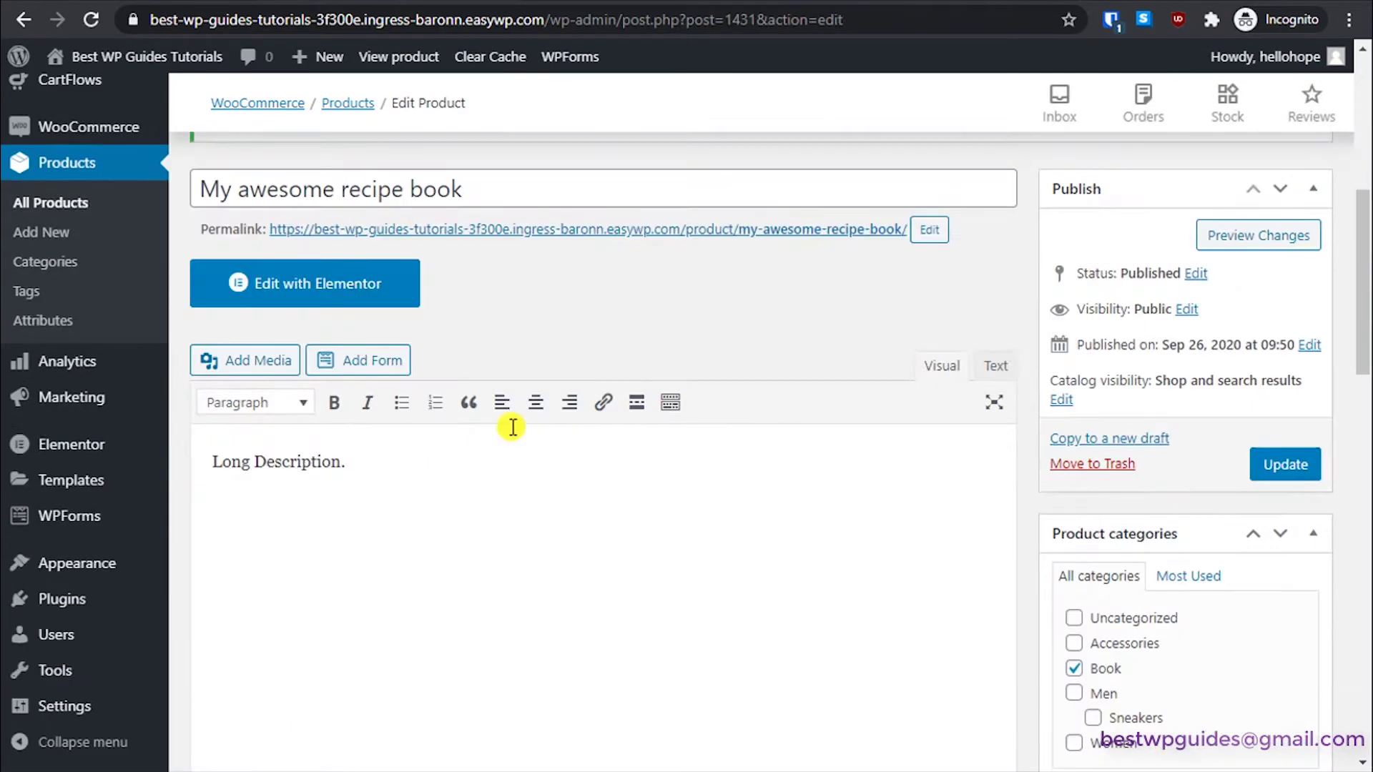
{"action": "scroll", "coordinate": [400, 257], "scroll_direction": "up", "scroll_amount": 3}
{"action": "left_click", "coordinate": [369, 333]}
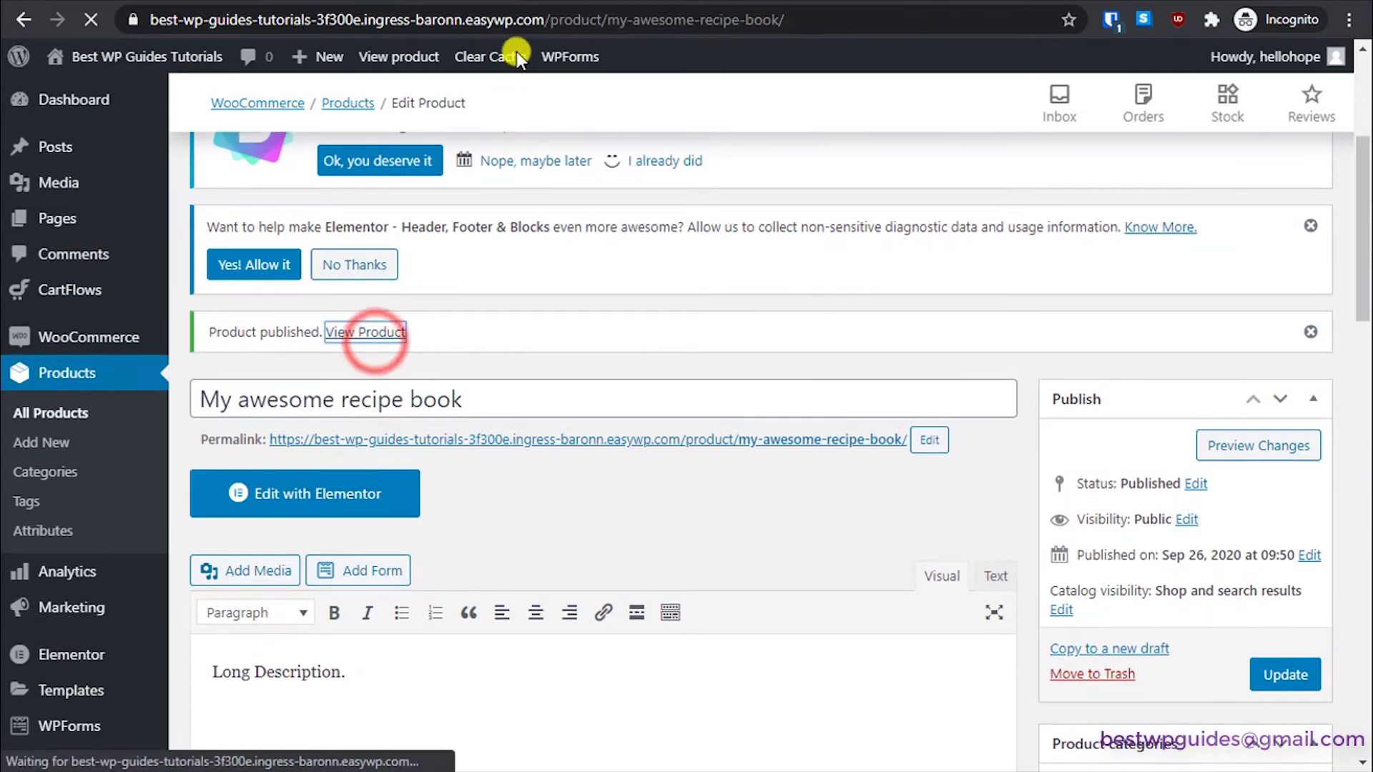
Step: Check the storefront price showing $15.99 reduced to the $9.99 sale price
{"action": "left_click", "coordinate": [1184, 346]}
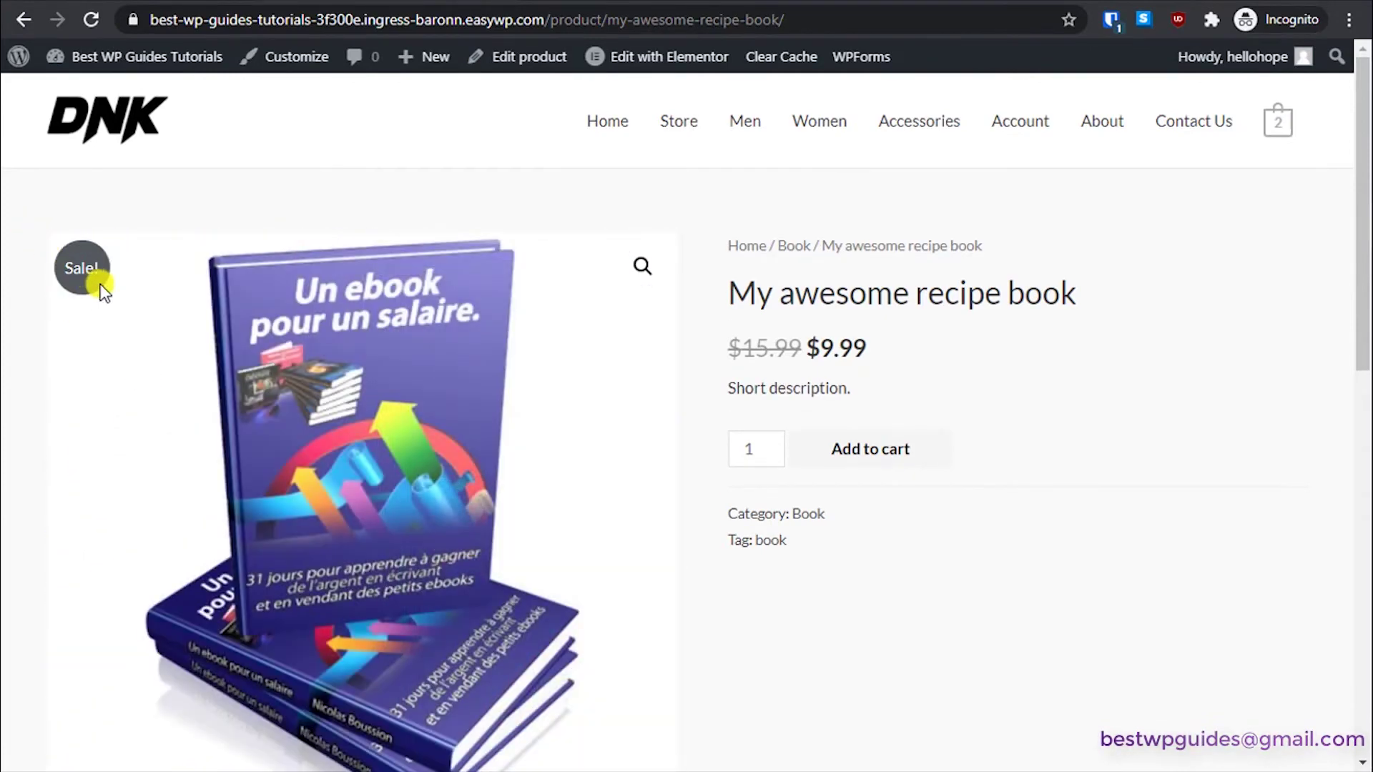
{"action": "left_click_drag", "start_coordinate": [793, 349], "coordinate": [925, 381]}
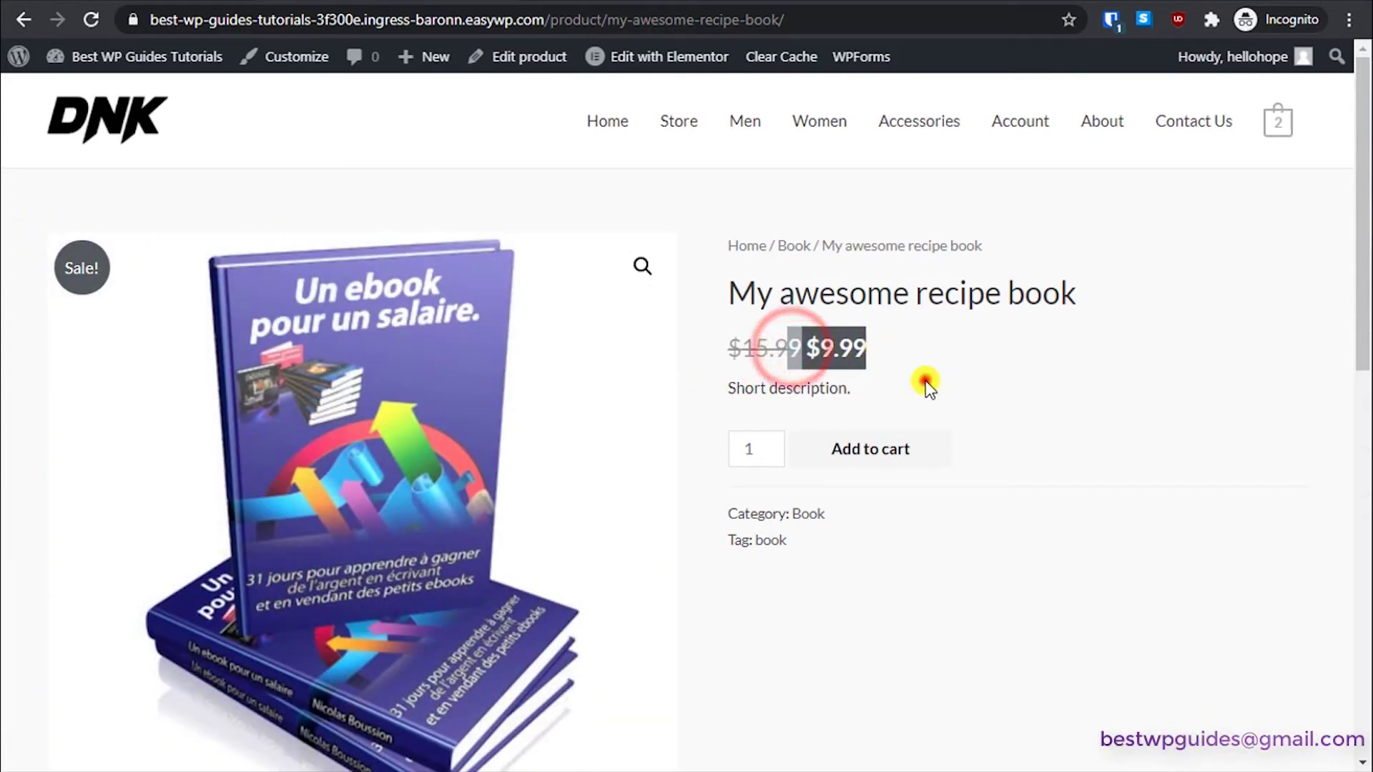
{"action": "left_click", "coordinate": [926, 380]}
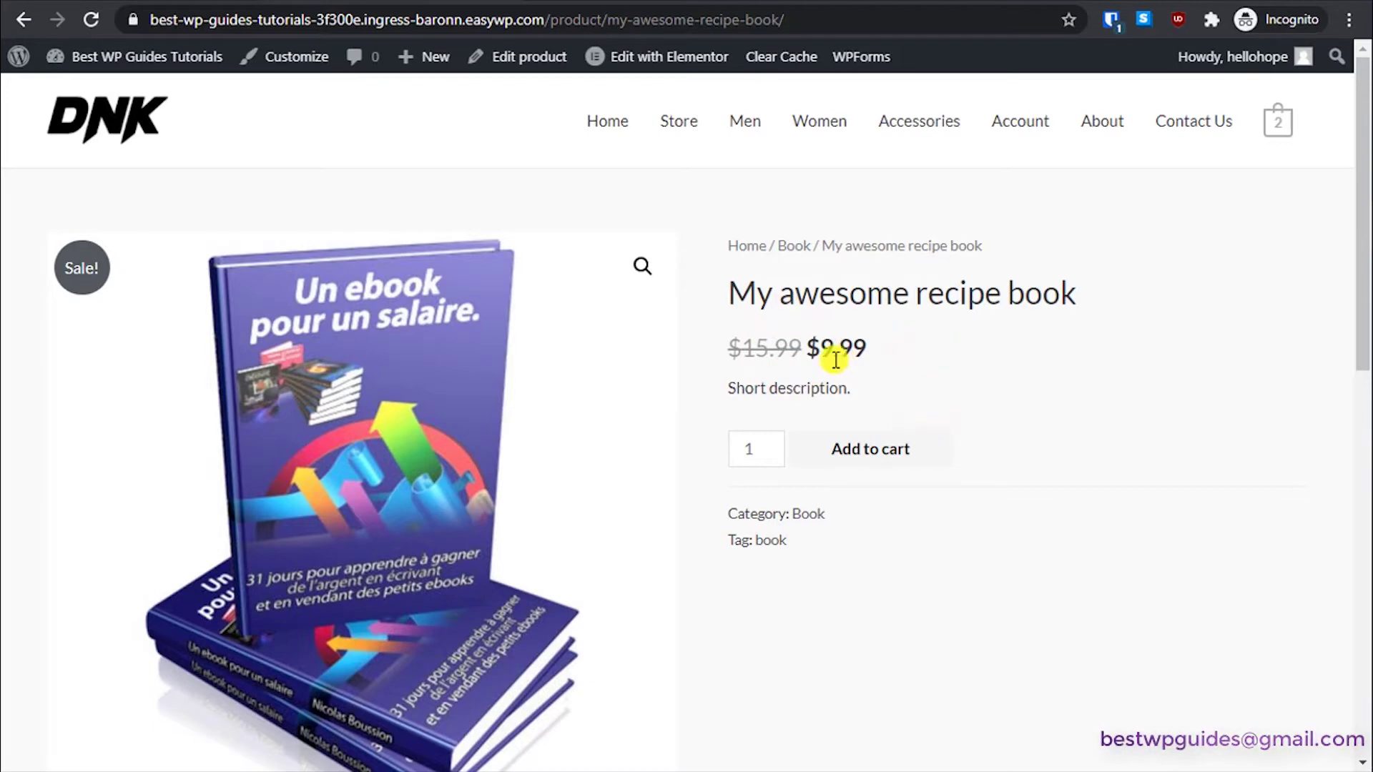
{"action": "scroll", "coordinate": [928, 397], "scroll_direction": "down", "scroll_amount": 2}
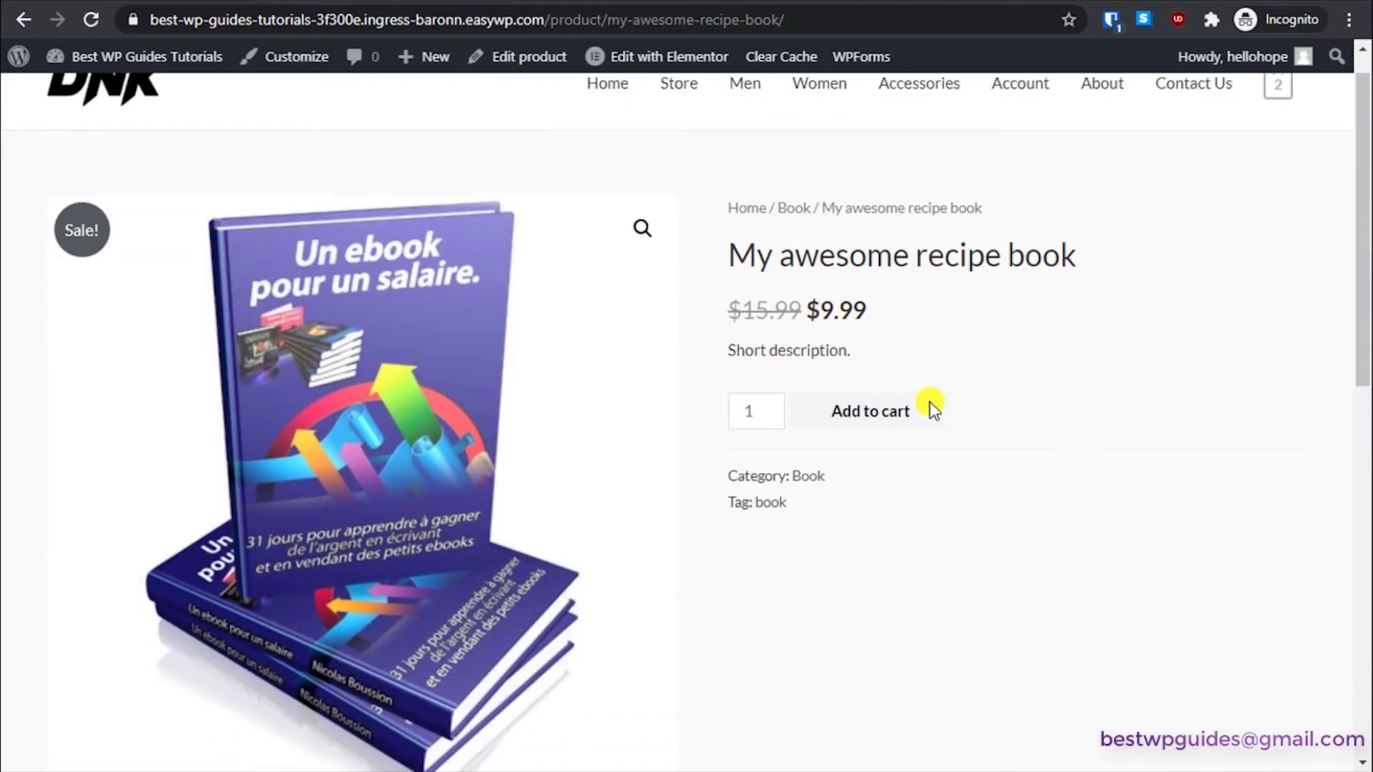
{"action": "left_click", "coordinate": [765, 293]}
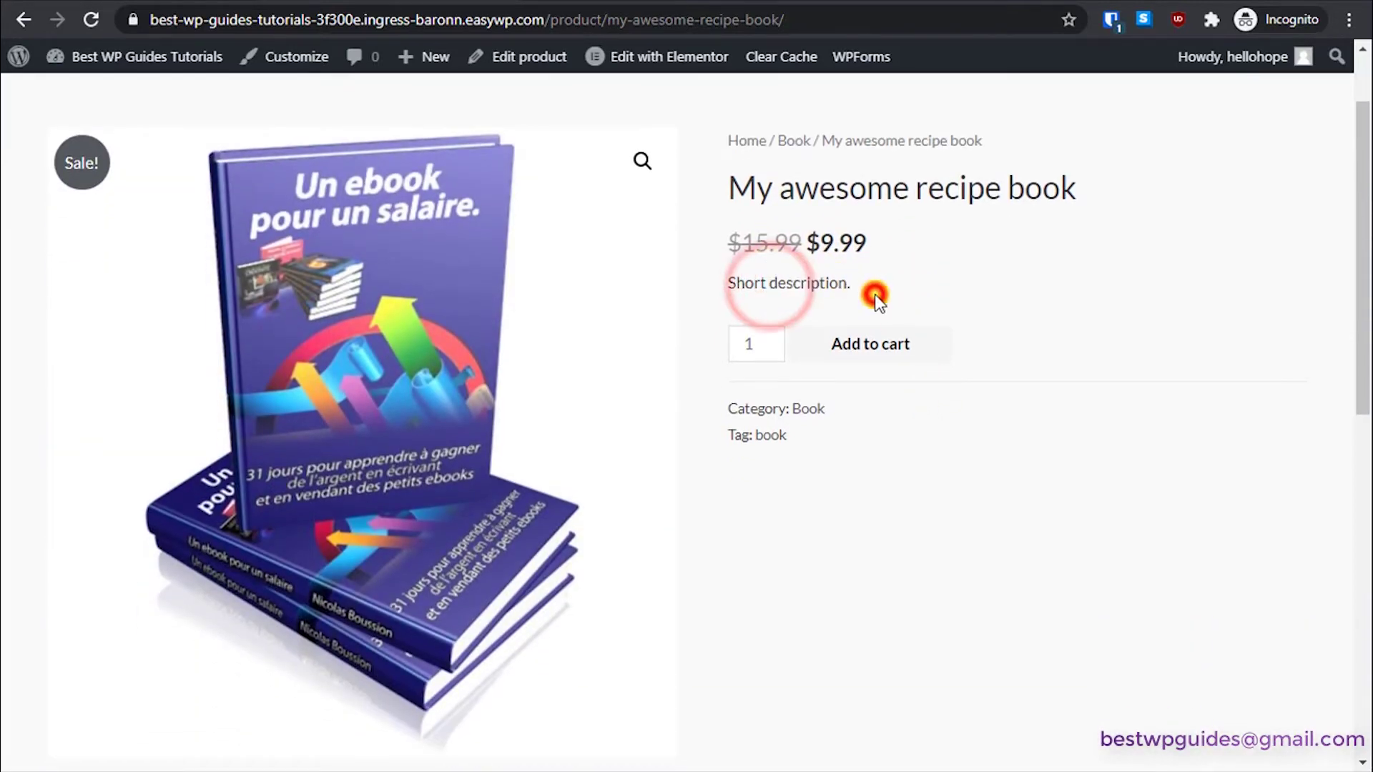
{"action": "left_click", "coordinate": [873, 294]}
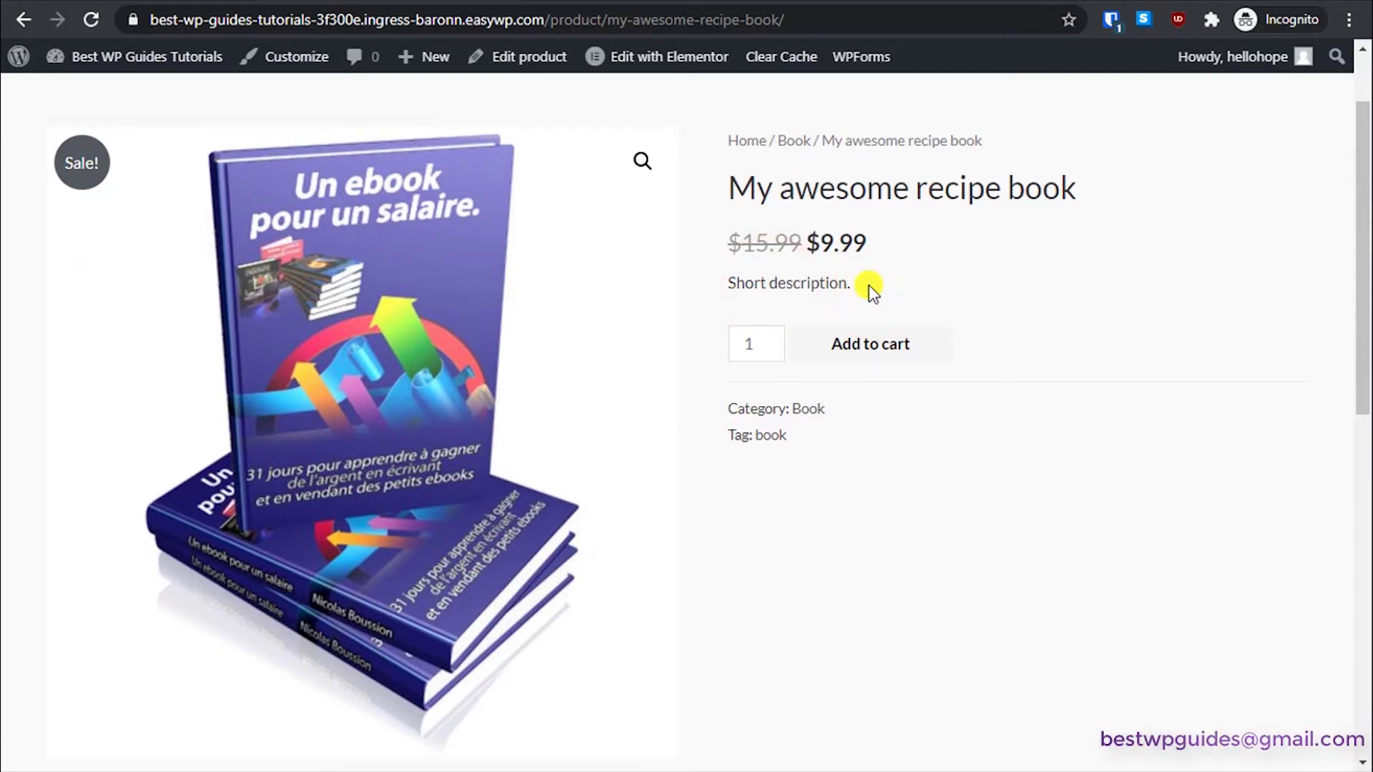
{"action": "scroll", "coordinate": [791, 368], "scroll_direction": "down", "scroll_amount": 5}
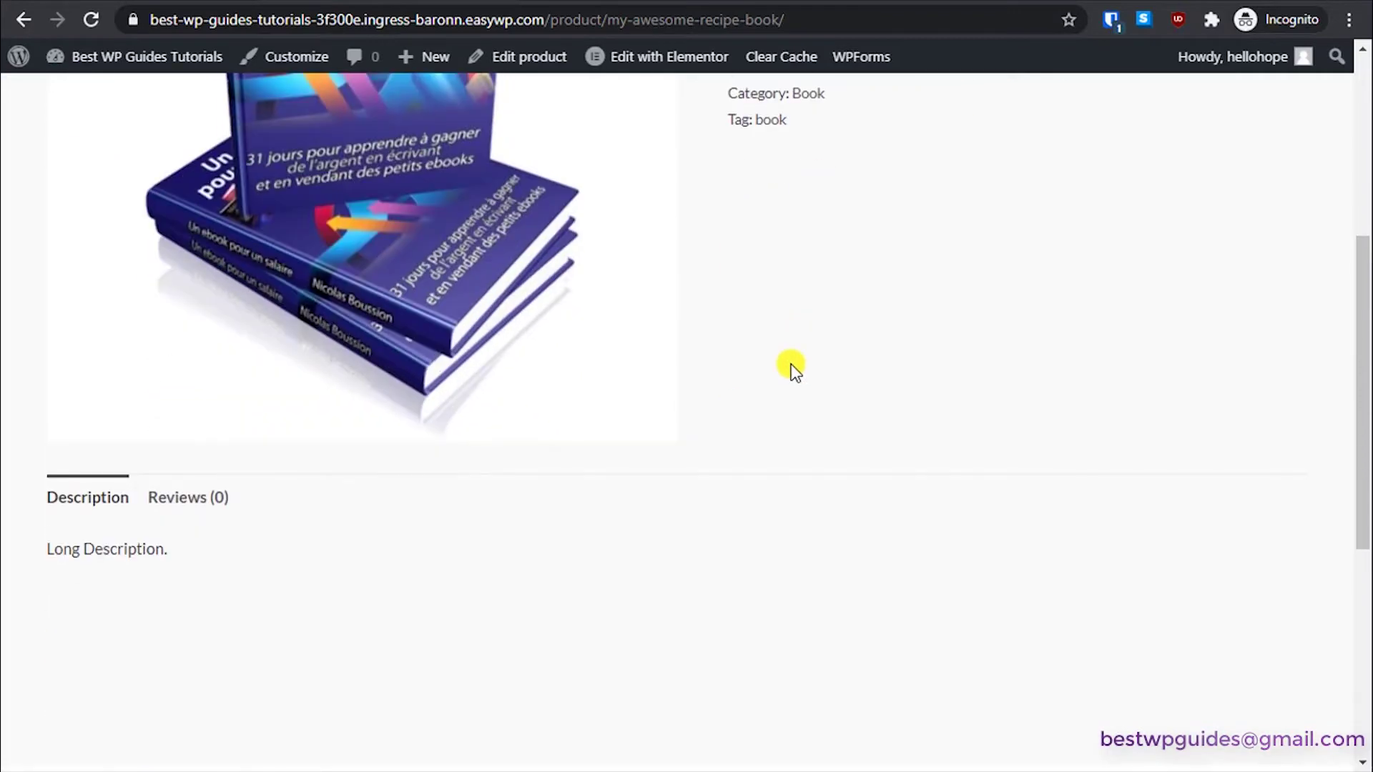
{"action": "scroll", "coordinate": [791, 362], "scroll_direction": "up", "scroll_amount": 5}
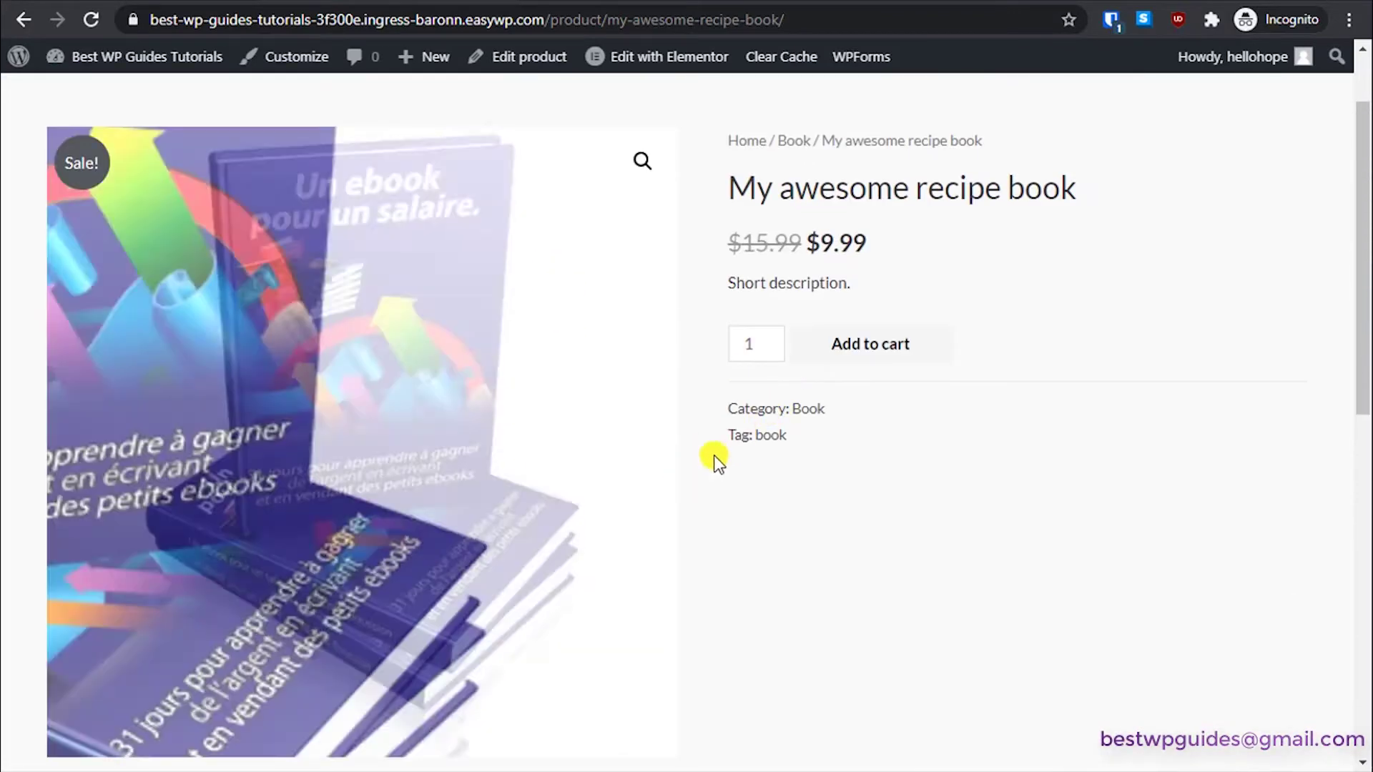
Step: Look through the product's Description and Reviews tabs on the storefront page
{"action": "scroll", "coordinate": [743, 422], "scroll_direction": "down", "scroll_amount": 2}
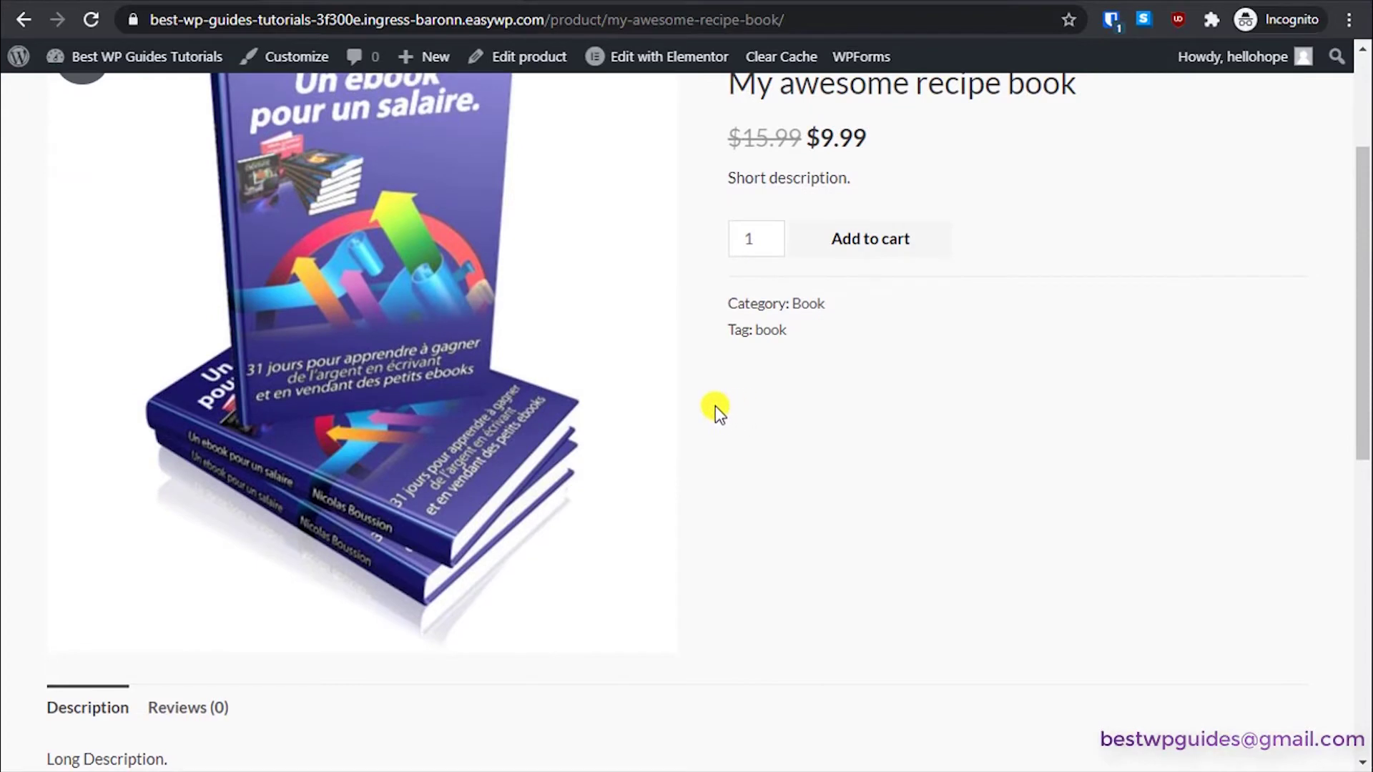
{"action": "scroll", "coordinate": [712, 405], "scroll_direction": "down", "scroll_amount": 3}
{"action": "double_click", "coordinate": [101, 548]}
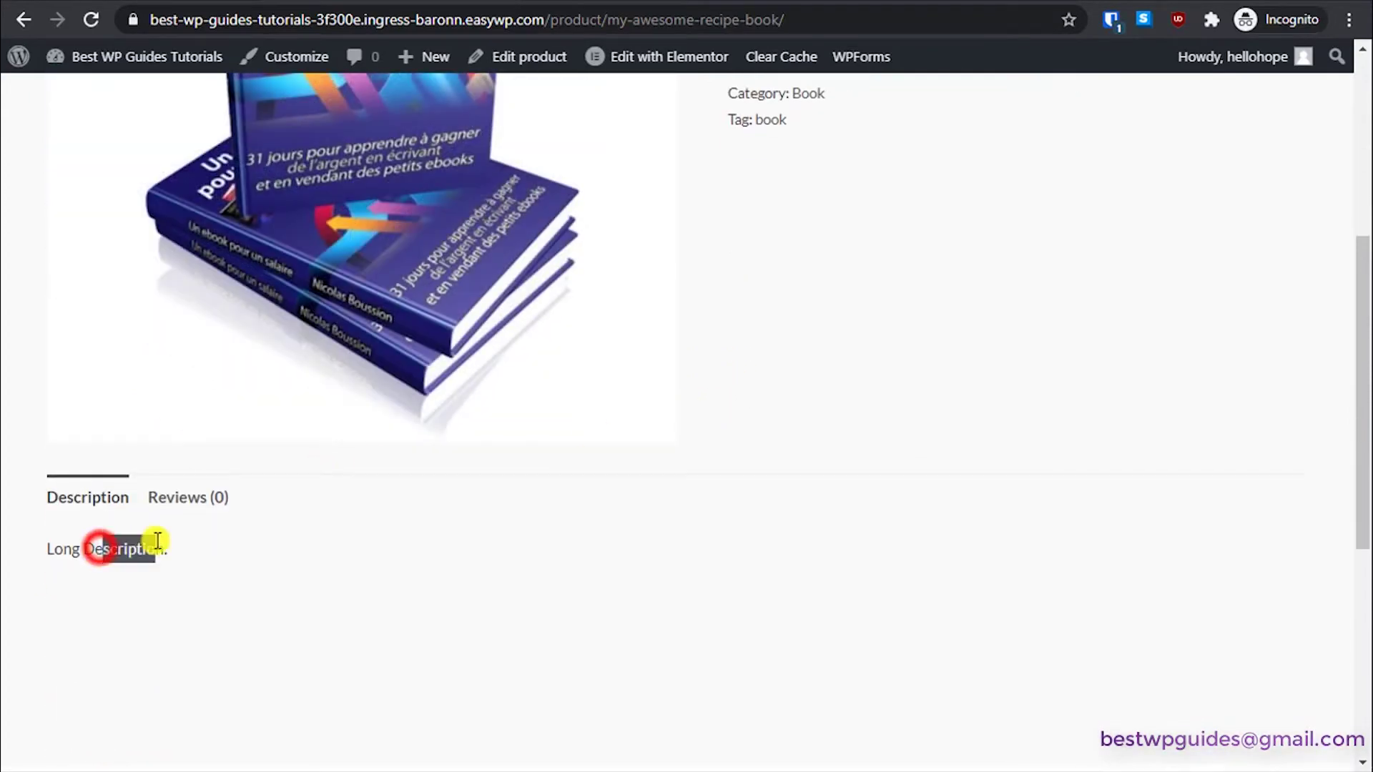
{"action": "left_click", "coordinate": [184, 497]}
{"action": "scroll", "coordinate": [294, 521], "scroll_direction": "down", "scroll_amount": 1}
{"action": "scroll", "coordinate": [294, 522], "scroll_direction": "down", "scroll_amount": 2}
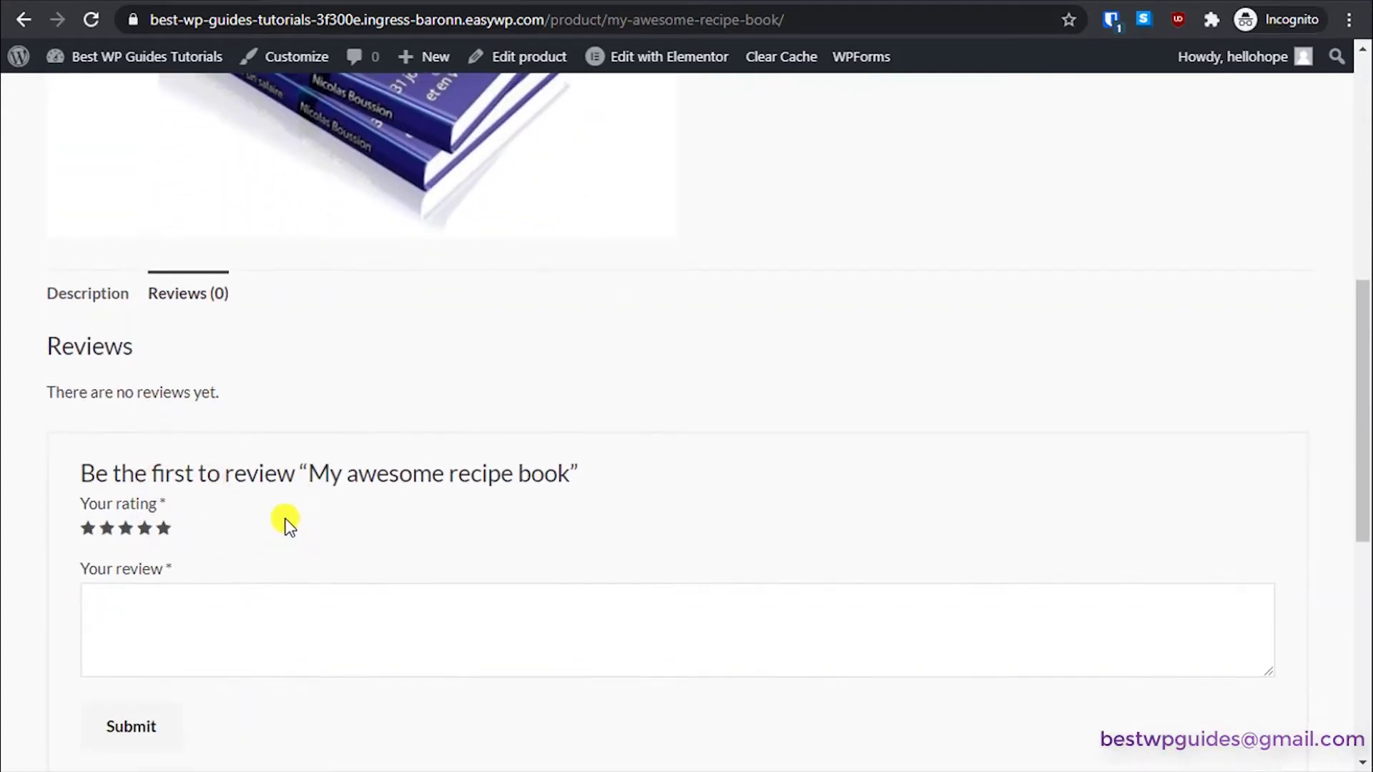
{"action": "scroll", "coordinate": [284, 522], "scroll_direction": "up", "scroll_amount": 4}
{"action": "left_click", "coordinate": [68, 594]}
{"action": "scroll", "coordinate": [821, 431], "scroll_direction": "up", "scroll_amount": 5}
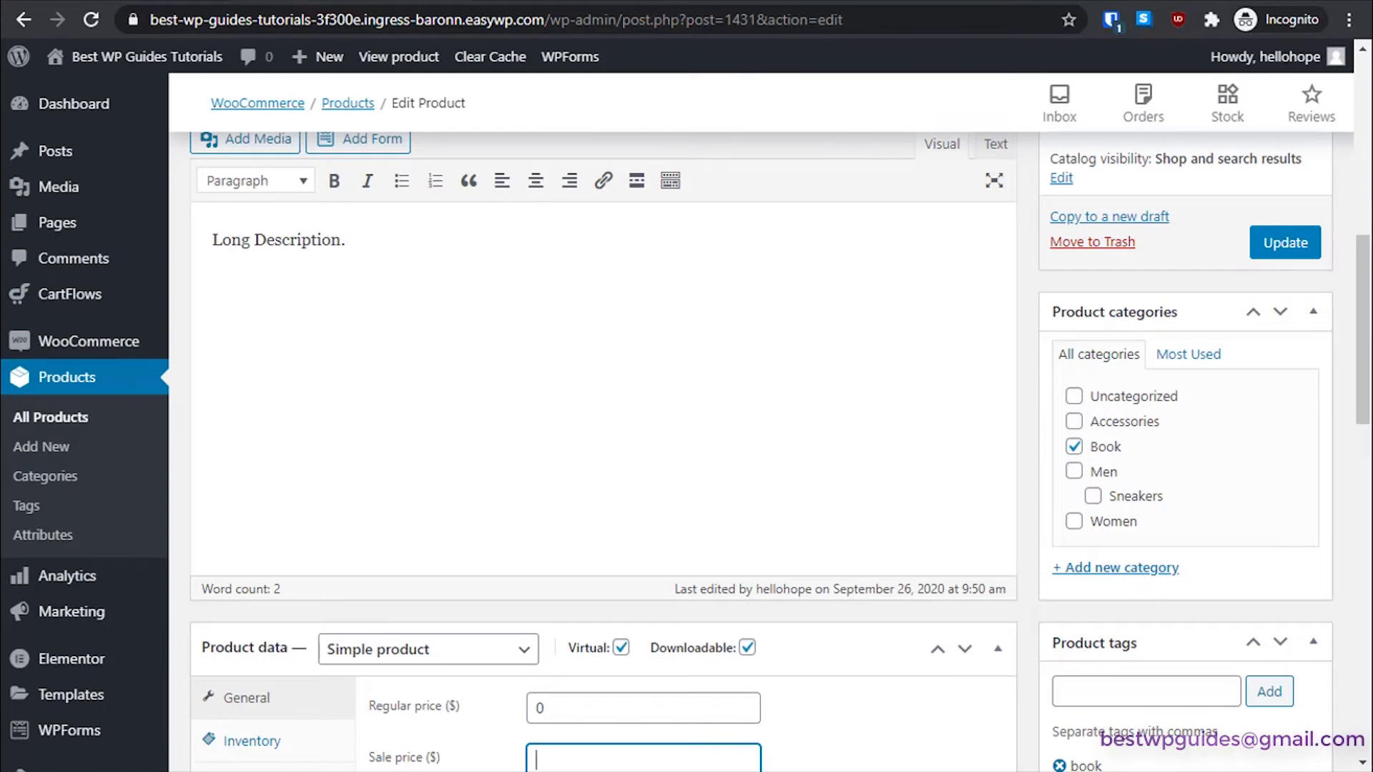
Step: Create a new coupon via New > Coupon and place the cursor in the Coupon code field
{"action": "scroll", "coordinate": [665, 408], "scroll_direction": "up", "scroll_amount": 8}
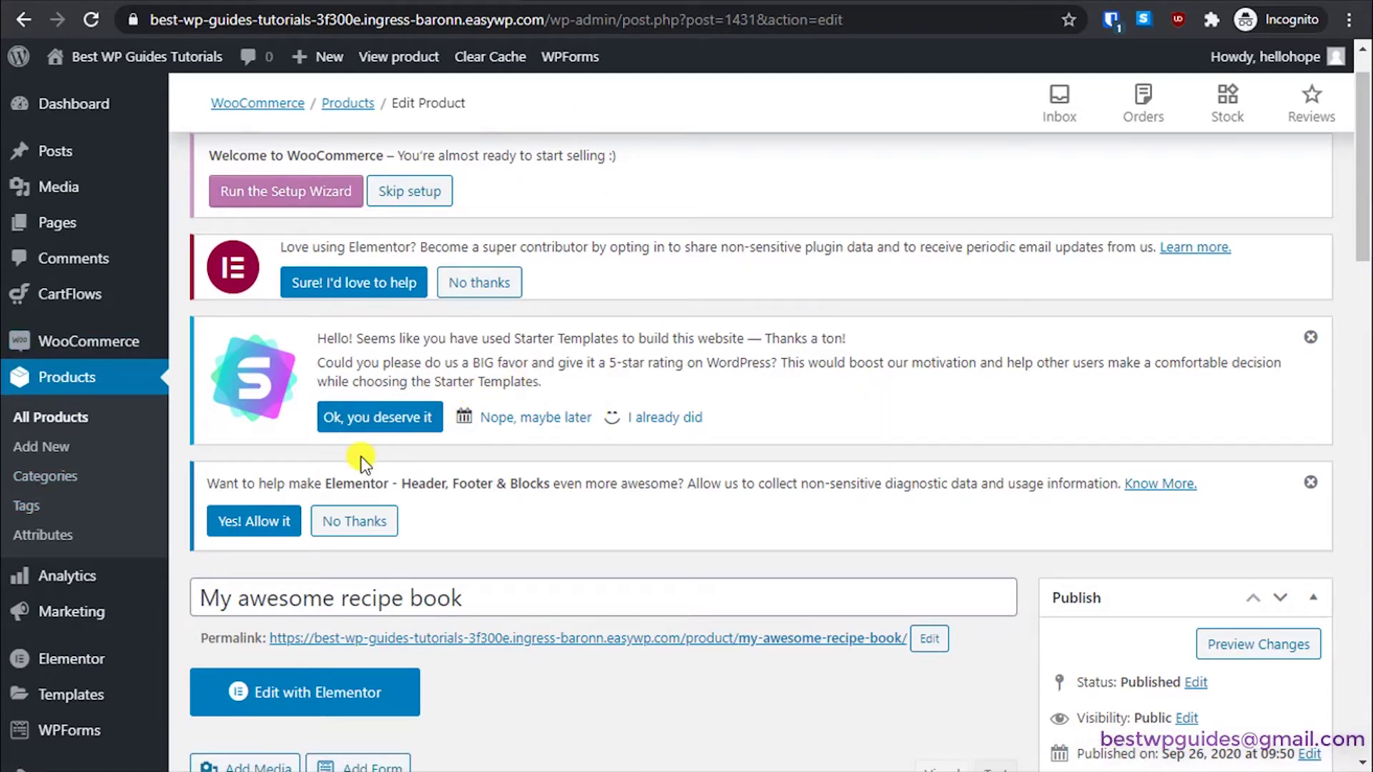
{"action": "mouse_move", "coordinate": [309, 56]}
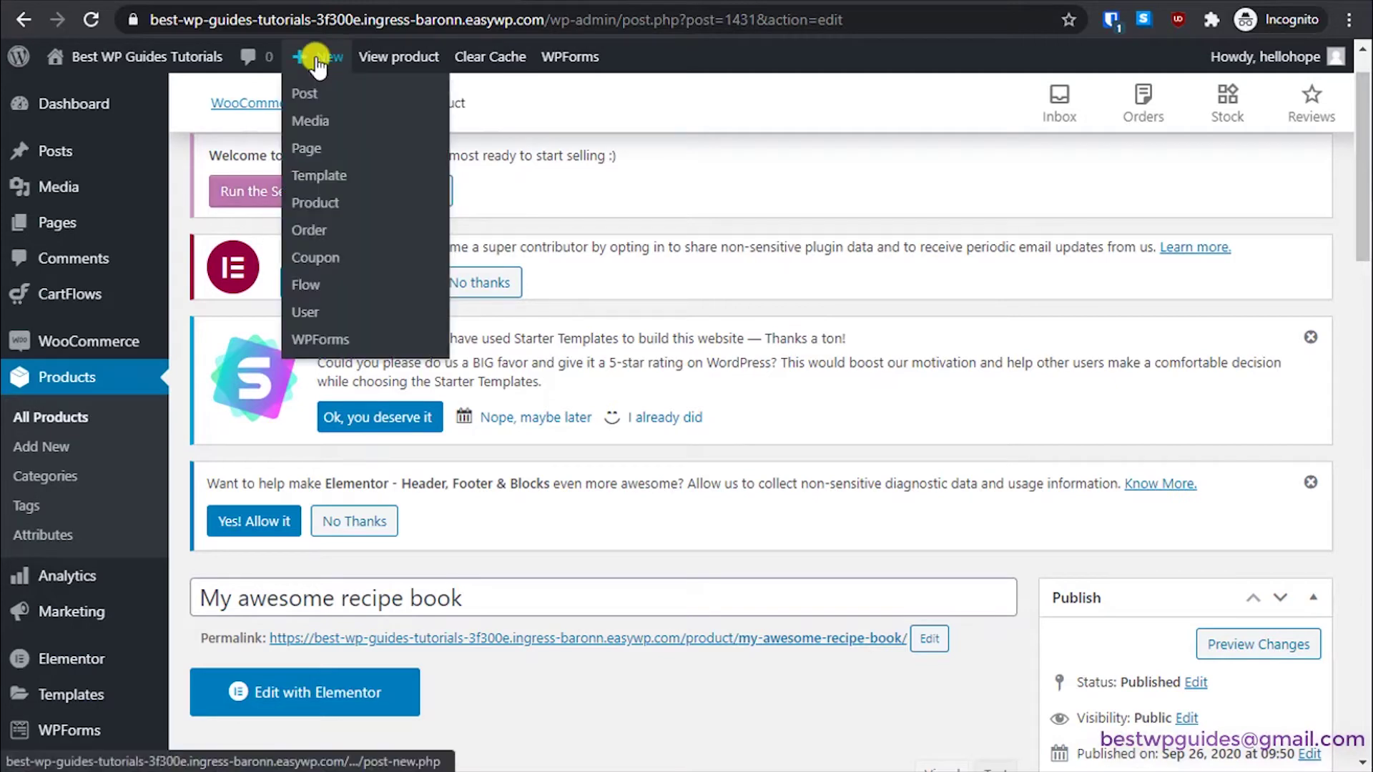
{"action": "left_click", "coordinate": [311, 256]}
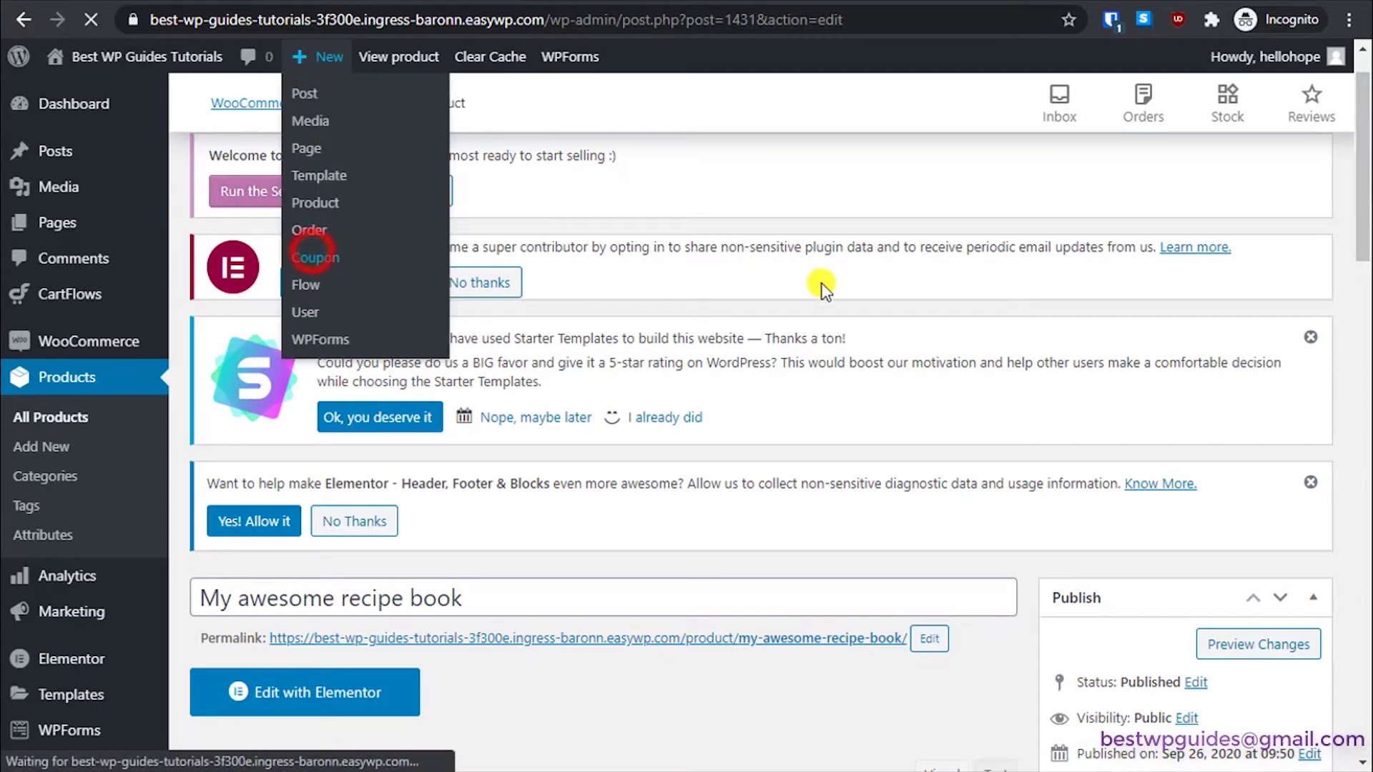
{"action": "scroll", "coordinate": [730, 347], "scroll_direction": "down", "scroll_amount": 5}
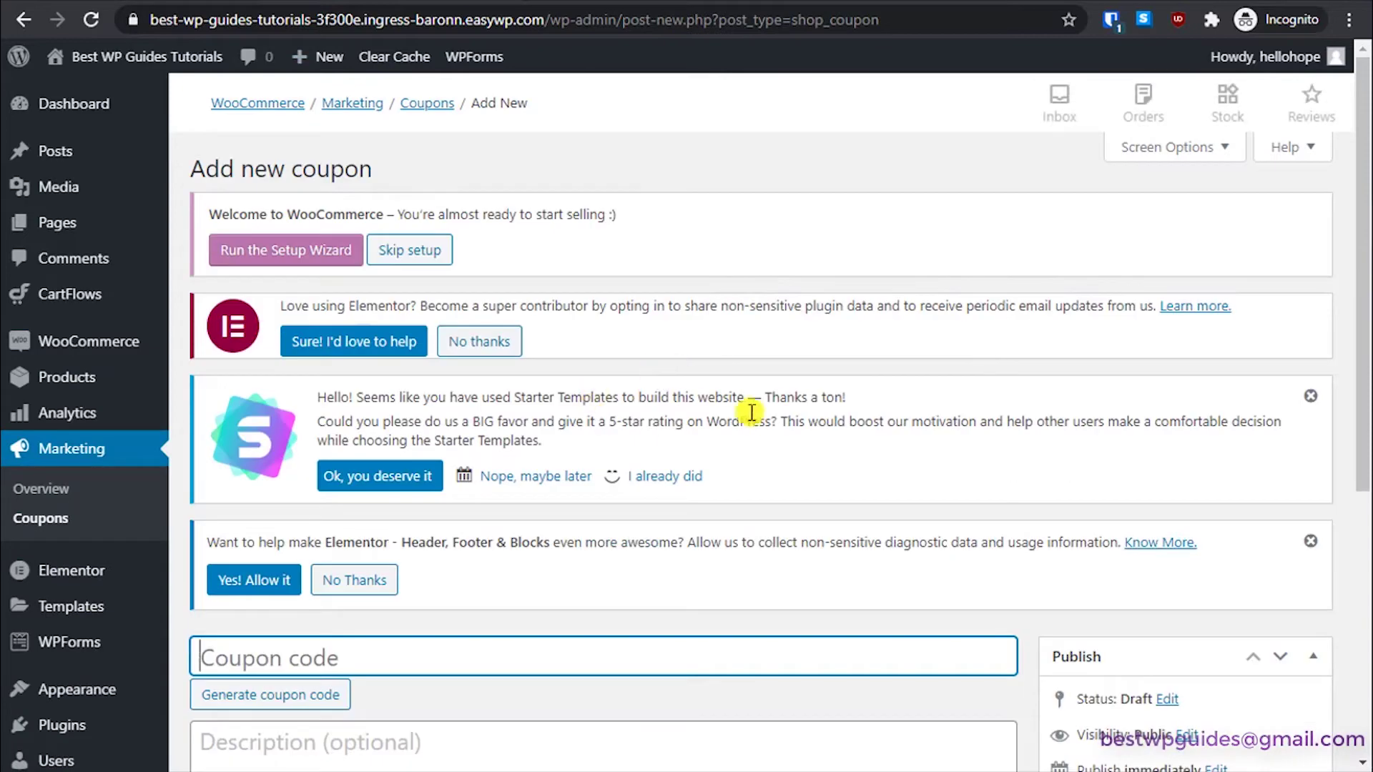
{"action": "left_click", "coordinate": [591, 350]}
{"action": "scroll", "coordinate": [744, 429], "scroll_direction": "down", "scroll_amount": 2}
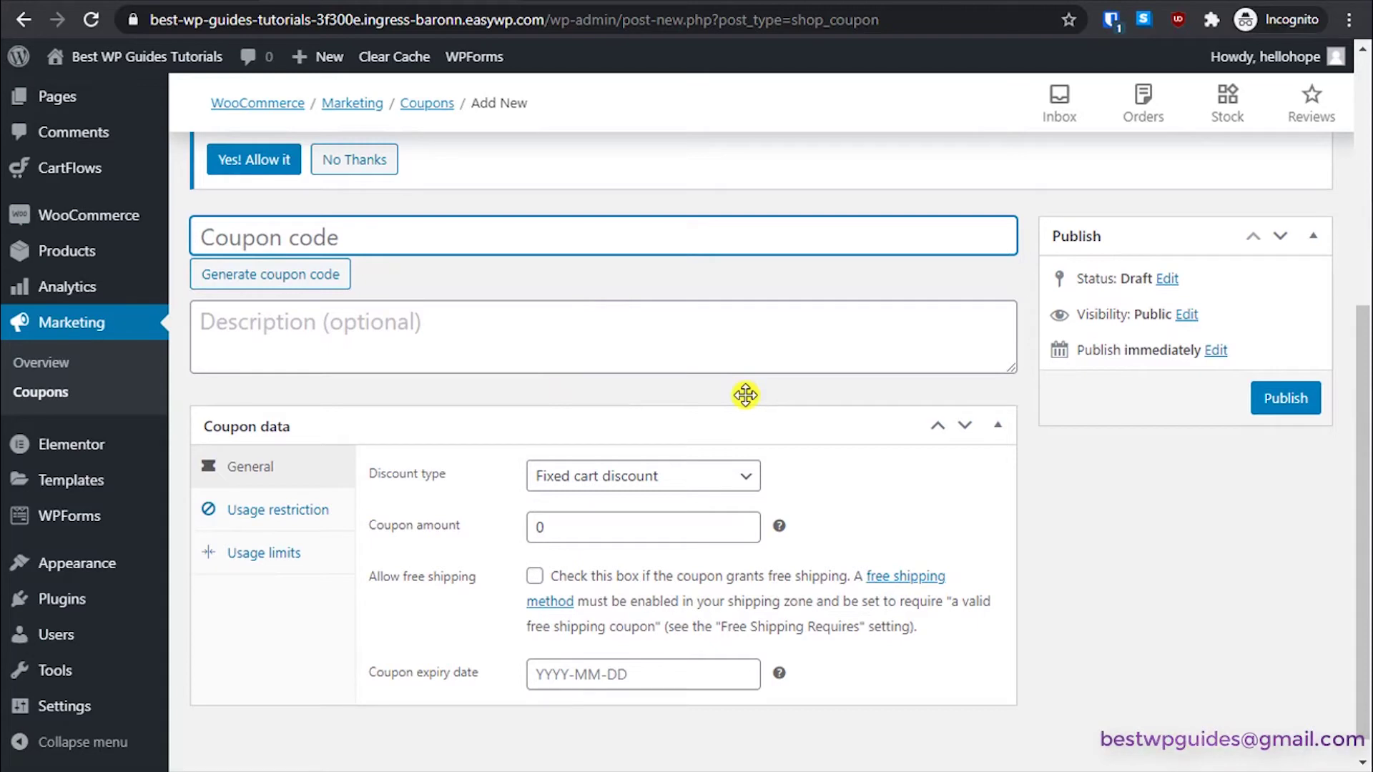
Step: Enter Welcome as the coupon code with description 'For new customers 20 percent off.'
{"action": "type", "text": "We"}
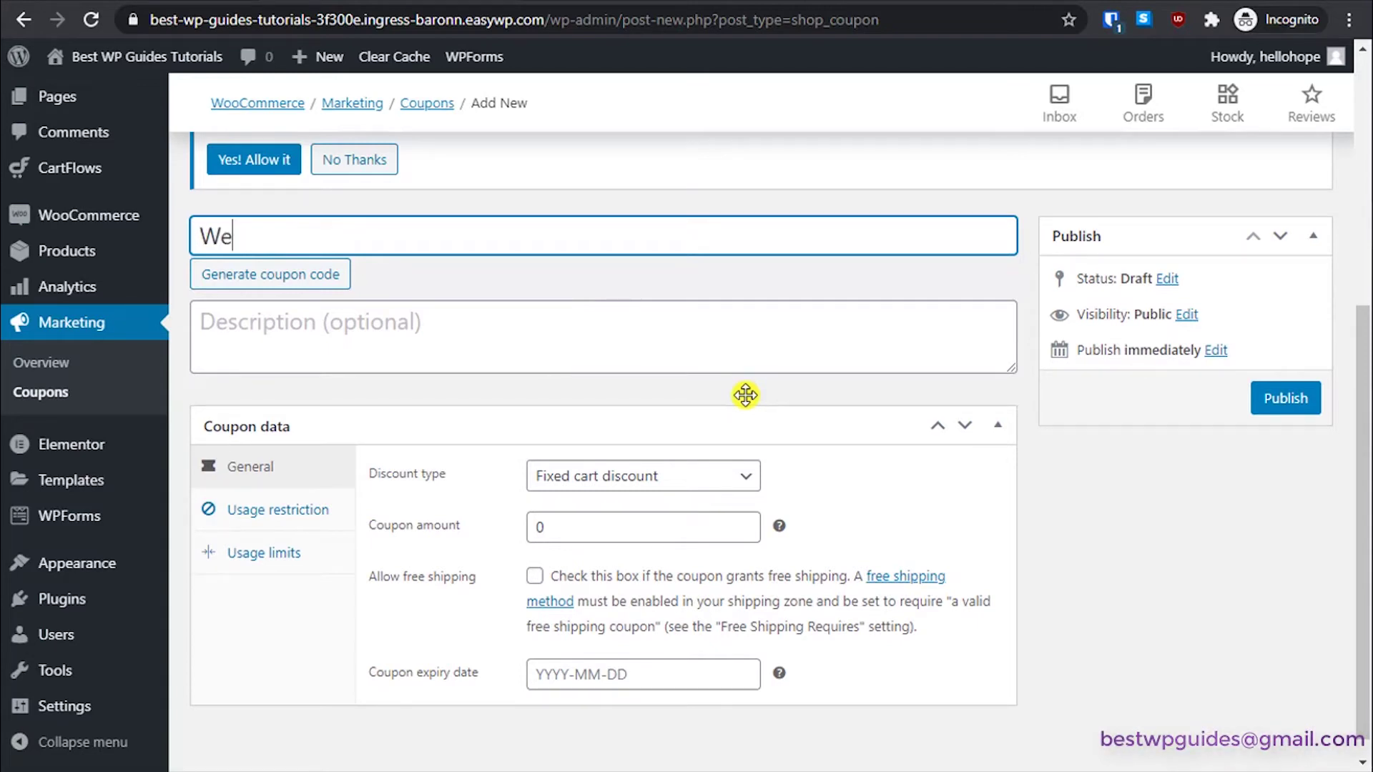
{"action": "type", "text": "lcome"}
{"action": "left_click", "coordinate": [659, 354]}
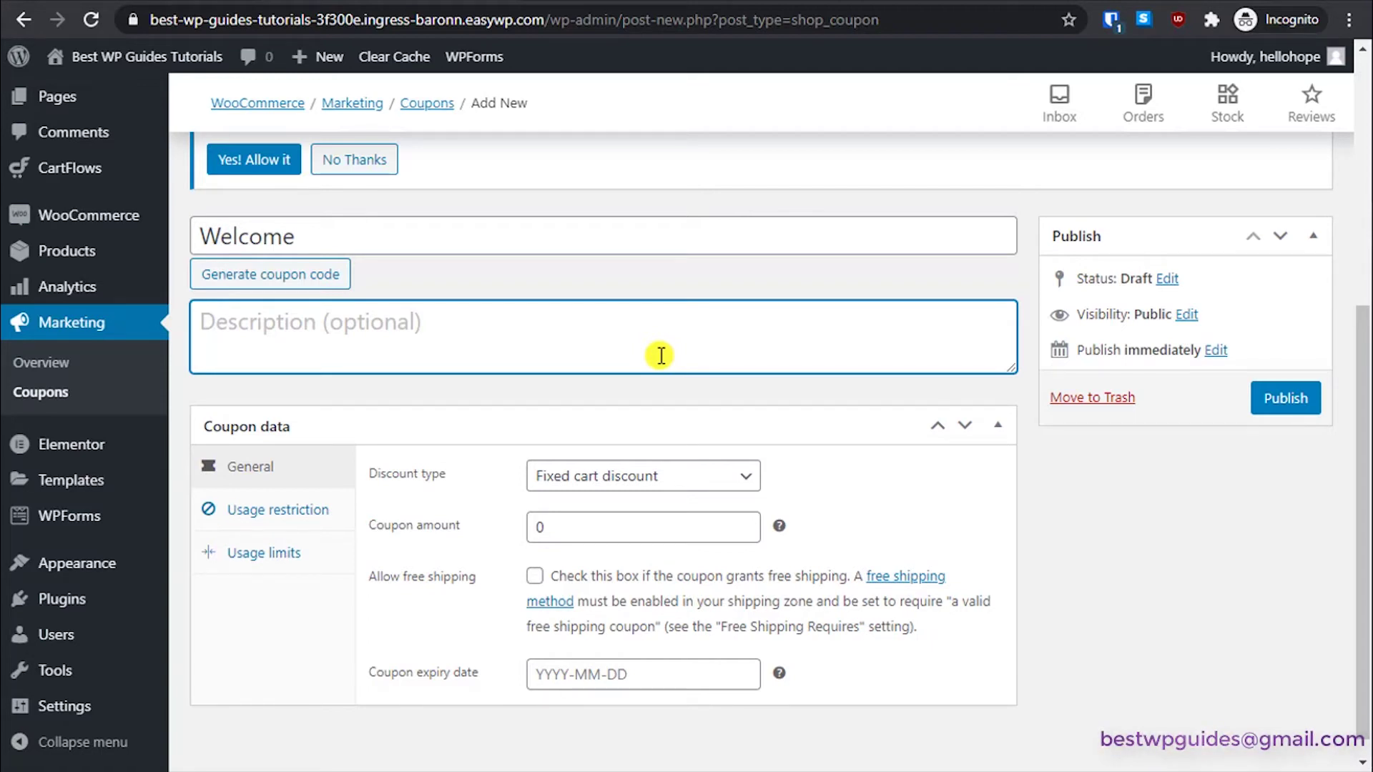
{"action": "type", "text": "For new"}
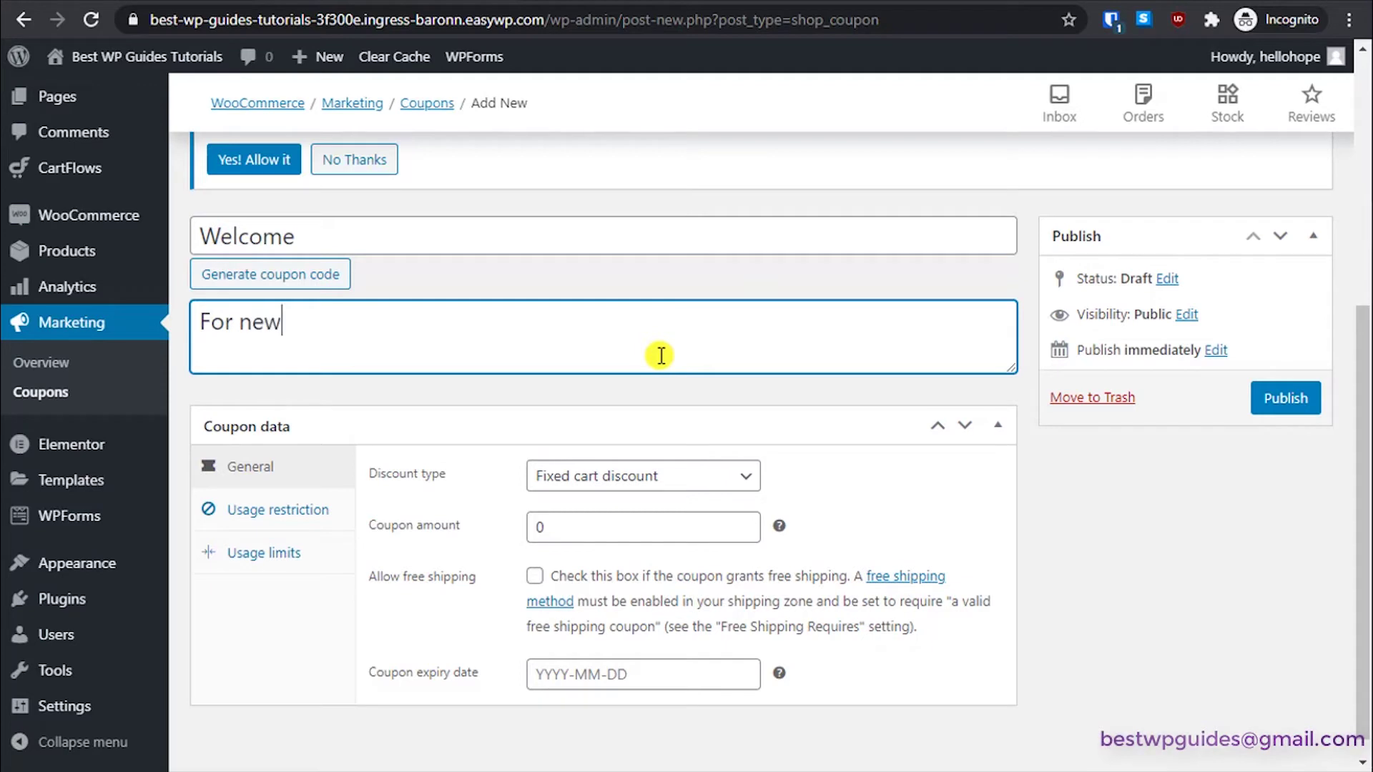
{"action": "type", "text": " ccustomer"}
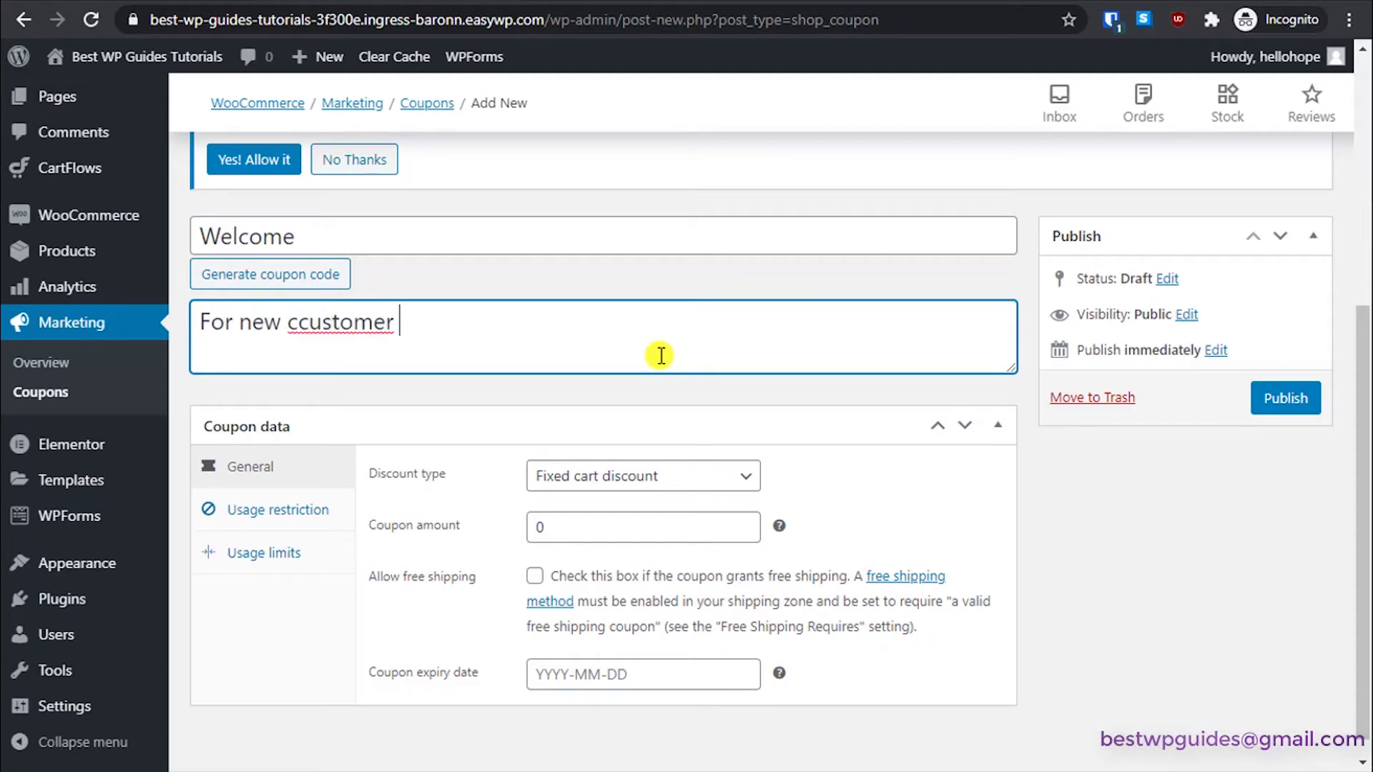
{"action": "key", "text": "BackSpace"}
{"action": "key", "text": "BackSpace"}
{"action": "key", "text": "BackSpace"}
{"action": "key", "text": "BackSpace"}
{"action": "key", "text": "BackSpace"}
{"action": "key", "text": "BackSpace"}
{"action": "key", "text": "BackSpace"}
{"action": "key", "text": "BackSpace"}
{"action": "type", "text": "ustomers"}
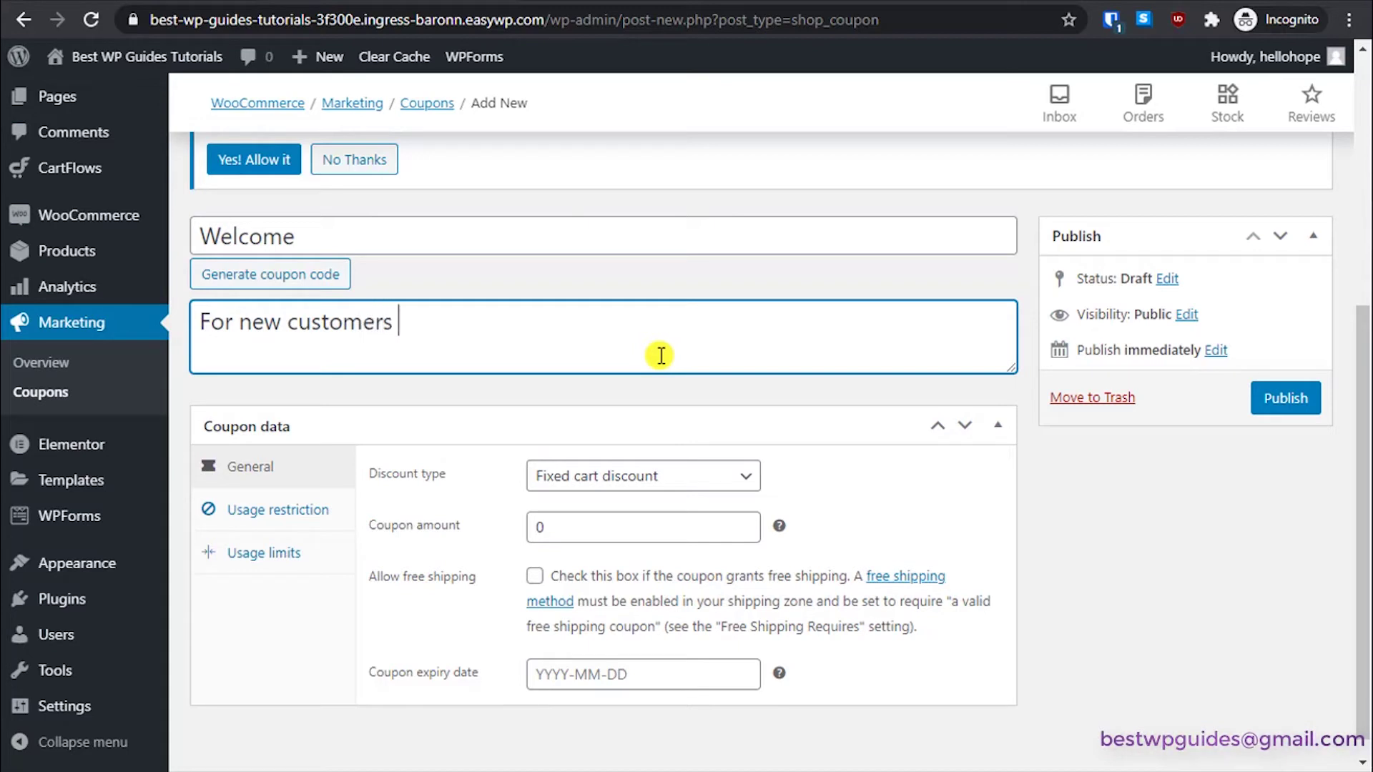
{"action": "type", "text": " 20 percent"}
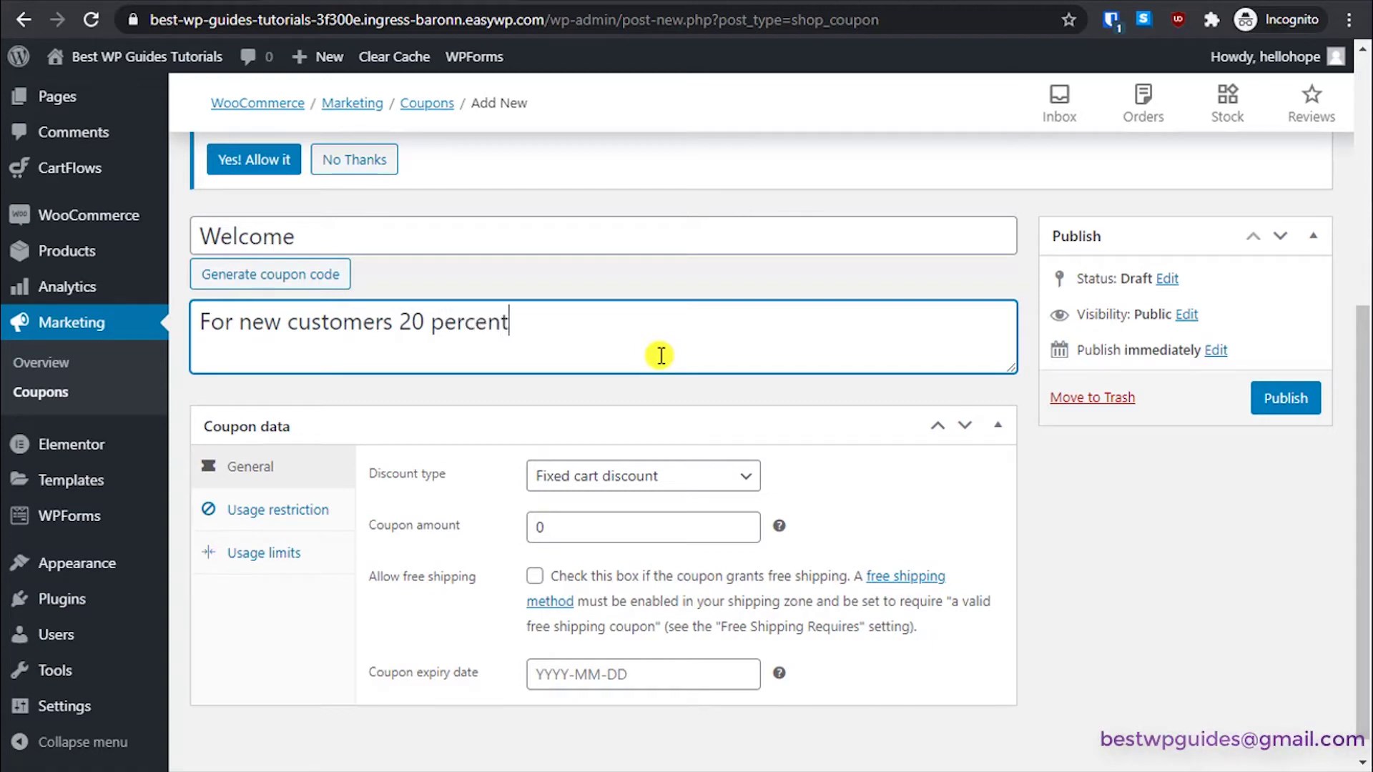
{"action": "type", "text": " off."}
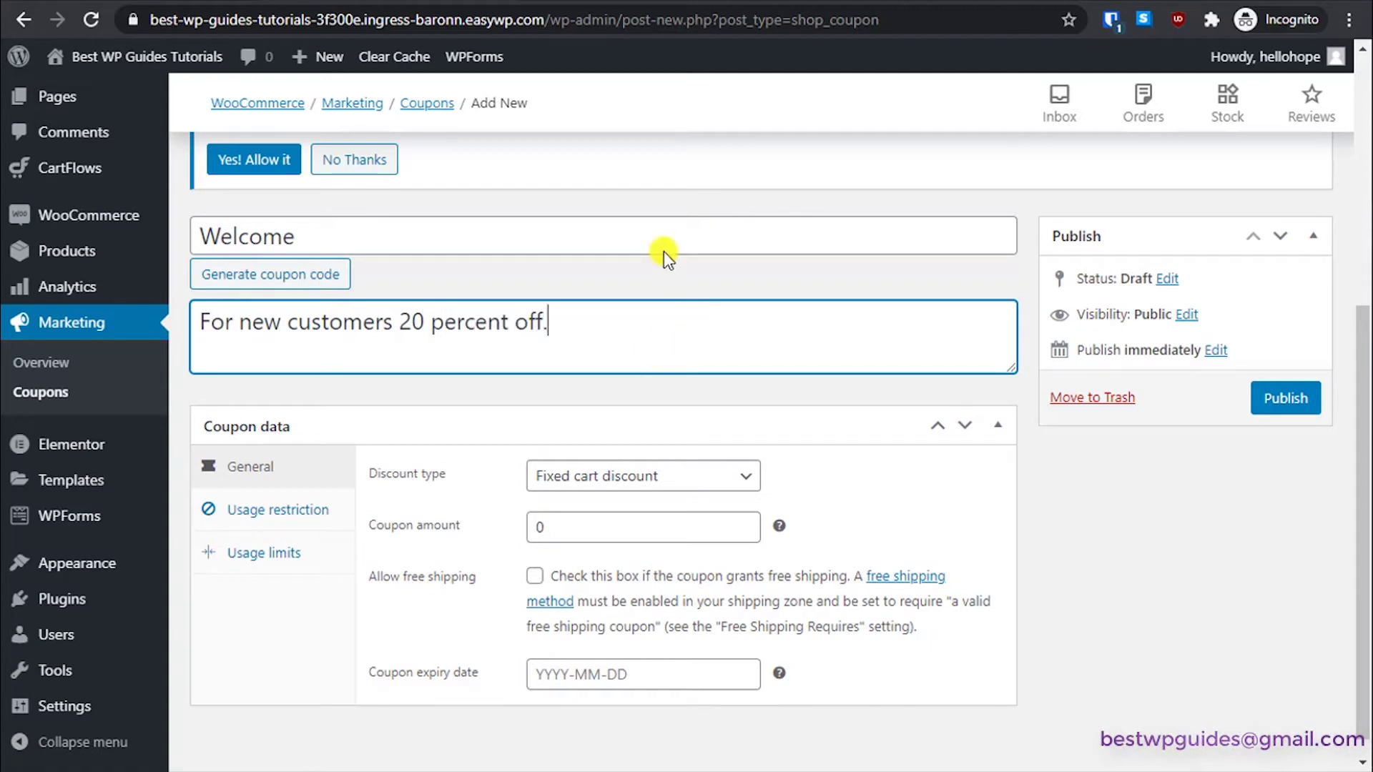
Step: Make it a 20 percentage discount expiring 2020-10-31
{"action": "scroll", "coordinate": [650, 322], "scroll_direction": "down", "scroll_amount": 1}
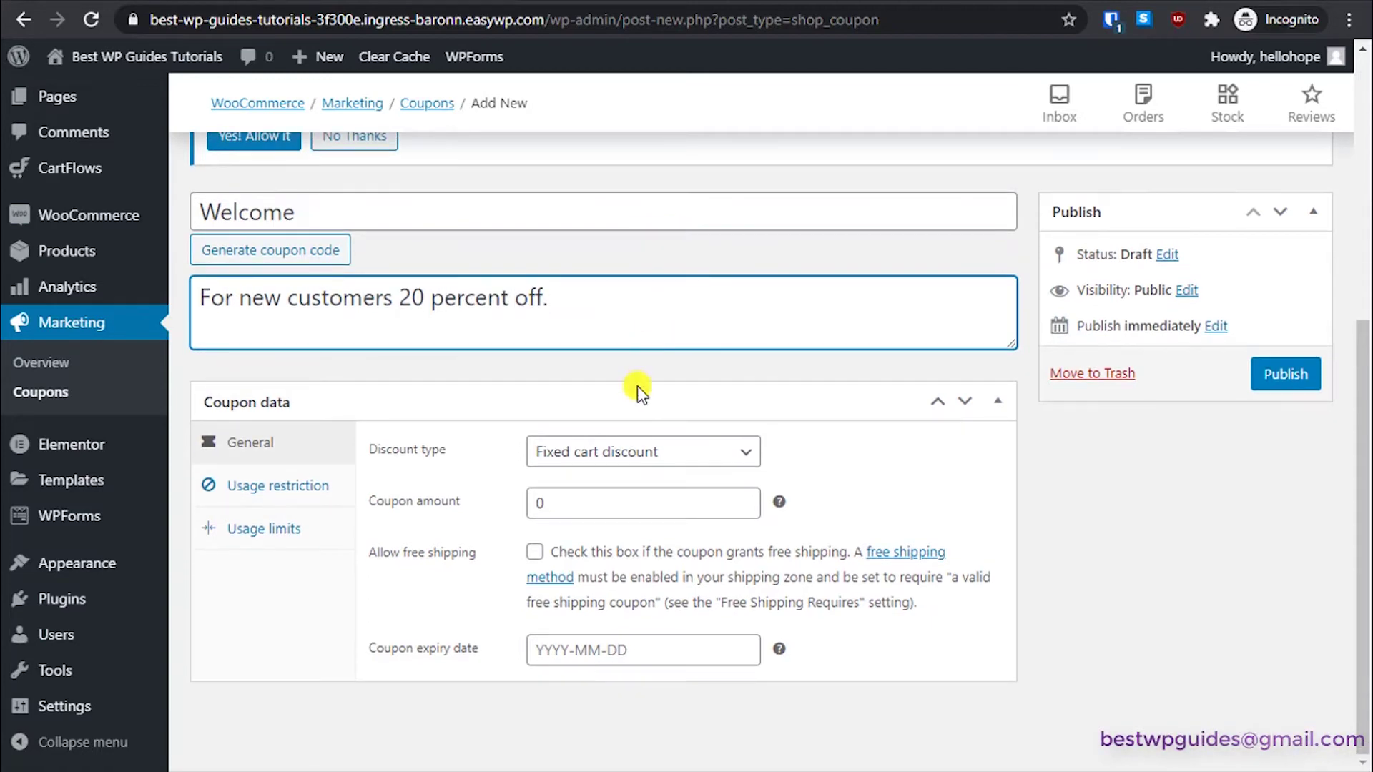
{"action": "left_click", "coordinate": [575, 451]}
{"action": "left_click", "coordinate": [590, 479]}
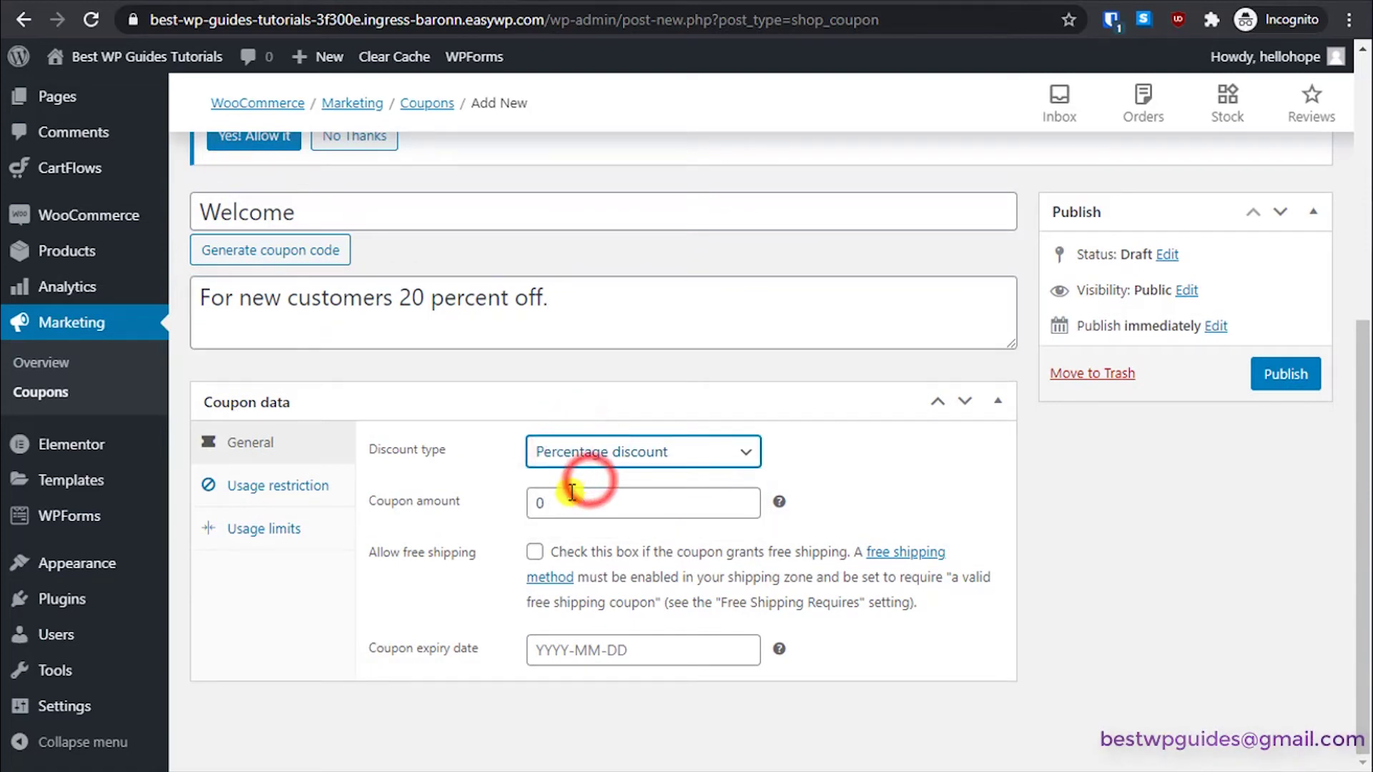
{"action": "double_click", "coordinate": [562, 502]}
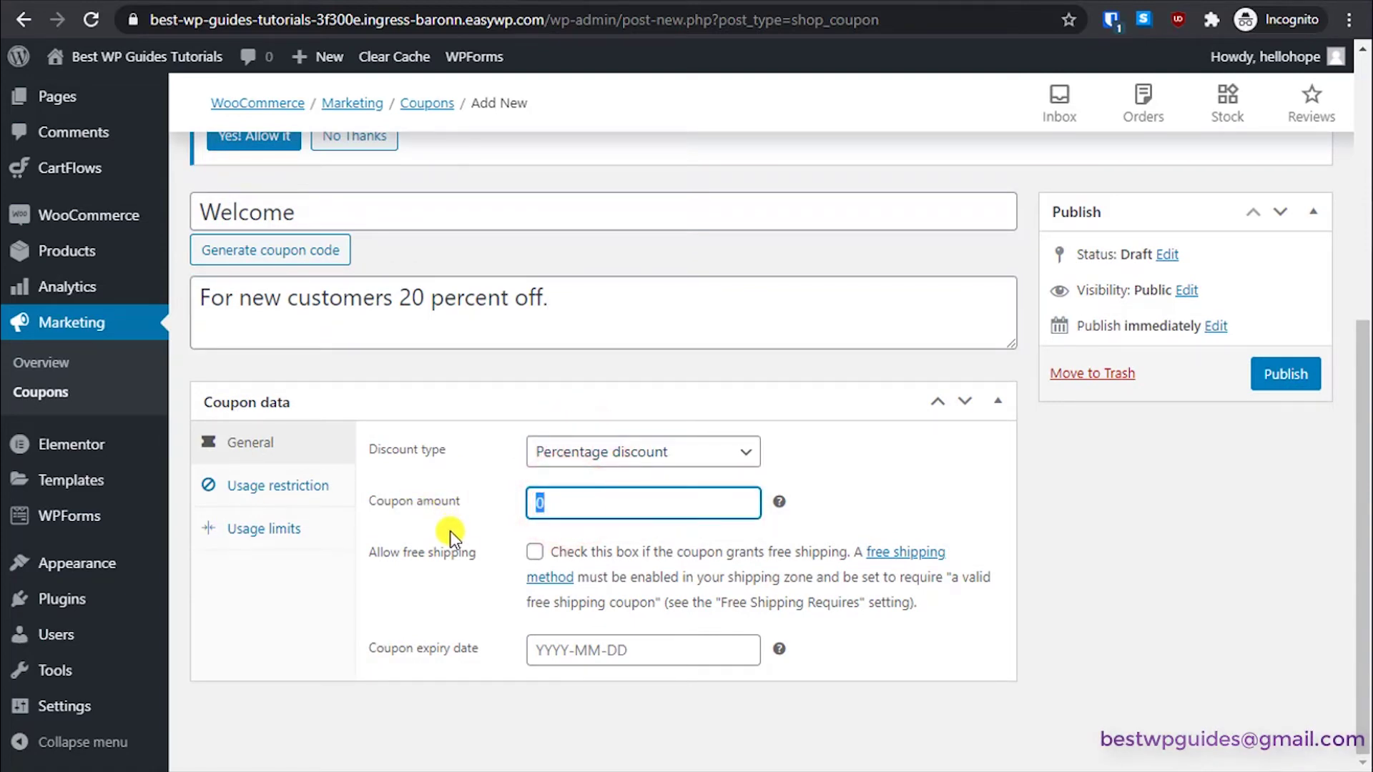
{"action": "type", "text": "20"}
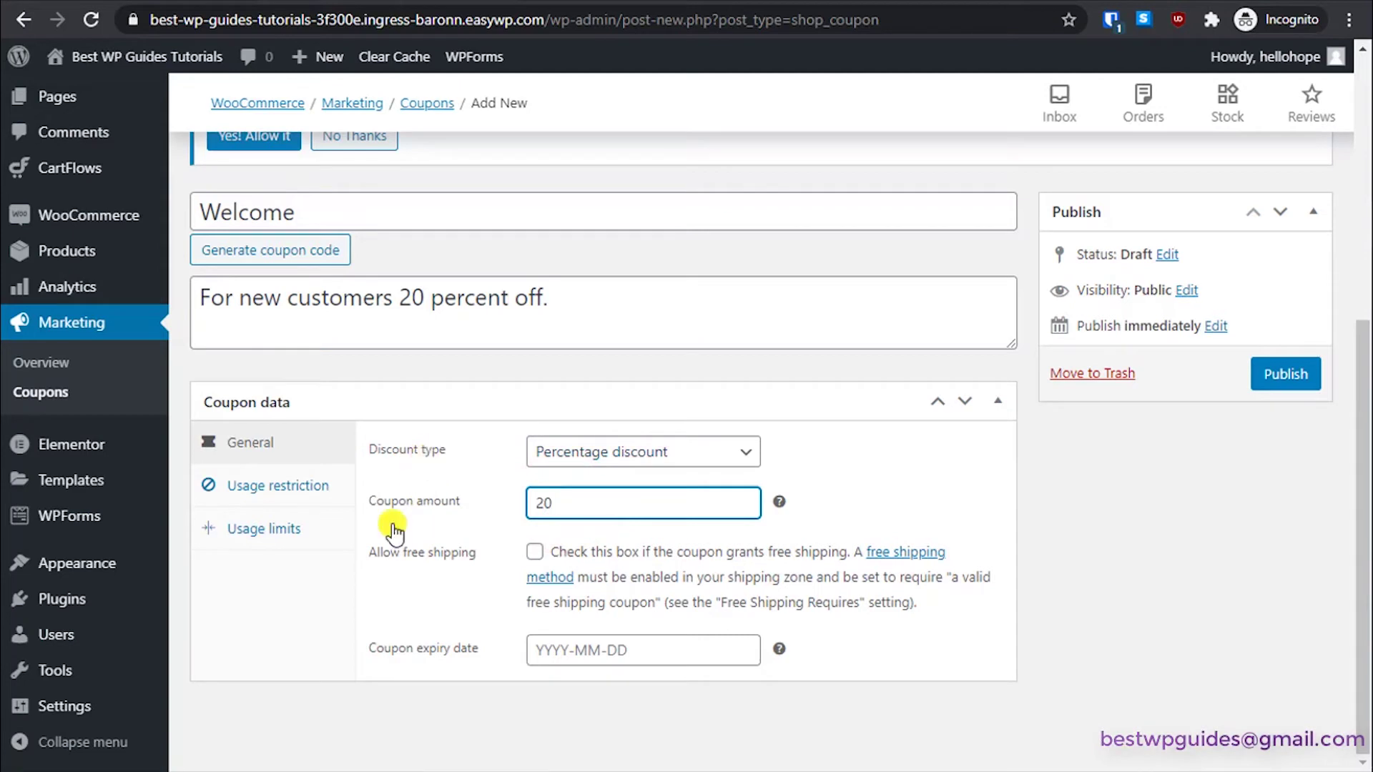
{"action": "left_click", "coordinate": [407, 613]}
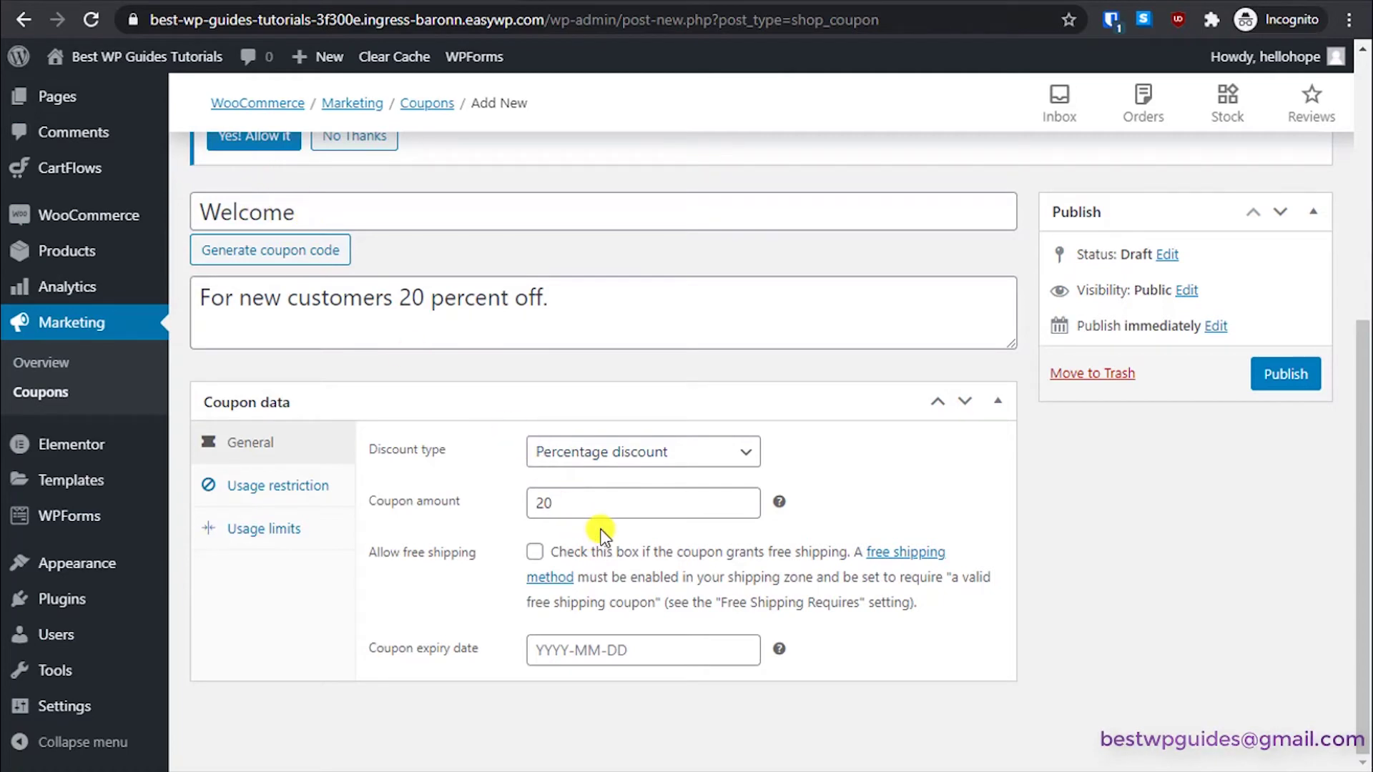
{"action": "left_click", "coordinate": [584, 657]}
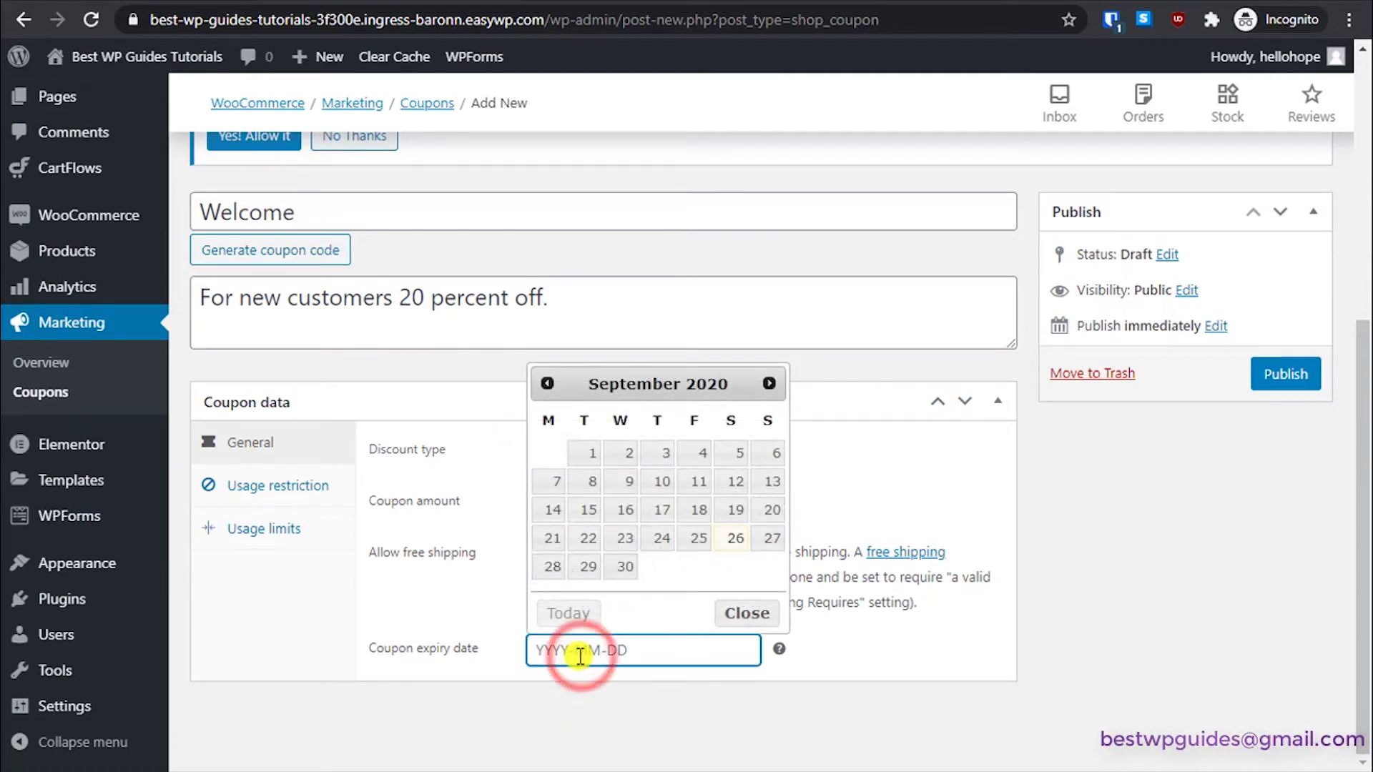
{"action": "left_click", "coordinate": [767, 387]}
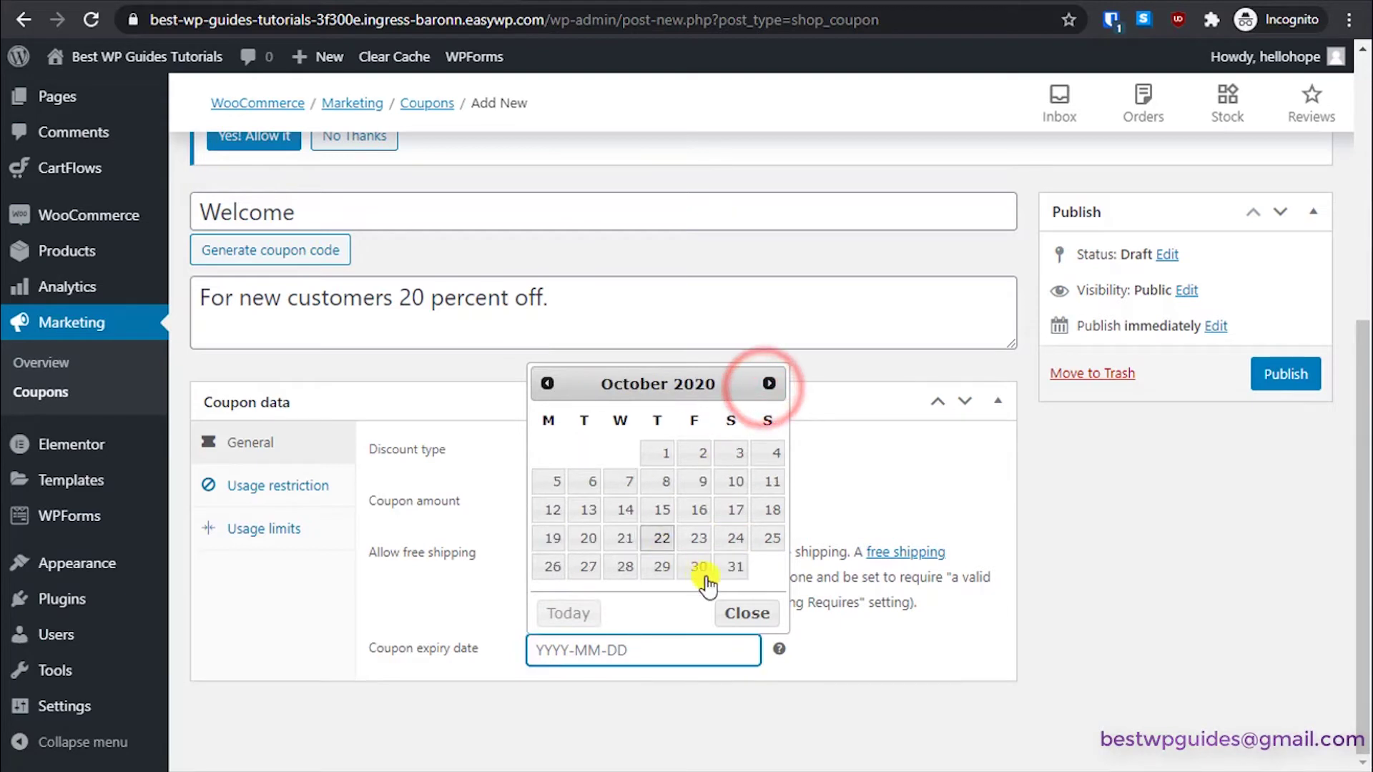
{"action": "left_click", "coordinate": [728, 565]}
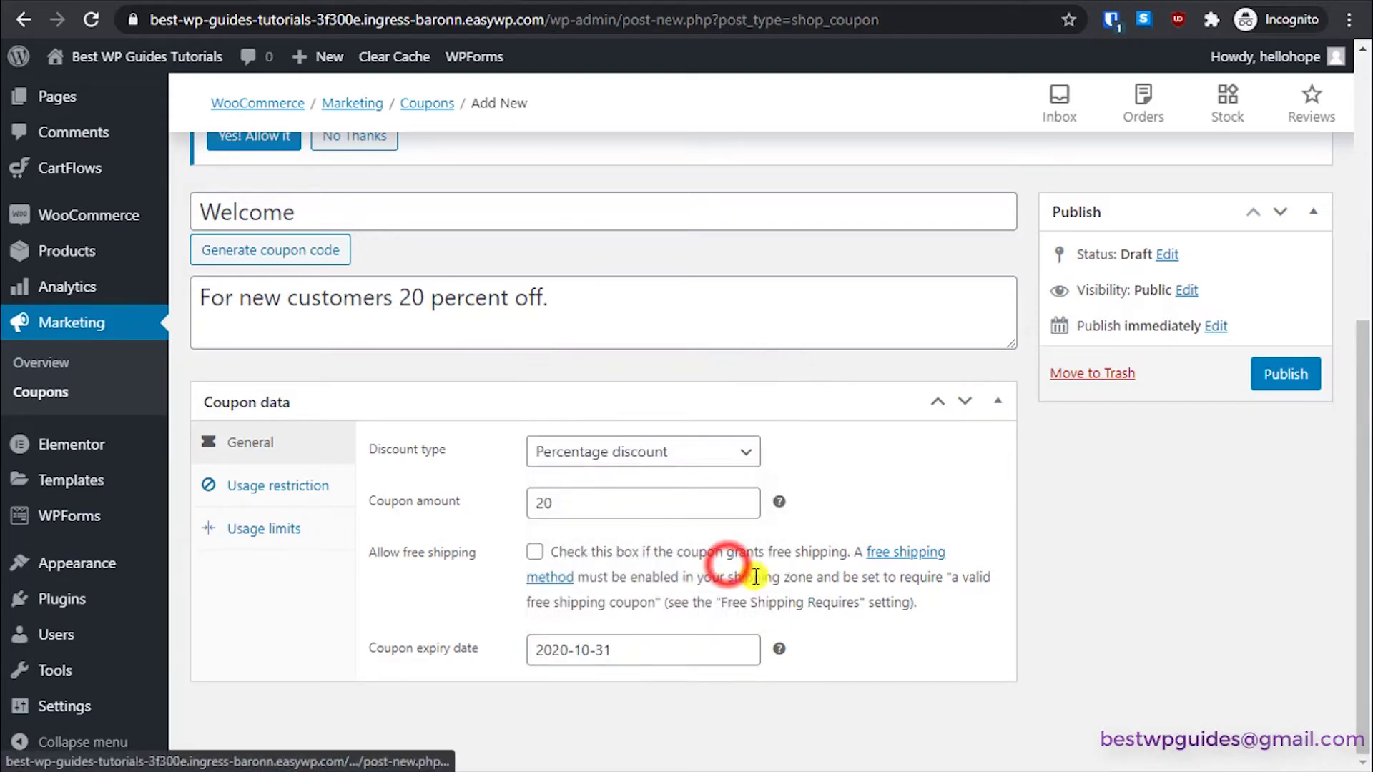
Step: On the Usage restriction tab, enter Minimum spend 50 and Maximum spend 1000
{"action": "left_click", "coordinate": [308, 484]}
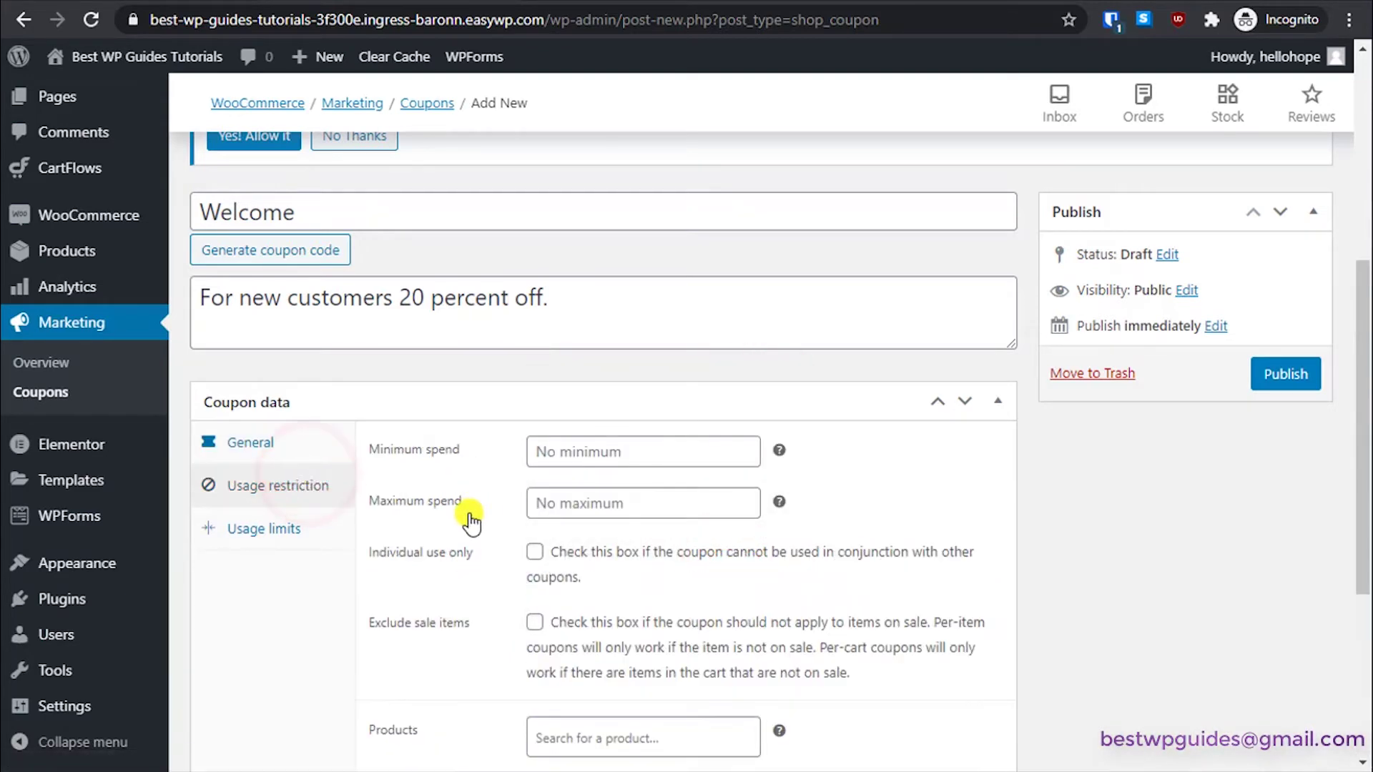
{"action": "scroll", "coordinate": [518, 422], "scroll_direction": "down", "scroll_amount": 2}
{"action": "left_click", "coordinate": [571, 356]}
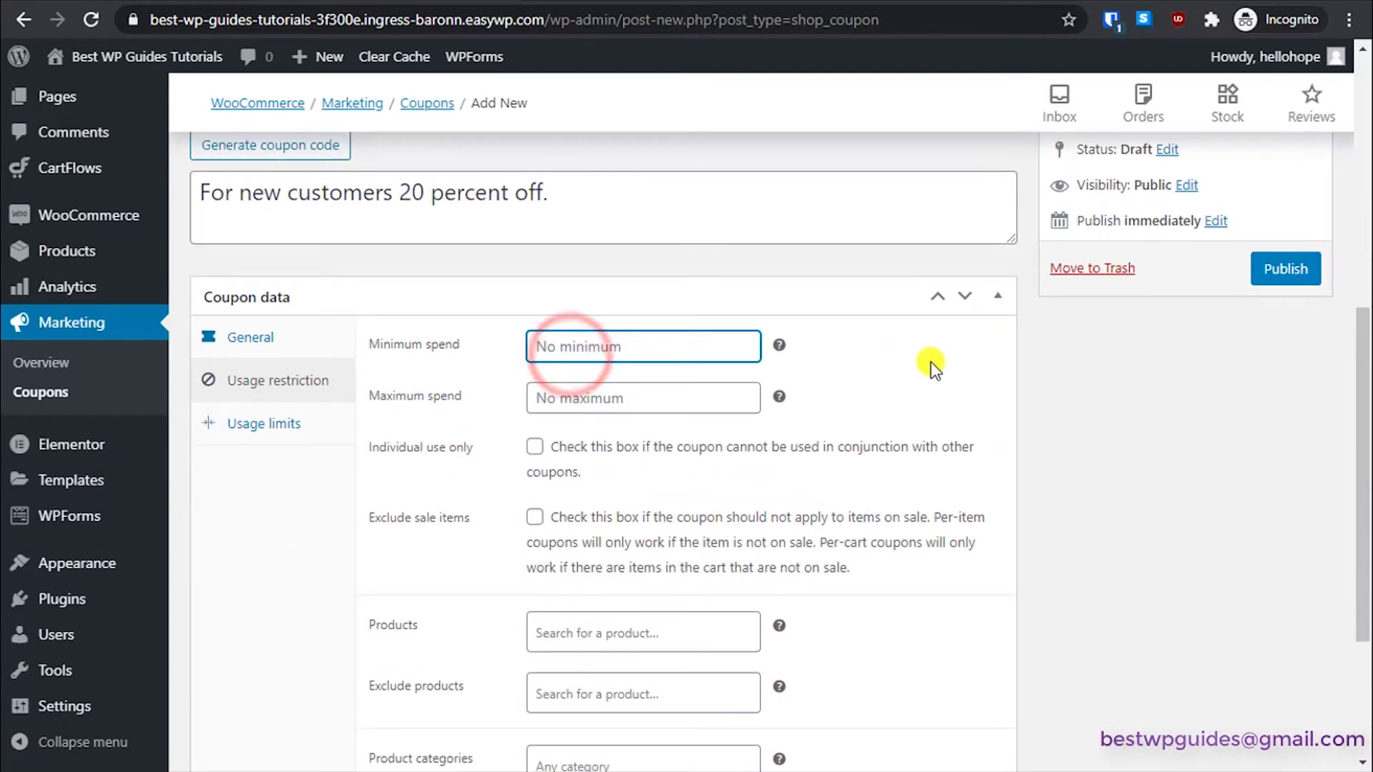
{"action": "type", "text": "50"}
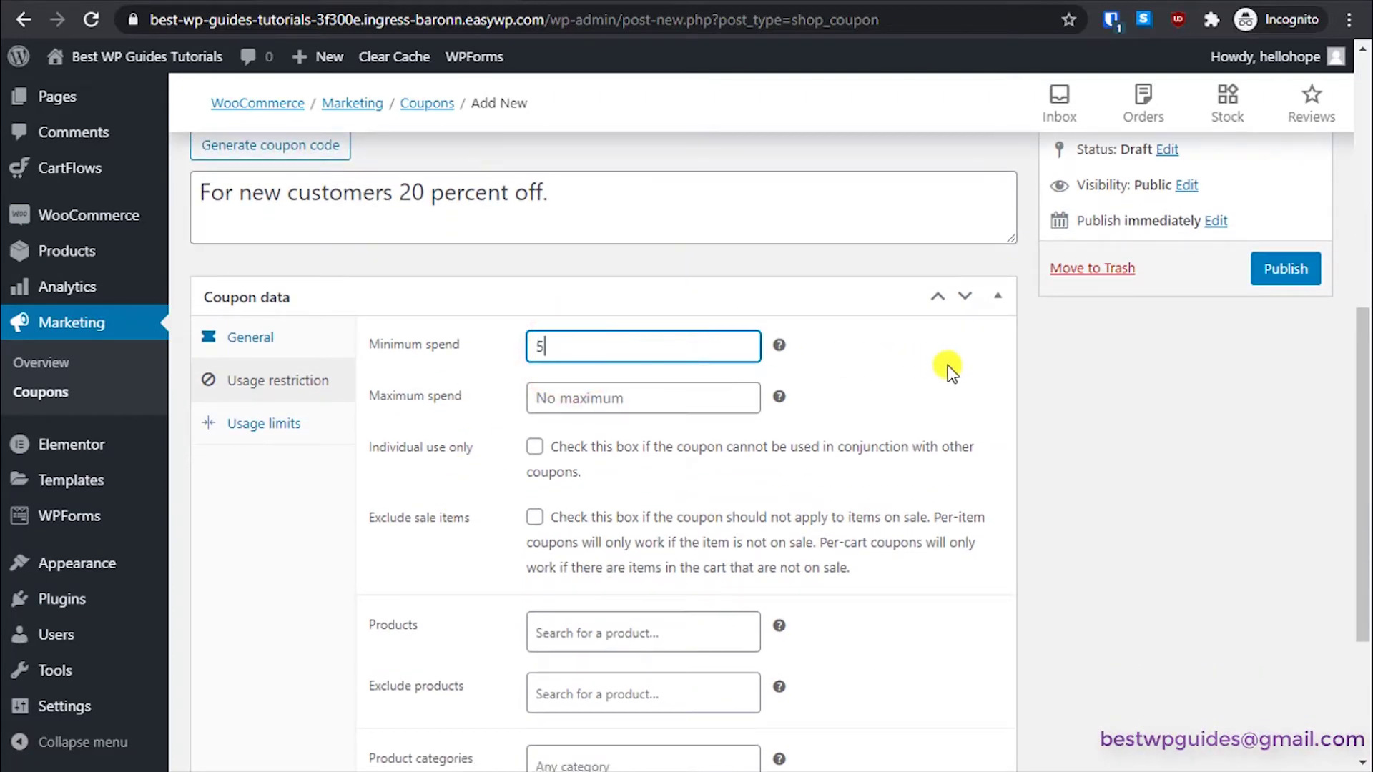
{"action": "left_click", "coordinate": [649, 406]}
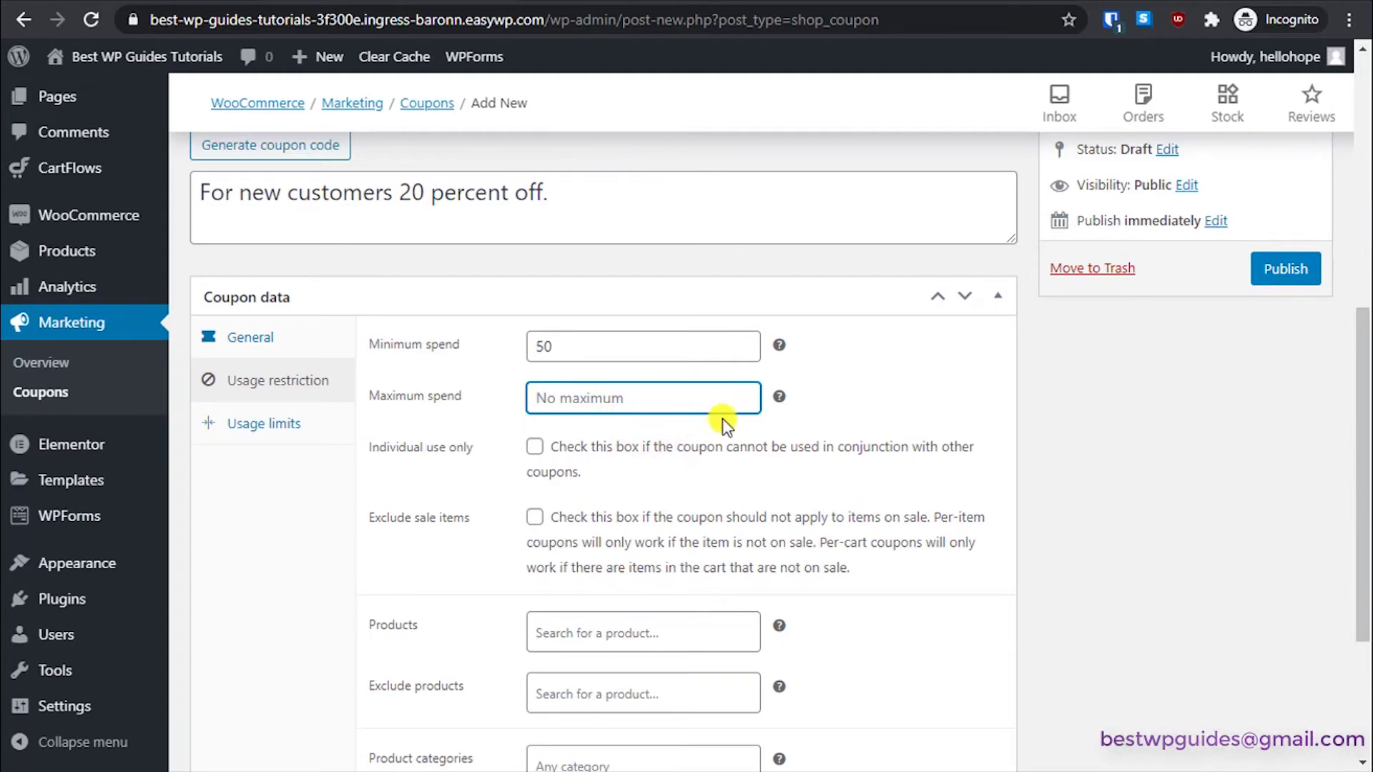
{"action": "scroll", "coordinate": [414, 346], "scroll_direction": "up", "scroll_amount": 3}
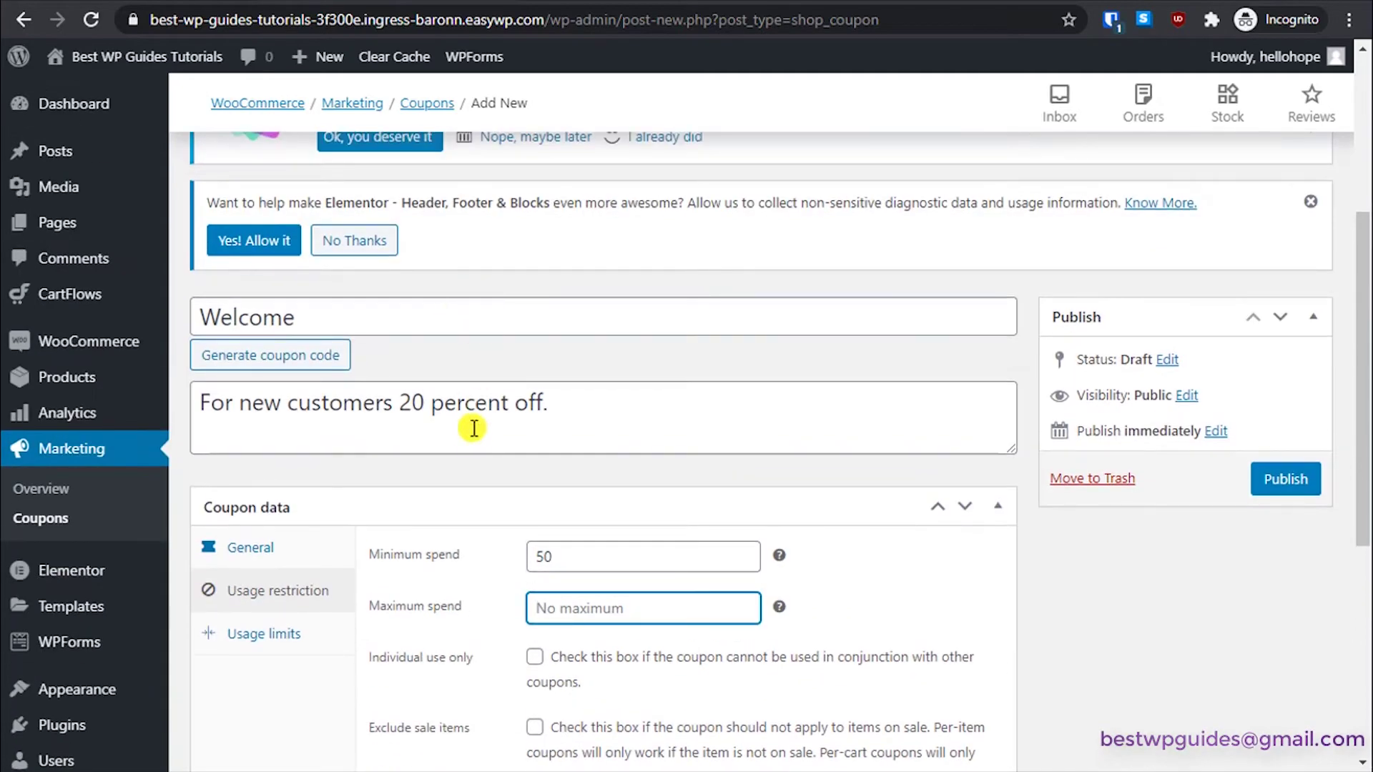
{"action": "scroll", "coordinate": [532, 400], "scroll_direction": "down", "scroll_amount": 3}
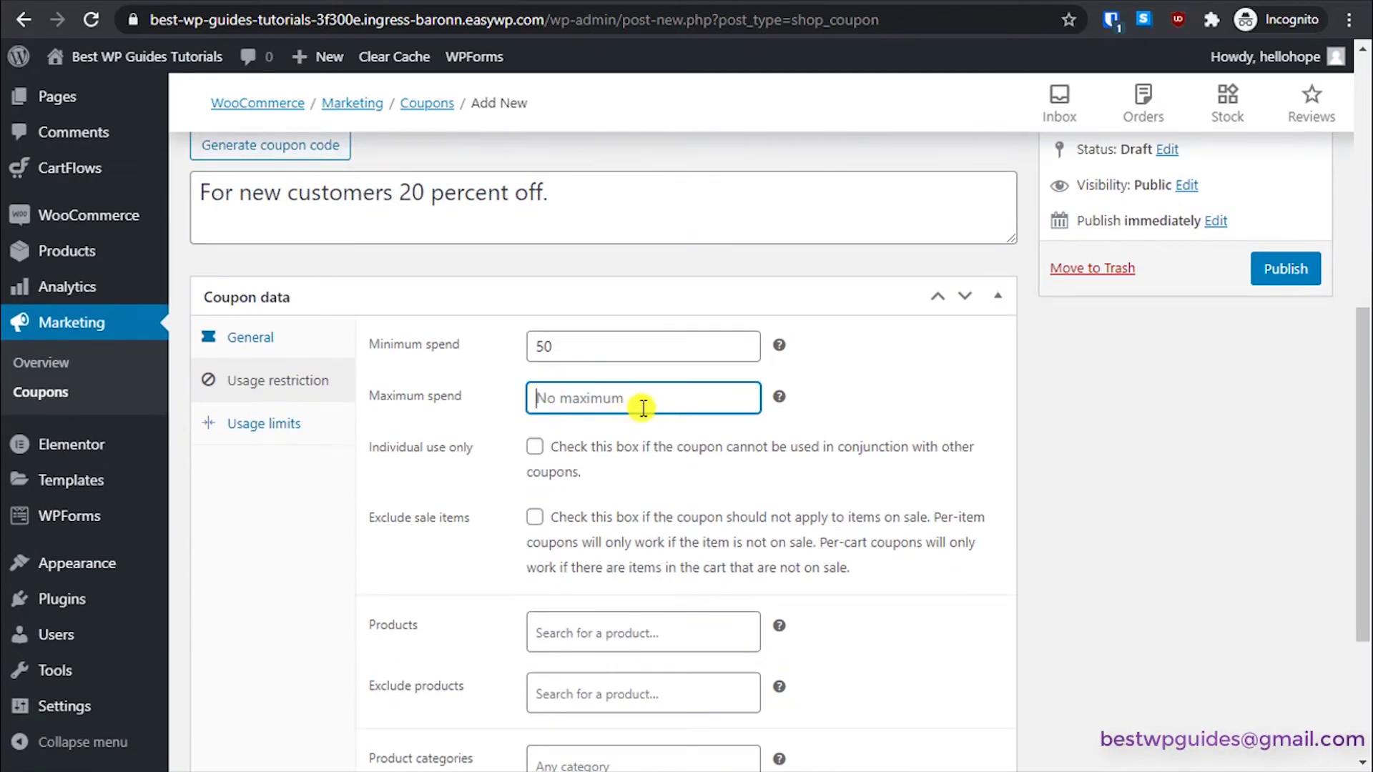
{"action": "type", "text": "1000"}
{"action": "scroll", "coordinate": [640, 406], "scroll_direction": "down", "scroll_amount": 1}
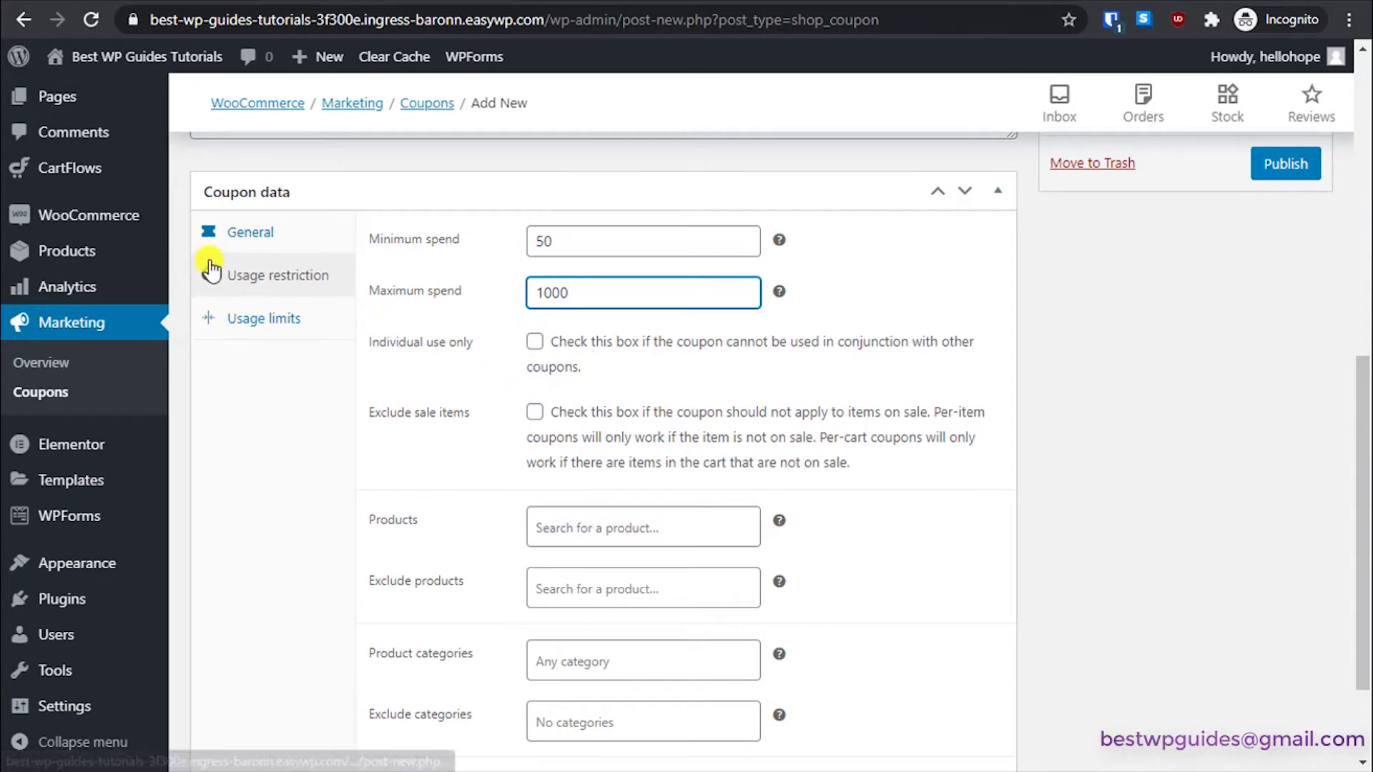
Step: Open WooCommerce General settings in a new browser tab
{"action": "mouse_move", "coordinate": [108, 218]}
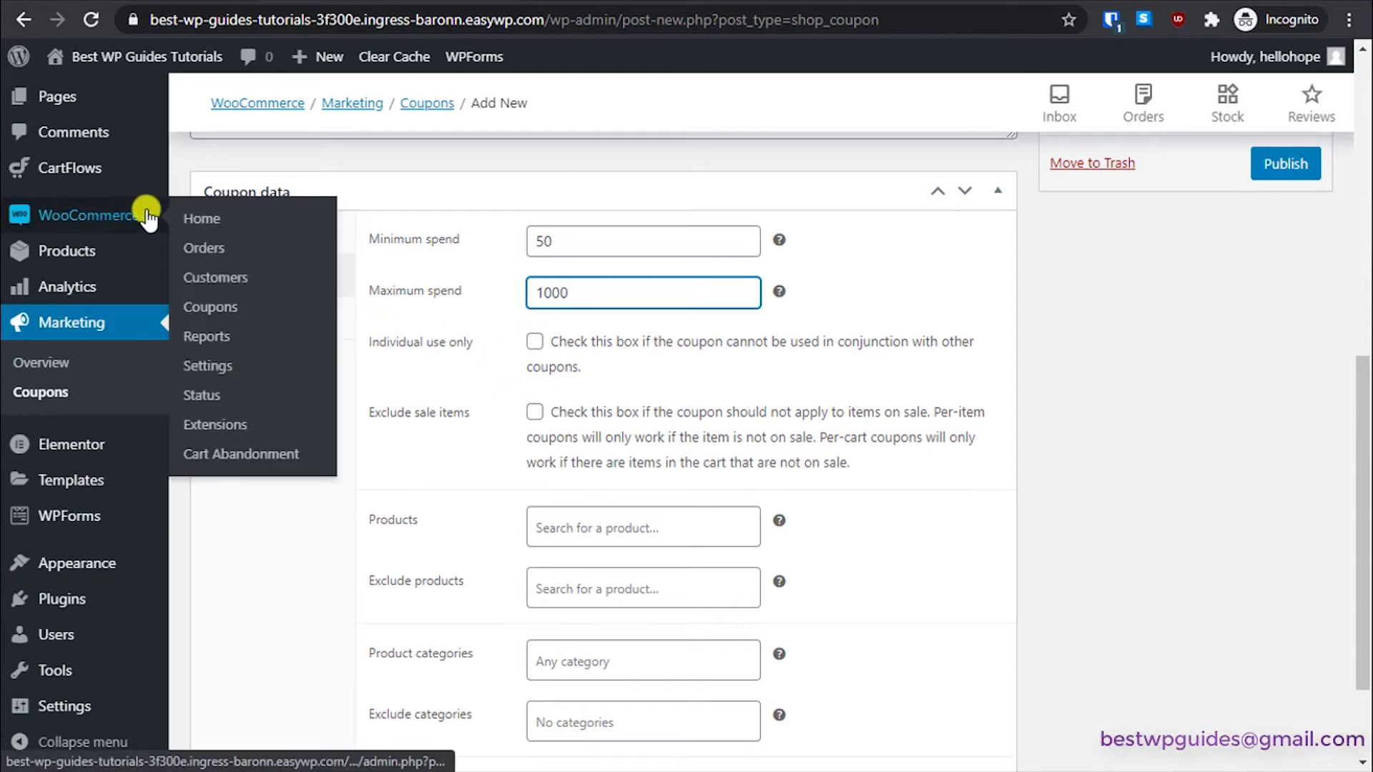
{"action": "right_click", "coordinate": [203, 362]}
{"action": "left_click", "coordinate": [221, 376]}
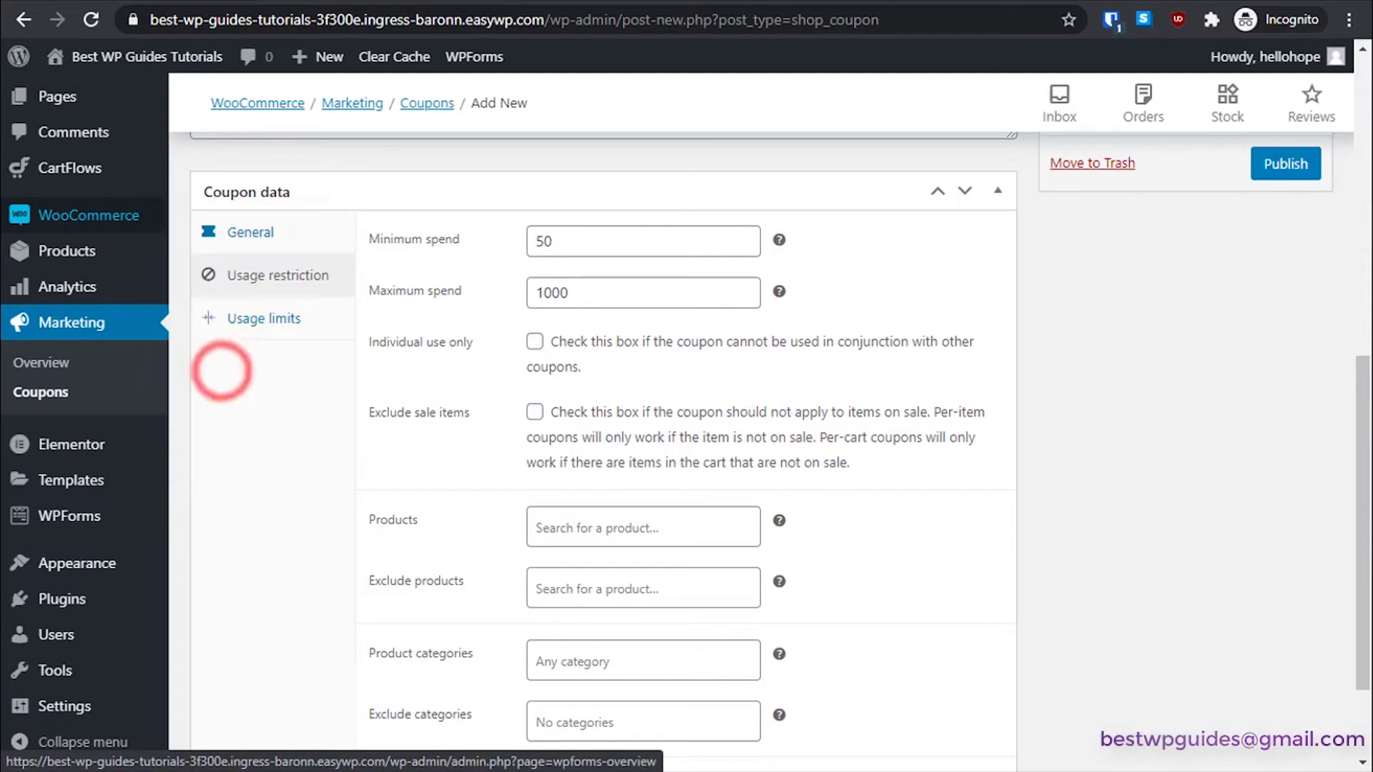
{"action": "key", "text": "ctrl+Tab"}
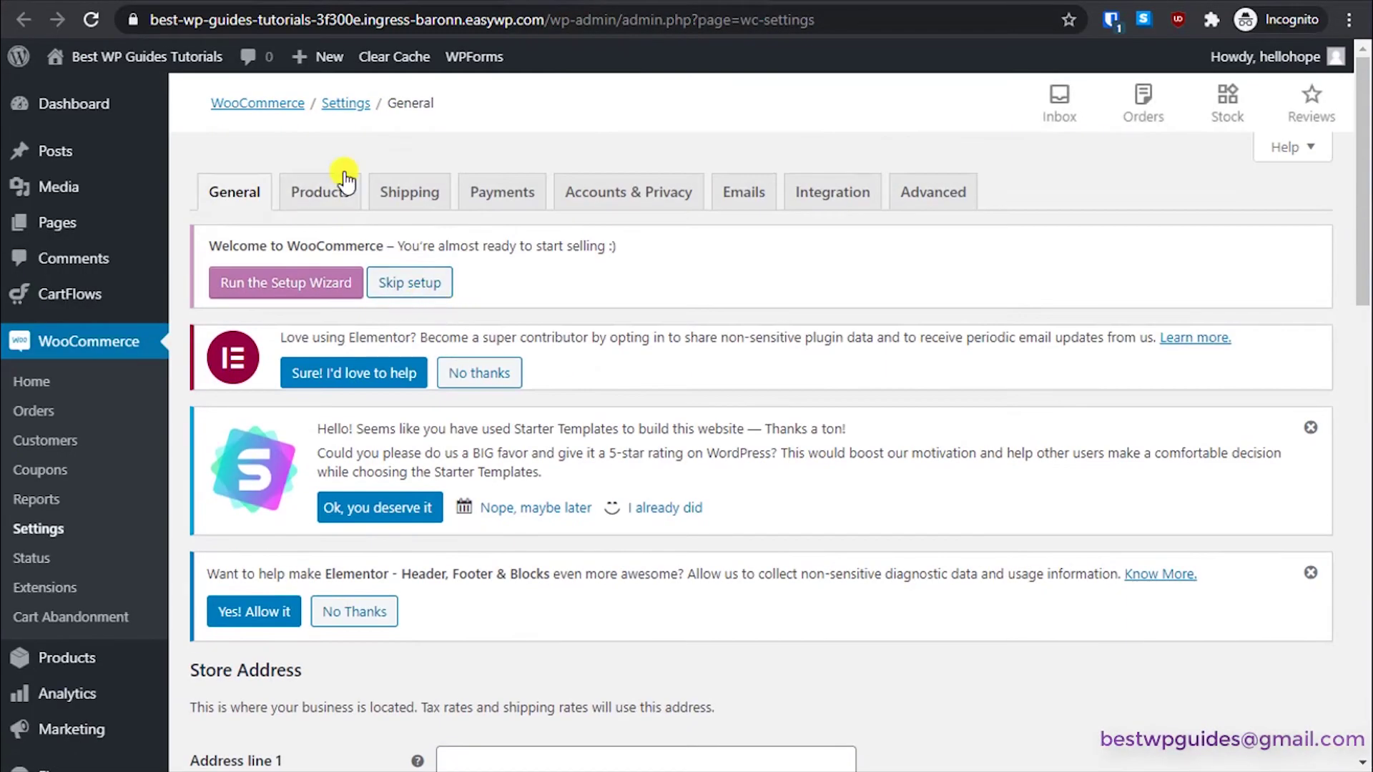
{"action": "left_click", "coordinate": [342, 177]}
{"action": "scroll", "coordinate": [307, 414], "scroll_direction": "down", "scroll_amount": 5}
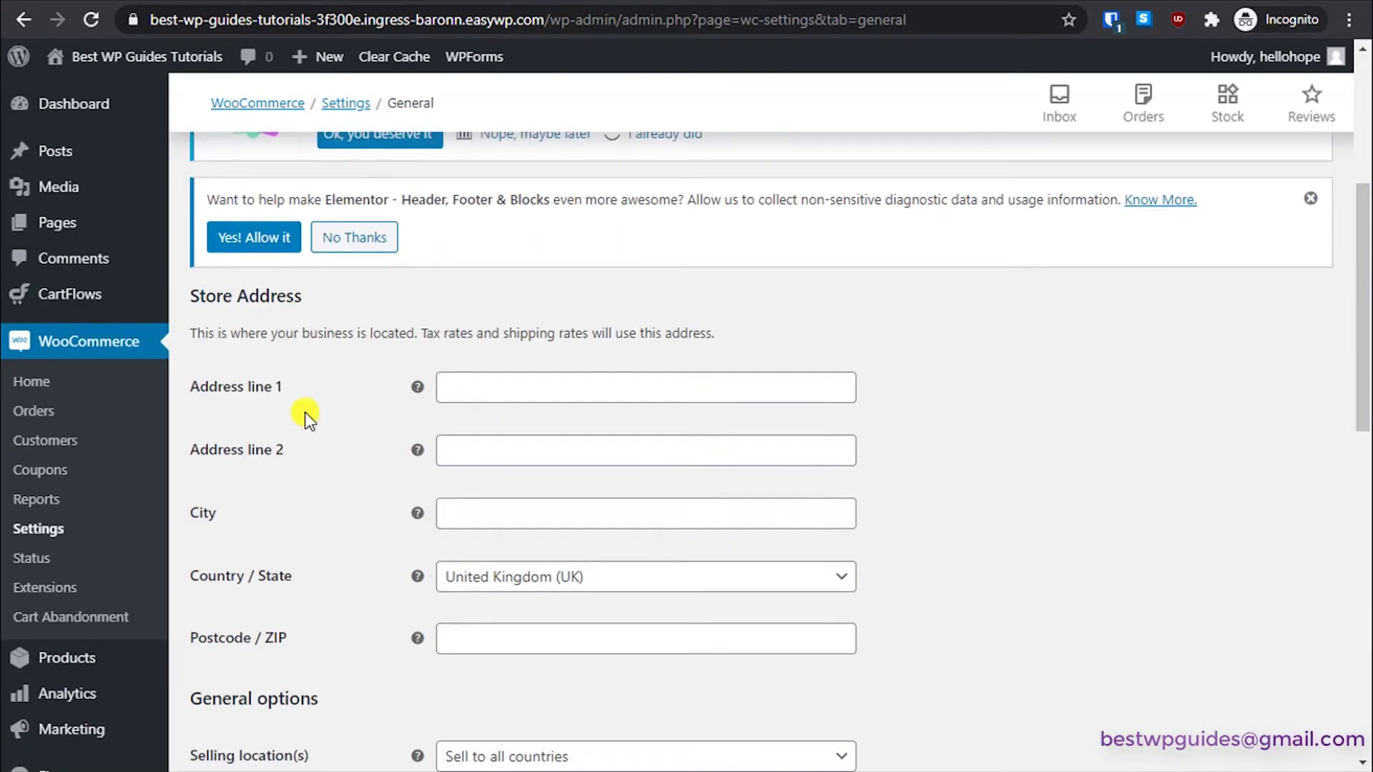
{"action": "scroll", "coordinate": [148, 582], "scroll_direction": "up", "scroll_amount": 4}
{"action": "scroll", "coordinate": [213, 293], "scroll_direction": "up", "scroll_amount": 1}
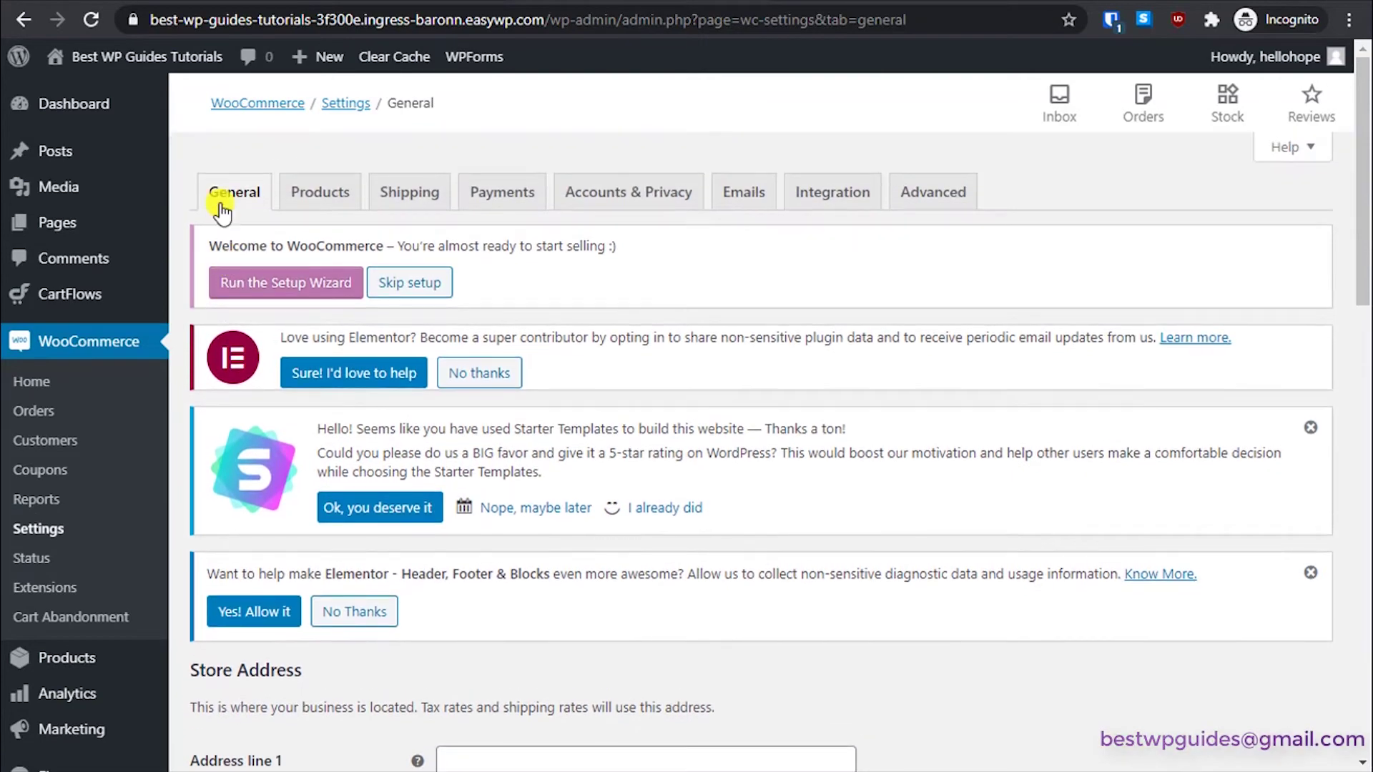
{"action": "scroll", "coordinate": [287, 492], "scroll_direction": "down", "scroll_amount": 12}
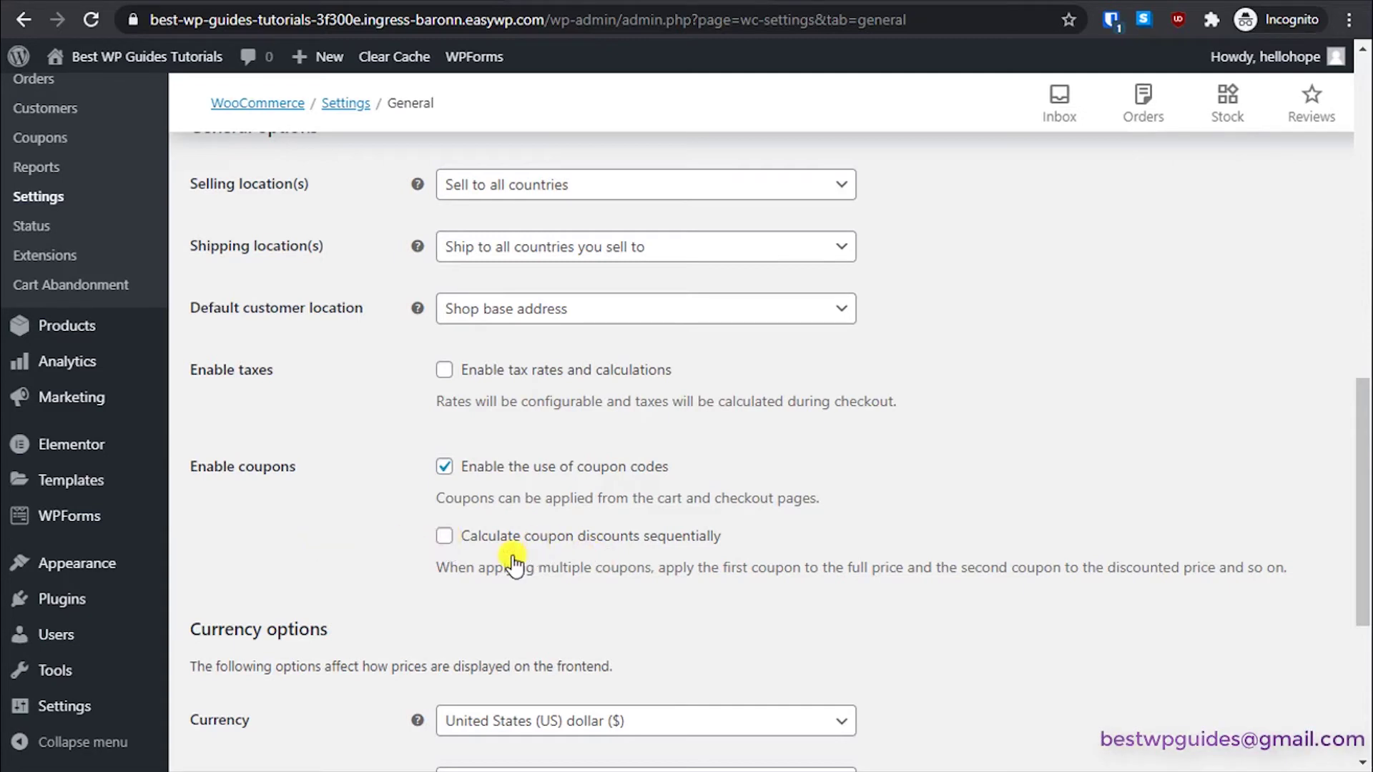
Step: Enable 'Calculate coupon discounts sequentially' in the General settings
{"action": "left_click", "coordinate": [444, 536]}
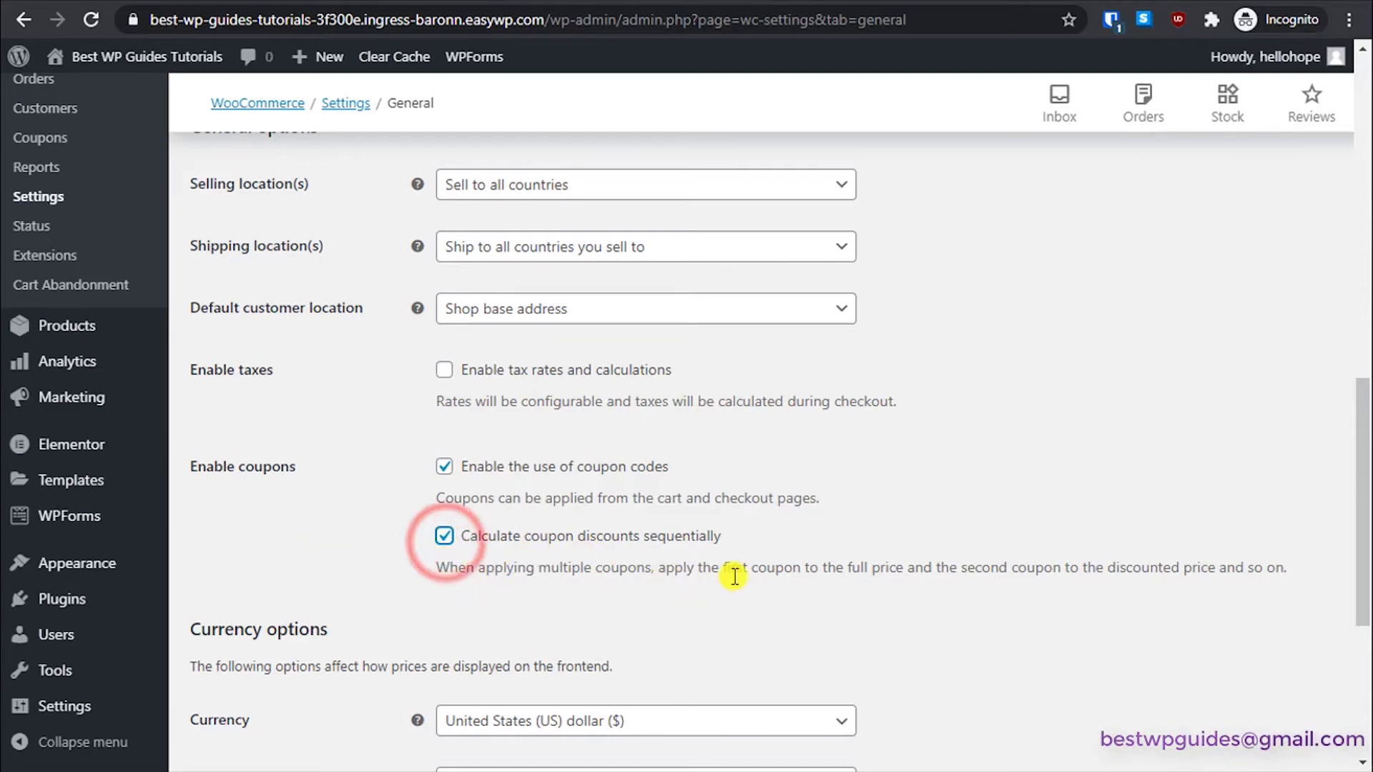
{"action": "left_click_drag", "start_coordinate": [724, 568], "coordinate": [801, 568]}
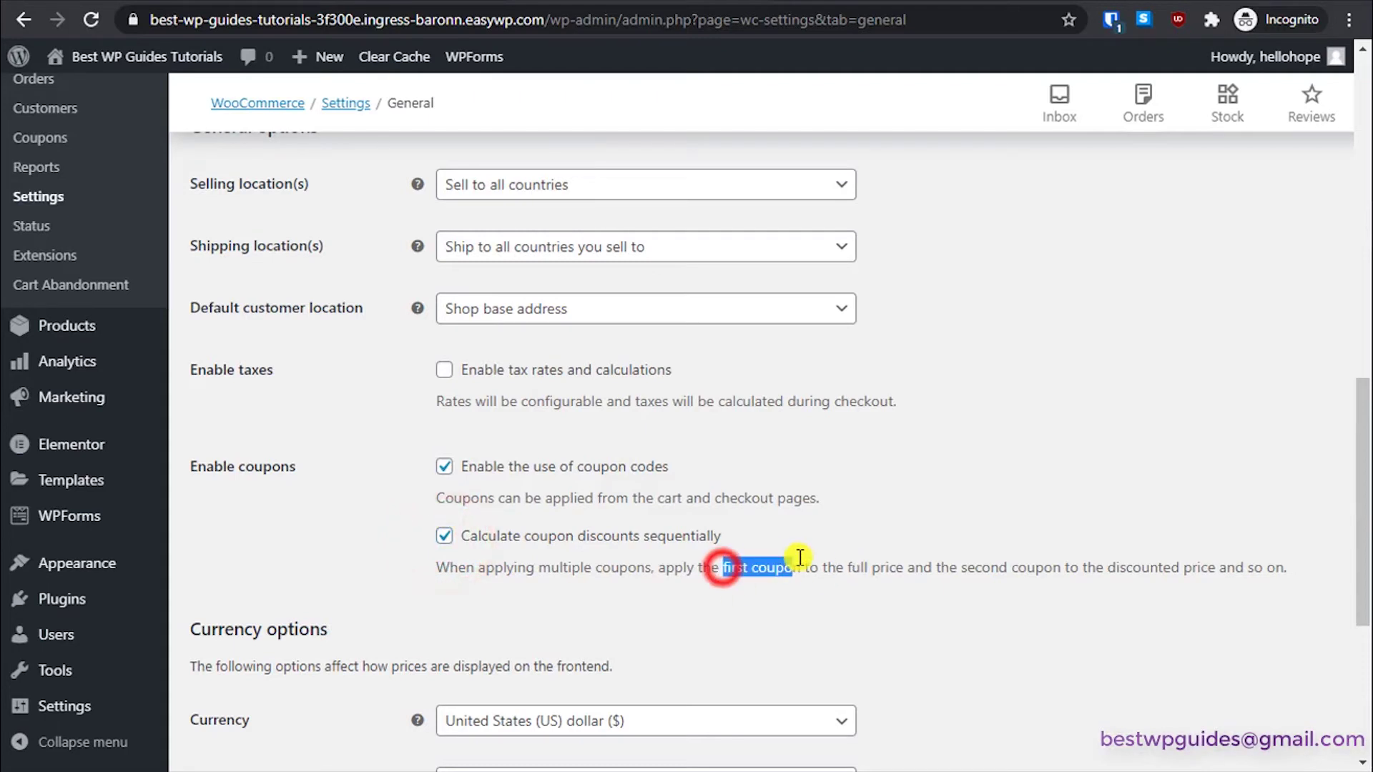
{"action": "left_click", "coordinate": [878, 602]}
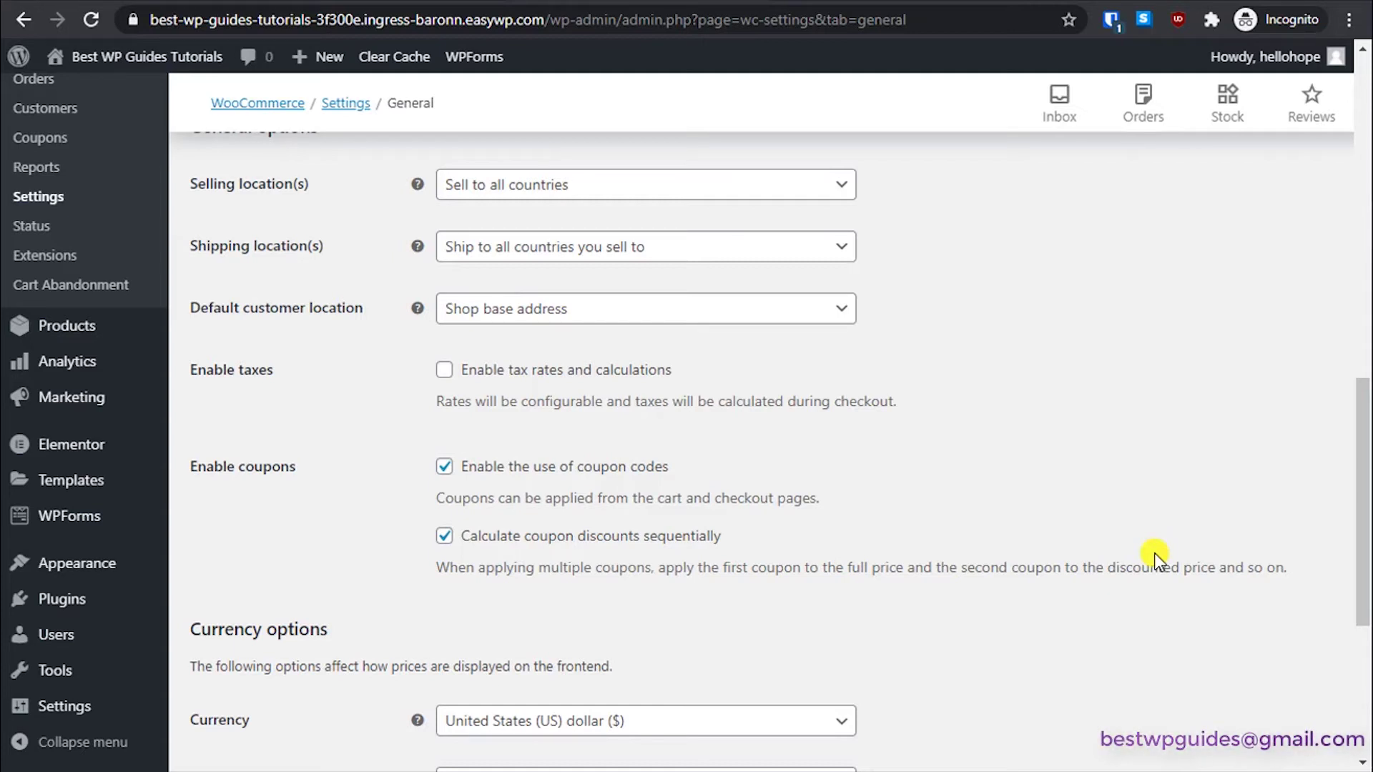
{"action": "scroll", "coordinate": [1154, 552], "scroll_direction": "down", "scroll_amount": 5}
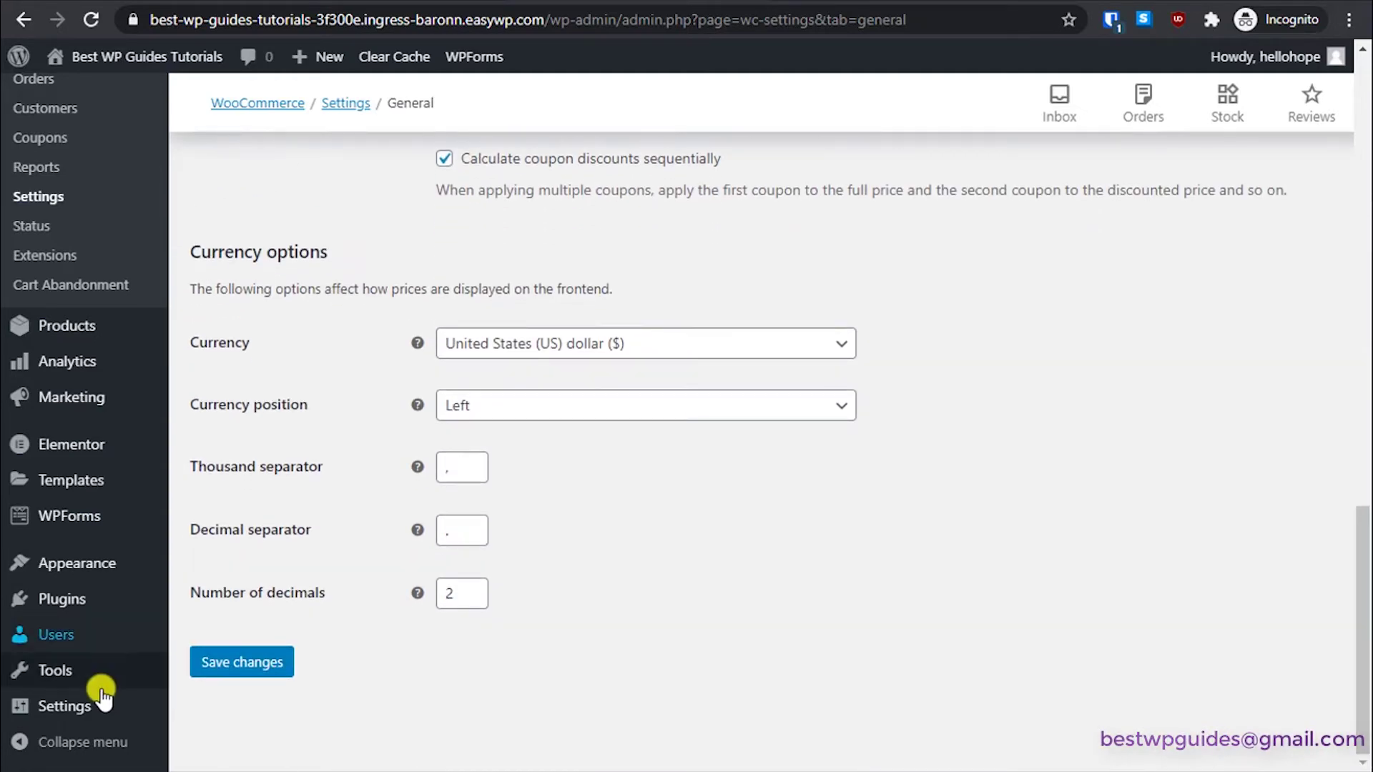
Step: Save the WooCommerce General settings changes
{"action": "mouse_move", "coordinate": [93, 675]}
{"action": "left_click", "coordinate": [225, 668]}
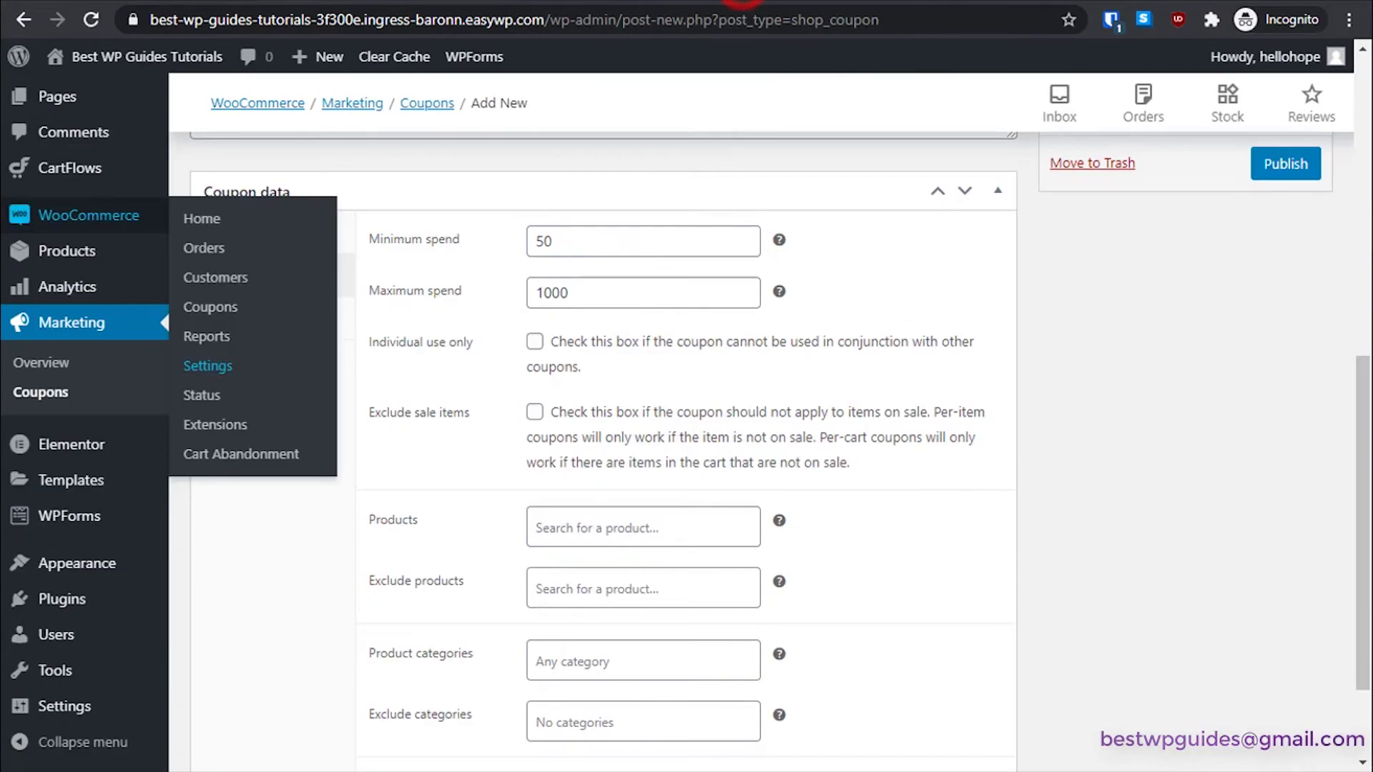
{"action": "left_click", "coordinate": [830, 392]}
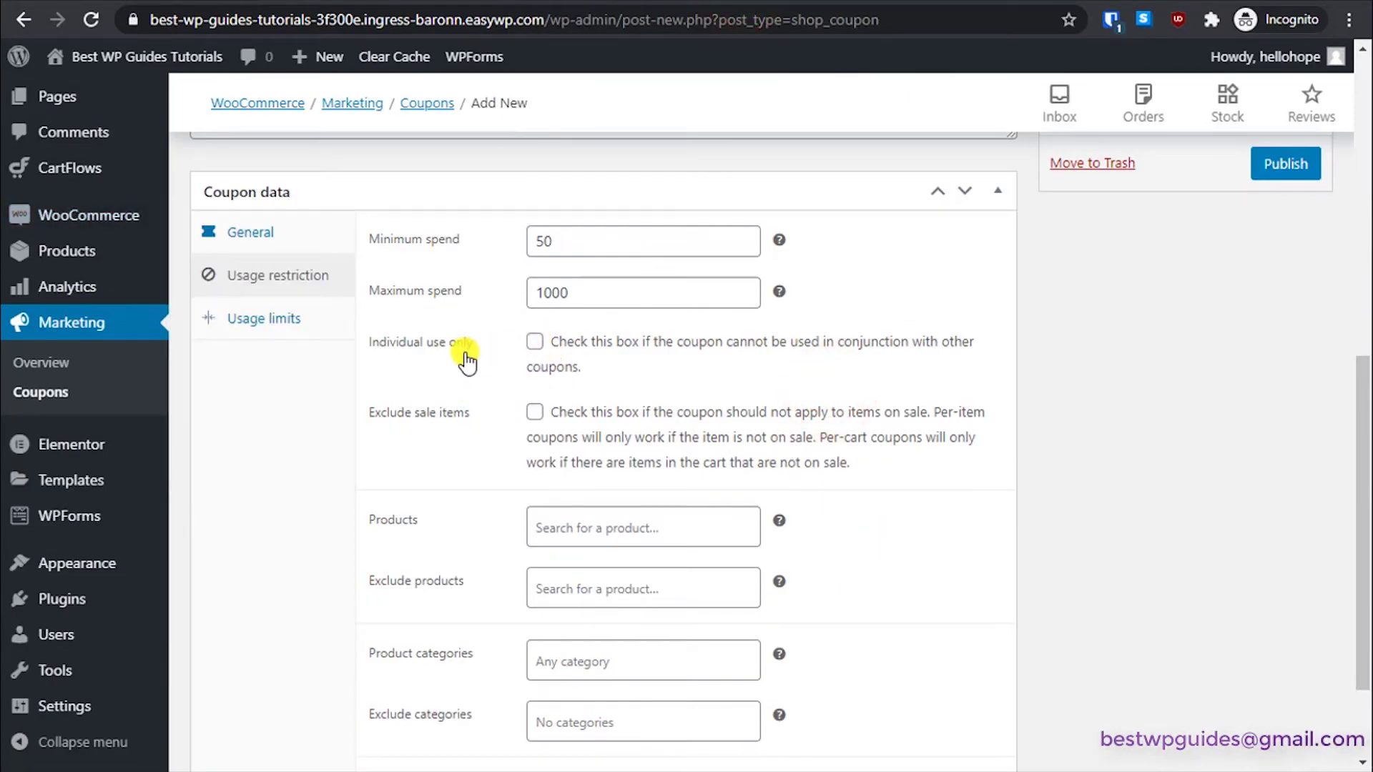
Step: Tick Individual use only on the Welcome coupon, leaving Exclude sale items unticked
{"action": "left_click", "coordinate": [531, 345]}
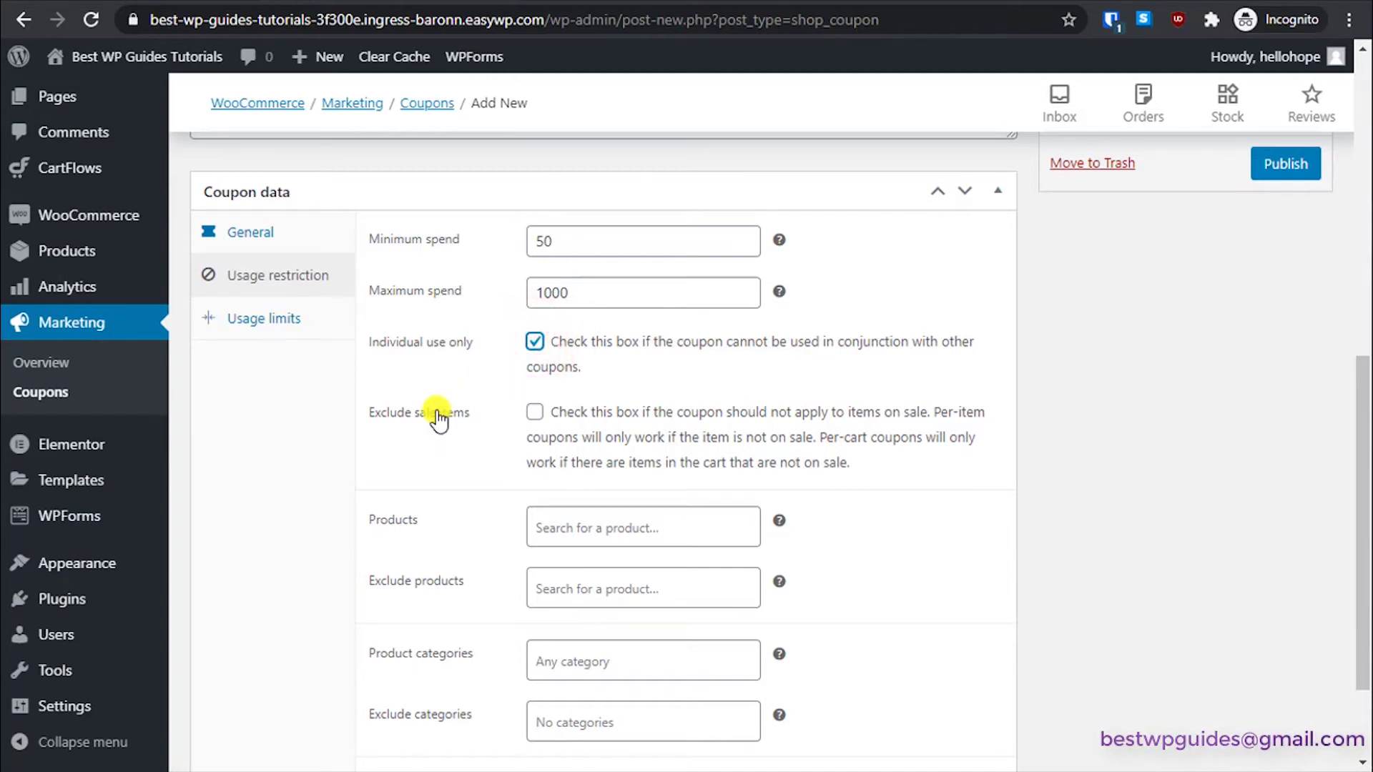
{"action": "scroll", "coordinate": [438, 420], "scroll_direction": "up", "scroll_amount": 3}
{"action": "scroll", "coordinate": [436, 409], "scroll_direction": "down", "scroll_amount": 1}
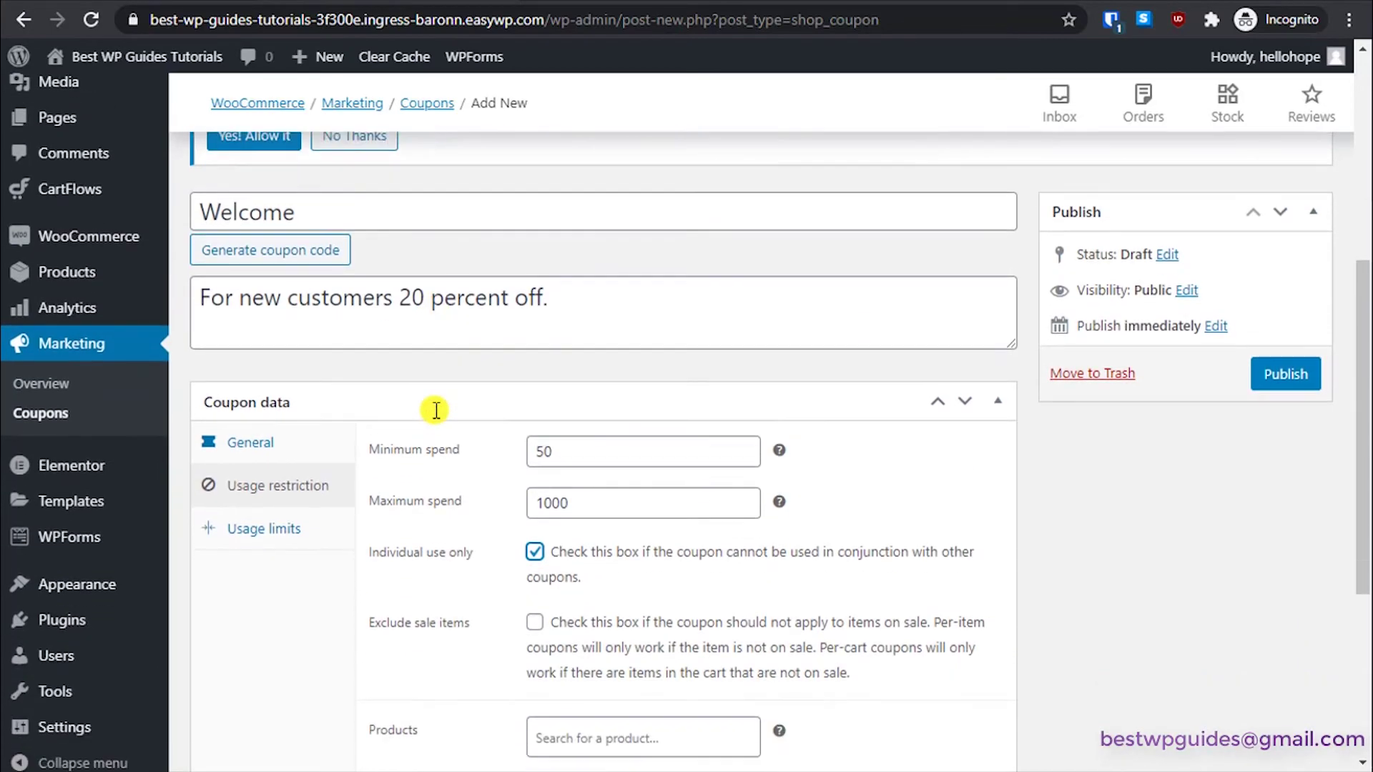
{"action": "scroll", "coordinate": [435, 410], "scroll_direction": "down", "scroll_amount": 1}
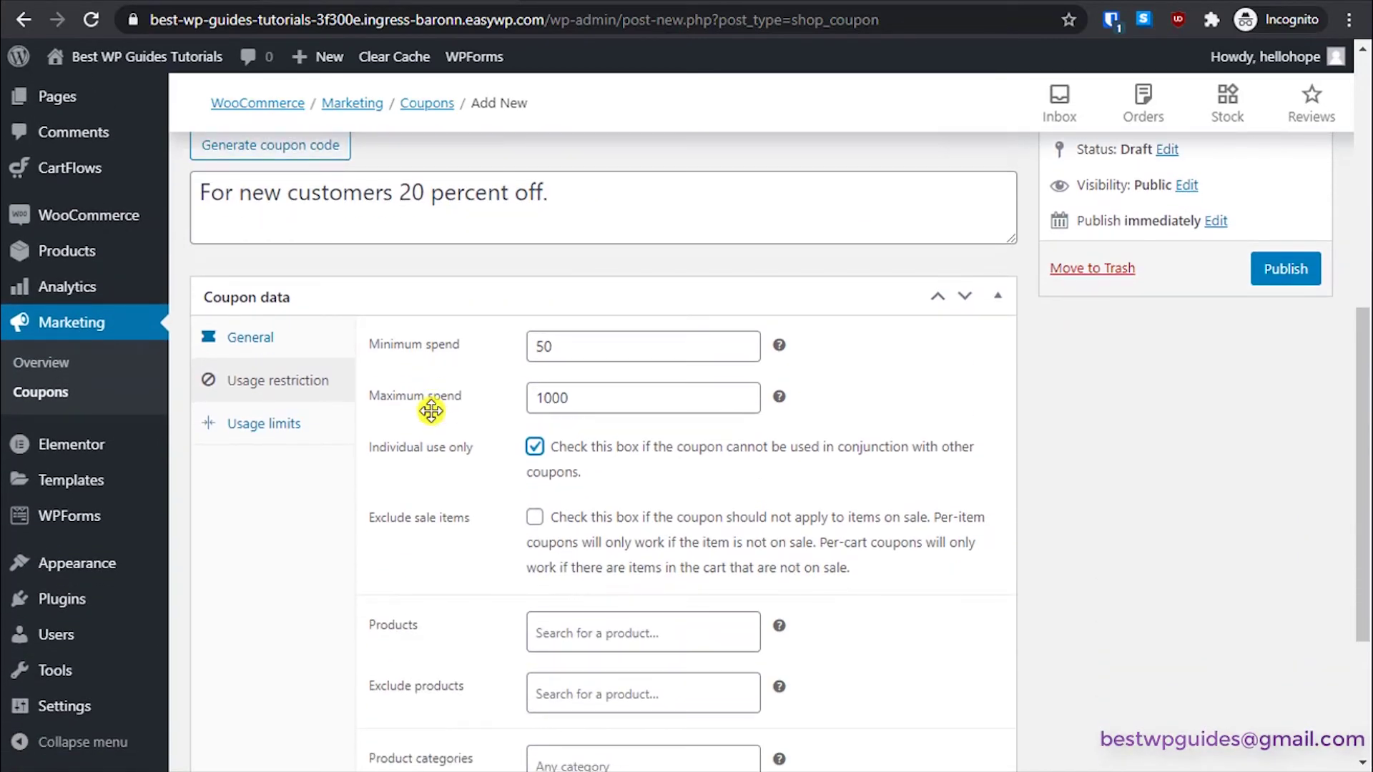
{"action": "scroll", "coordinate": [431, 411], "scroll_direction": "down", "scroll_amount": 2}
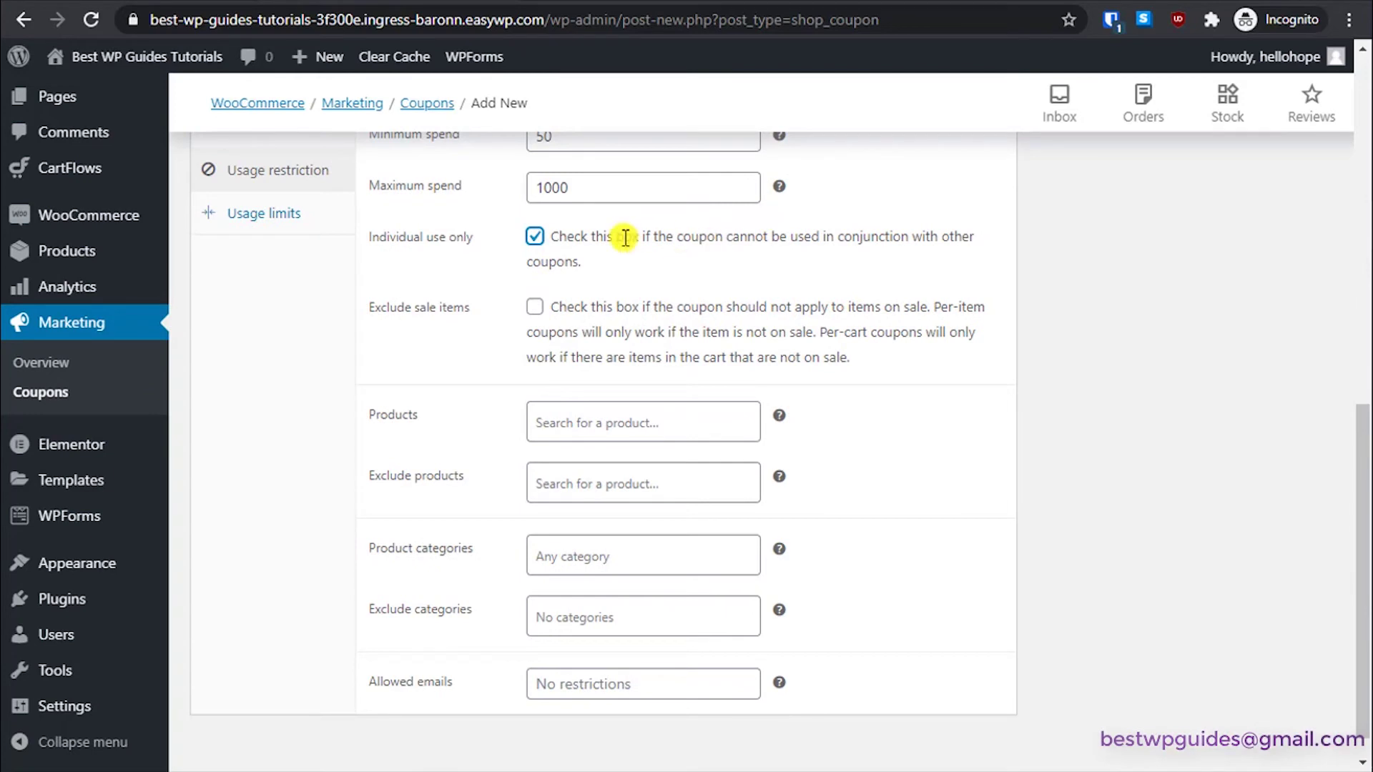
{"action": "left_click_drag", "start_coordinate": [536, 307], "coordinate": [418, 314]}
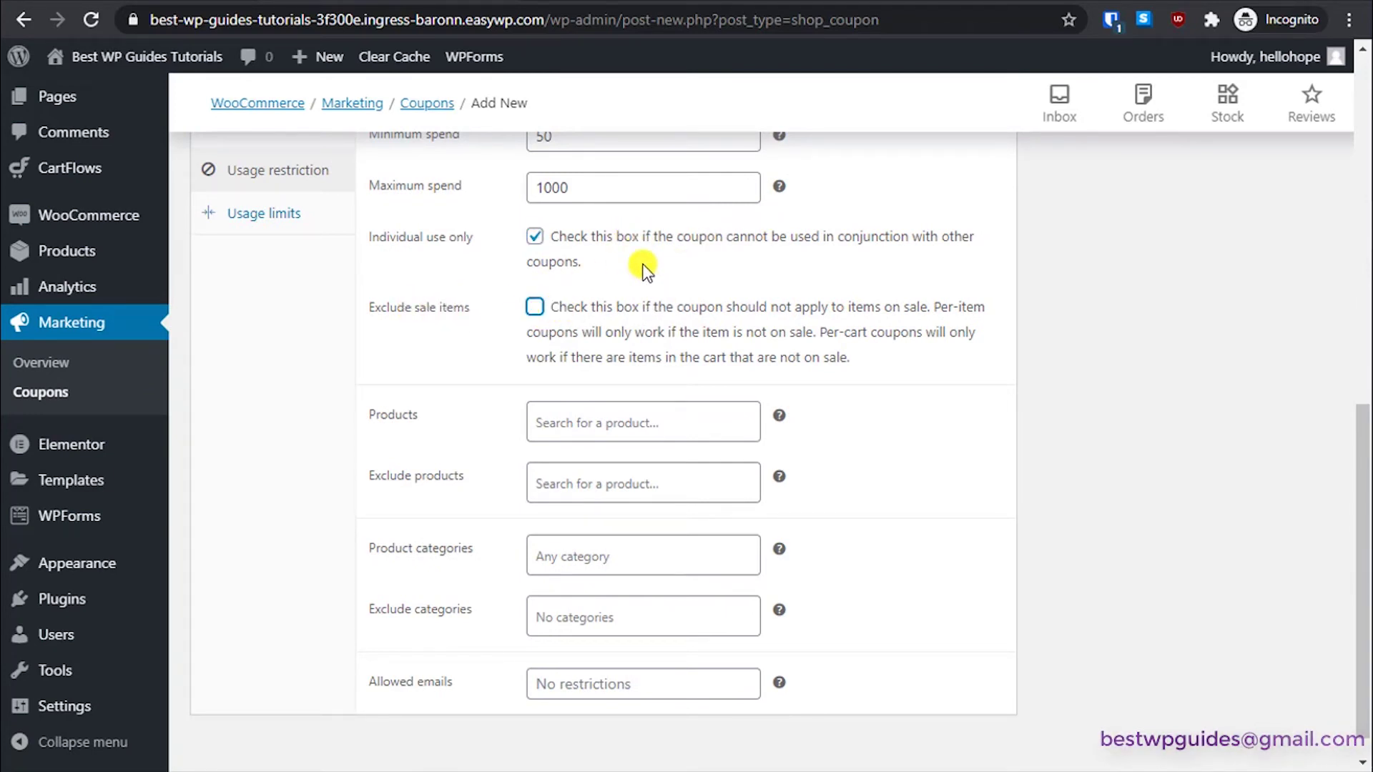
{"action": "left_click", "coordinate": [535, 308]}
{"action": "left_click", "coordinate": [589, 423]}
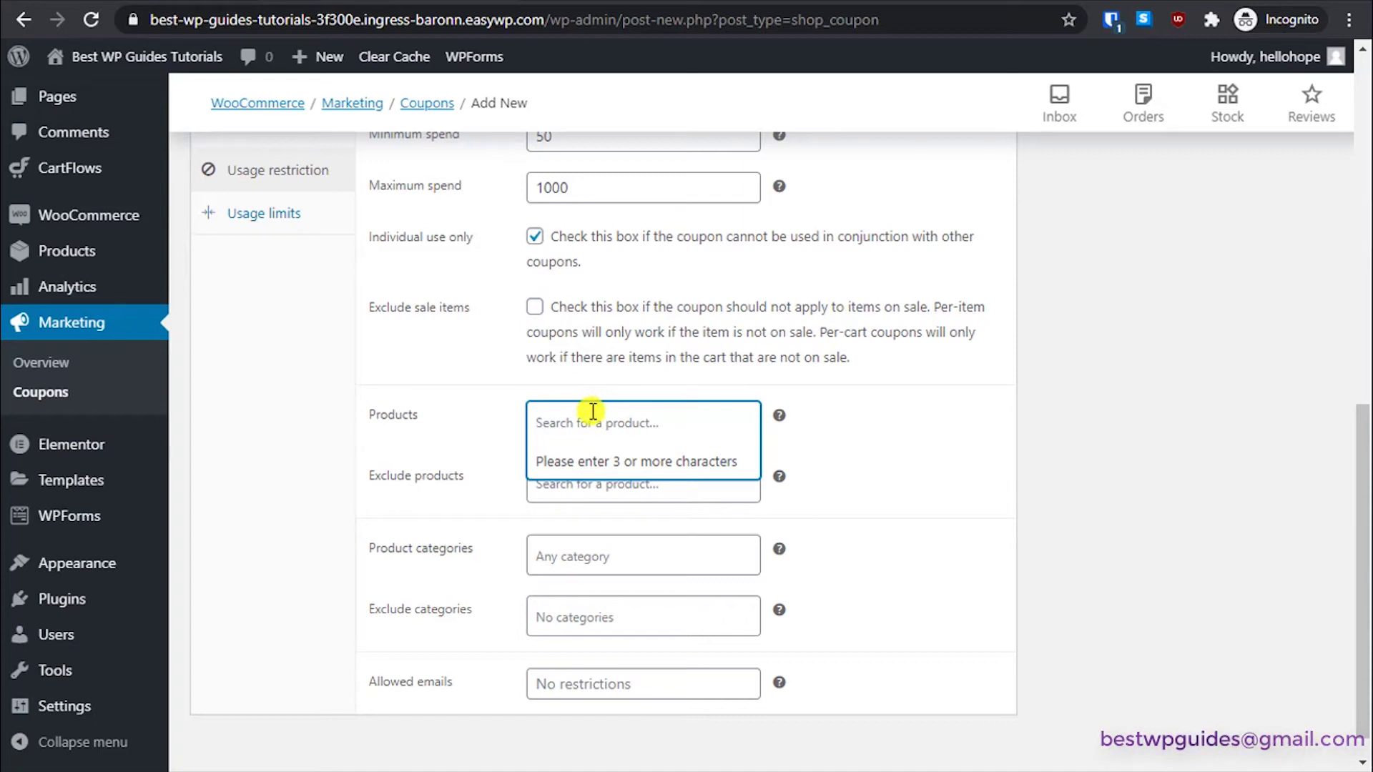
{"action": "type", "text": "nik"}
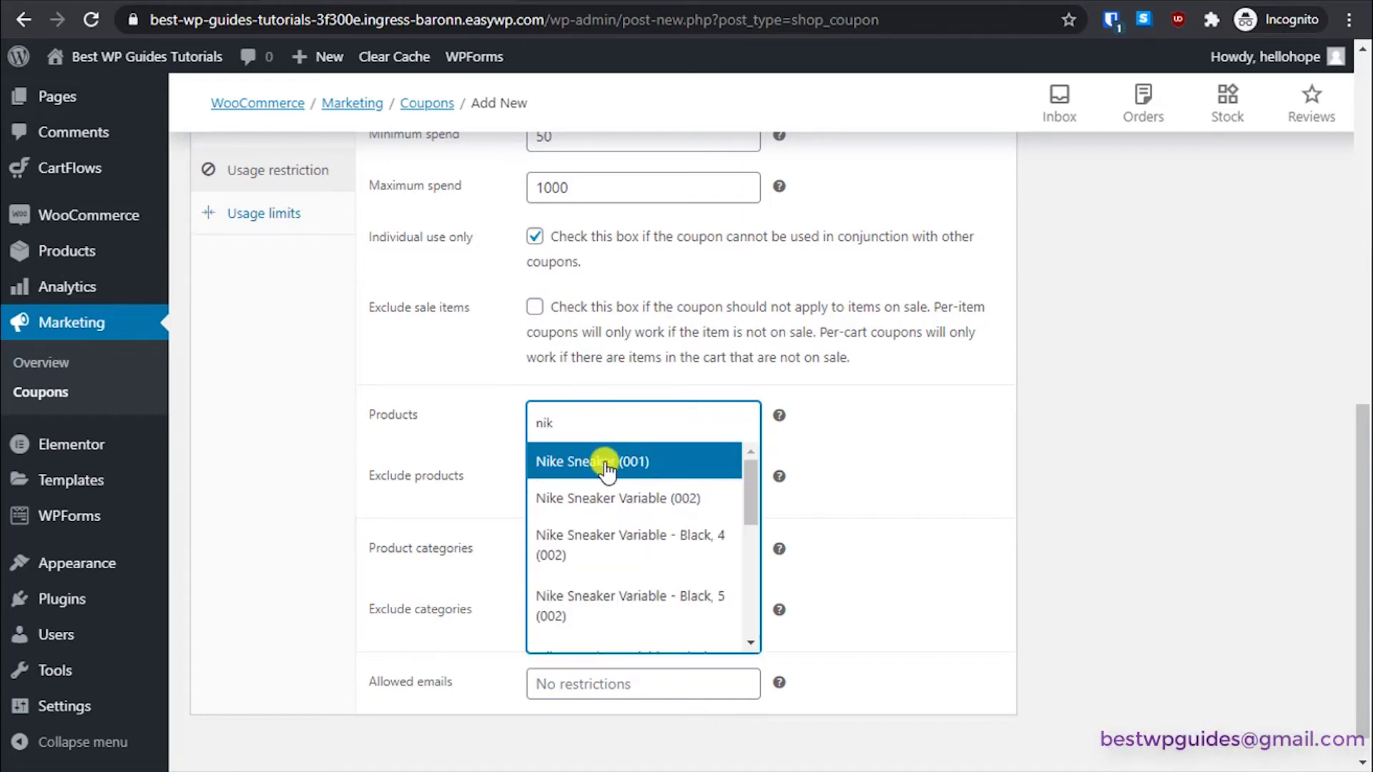
{"action": "left_click", "coordinate": [602, 466]}
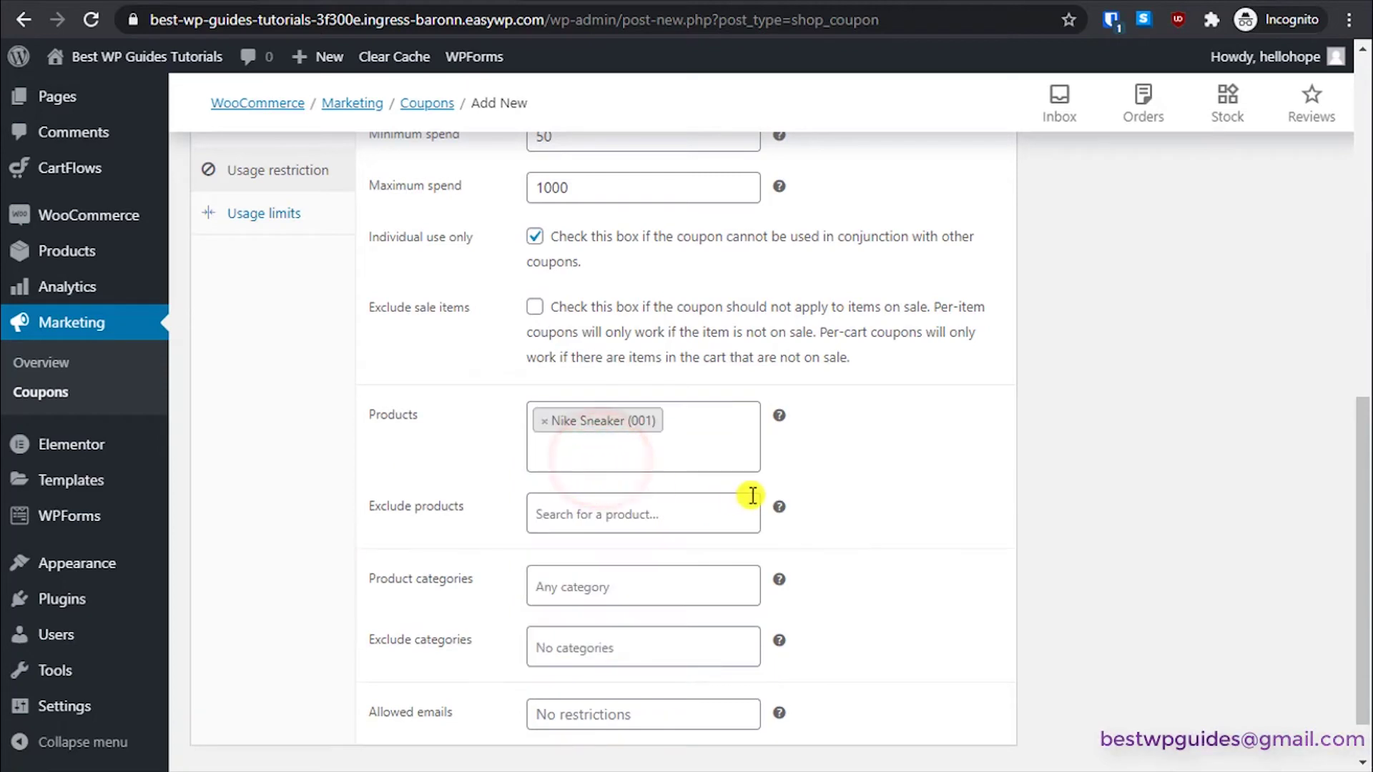
{"action": "left_click", "coordinate": [544, 422]}
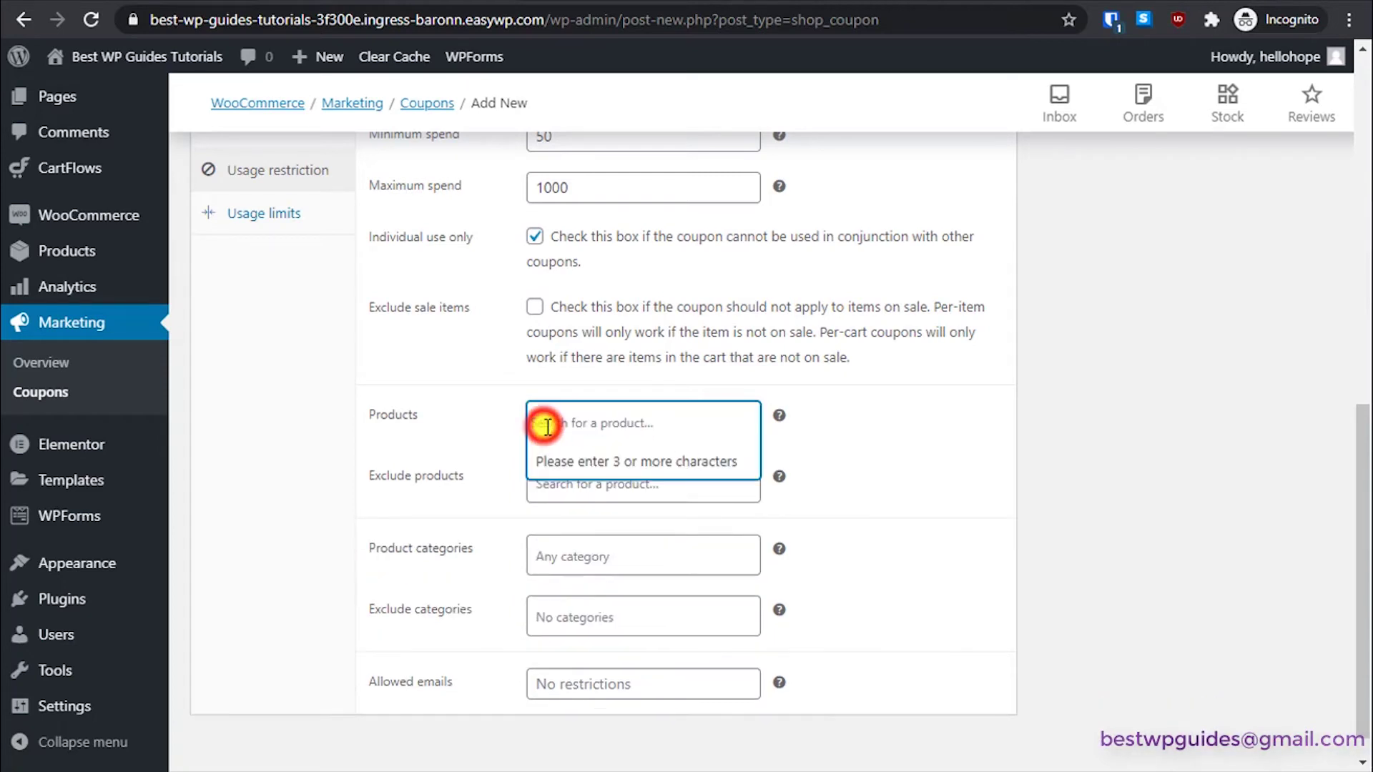
{"action": "left_click", "coordinate": [429, 489]}
{"action": "left_click", "coordinate": [586, 483]}
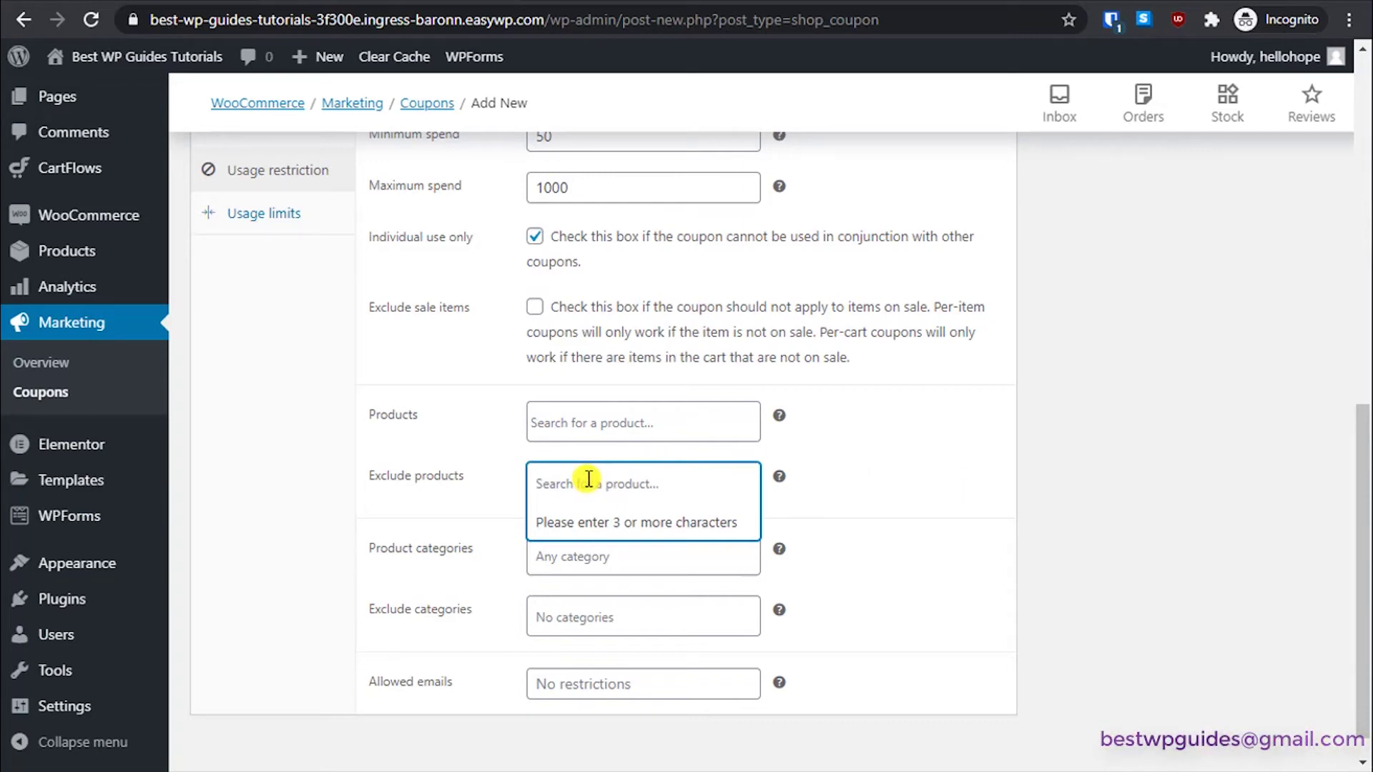
{"action": "left_click", "coordinate": [901, 502]}
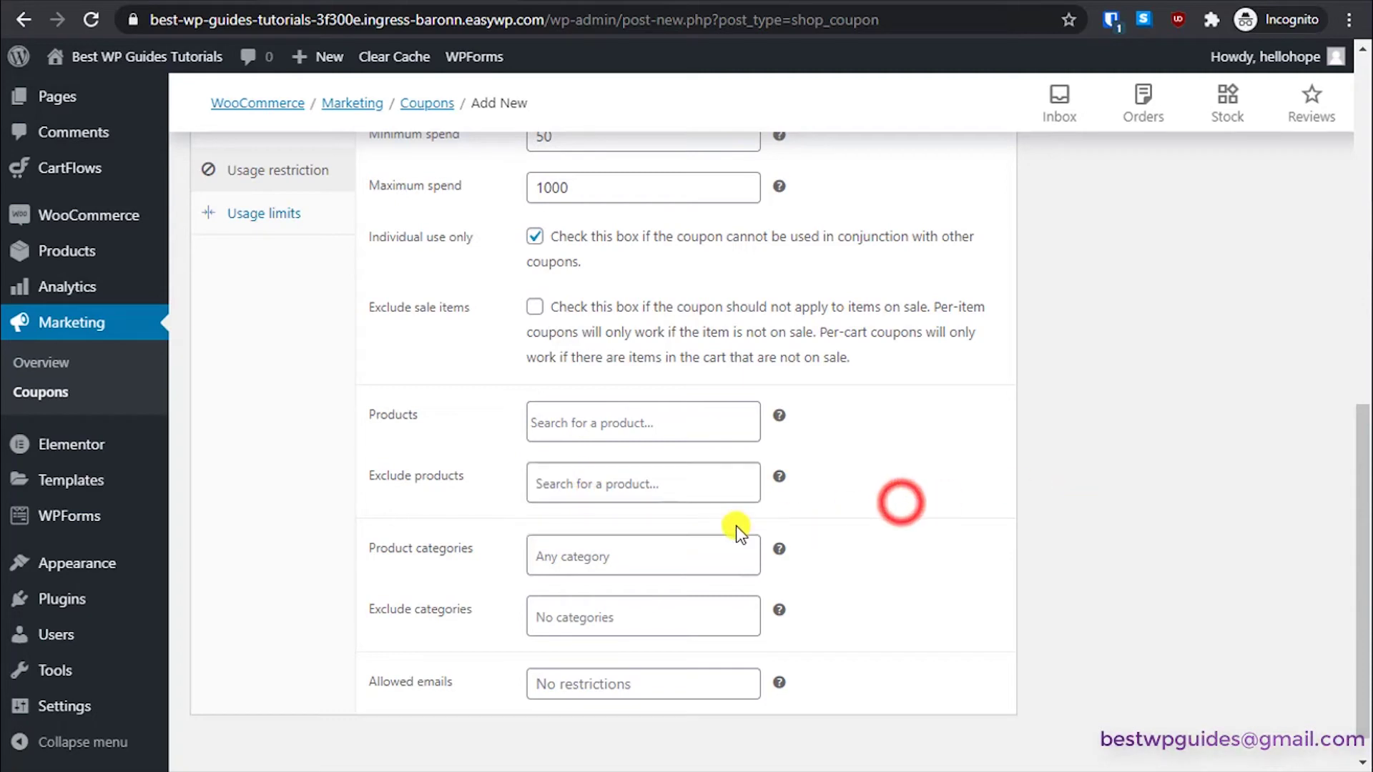
{"action": "left_click", "coordinate": [654, 542]}
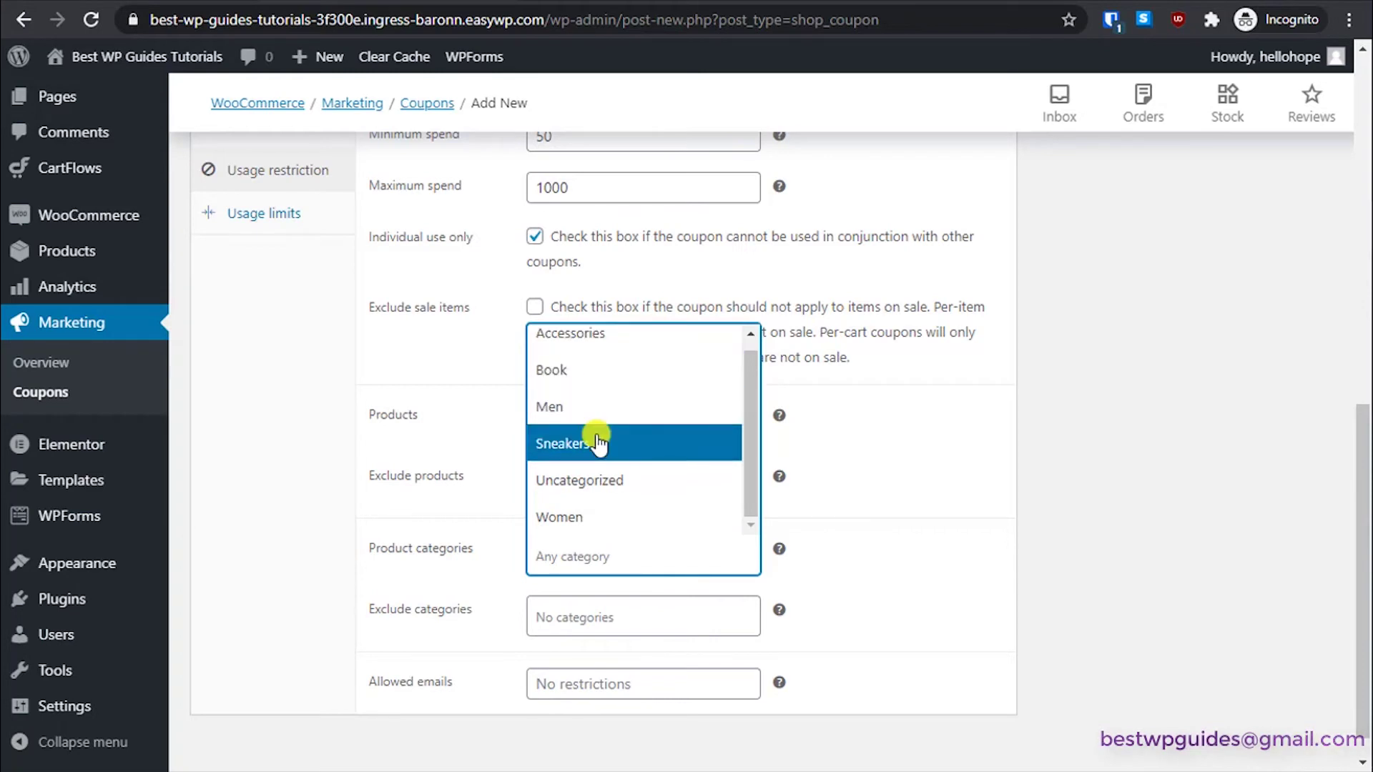
{"action": "left_click", "coordinate": [928, 499]}
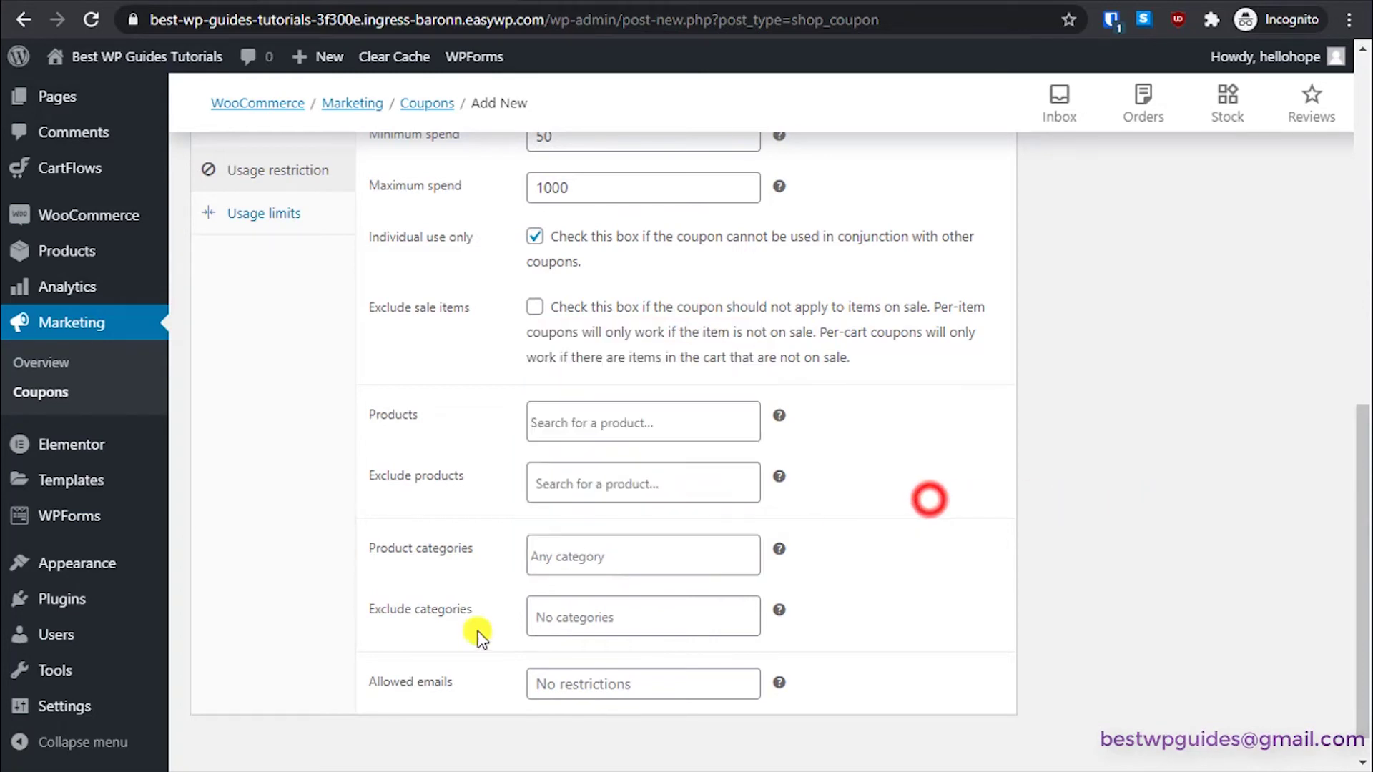
{"action": "left_click", "coordinate": [589, 615]}
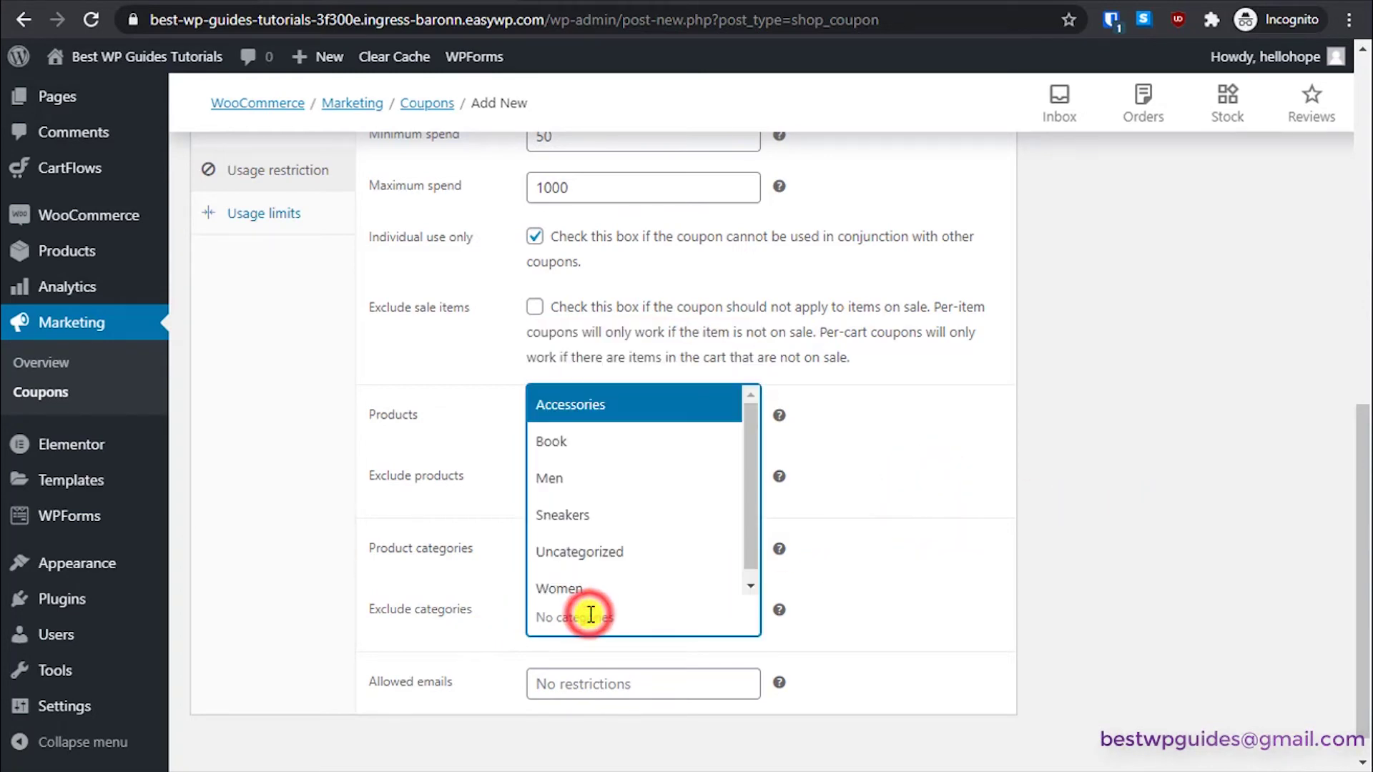
{"action": "left_click", "coordinate": [582, 438]}
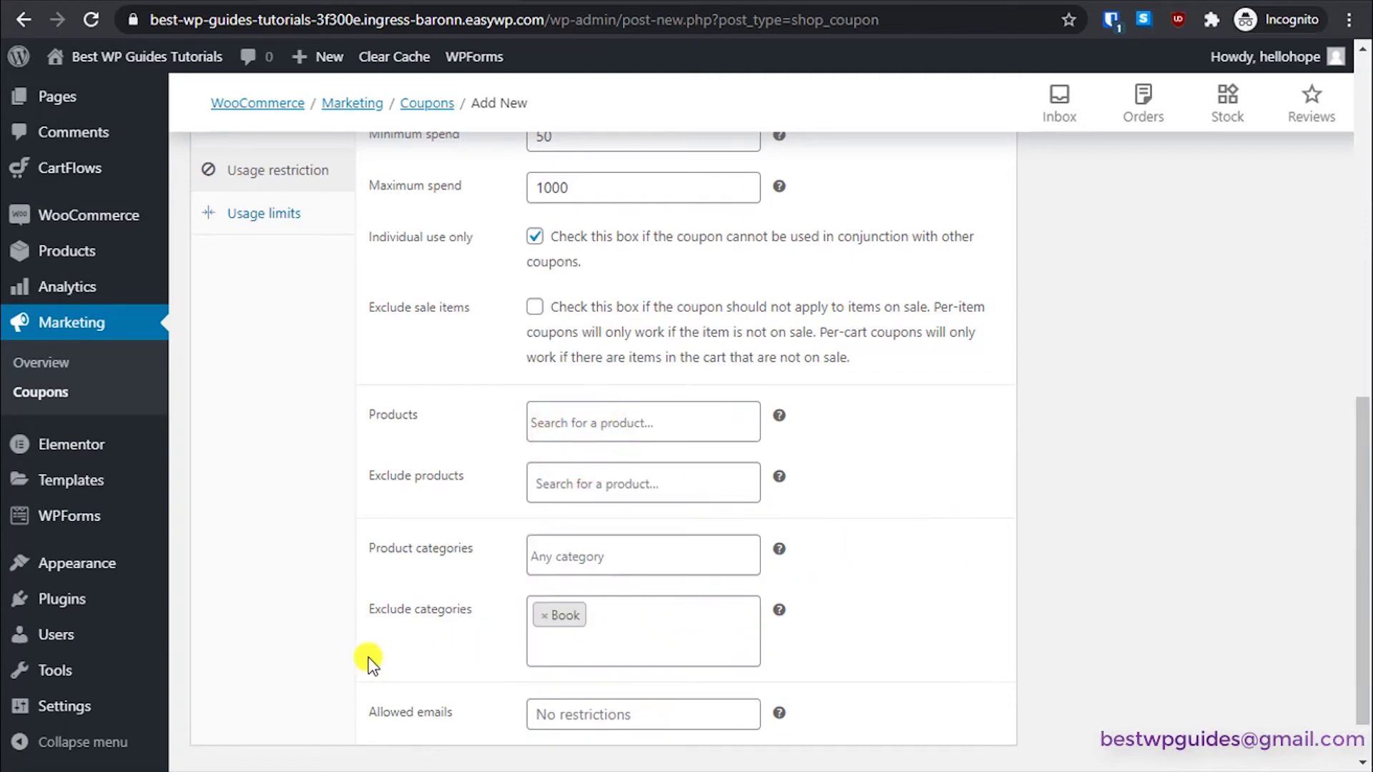
{"action": "scroll", "coordinate": [368, 658], "scroll_direction": "down", "scroll_amount": 1}
{"action": "left_click", "coordinate": [628, 652]}
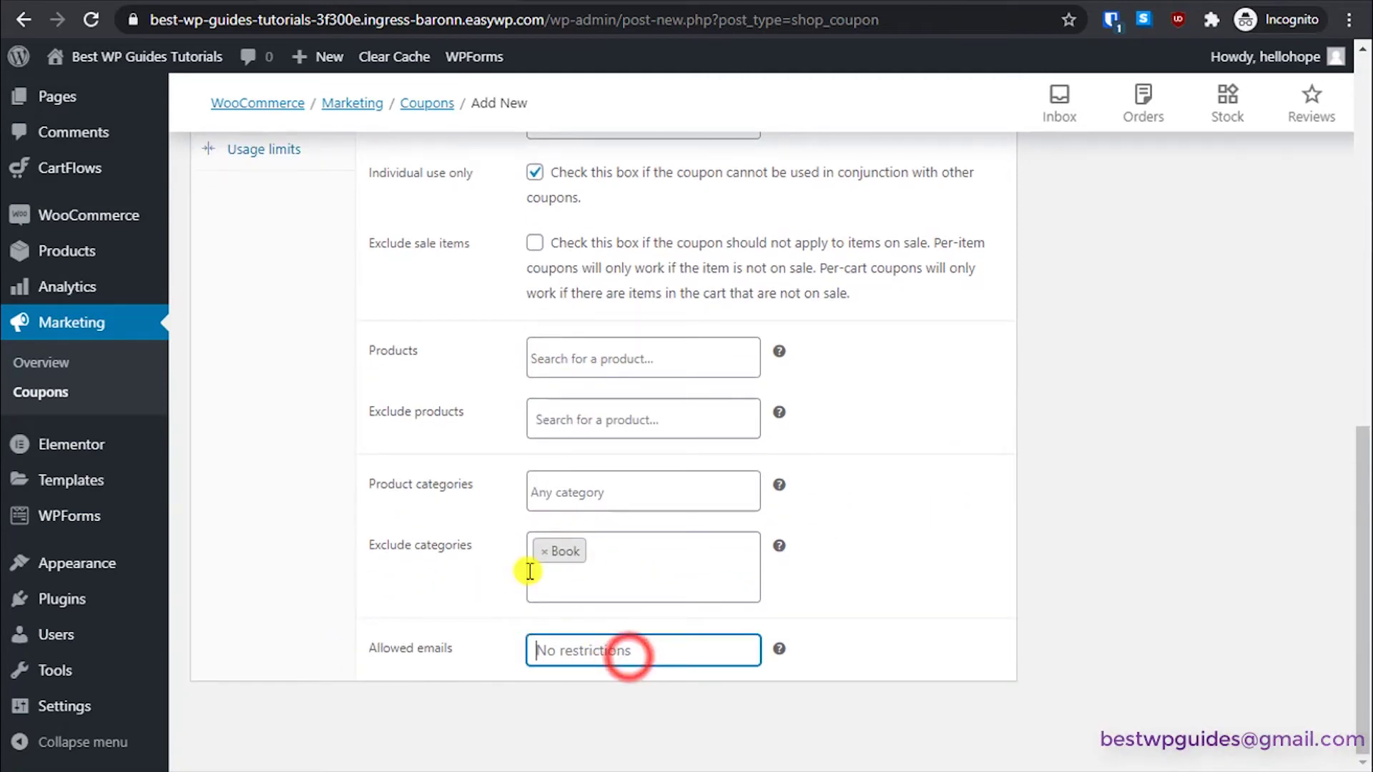
{"action": "left_click", "coordinate": [545, 551]}
{"action": "left_click", "coordinate": [551, 649]}
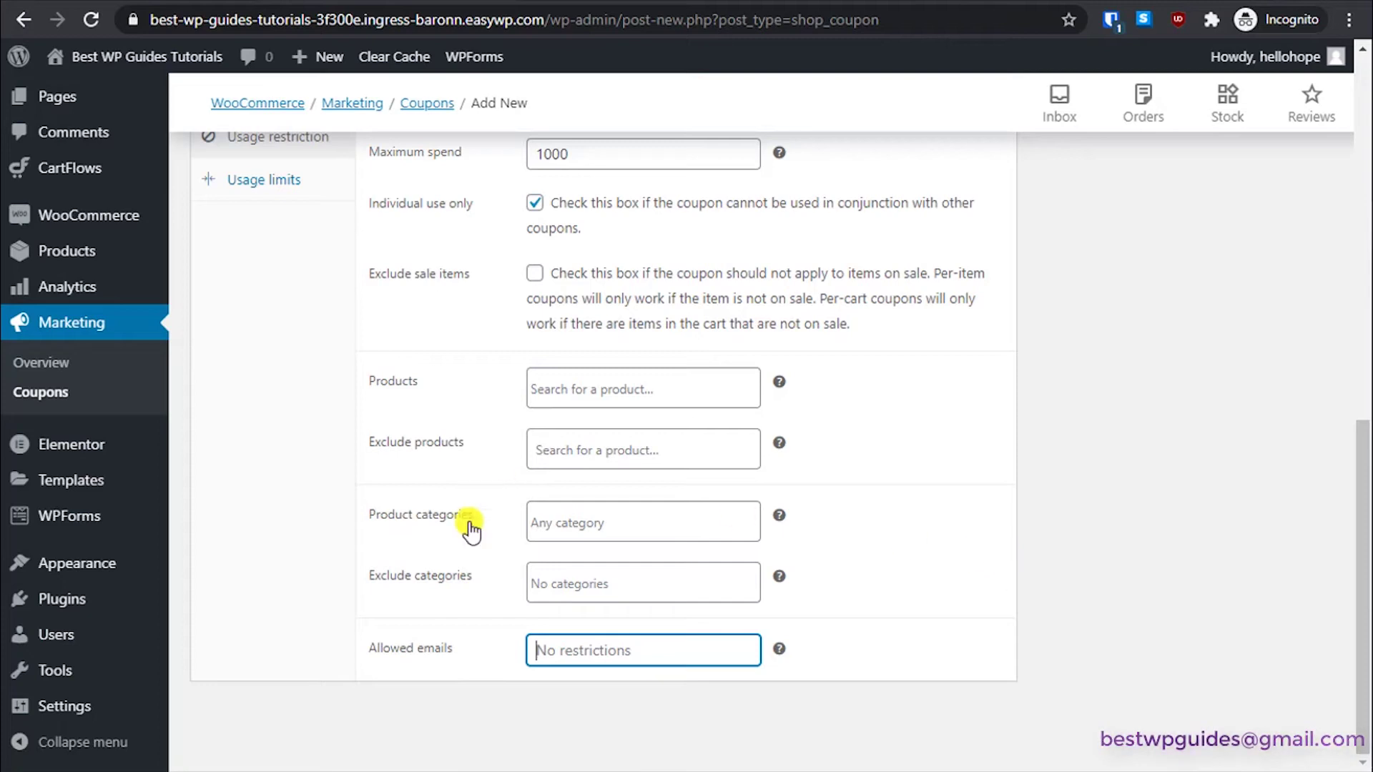
{"action": "left_click", "coordinate": [551, 651]}
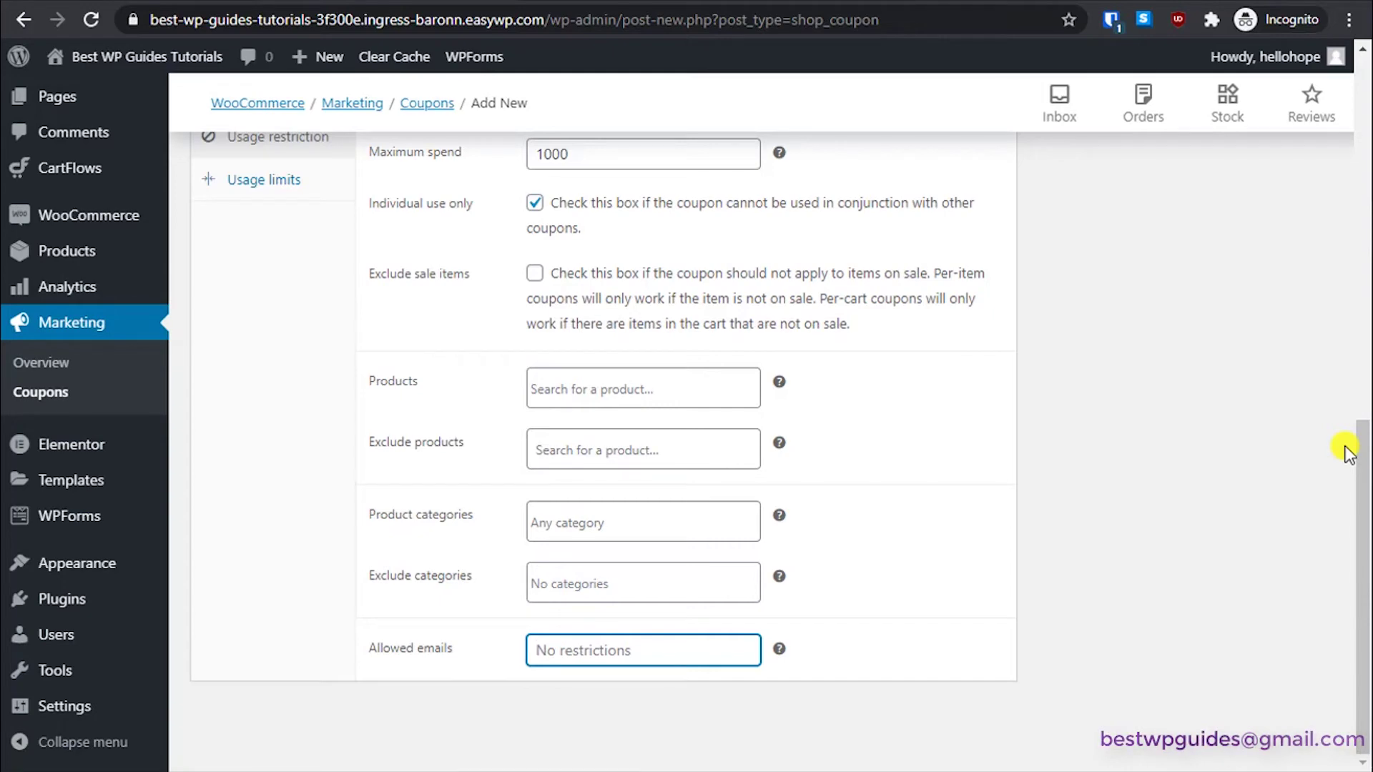
{"action": "scroll", "coordinate": [894, 433], "scroll_direction": "up", "scroll_amount": 2}
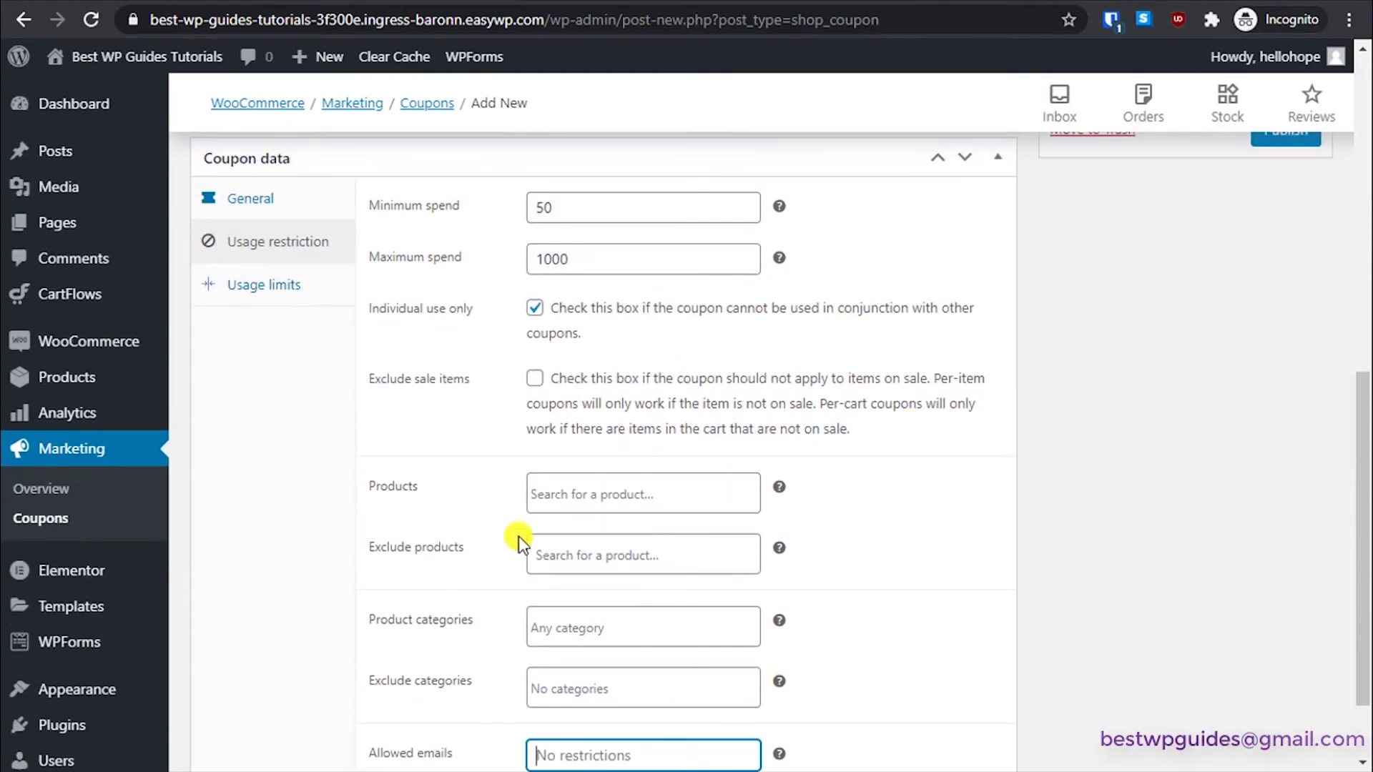
Step: Set Usage limit per coupon to 1000 on the Usage limits tab
{"action": "scroll", "coordinate": [429, 533], "scroll_direction": "down", "scroll_amount": 2}
{"action": "scroll", "coordinate": [298, 522], "scroll_direction": "up", "scroll_amount": 3}
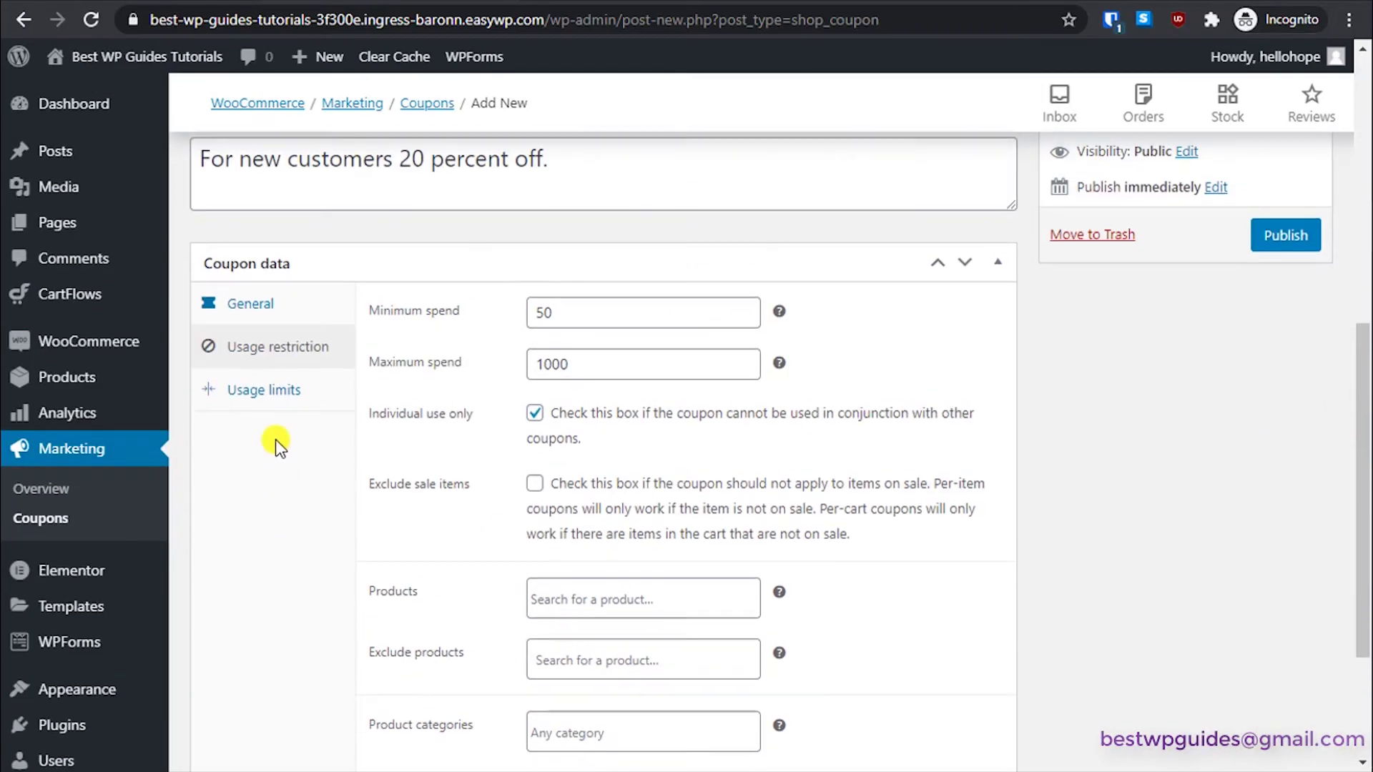
{"action": "left_click", "coordinate": [279, 401]}
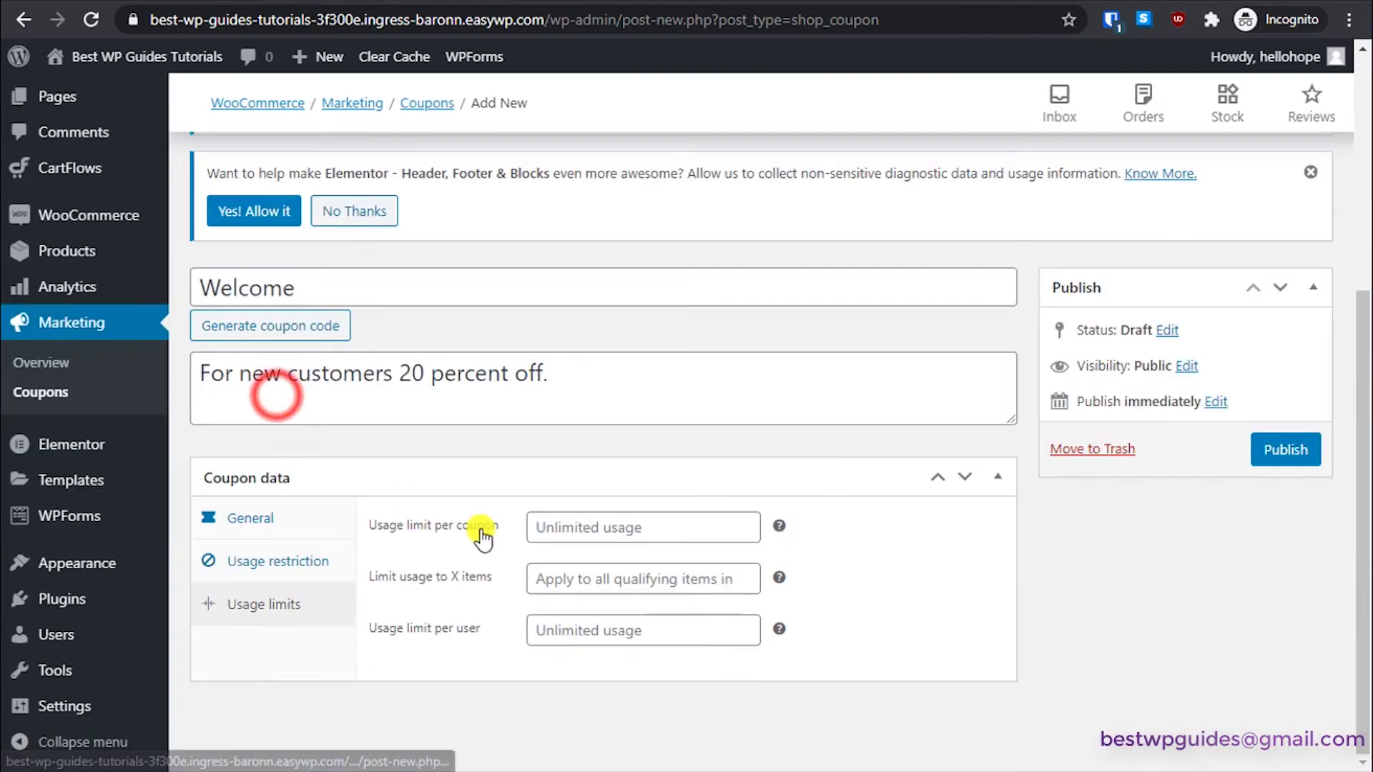
{"action": "left_click", "coordinate": [600, 529]}
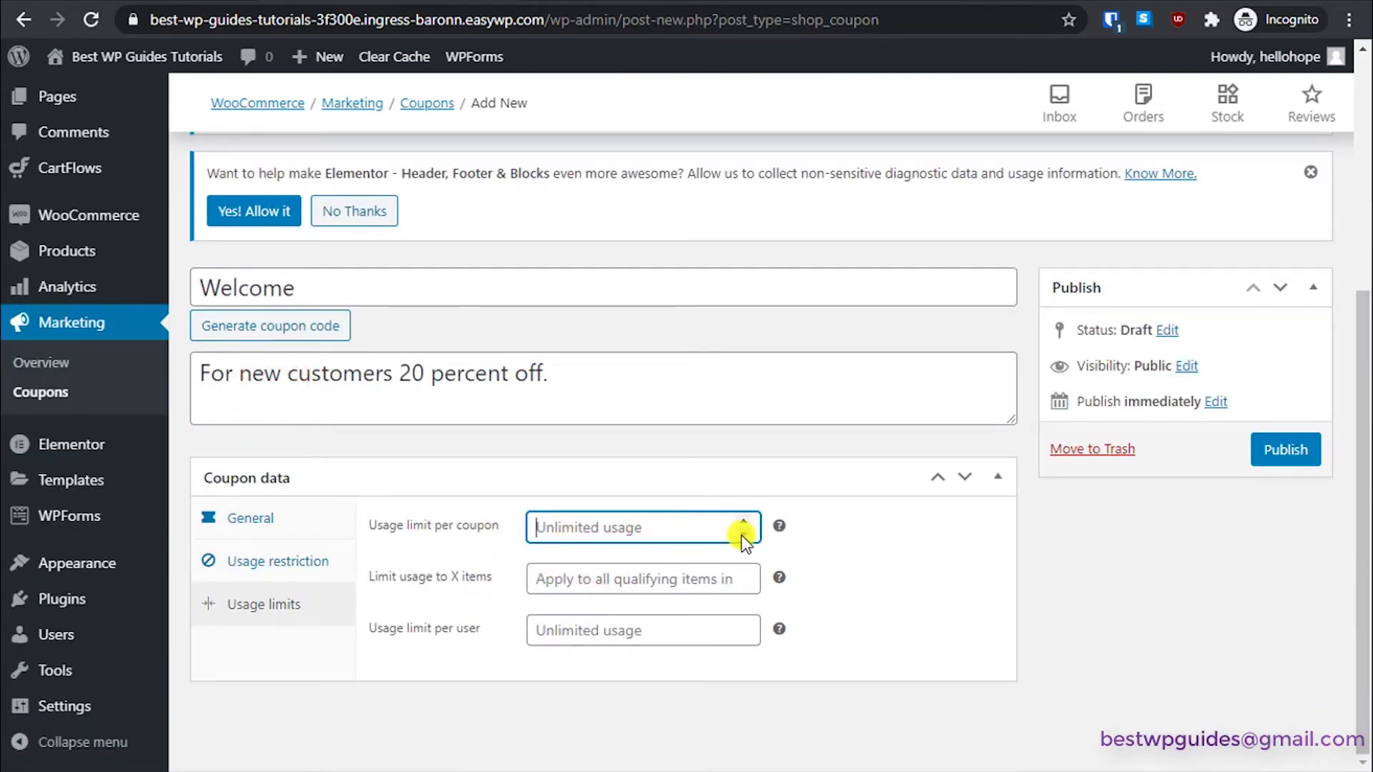
{"action": "mouse_move", "coordinate": [780, 527]}
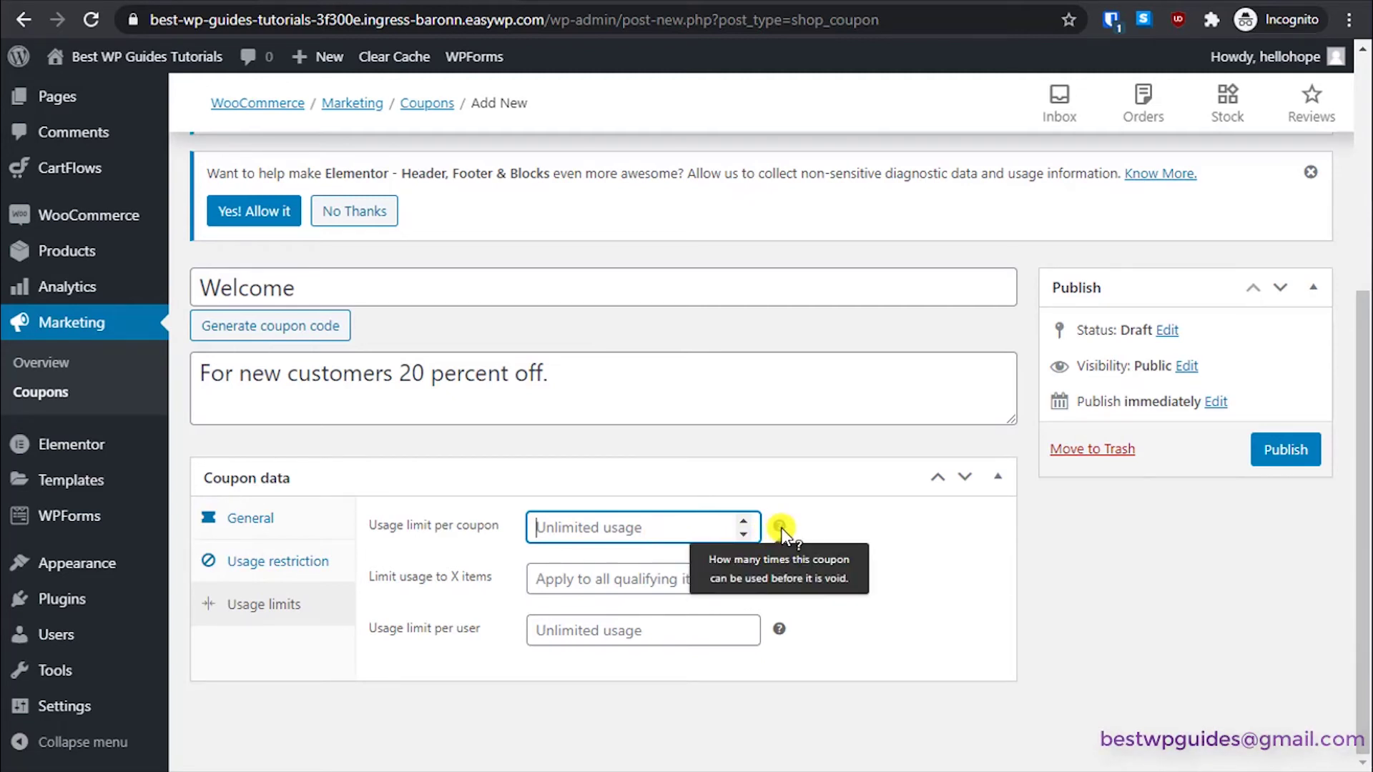
{"action": "left_click", "coordinate": [604, 527]}
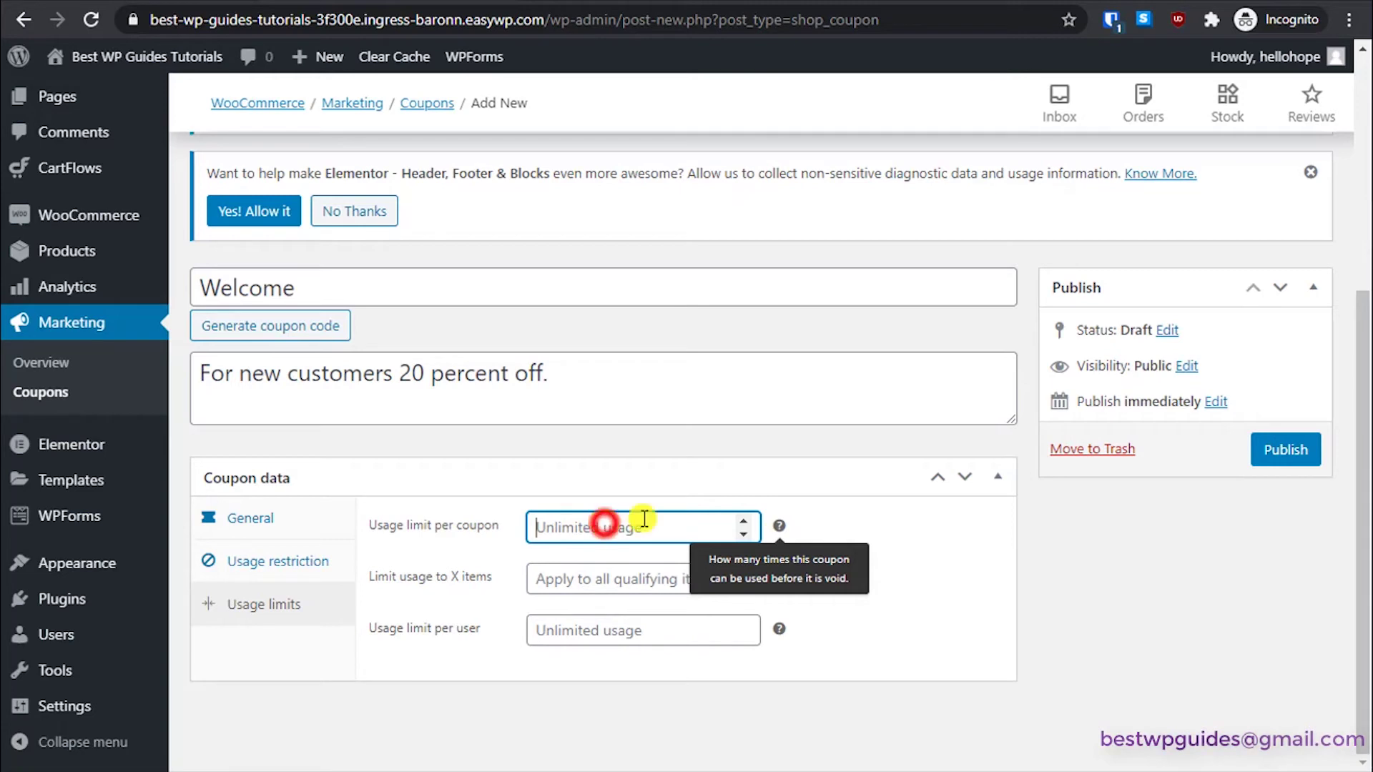
{"action": "left_click", "coordinate": [1173, 613]}
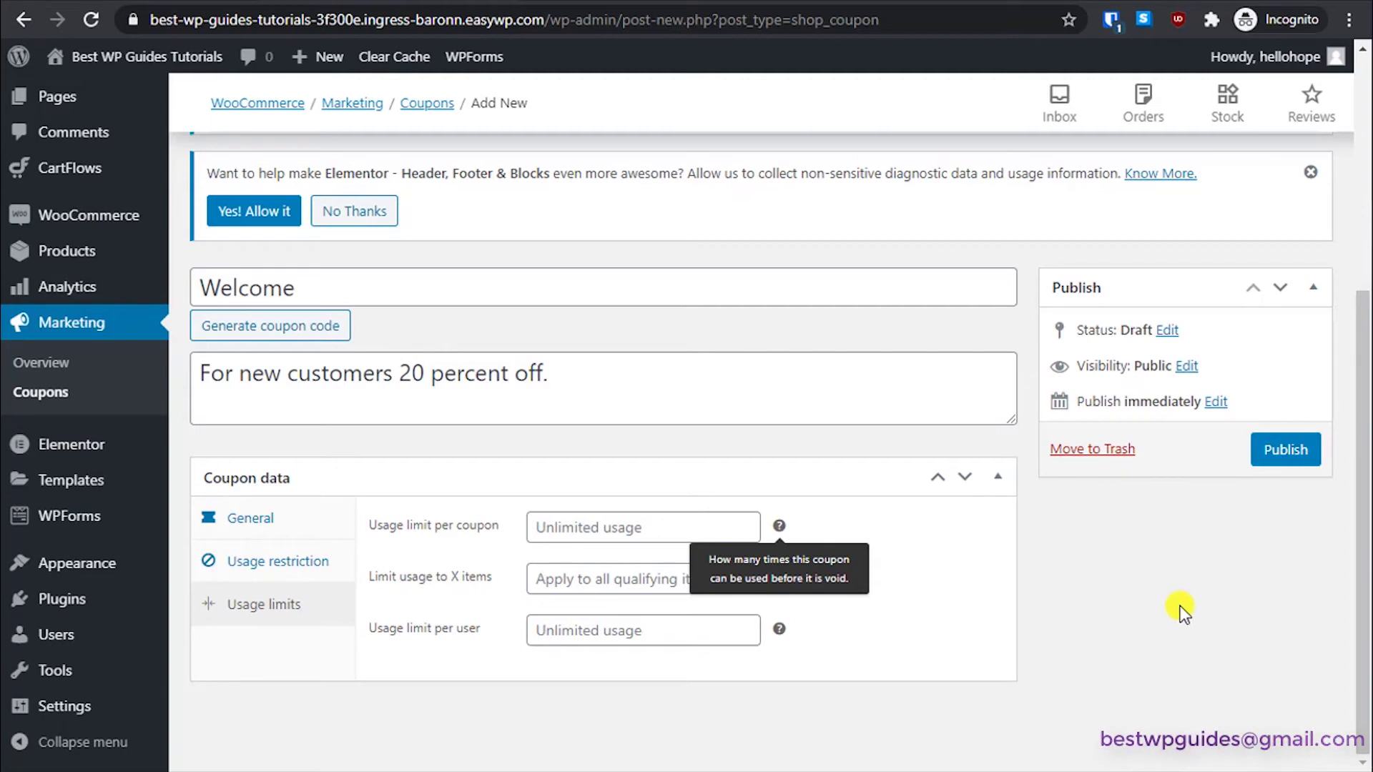
{"action": "left_click", "coordinate": [603, 527]}
{"action": "type", "text": "1000"}
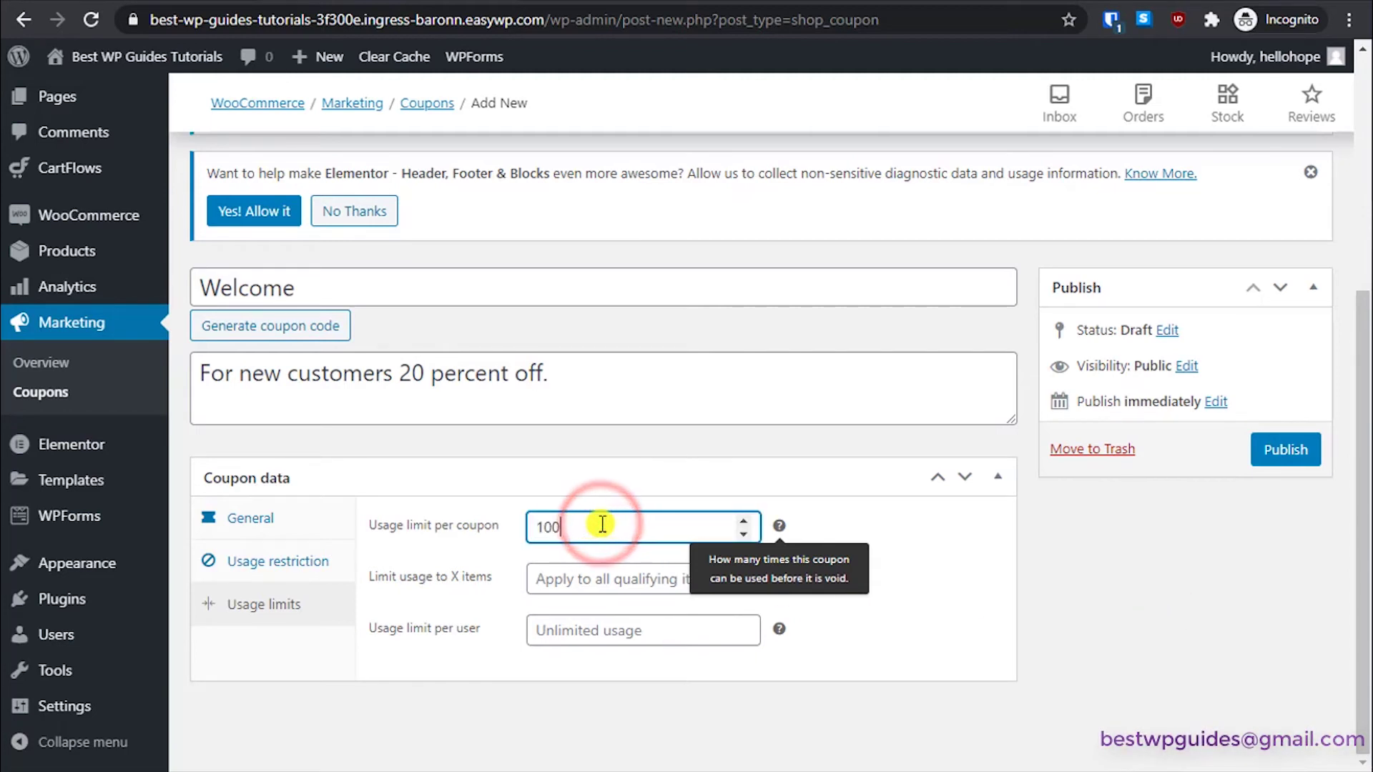
{"action": "left_click", "coordinate": [613, 576]}
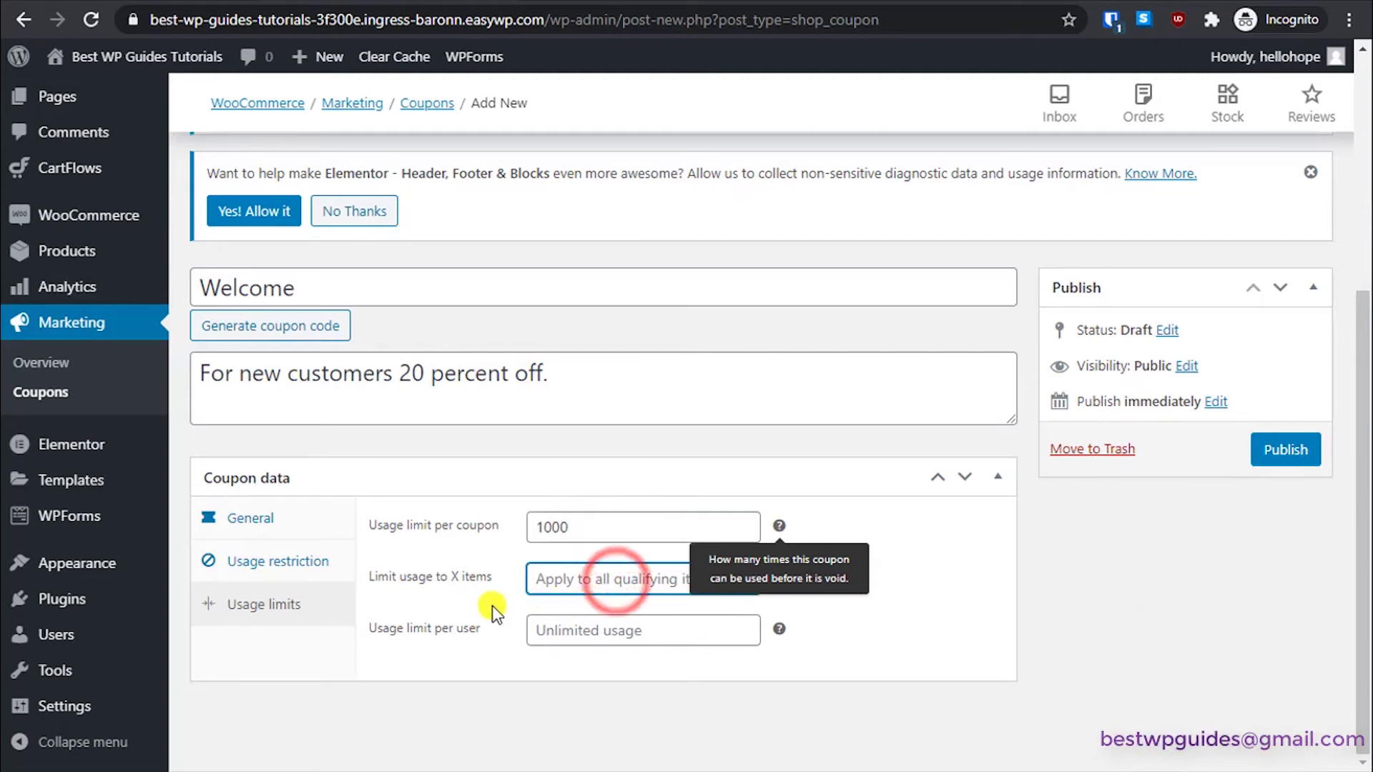
Step: Set Usage limit per user to 1 and publish the Welcome coupon
{"action": "left_click", "coordinate": [472, 626]}
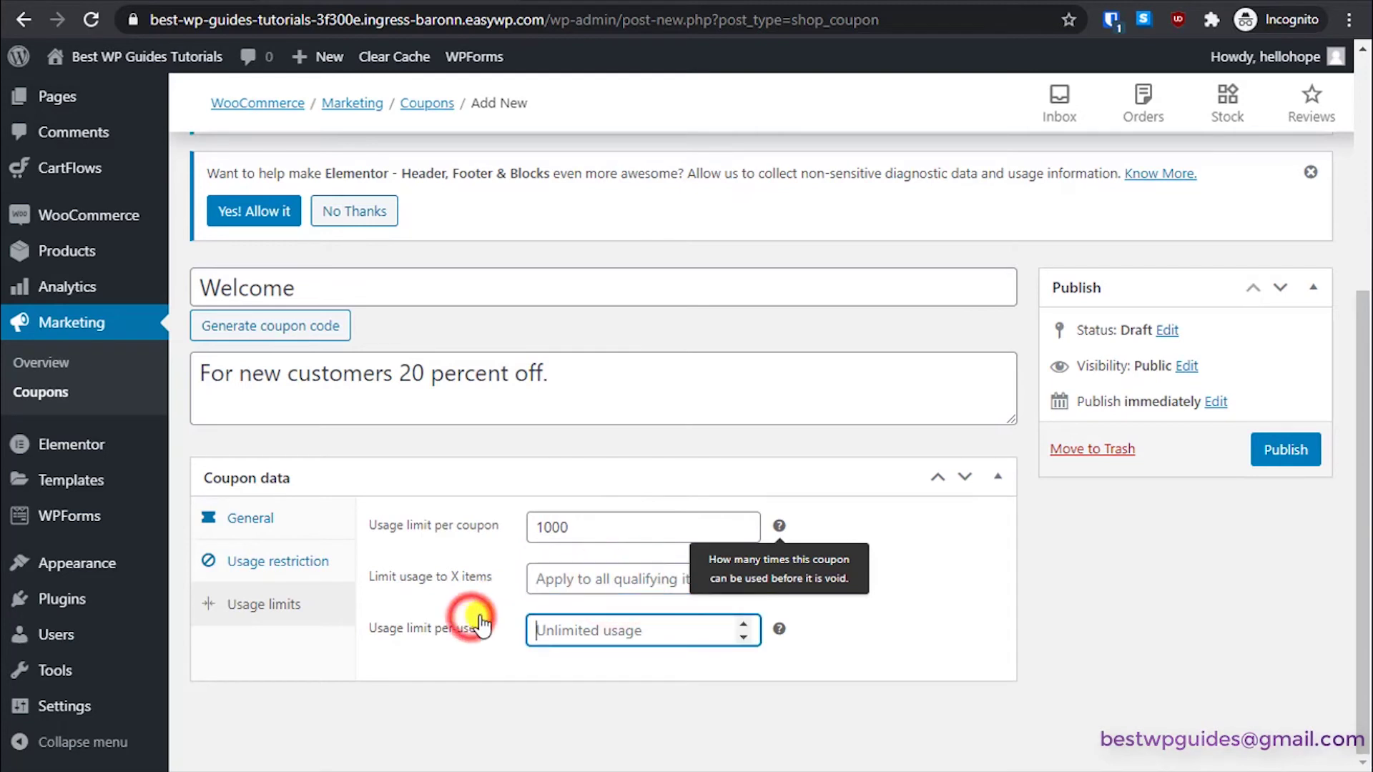
{"action": "left_click", "coordinate": [864, 593]}
{"action": "left_click", "coordinate": [615, 635]}
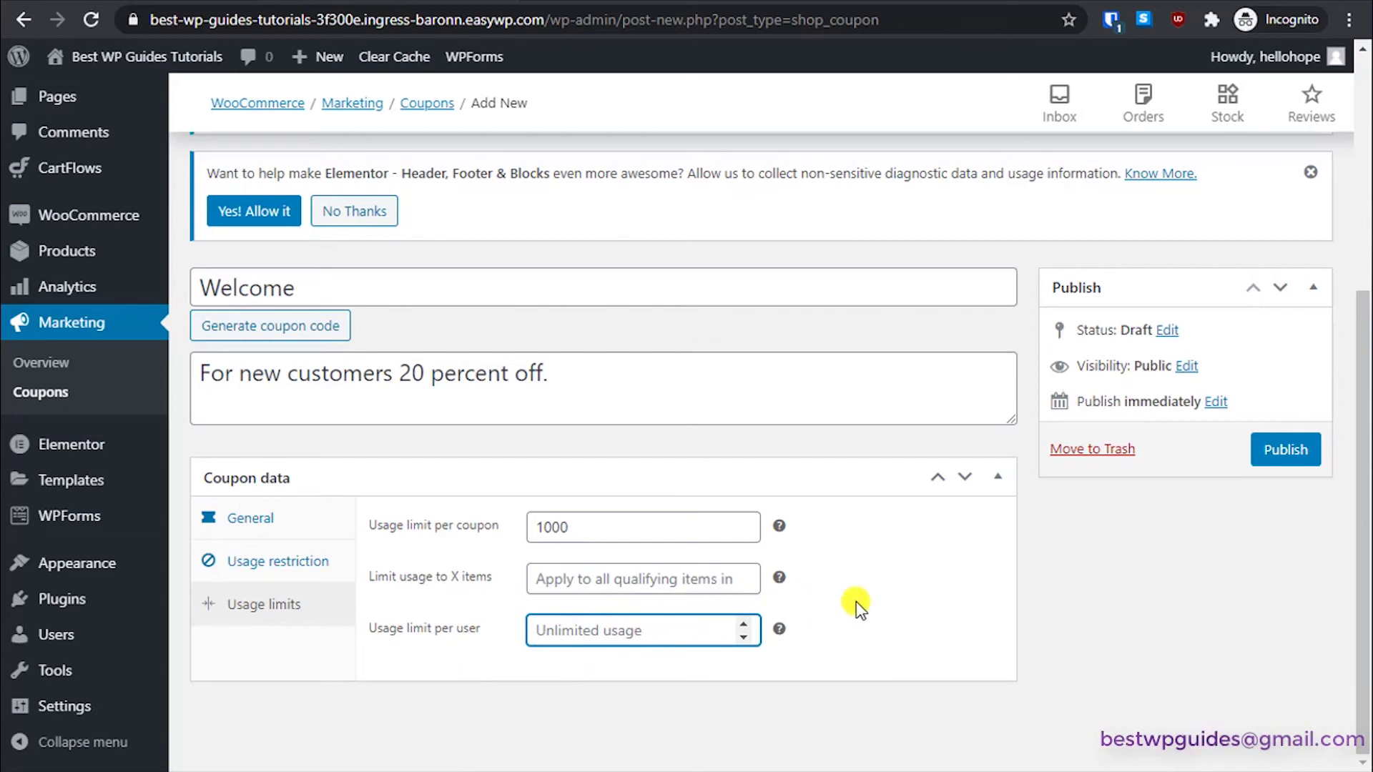
{"action": "type", "text": "1"}
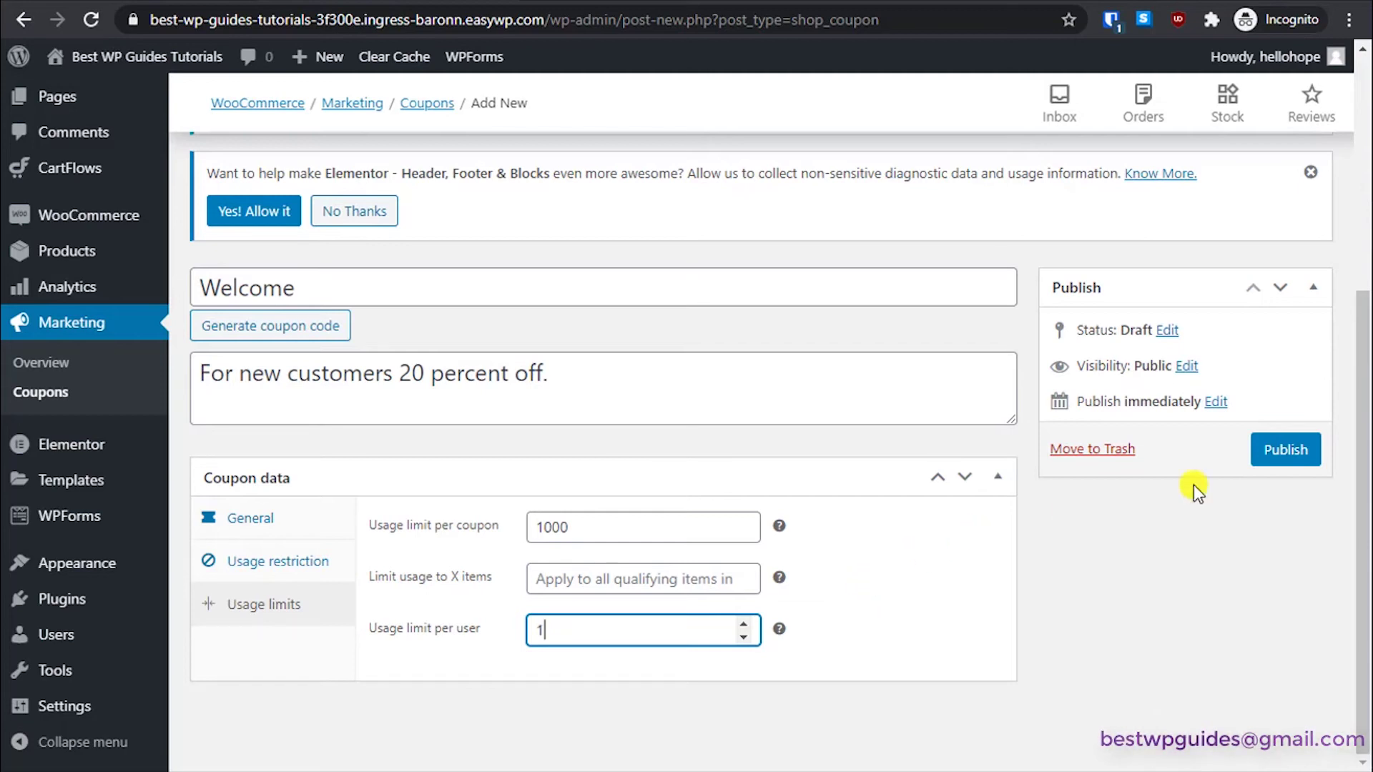
{"action": "left_click", "coordinate": [1297, 449]}
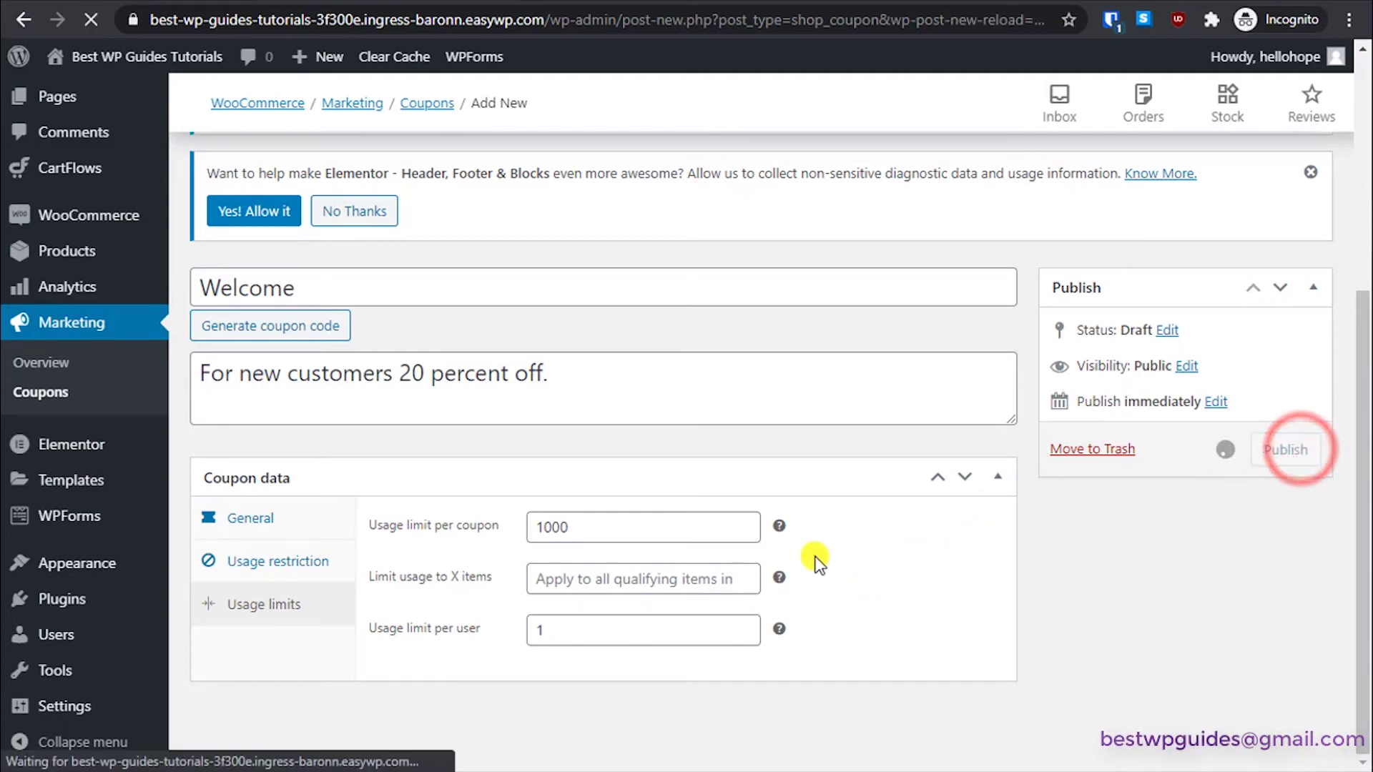
{"action": "scroll", "coordinate": [757, 550], "scroll_direction": "down", "scroll_amount": 3}
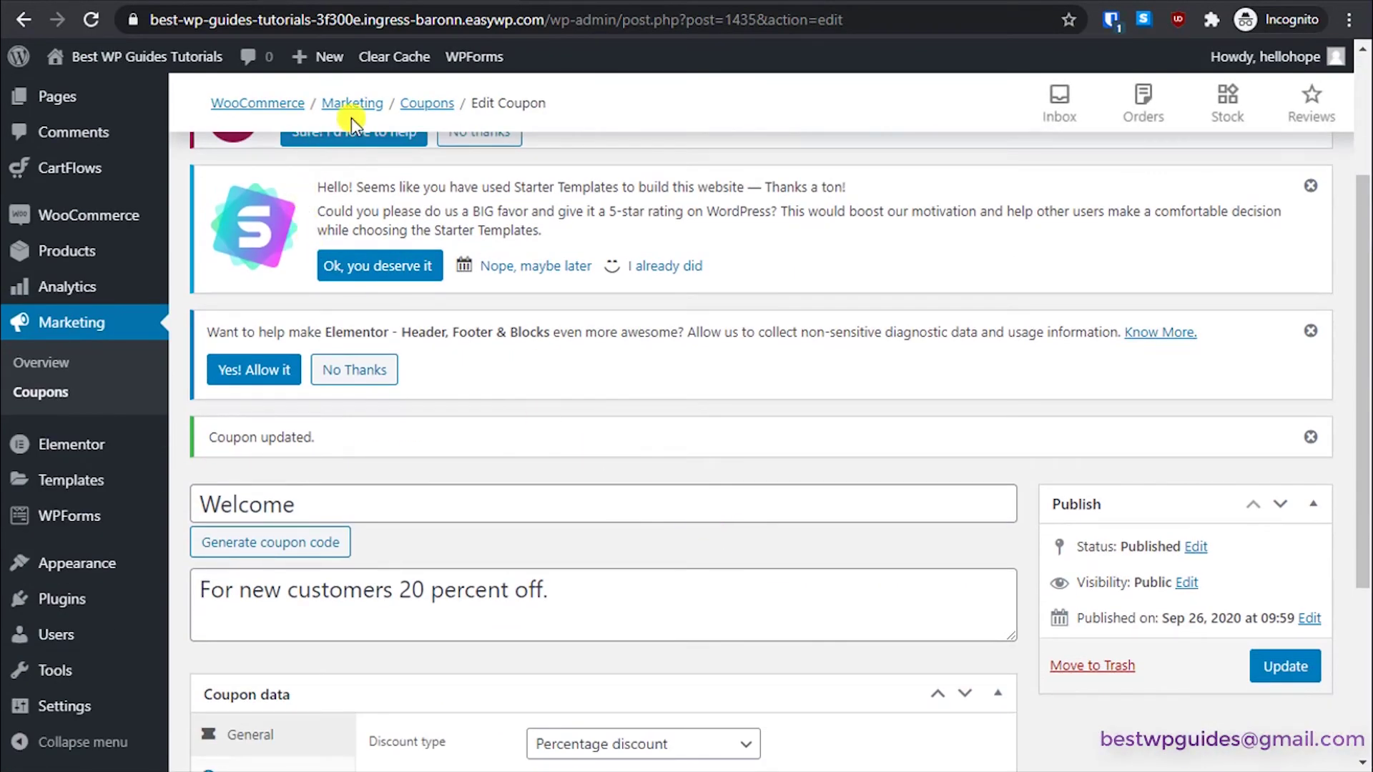
Step: Create a new coupon with code freeship and description 'You get free shipping.'
{"action": "mouse_move", "coordinate": [318, 56]}
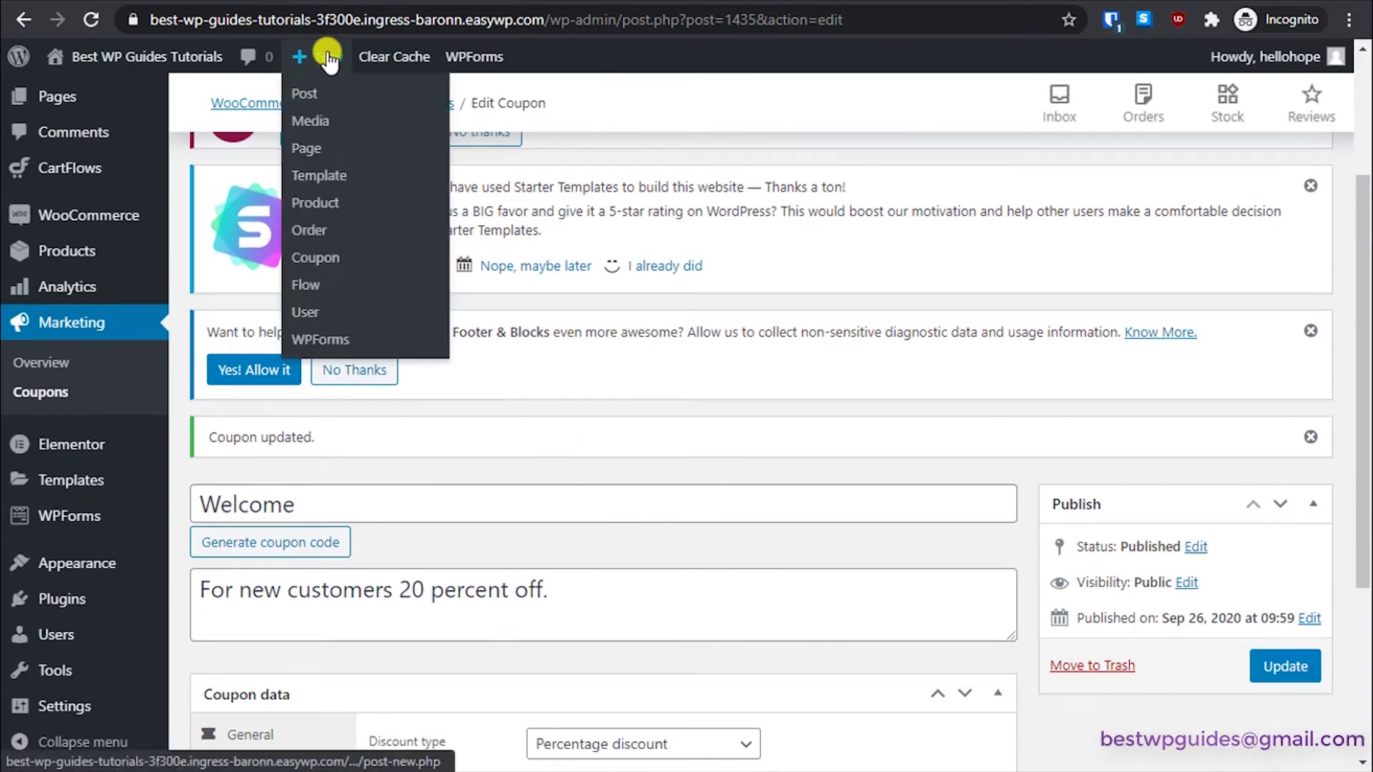
{"action": "left_click", "coordinate": [314, 259]}
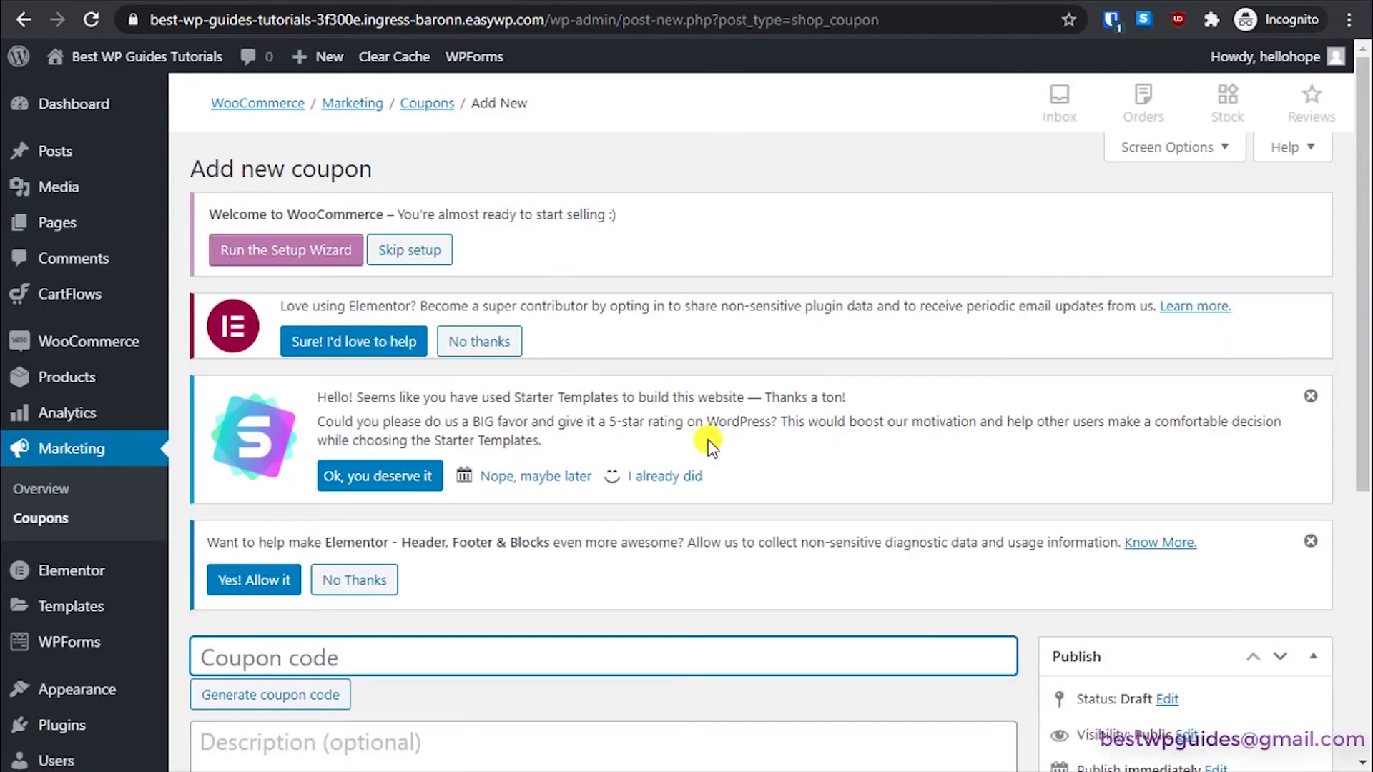
{"action": "scroll", "coordinate": [710, 439], "scroll_direction": "down", "scroll_amount": 4}
{"action": "left_click", "coordinate": [530, 337]}
{"action": "scroll", "coordinate": [535, 345], "scroll_direction": "down", "scroll_amount": 2}
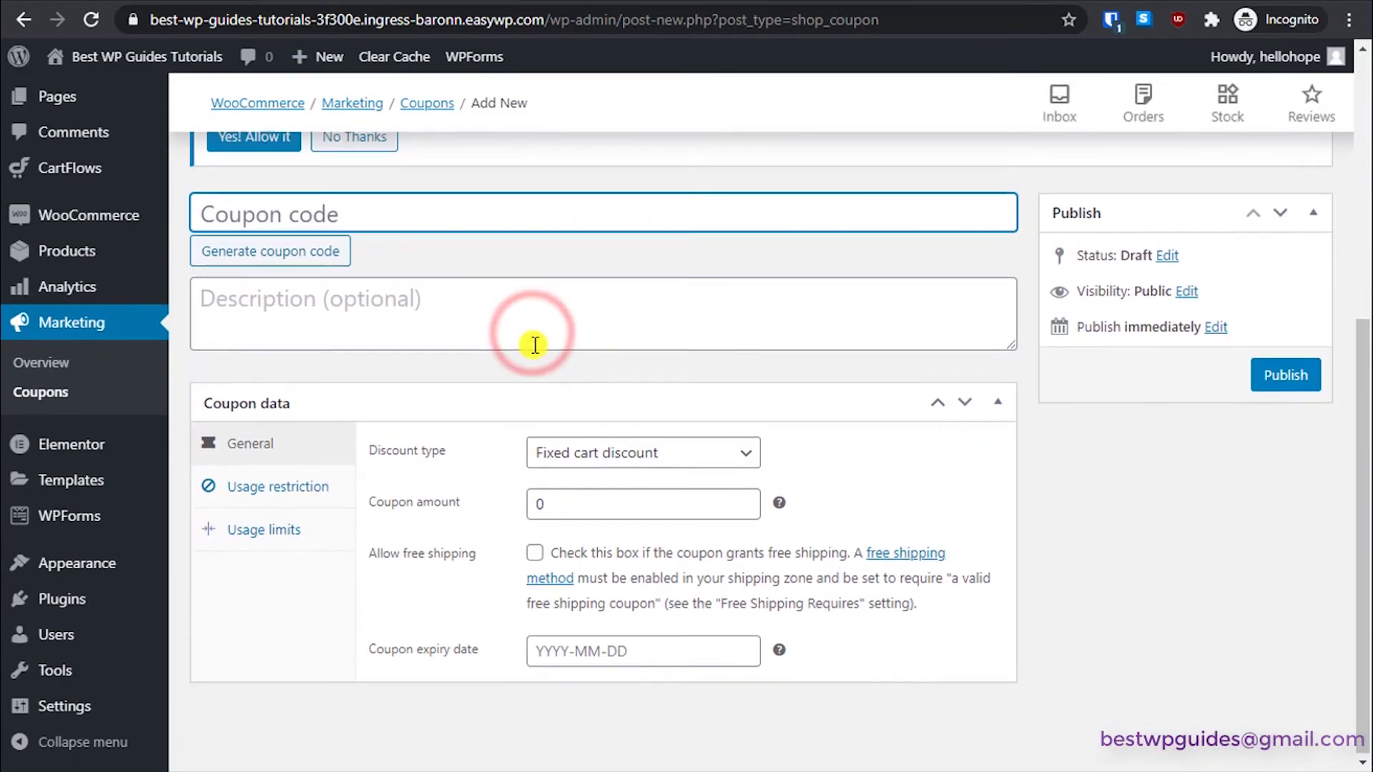
{"action": "type", "text": "Free"}
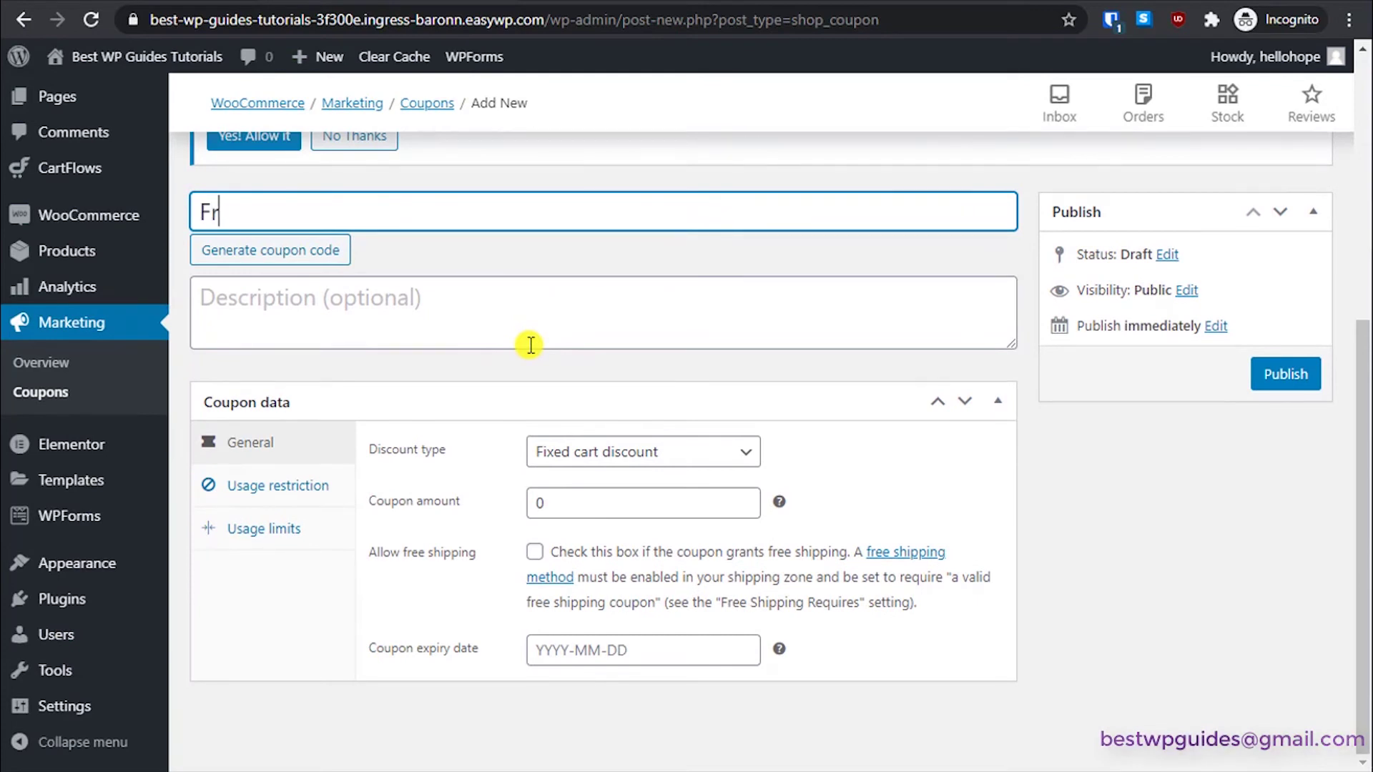
{"action": "key", "text": "BackSpace"}
{"action": "key", "text": "BackSpace"}
{"action": "key", "text": "BackSpace"}
{"action": "type", "text": "freeship"}
{"action": "left_click", "coordinate": [531, 346]}
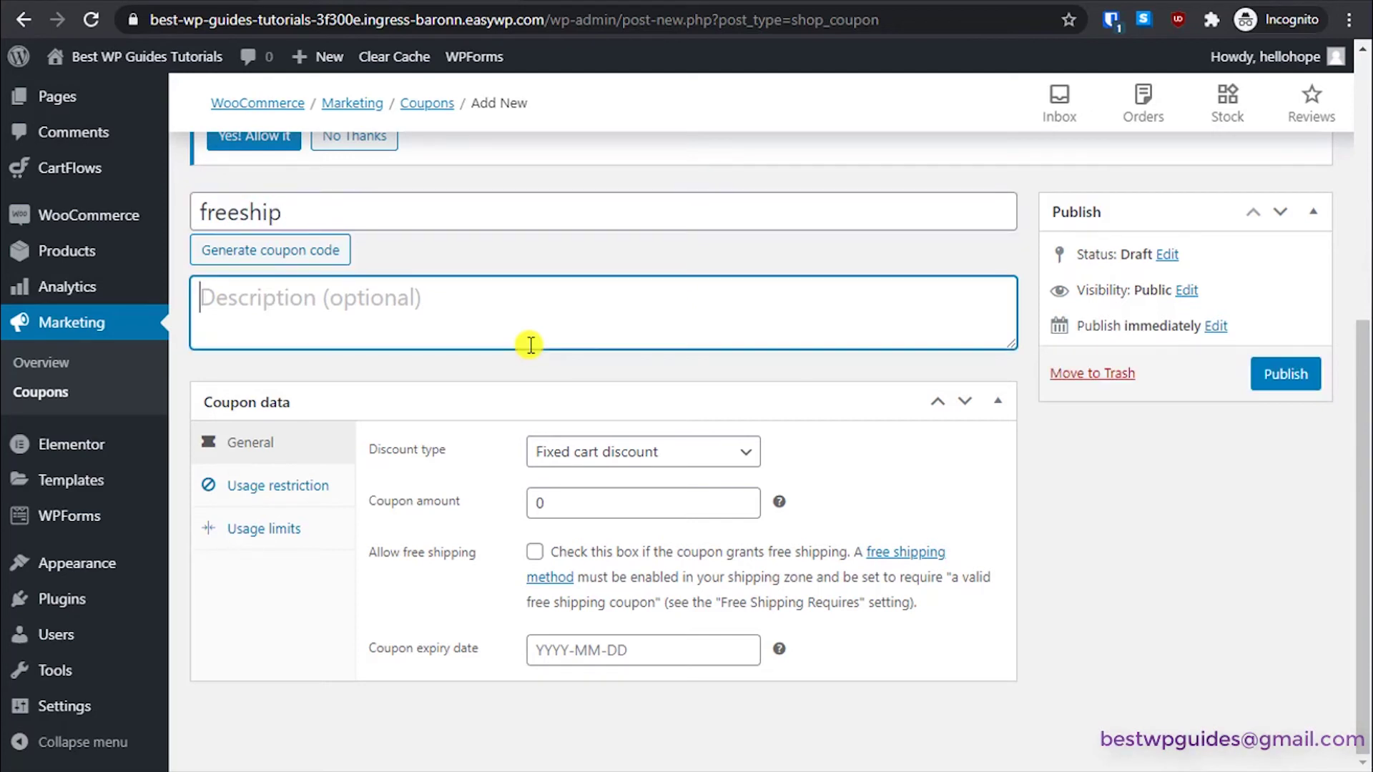
{"action": "type", "text": "frre s"}
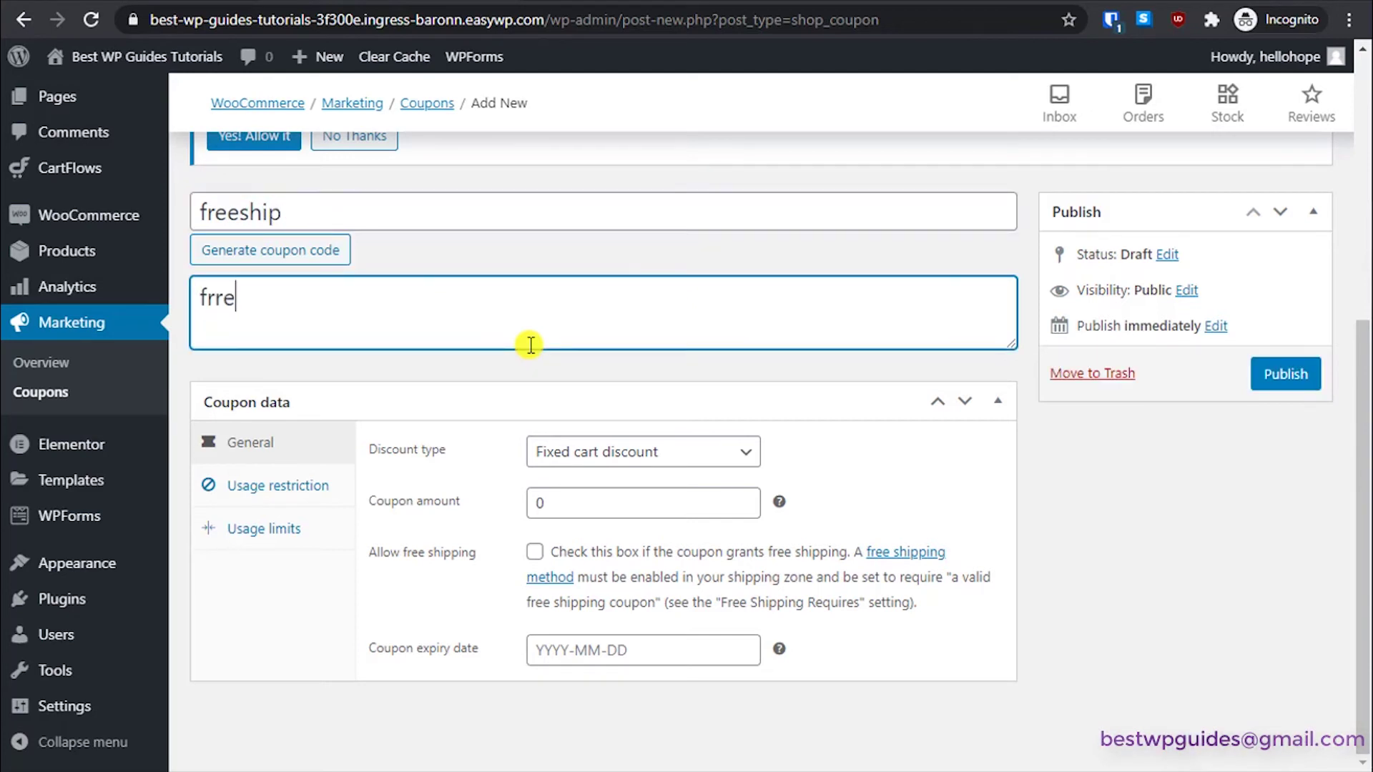
{"action": "key", "text": "BackSpace"}
{"action": "key", "text": "BackSpace"}
{"action": "key", "text": "BackSpace"}
{"action": "key", "text": "BackSpace"}
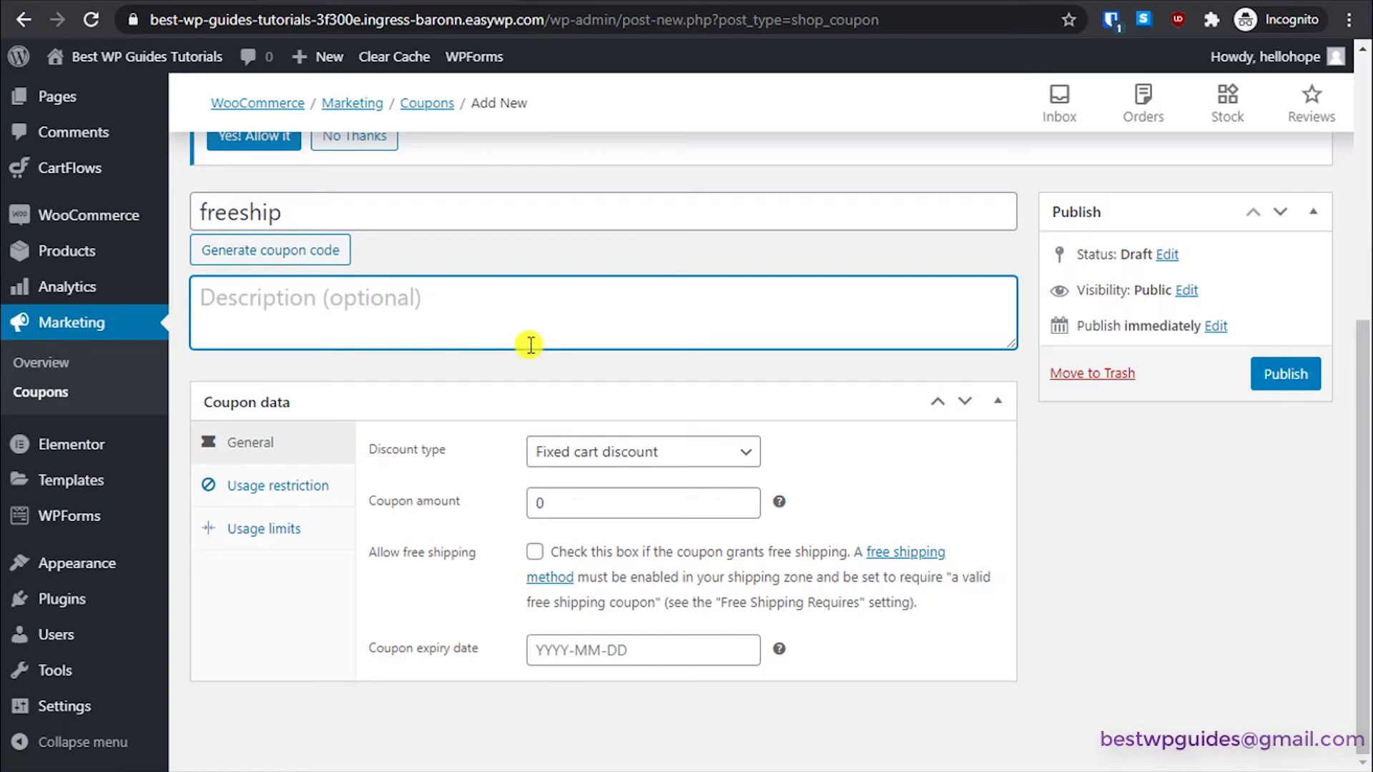
{"action": "type", "text": "You "}
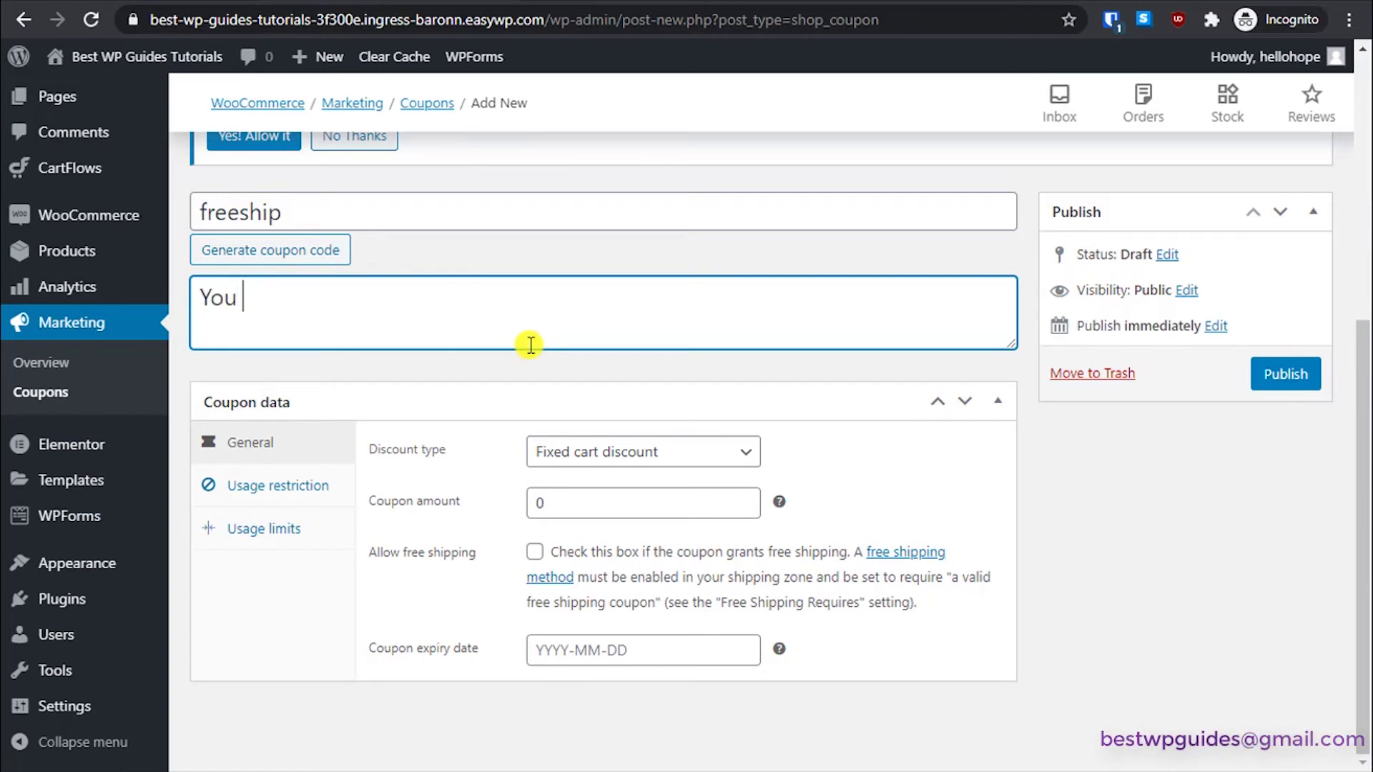
{"action": "type", "text": "get free shiipi"}
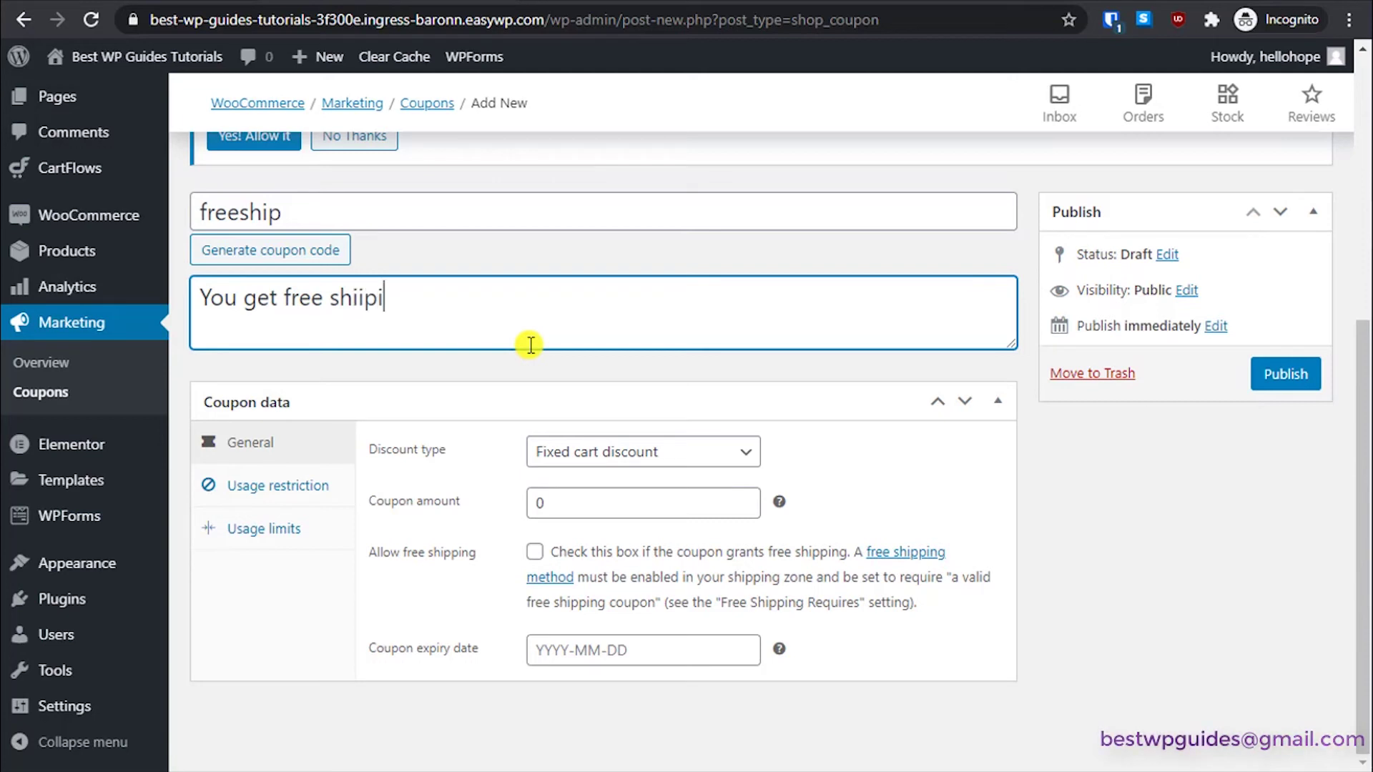
{"action": "key", "text": "BackSpace"}
{"action": "key", "text": "BackSpace"}
{"action": "key", "text": "BackSpace"}
{"action": "type", "text": "pping."}
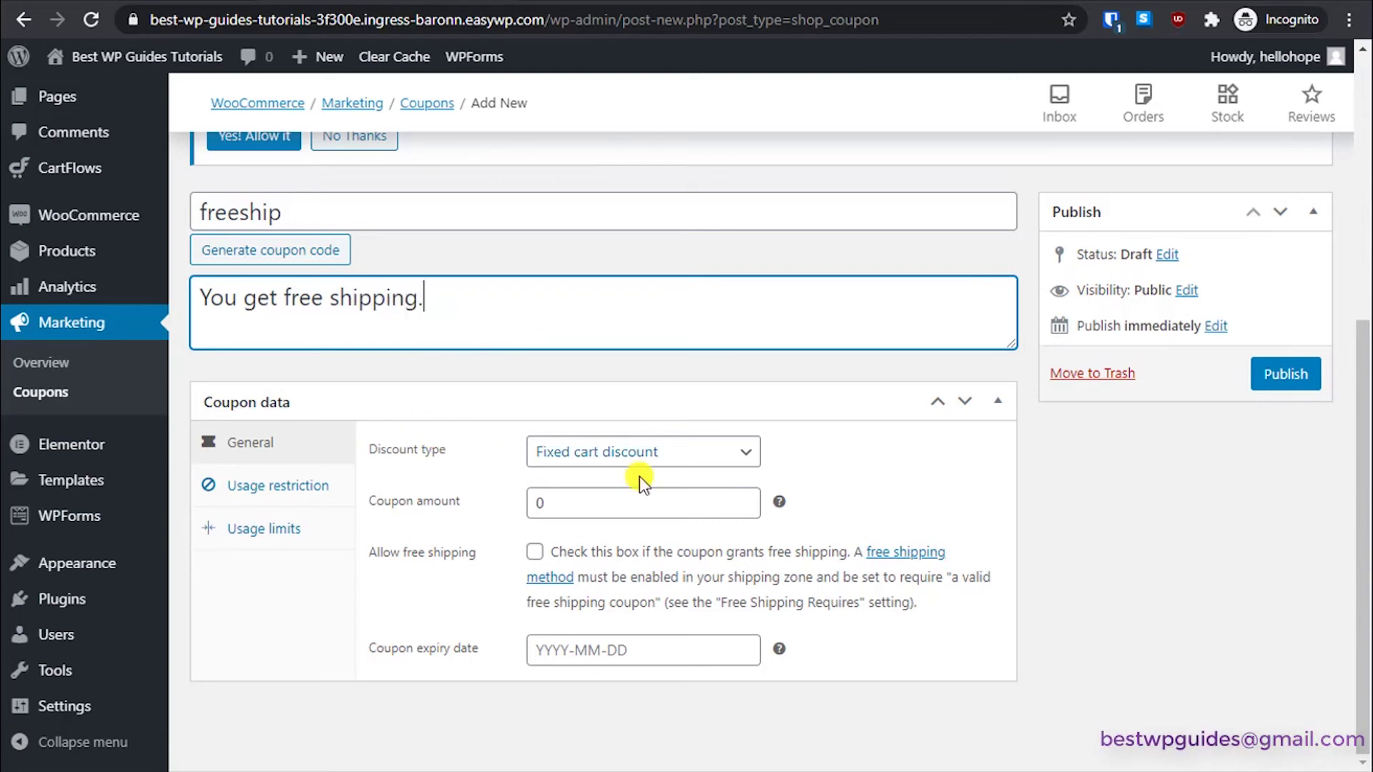
Step: Keep Fixed cart discount, allow free shipping, and publish the coupon
{"action": "left_click", "coordinate": [644, 452]}
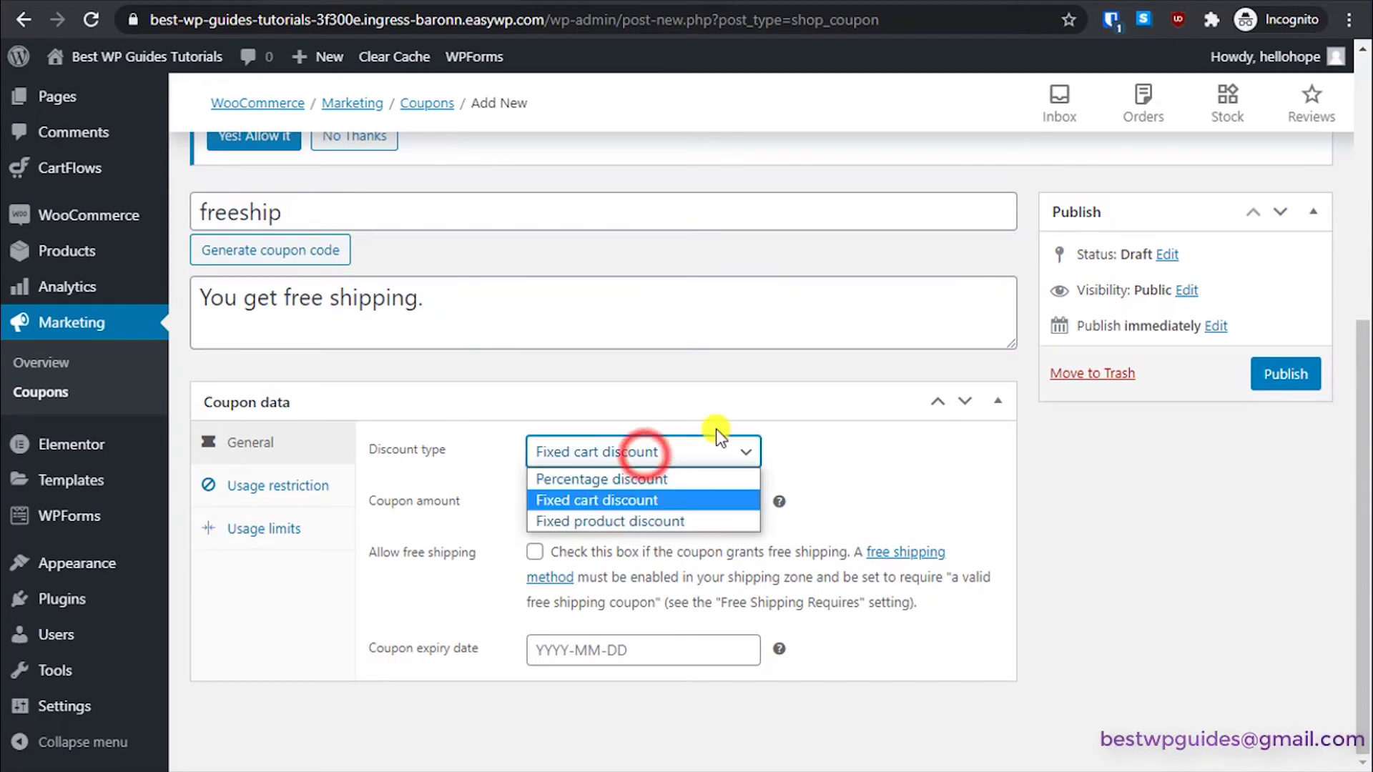
{"action": "left_click", "coordinate": [700, 500]}
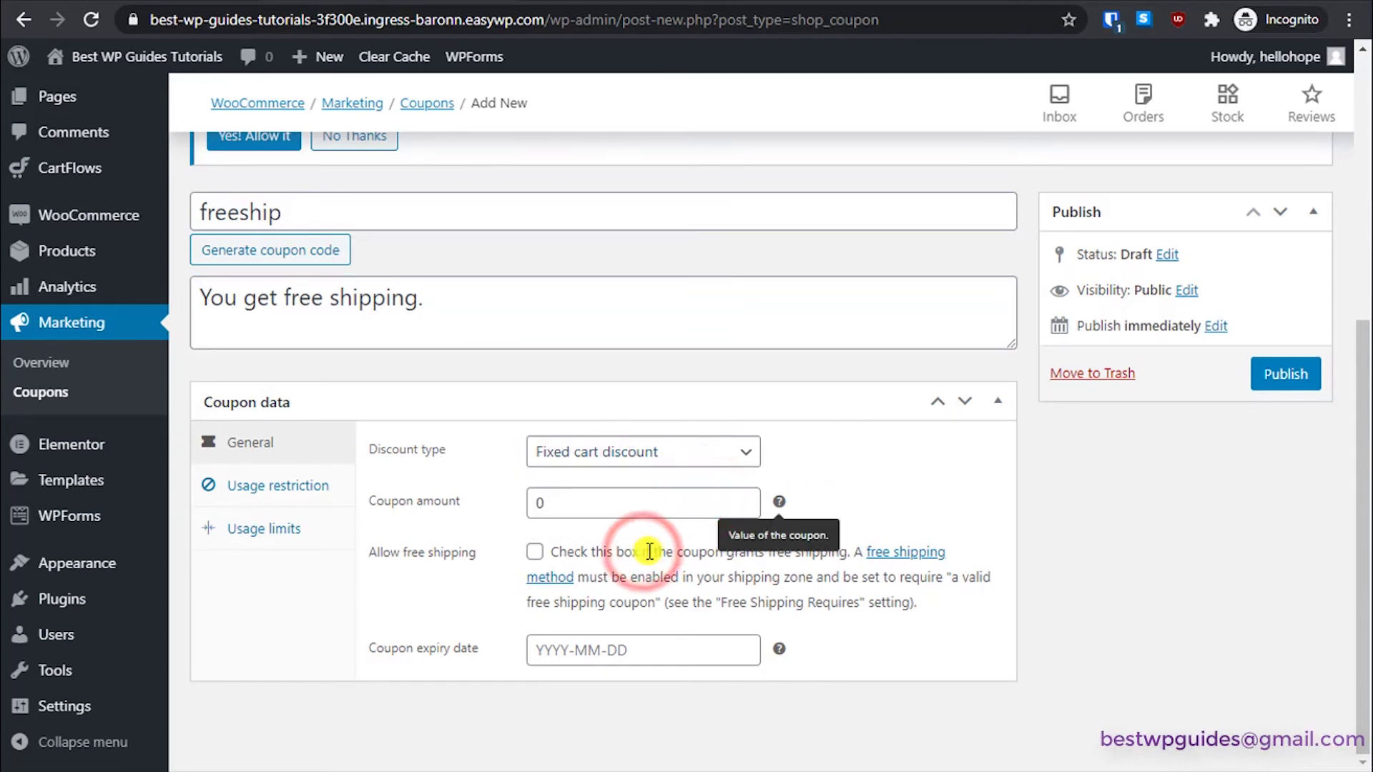
{"action": "left_click", "coordinate": [530, 556]}
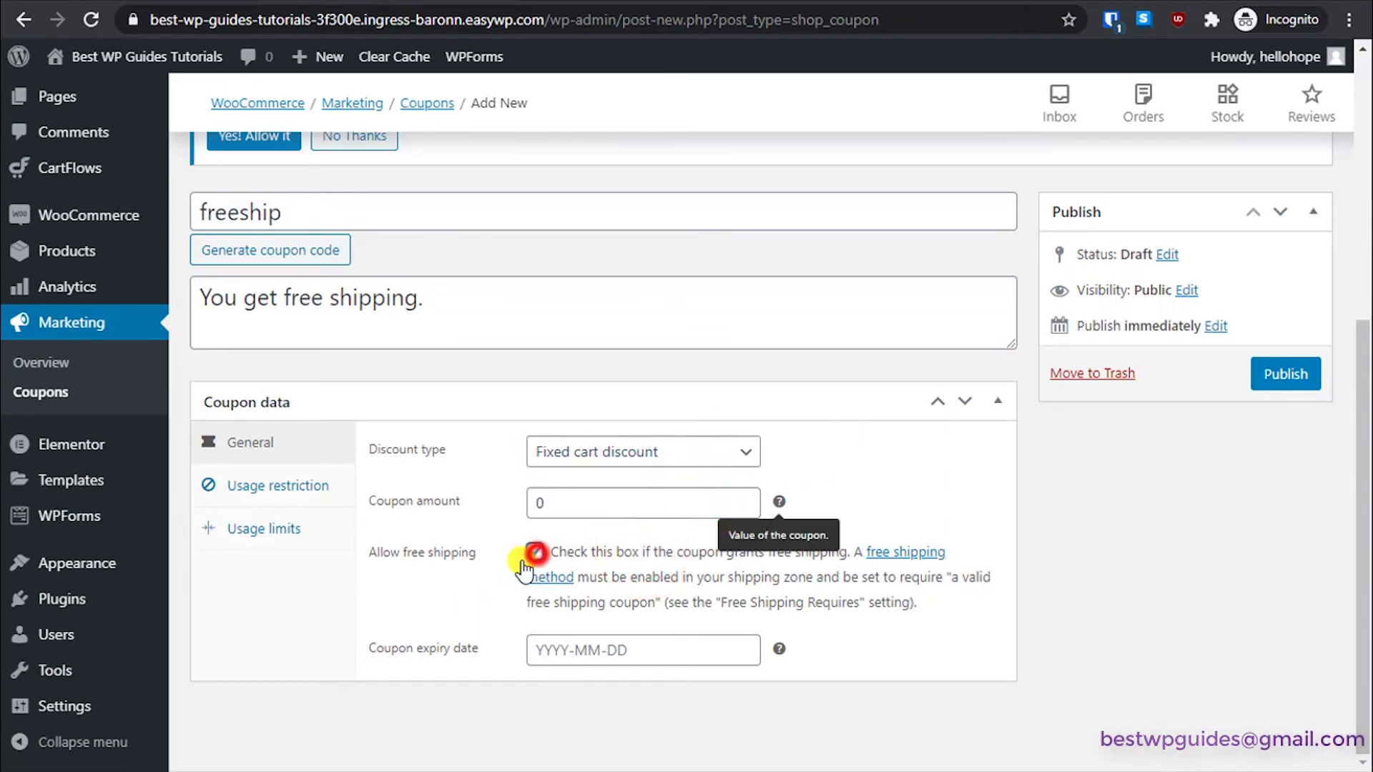
{"action": "left_click", "coordinate": [387, 594]}
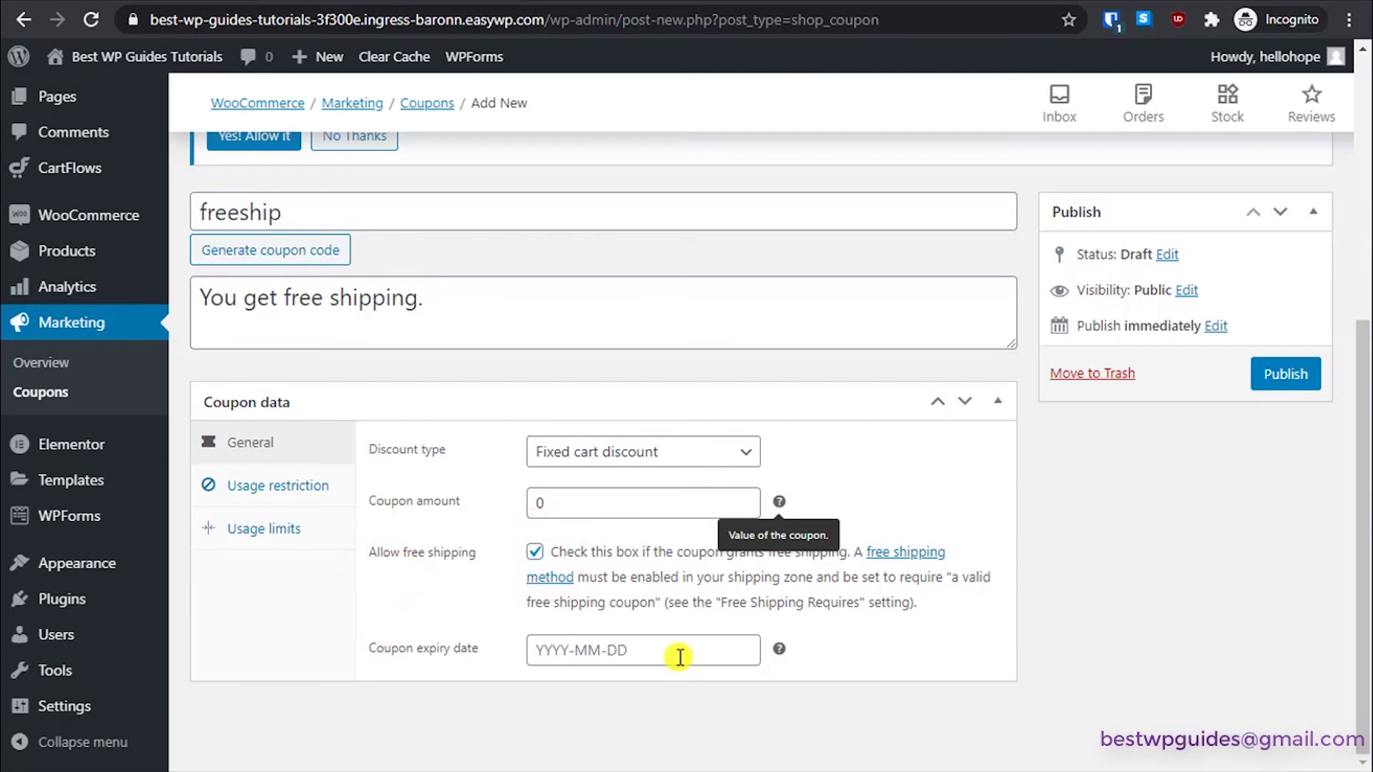
{"action": "left_click", "coordinate": [1283, 374]}
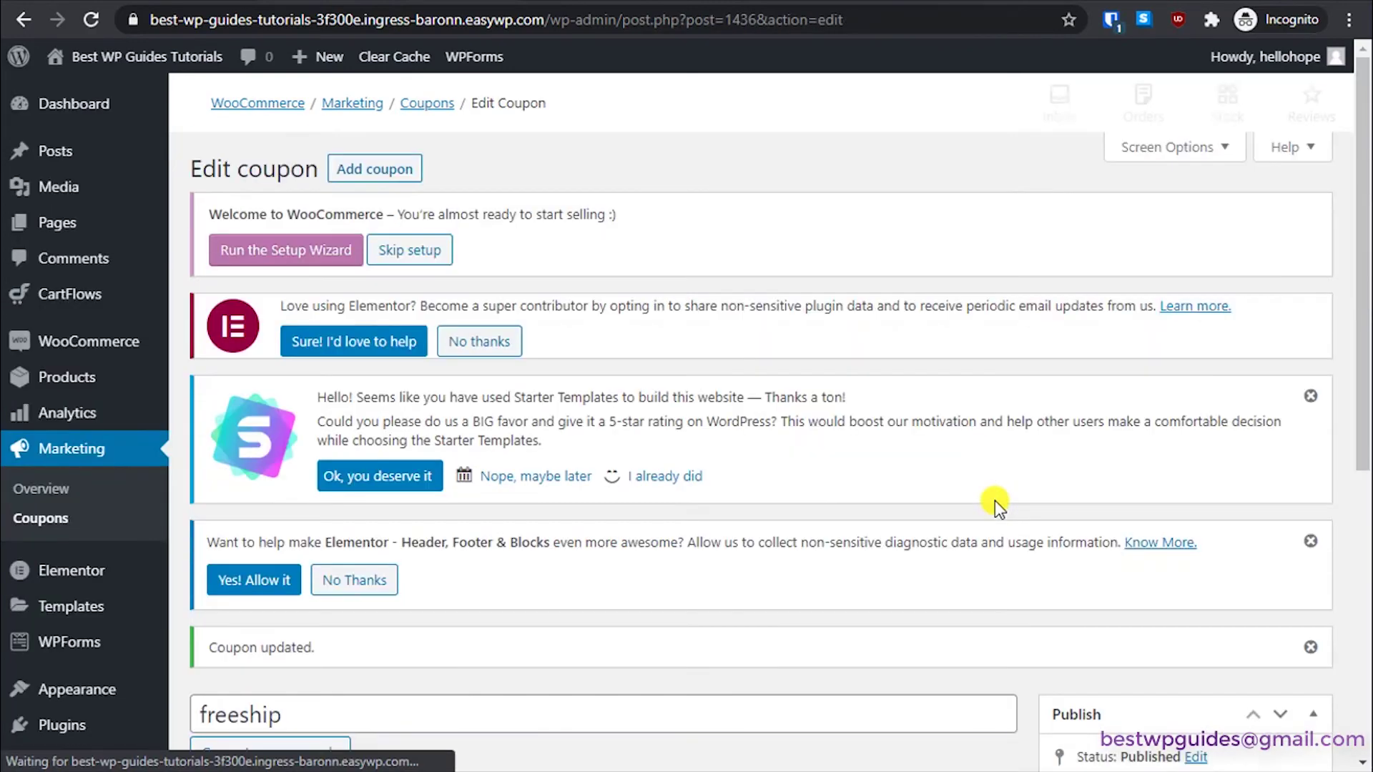
Step: Set the freeship coupon's minimum spend to 20 under Usage restriction
{"action": "scroll", "coordinate": [947, 506], "scroll_direction": "down", "scroll_amount": 4}
{"action": "scroll", "coordinate": [948, 506], "scroll_direction": "down", "scroll_amount": 3}
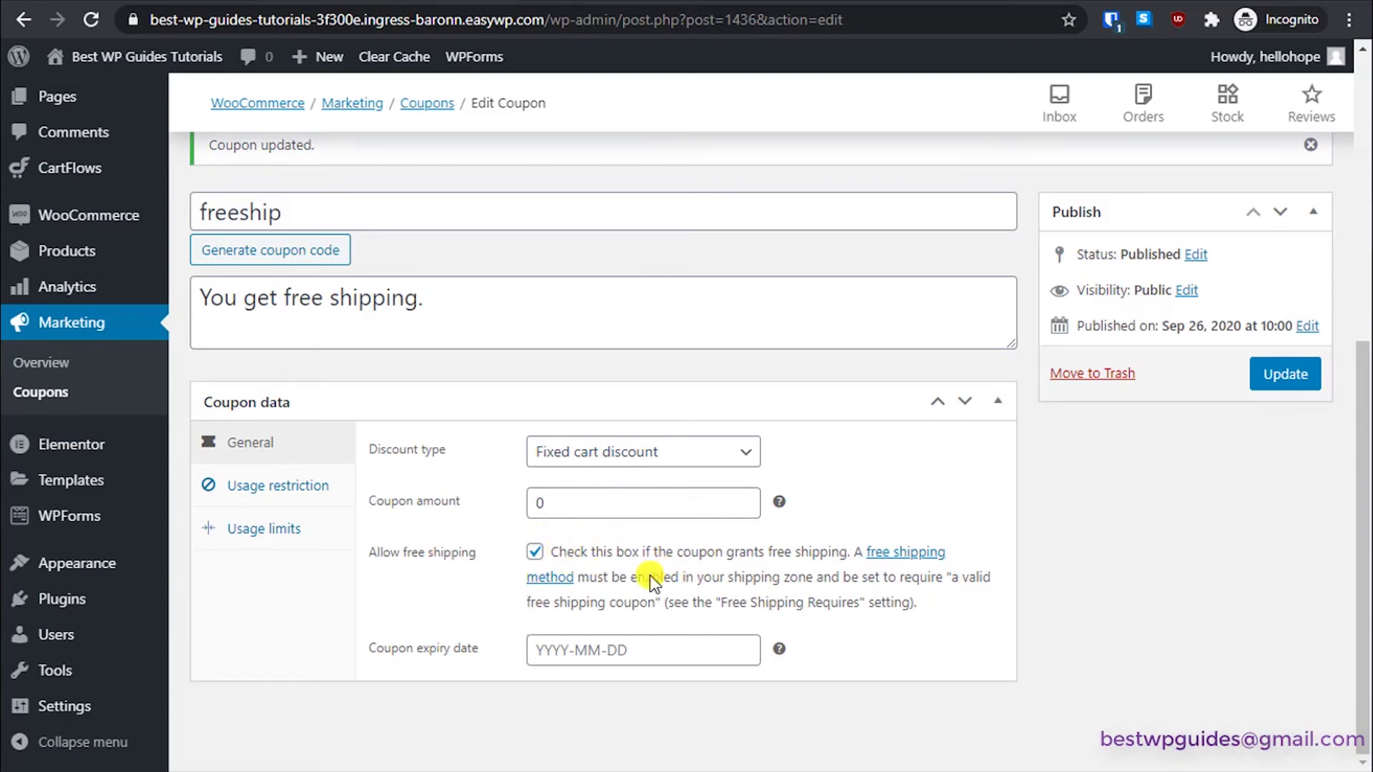
{"action": "left_click", "coordinate": [293, 497]}
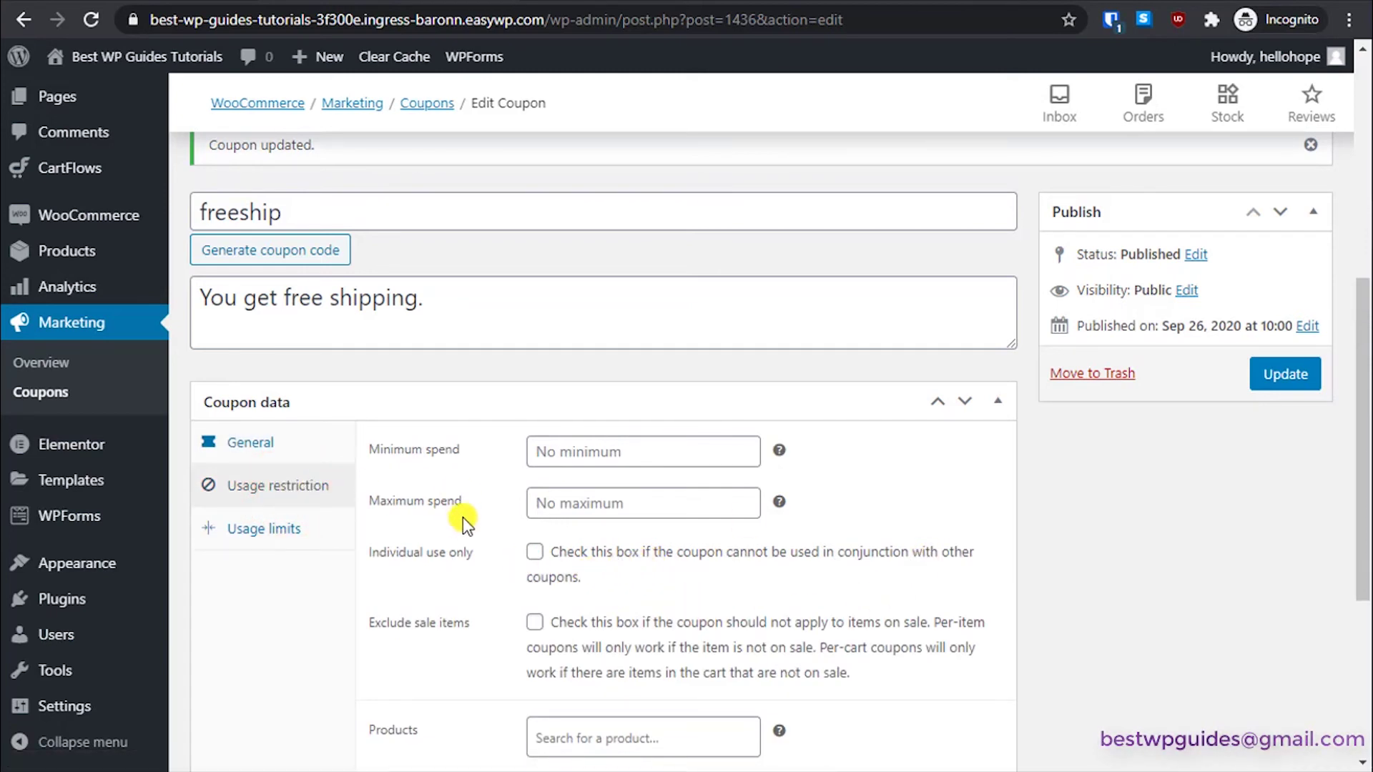
{"action": "left_click", "coordinate": [611, 449]}
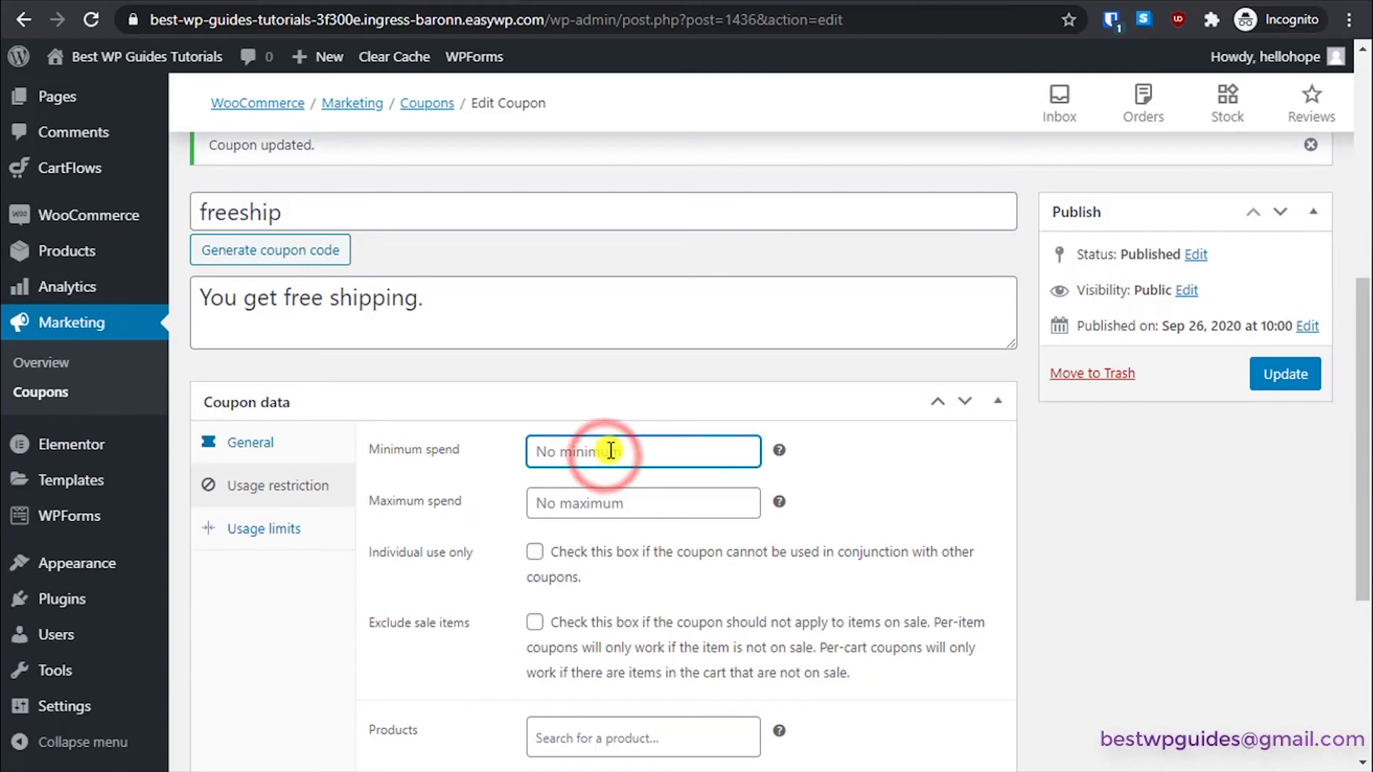
{"action": "type", "text": "30"}
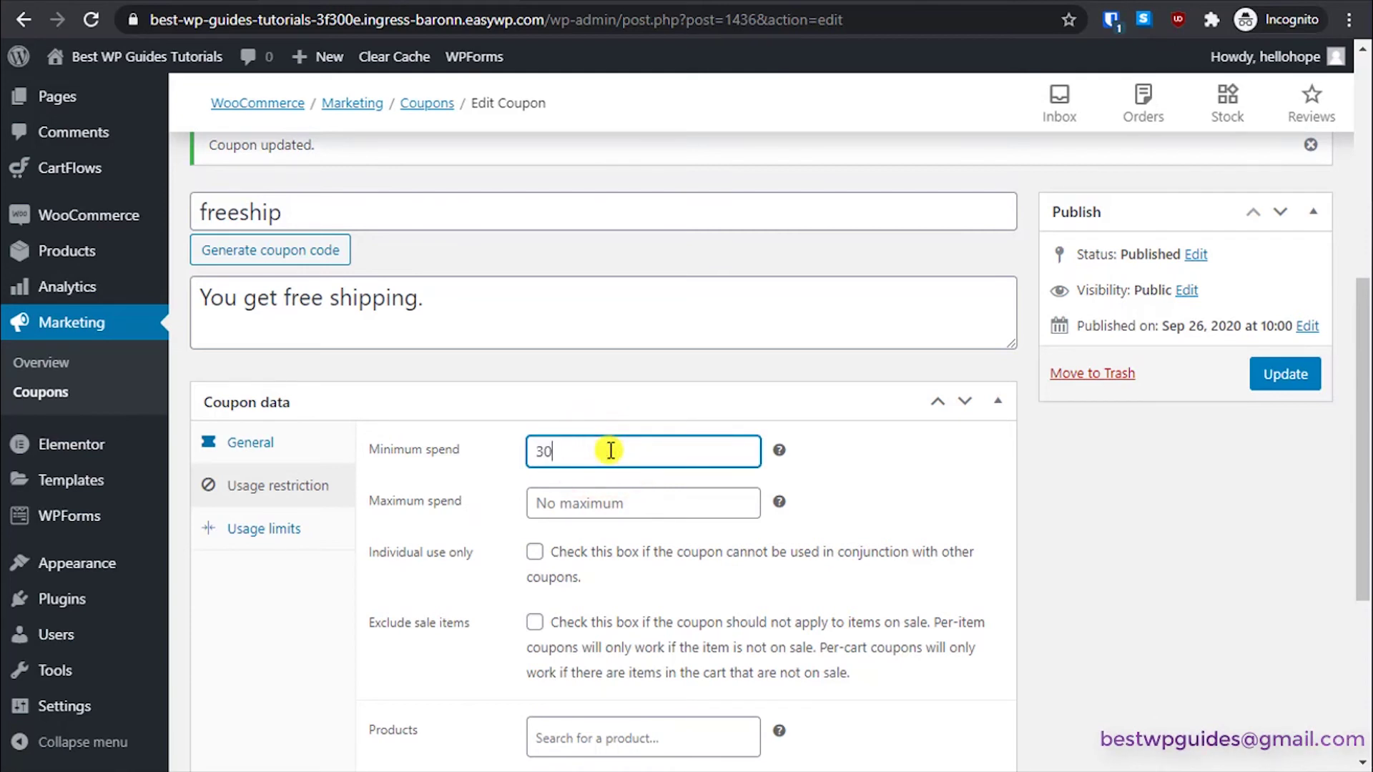
{"action": "left_click", "coordinate": [609, 494]}
{"action": "double_click", "coordinate": [580, 450]}
{"action": "type", "text": "2"}
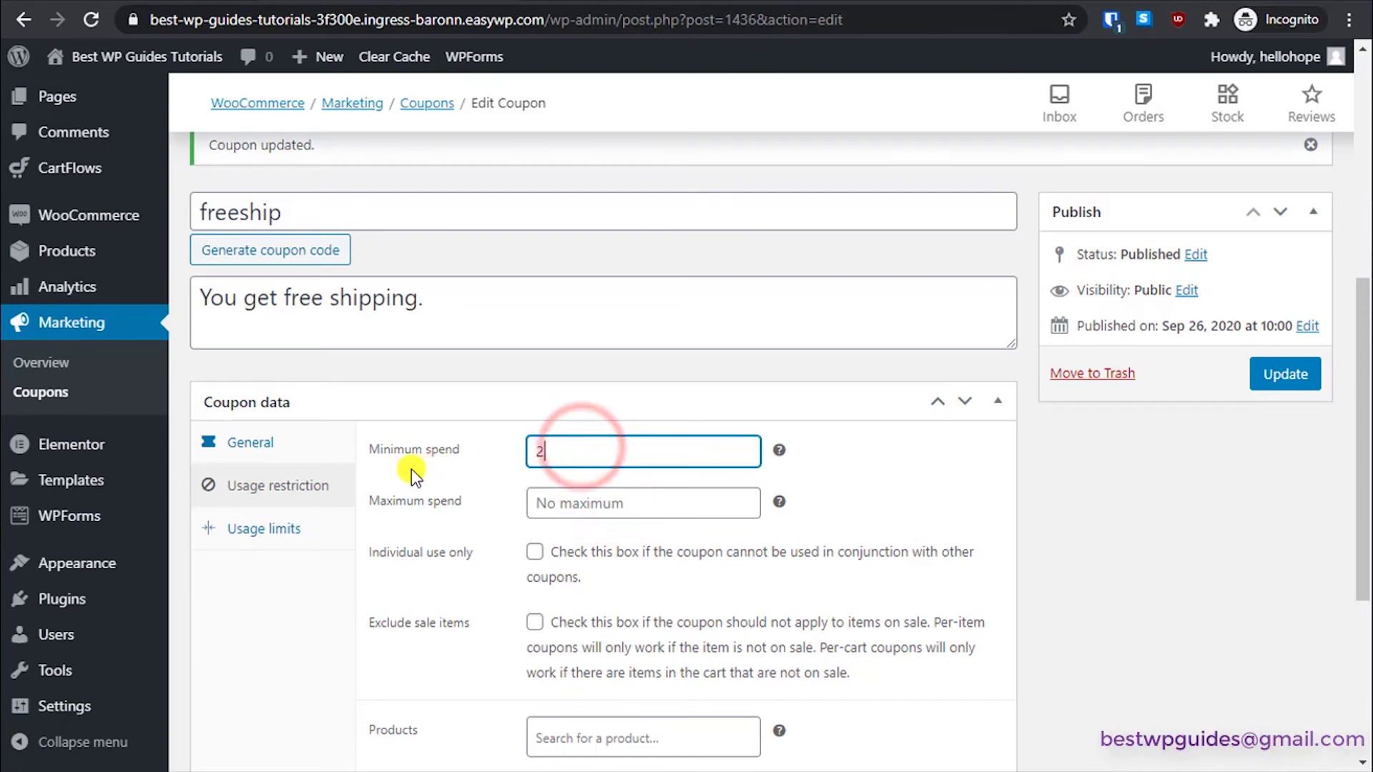
{"action": "type", "text": "0"}
{"action": "left_click", "coordinate": [547, 500]}
{"action": "scroll", "coordinate": [1184, 440], "scroll_direction": "down", "scroll_amount": 3}
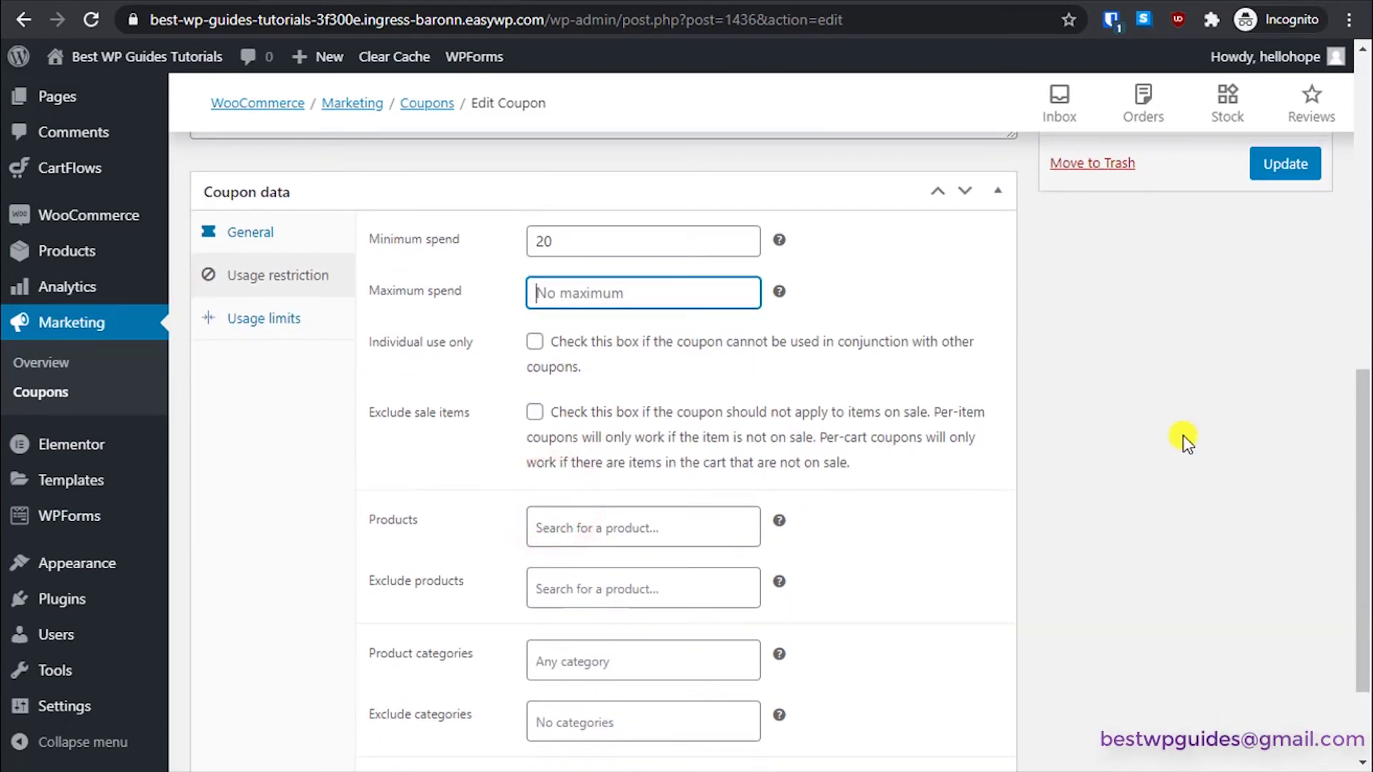
Step: Leave the usage limits empty and update the freeship coupon
{"action": "left_click", "coordinate": [1183, 440]}
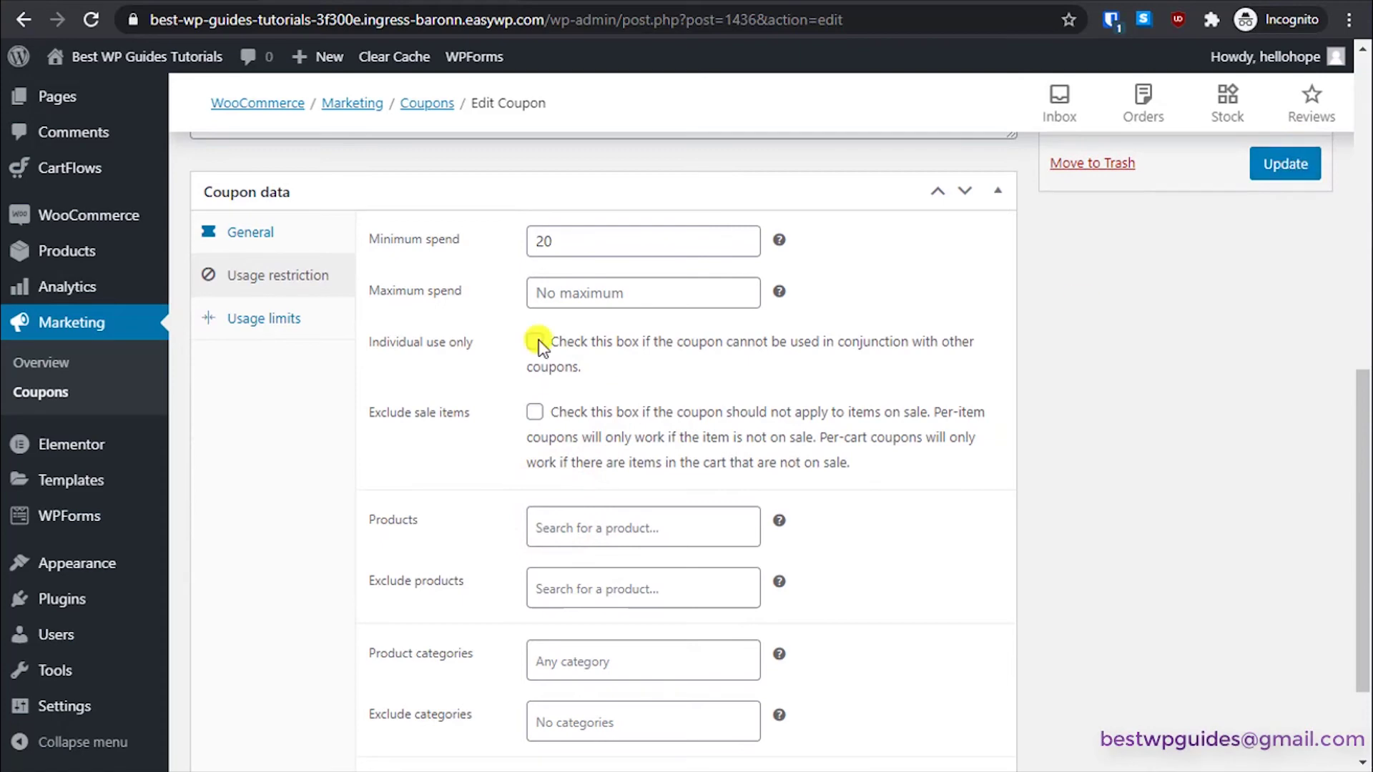
{"action": "scroll", "coordinate": [433, 324], "scroll_direction": "down", "scroll_amount": 2}
{"action": "scroll", "coordinate": [362, 348], "scroll_direction": "up", "scroll_amount": 2}
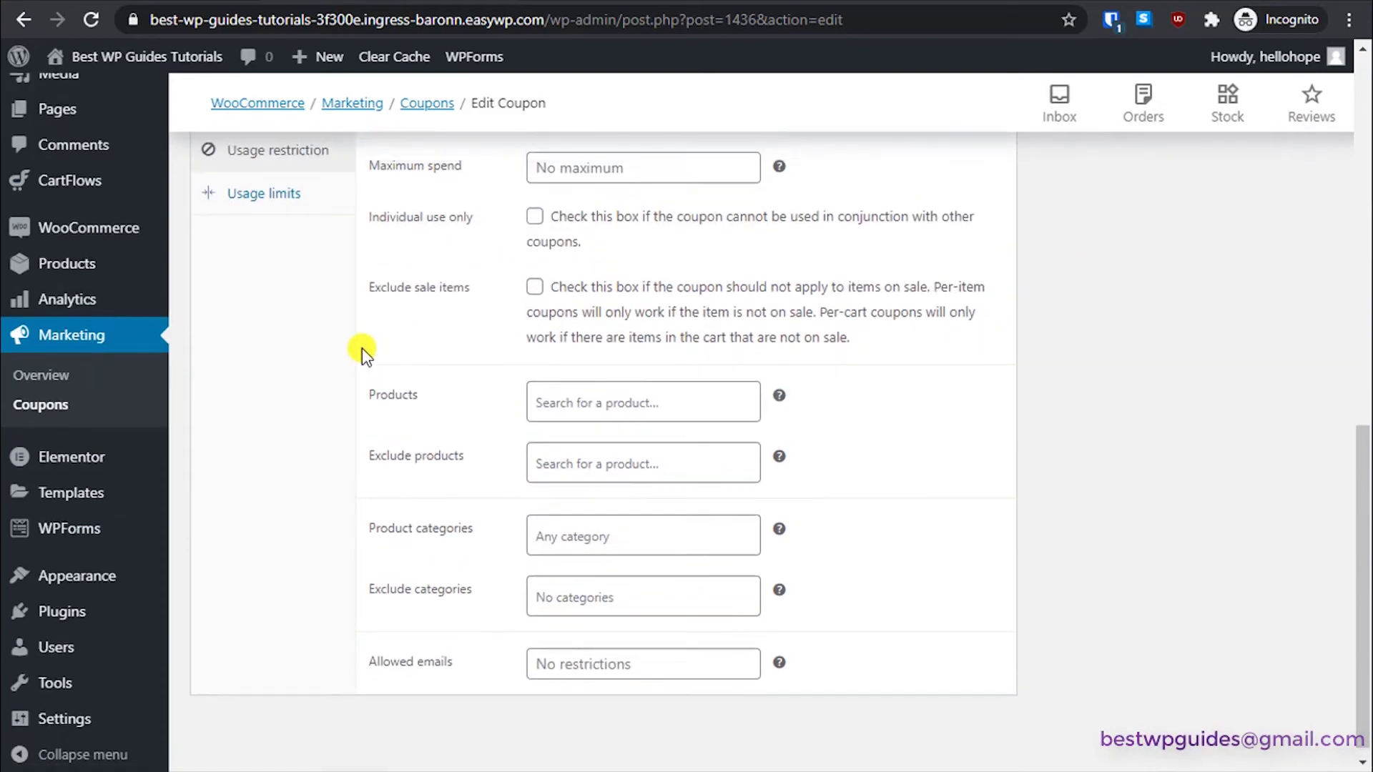
{"action": "left_click", "coordinate": [291, 288]}
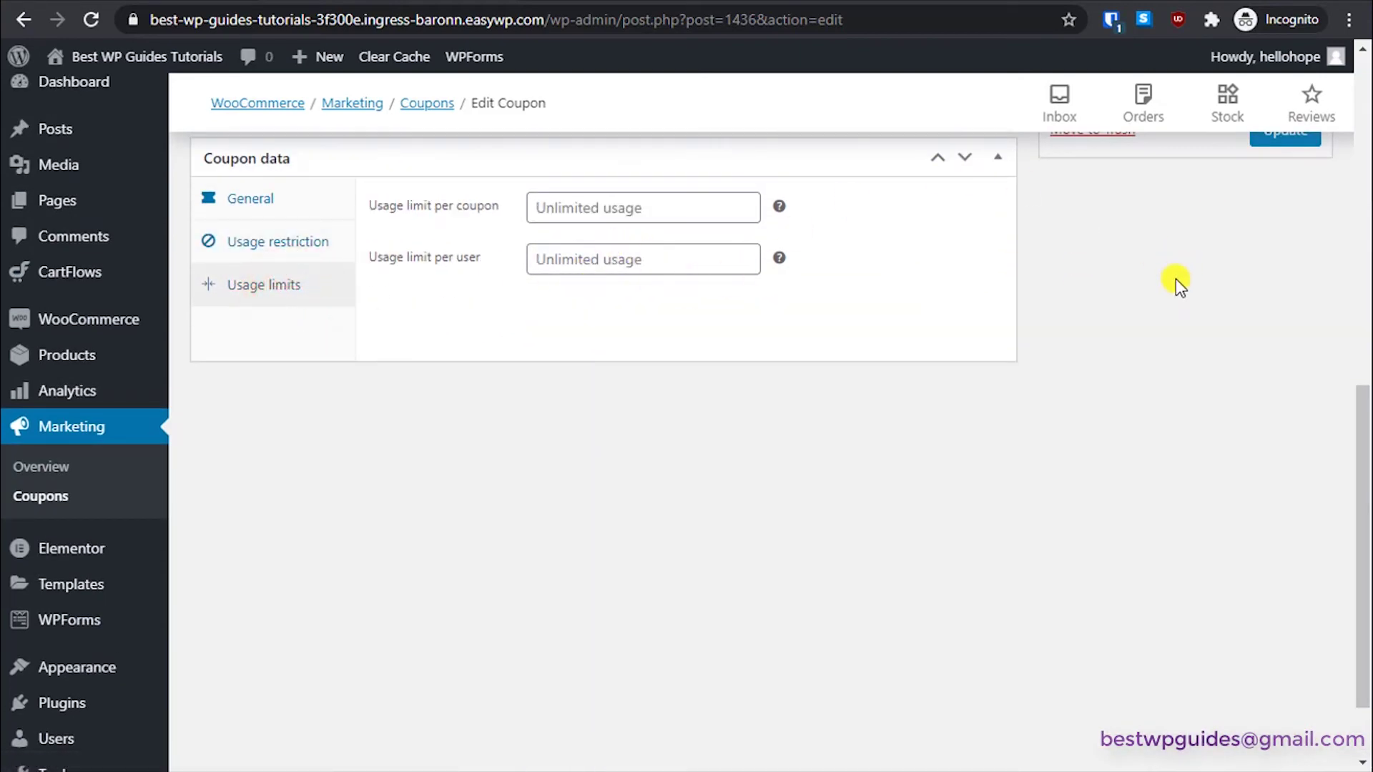
{"action": "scroll", "coordinate": [1216, 358], "scroll_direction": "up", "scroll_amount": 8}
{"action": "scroll", "coordinate": [1241, 426], "scroll_direction": "down", "scroll_amount": 3}
{"action": "left_click", "coordinate": [1287, 524]}
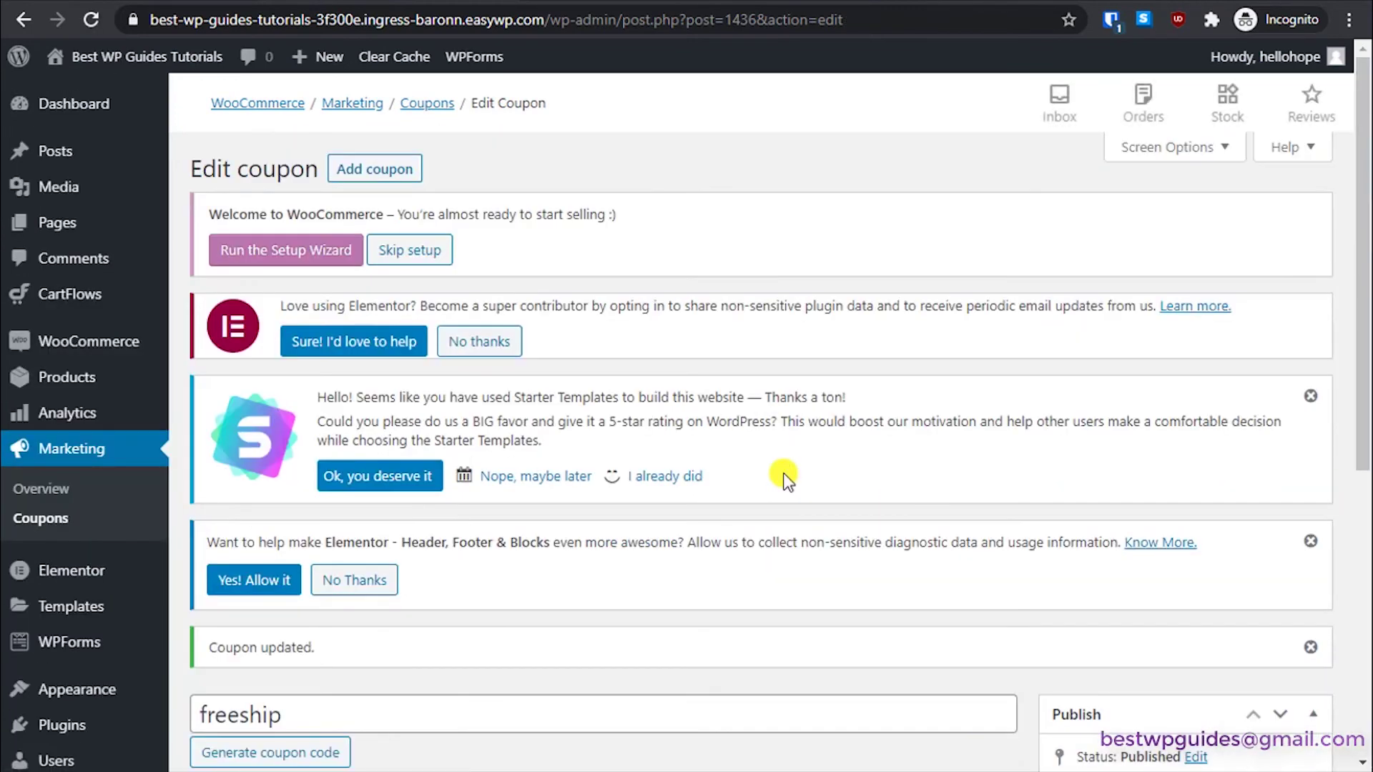
Step: Open a fresh Add New coupon form from + New > Coupon for the 10off code
{"action": "scroll", "coordinate": [785, 474], "scroll_direction": "down", "scroll_amount": 2}
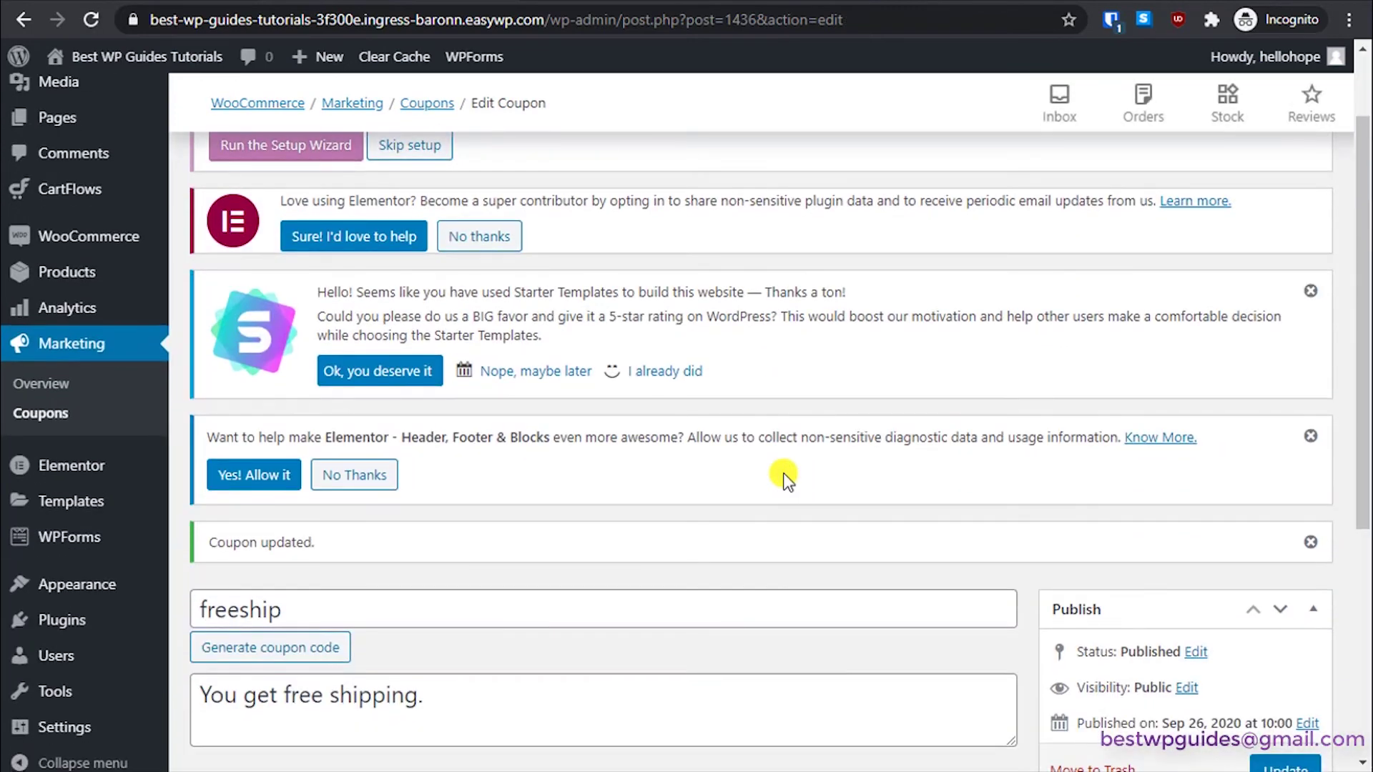
{"action": "scroll", "coordinate": [783, 473], "scroll_direction": "down", "scroll_amount": 4}
{"action": "scroll", "coordinate": [638, 441], "scroll_direction": "up", "scroll_amount": 2}
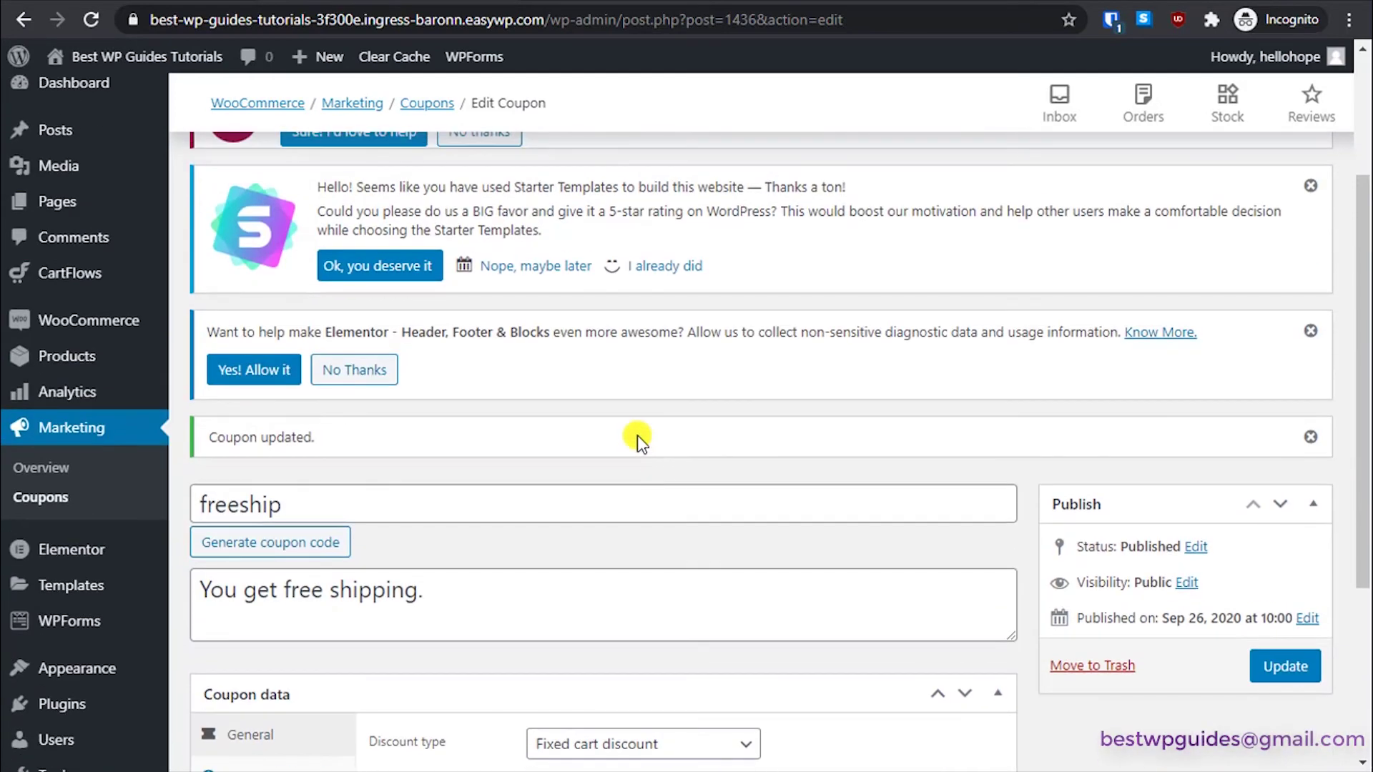
{"action": "mouse_move", "coordinate": [319, 48]}
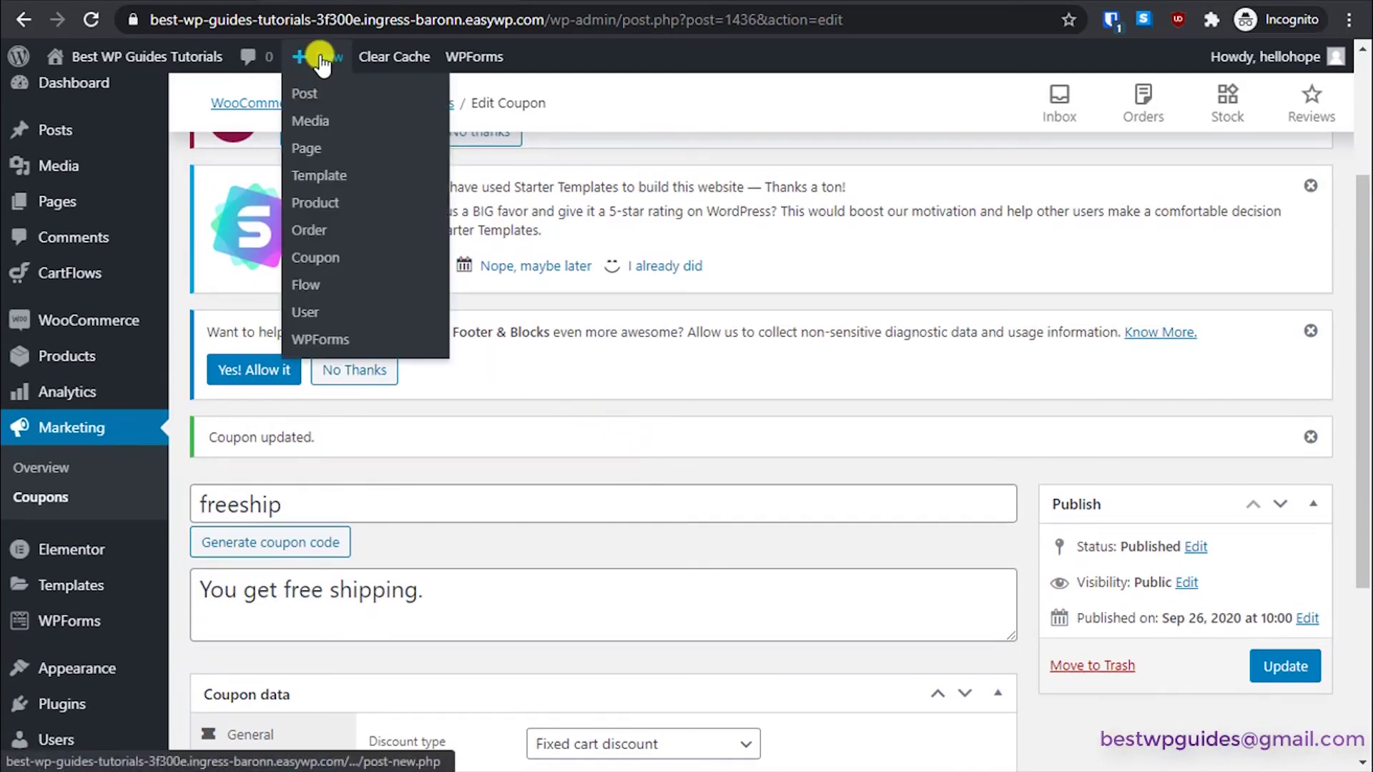
{"action": "left_click", "coordinate": [301, 258]}
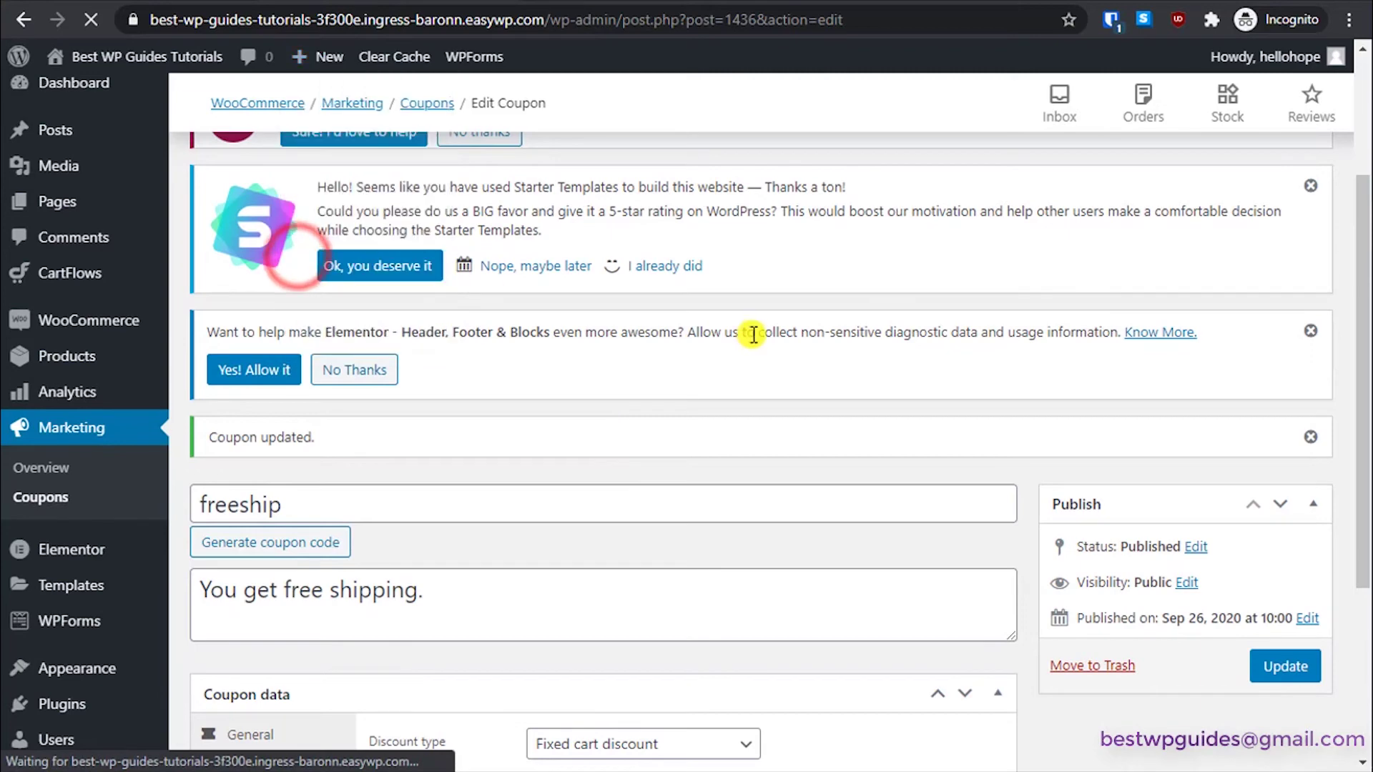
{"action": "scroll", "coordinate": [753, 334], "scroll_direction": "down", "scroll_amount": 7}
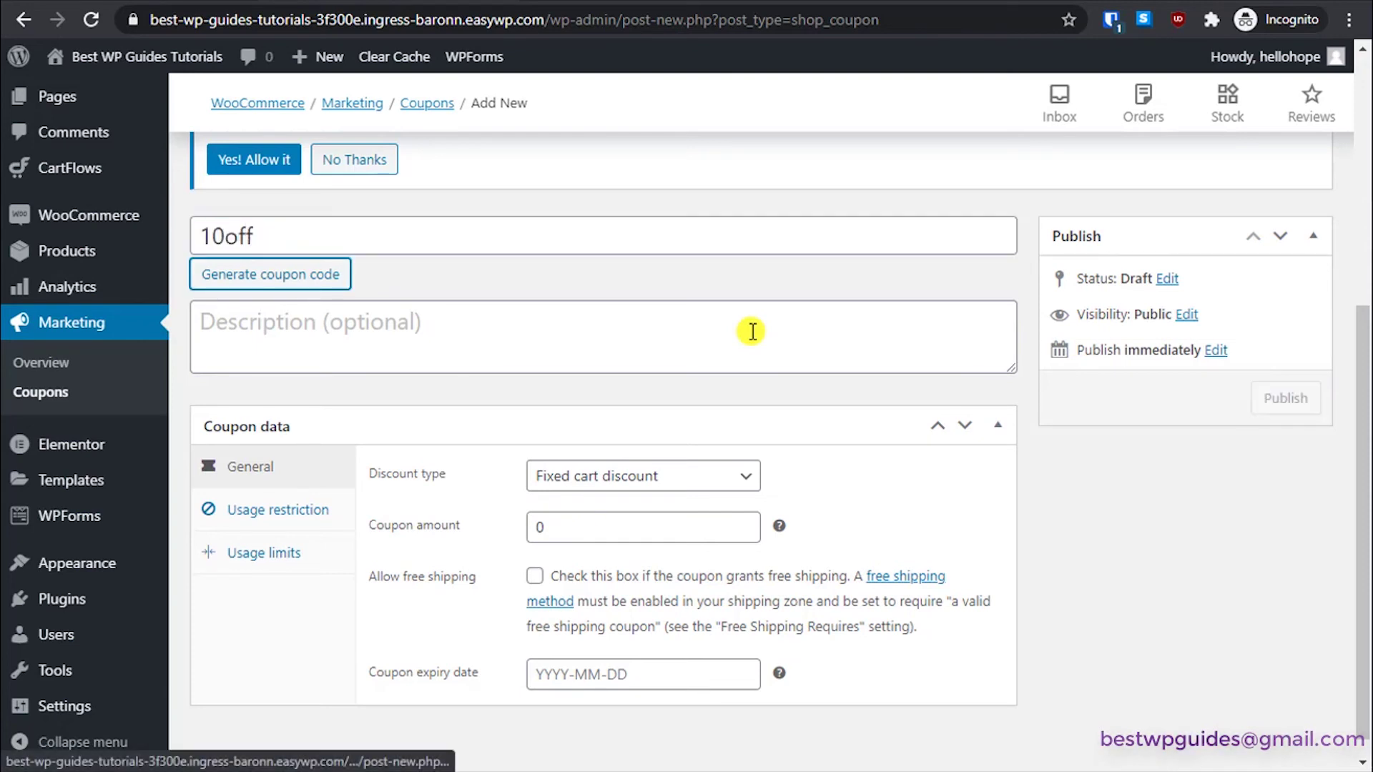
Step: Describe the coupon as '10 bucks flat off.' with Fixed cart discount type
{"action": "left_click", "coordinate": [752, 331]}
{"action": "type", "text": "10 bucks flat off."}
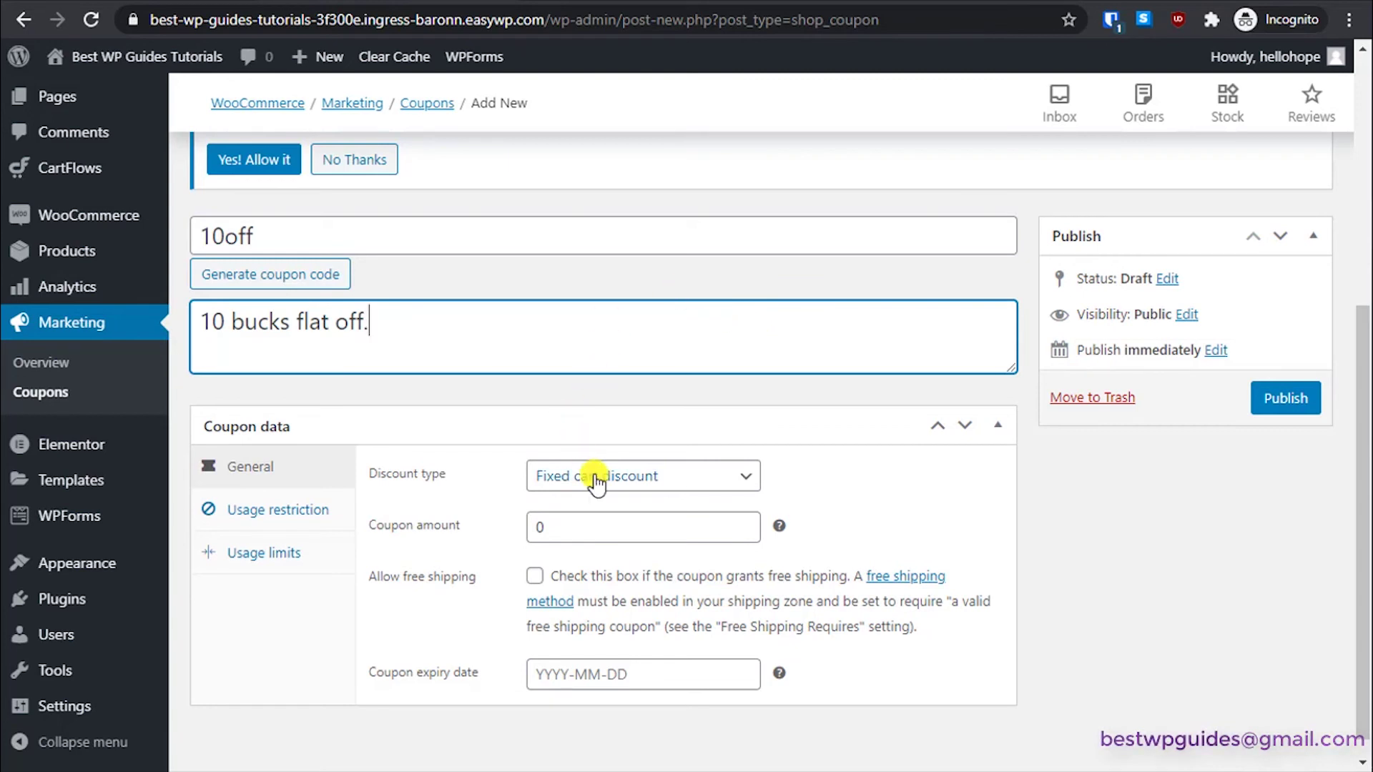
{"action": "left_click", "coordinate": [596, 477]}
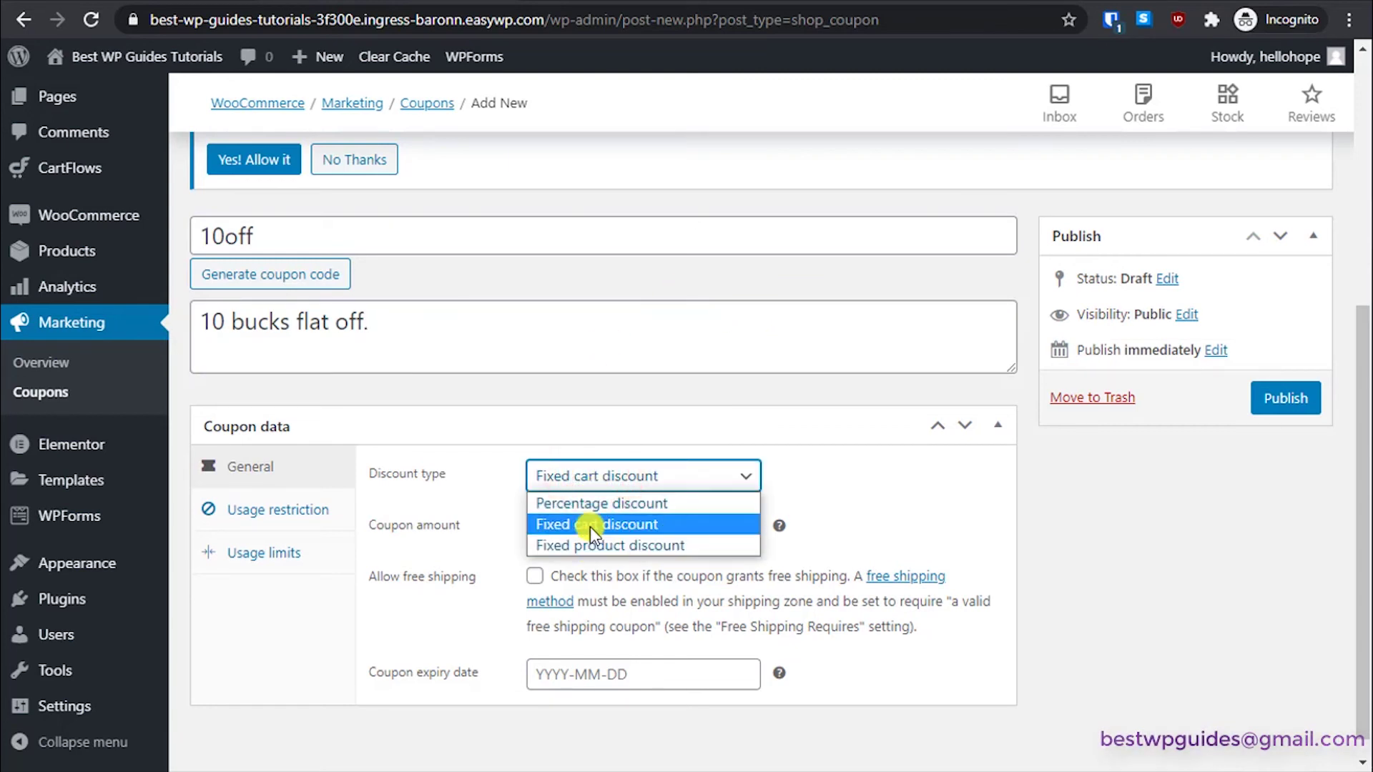
{"action": "left_click", "coordinate": [590, 527]}
{"action": "scroll", "coordinate": [744, 475], "scroll_direction": "down", "scroll_amount": 1}
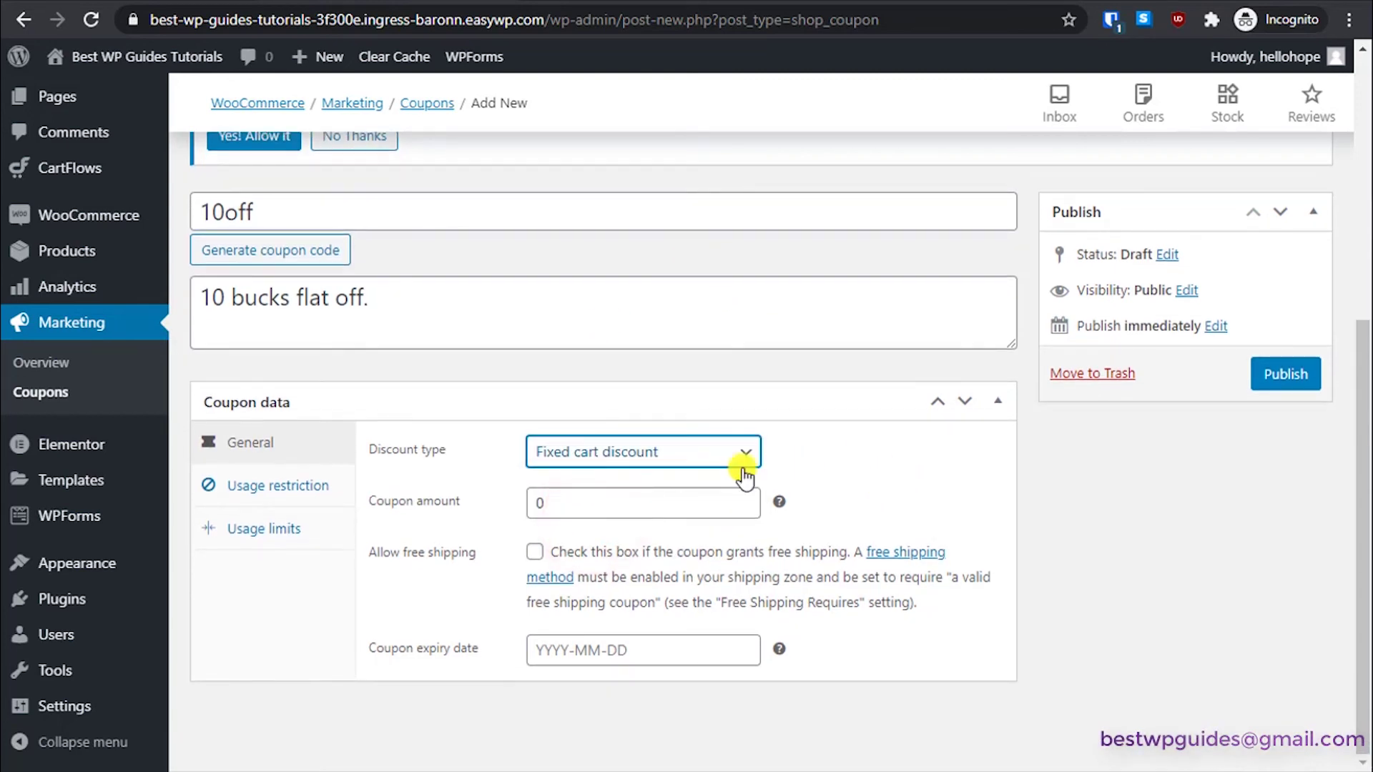
{"action": "left_click", "coordinate": [689, 462]}
{"action": "left_click", "coordinate": [628, 519]}
{"action": "left_click", "coordinate": [660, 445]}
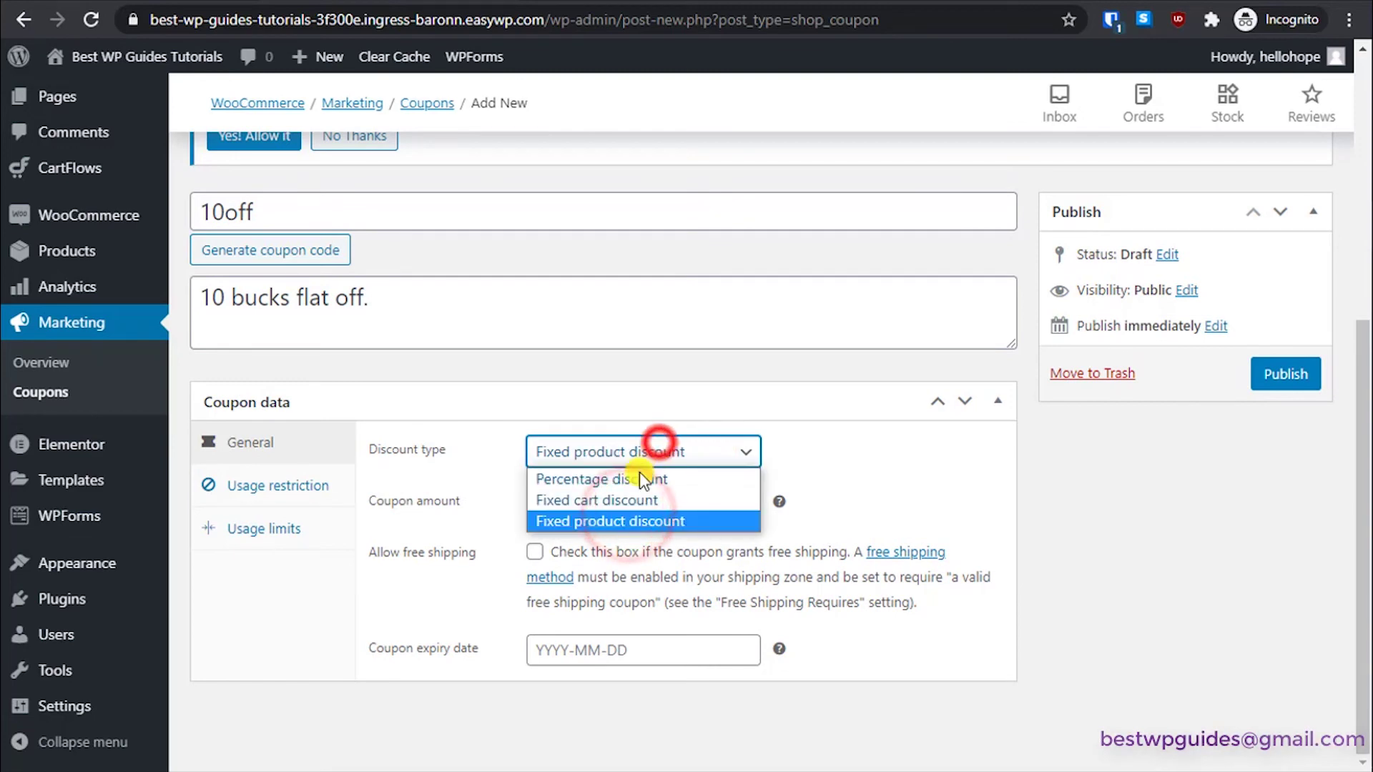
{"action": "left_click", "coordinate": [628, 500]}
{"action": "left_click", "coordinate": [824, 468]}
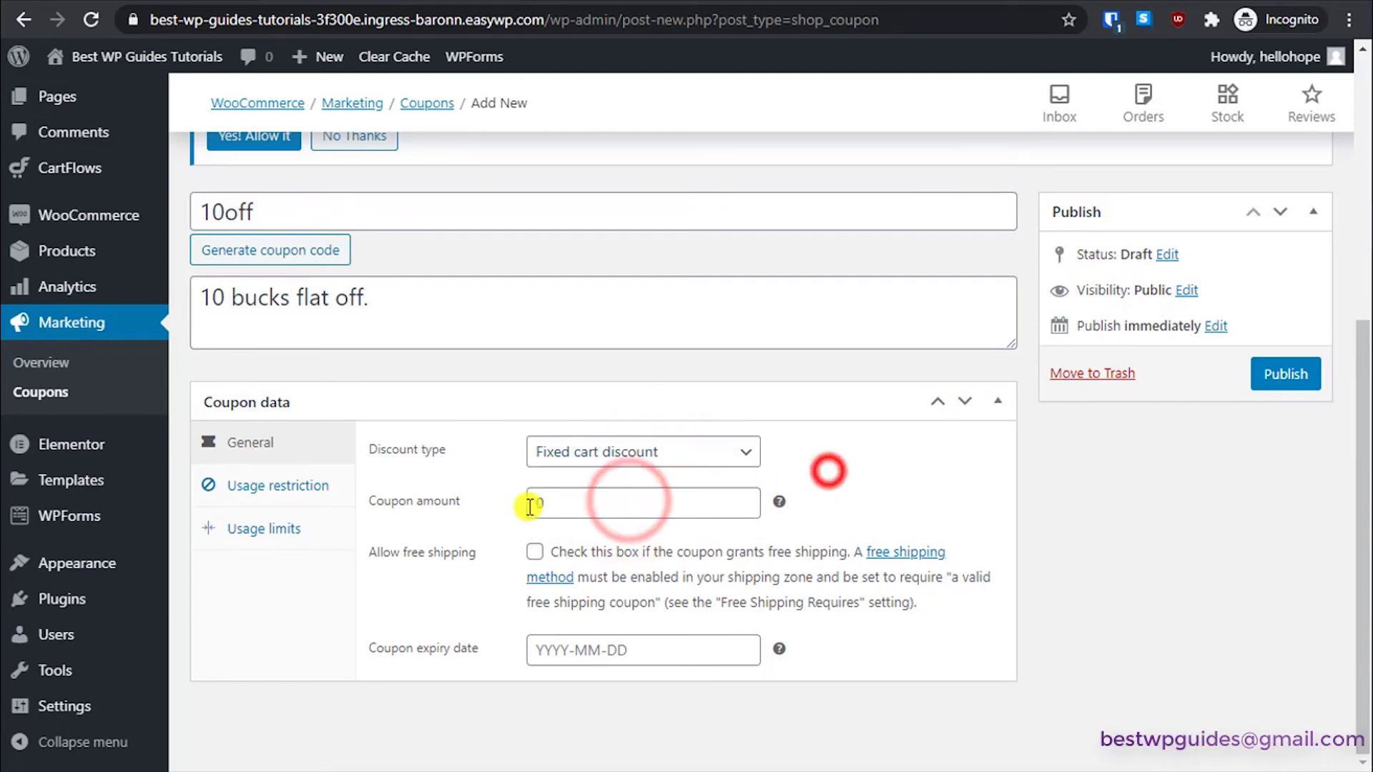
Step: Set the coupon amount to 10 and the expiry date to 2020-10-31
{"action": "double_click", "coordinate": [577, 502]}
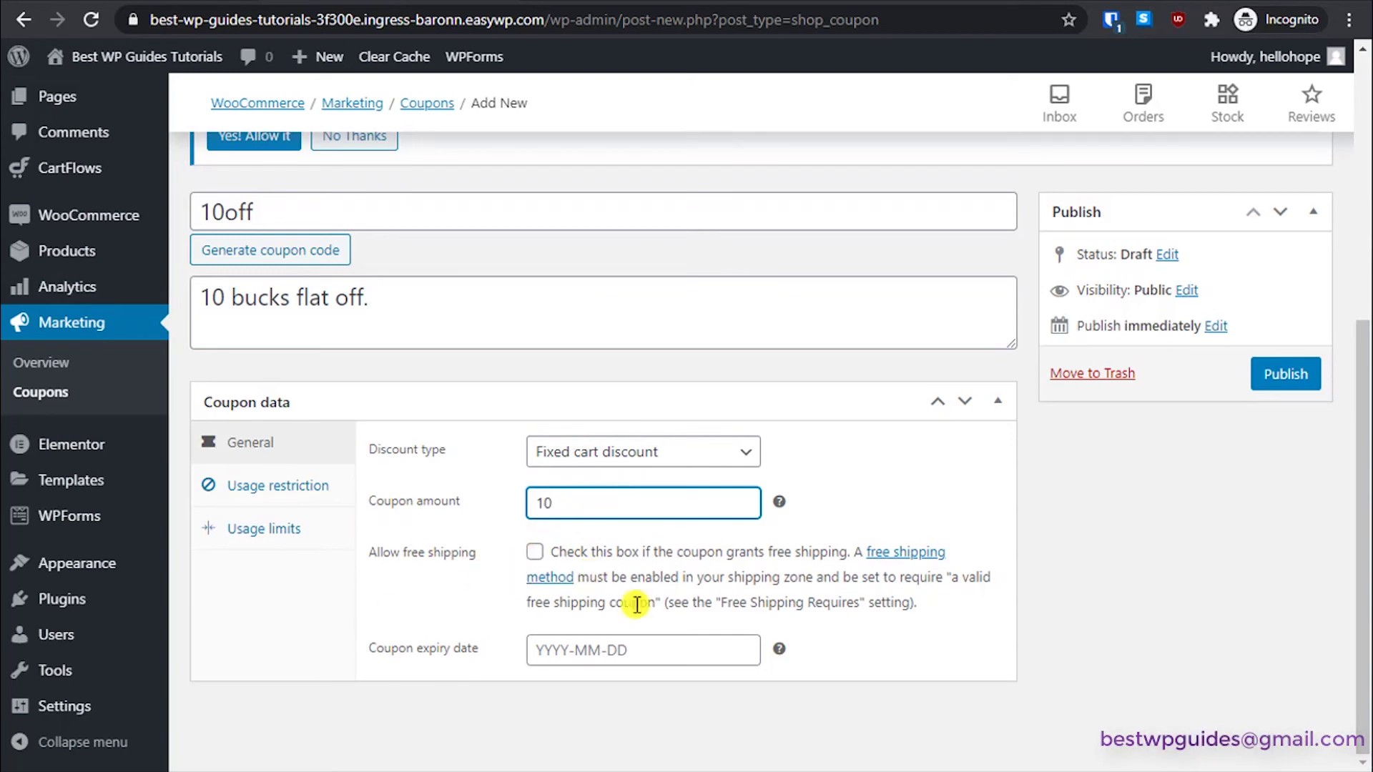
{"action": "left_click", "coordinate": [643, 650]}
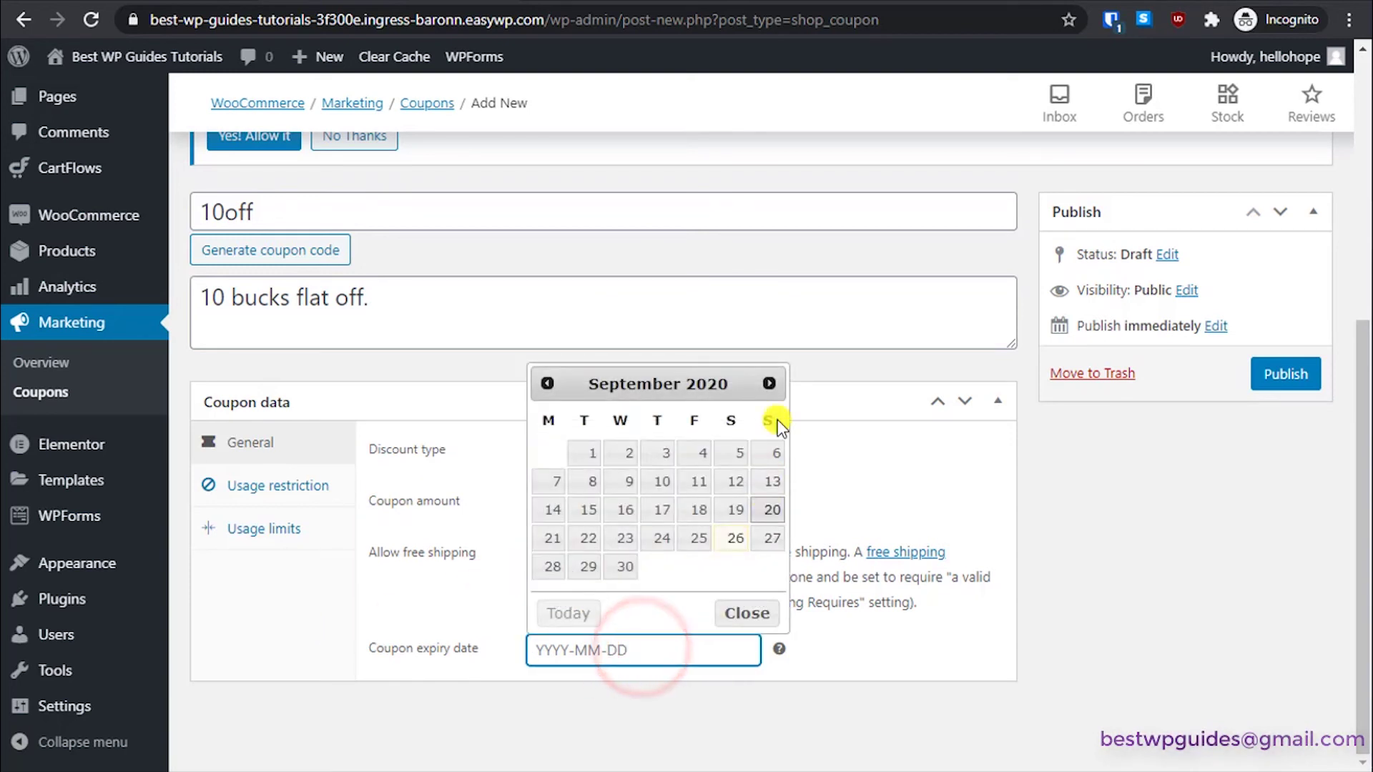
{"action": "left_click", "coordinate": [772, 385]}
{"action": "left_click", "coordinate": [735, 566]}
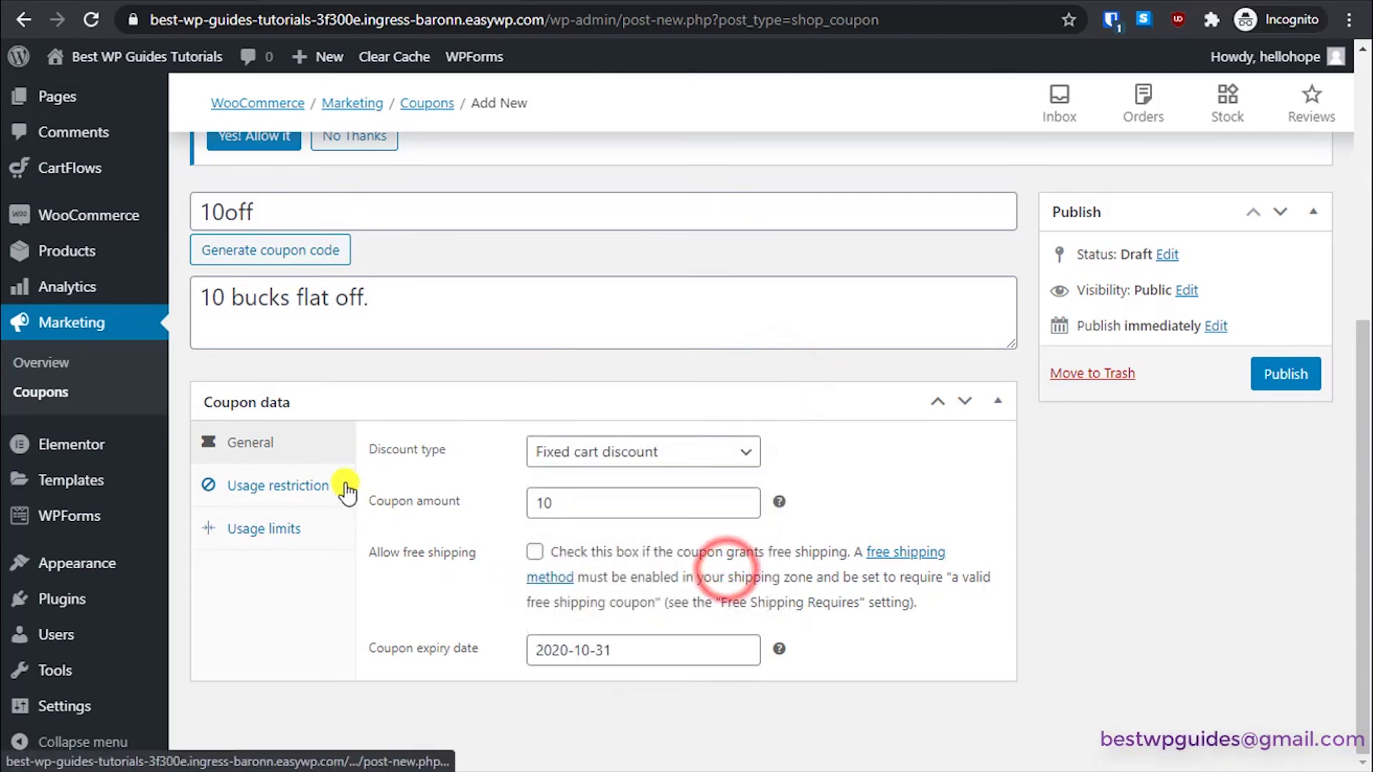
Step: Enter a Minimum spend of 50 under Usage restriction
{"action": "left_click", "coordinate": [293, 486]}
{"action": "scroll", "coordinate": [635, 396], "scroll_direction": "down", "scroll_amount": 2}
{"action": "left_click", "coordinate": [595, 346]}
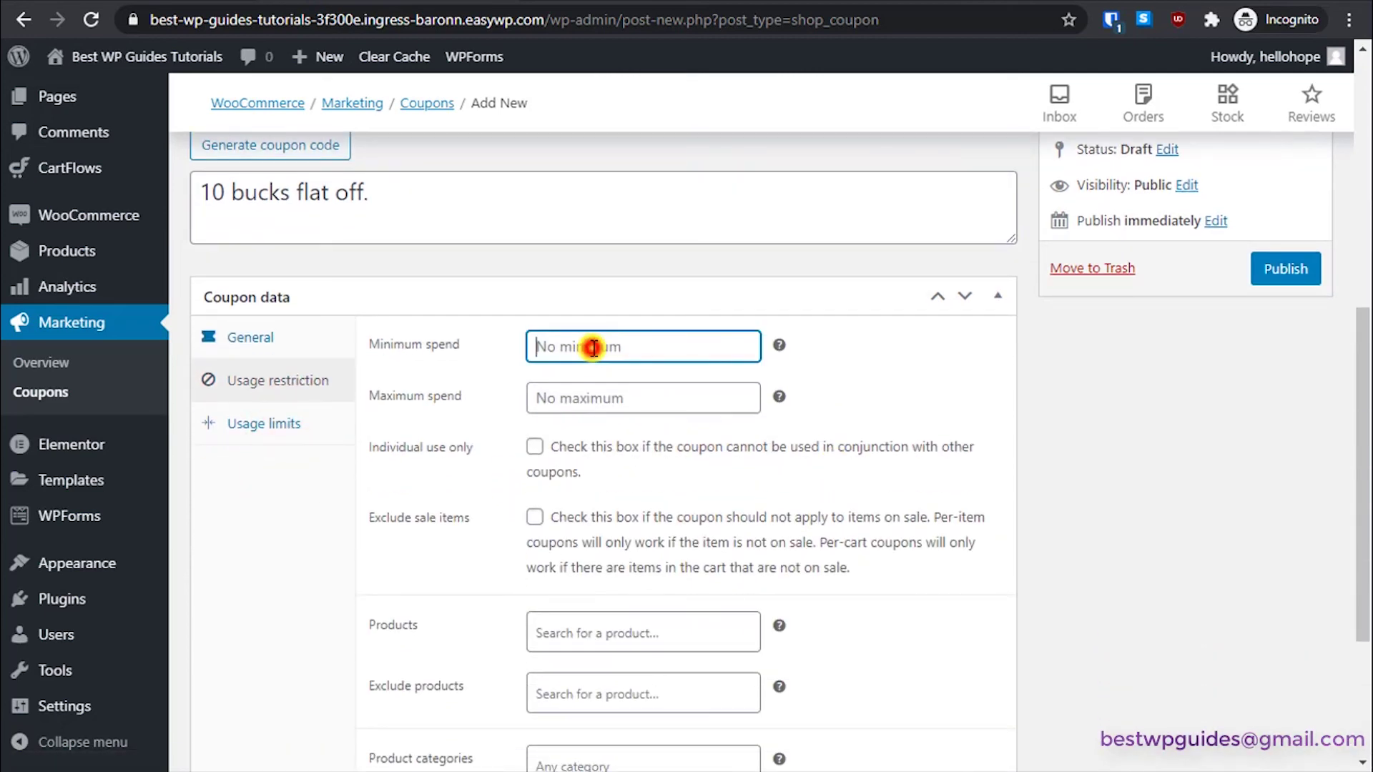
{"action": "type", "text": "50"}
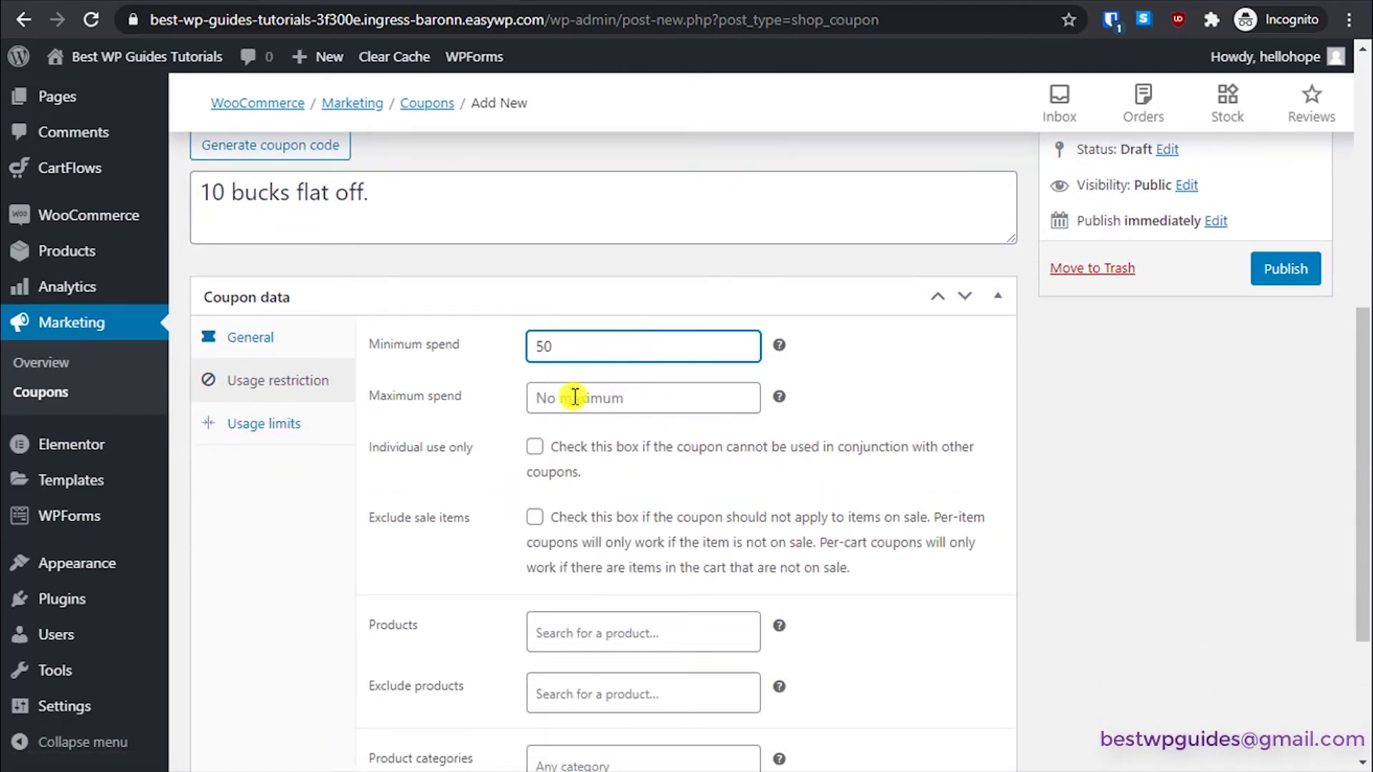
{"action": "left_click", "coordinate": [576, 398]}
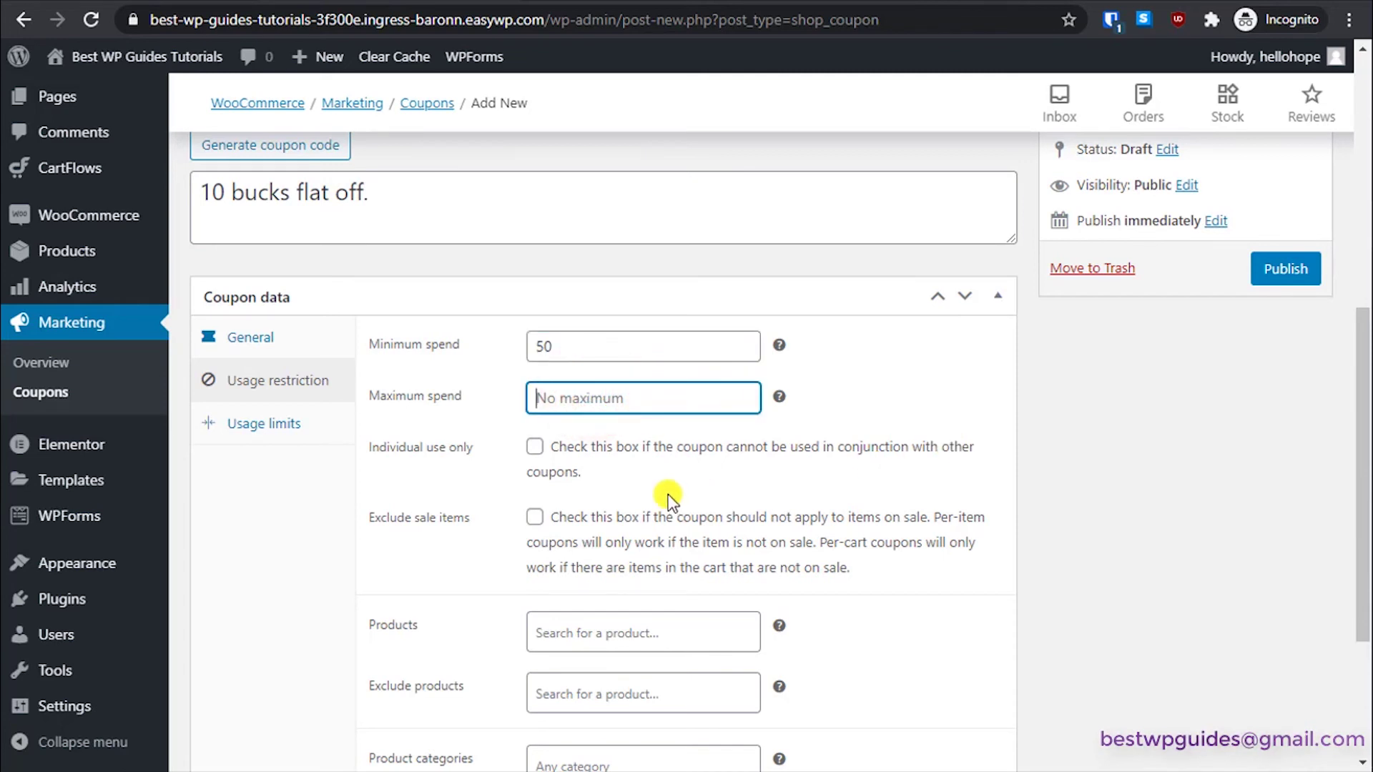
{"action": "scroll", "coordinate": [533, 419], "scroll_direction": "down", "scroll_amount": 2}
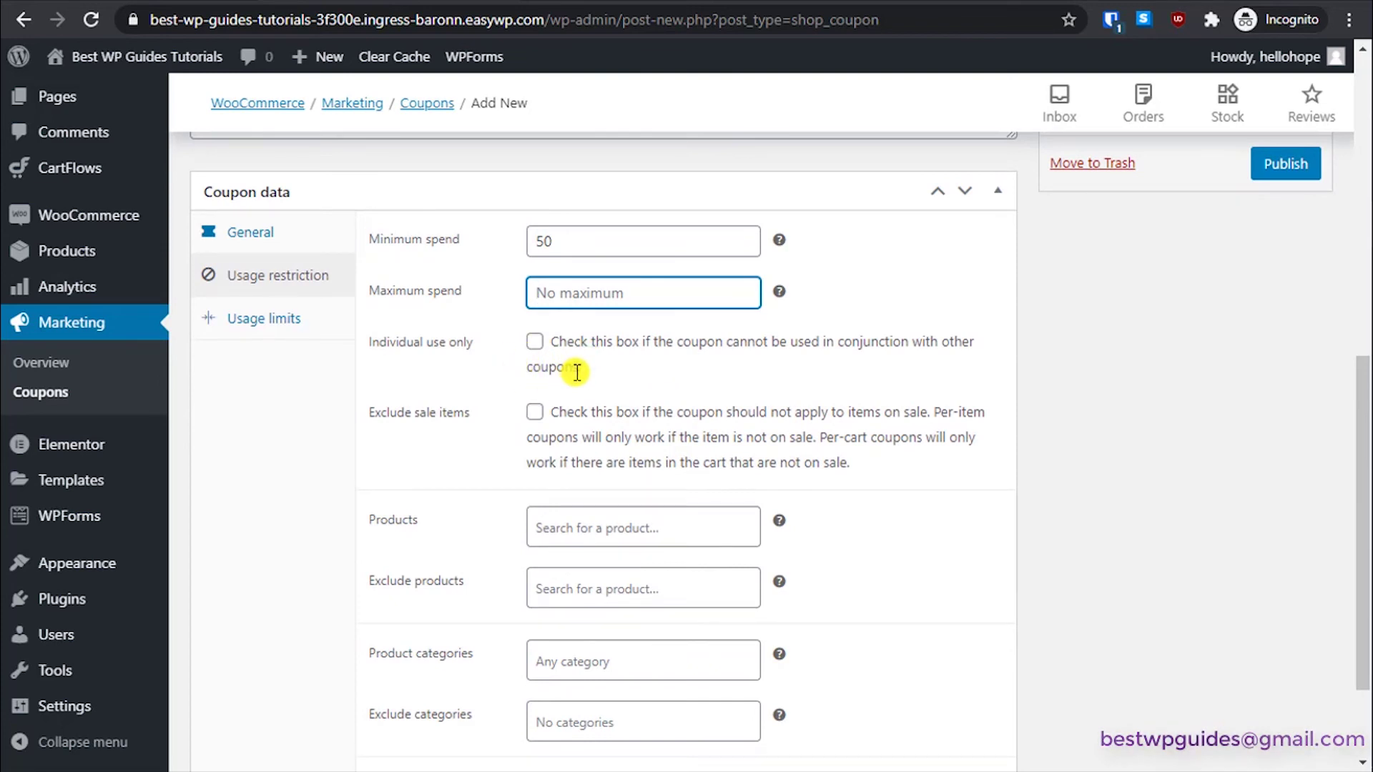
{"action": "scroll", "coordinate": [346, 414], "scroll_direction": "down", "scroll_amount": 2}
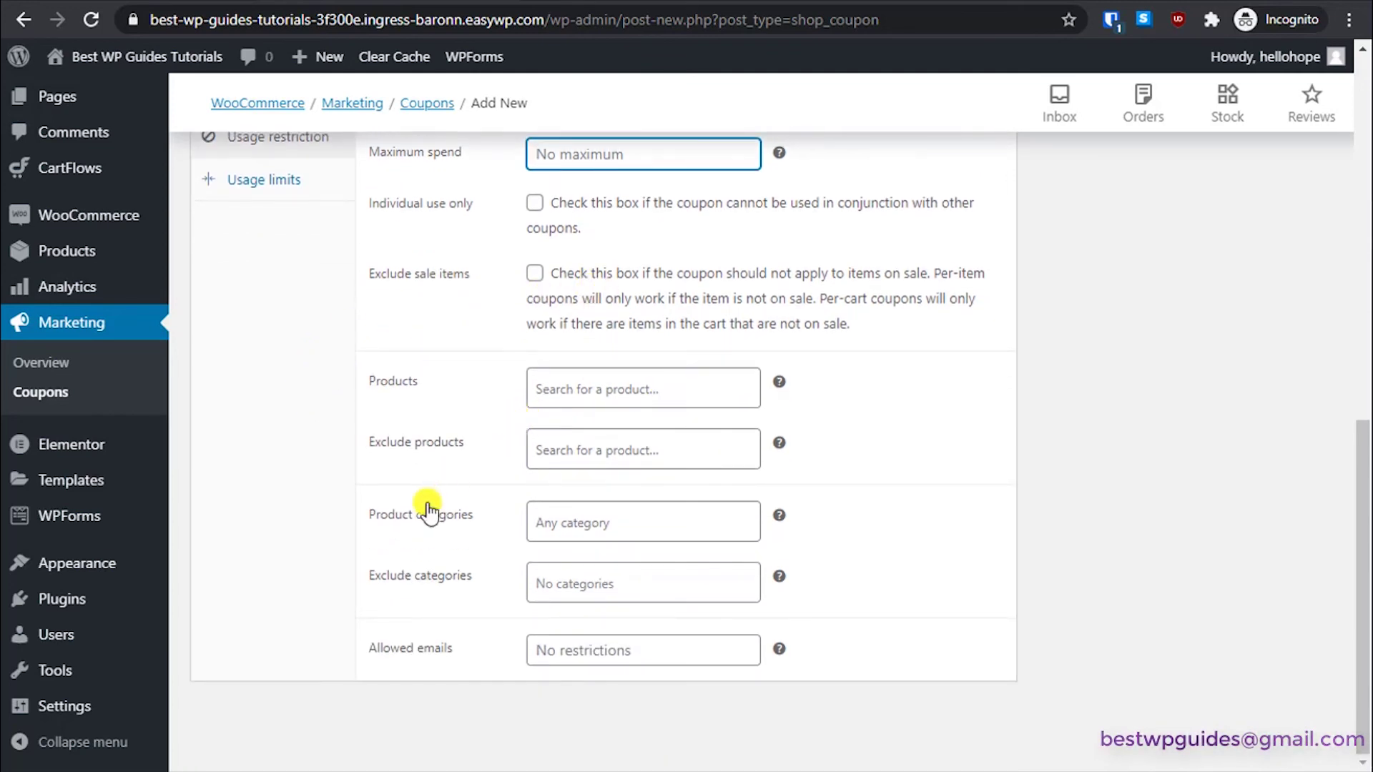
Step: Set Usage limit per coupon to 1000 and publish the 10off coupon
{"action": "left_click", "coordinate": [300, 185]}
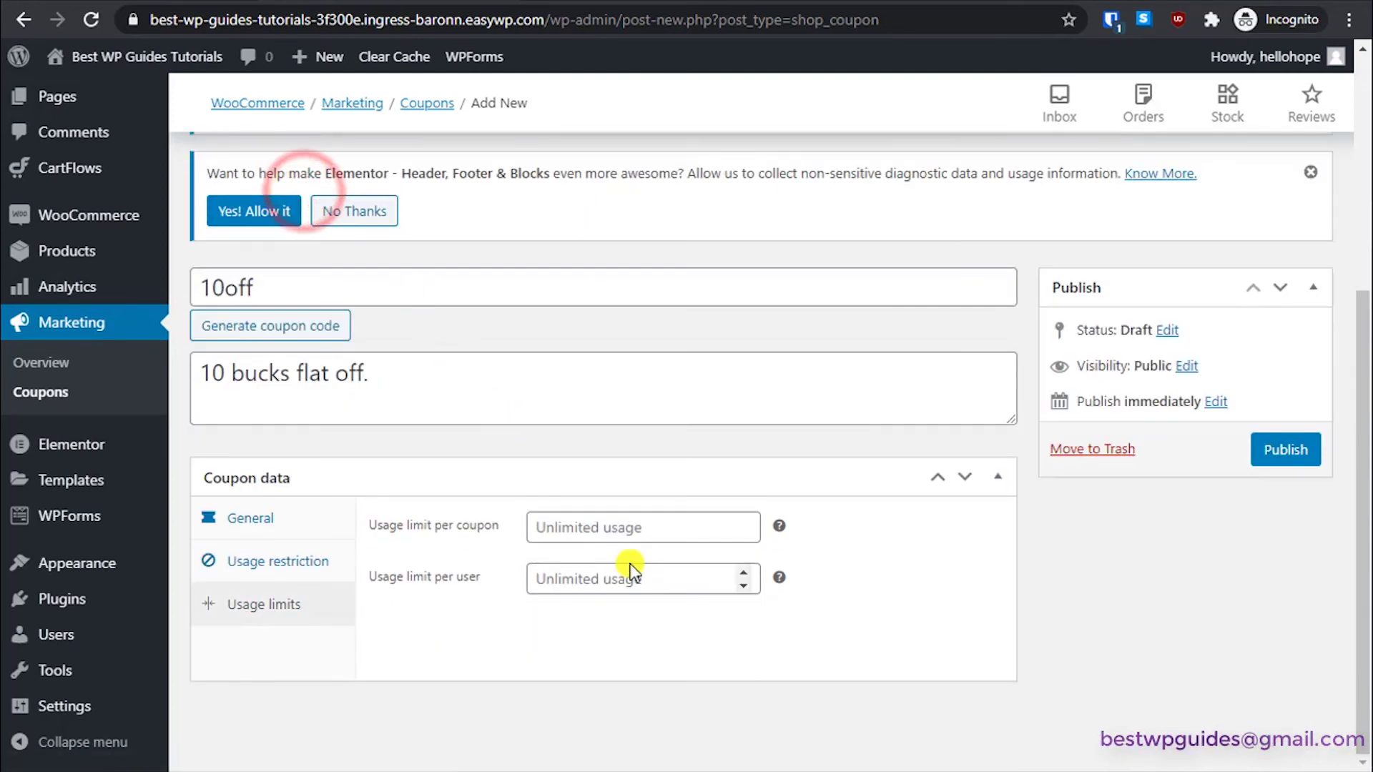
{"action": "left_click", "coordinate": [626, 527]}
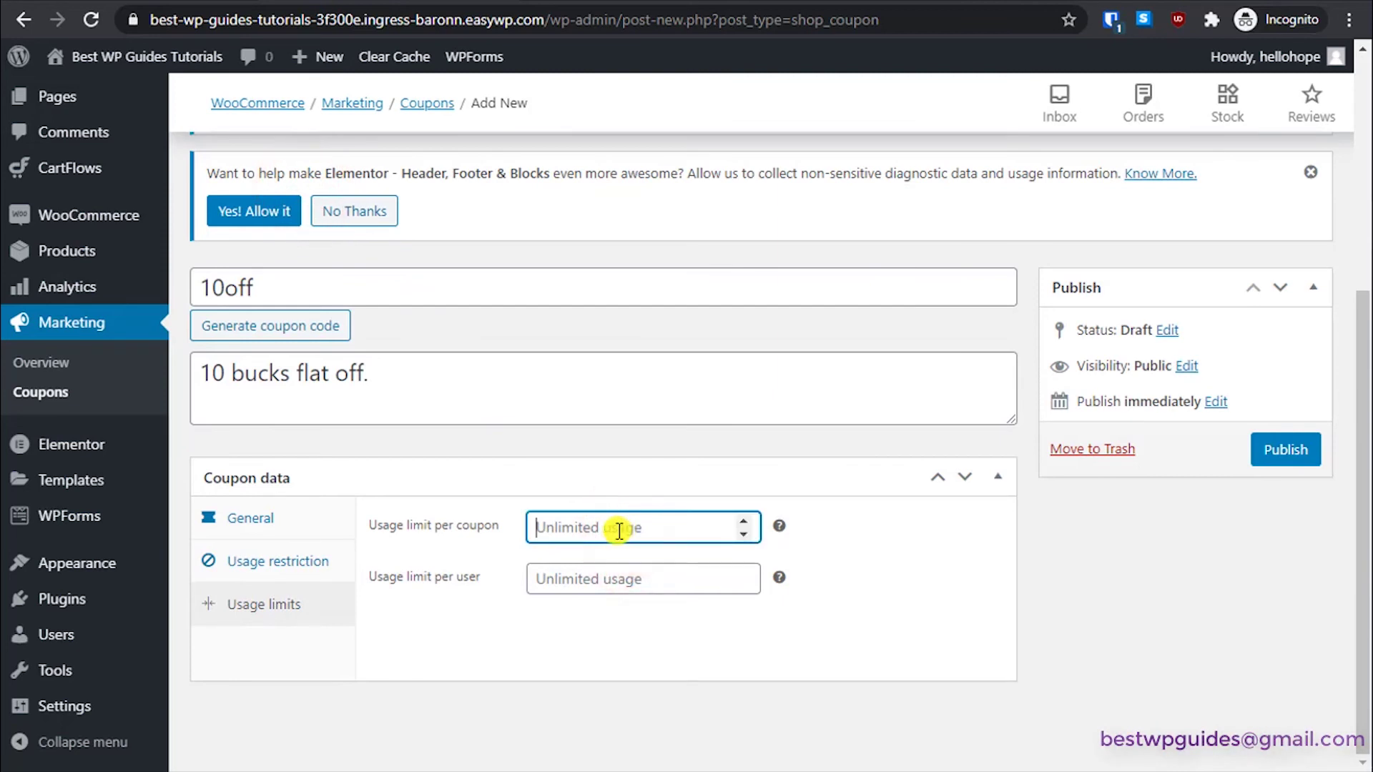
{"action": "type", "text": "1000"}
{"action": "left_click", "coordinate": [590, 573]}
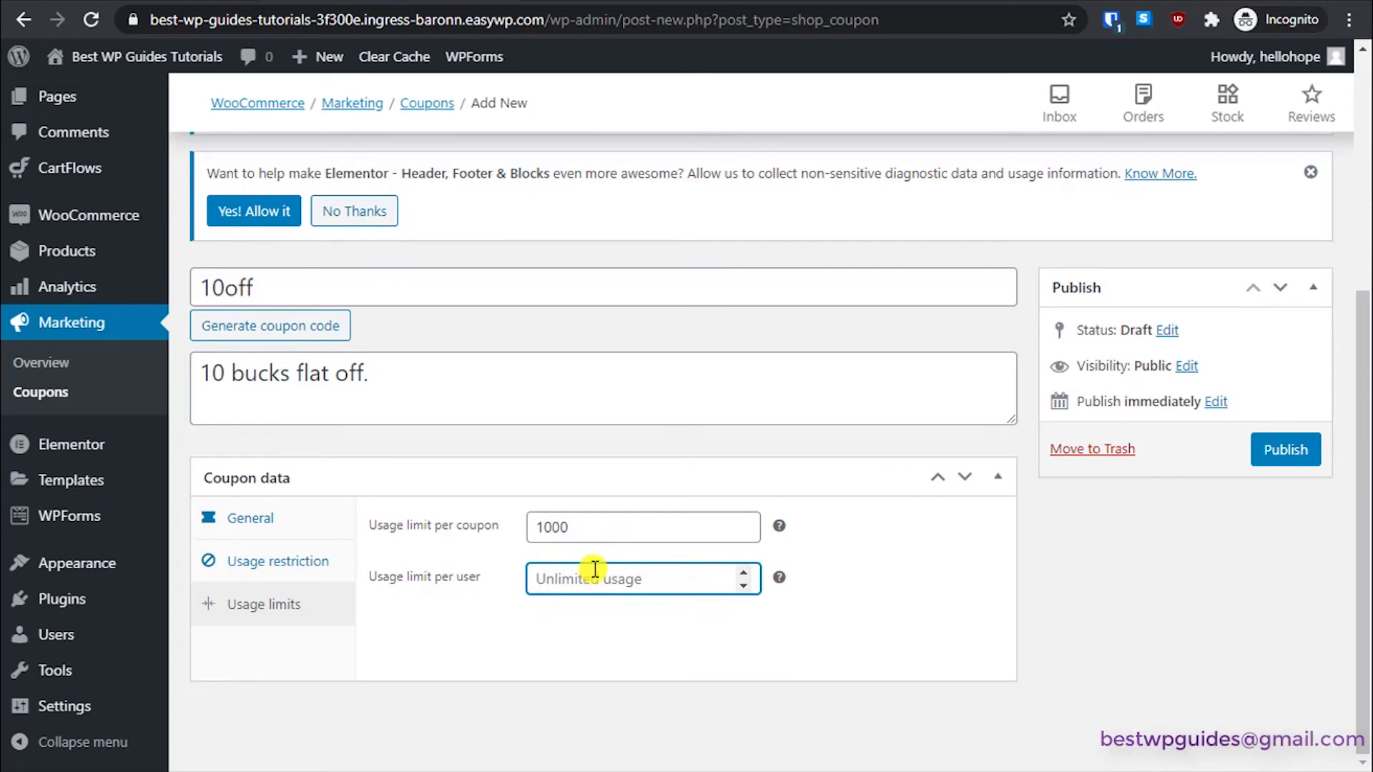
{"action": "left_click", "coordinate": [1260, 450]}
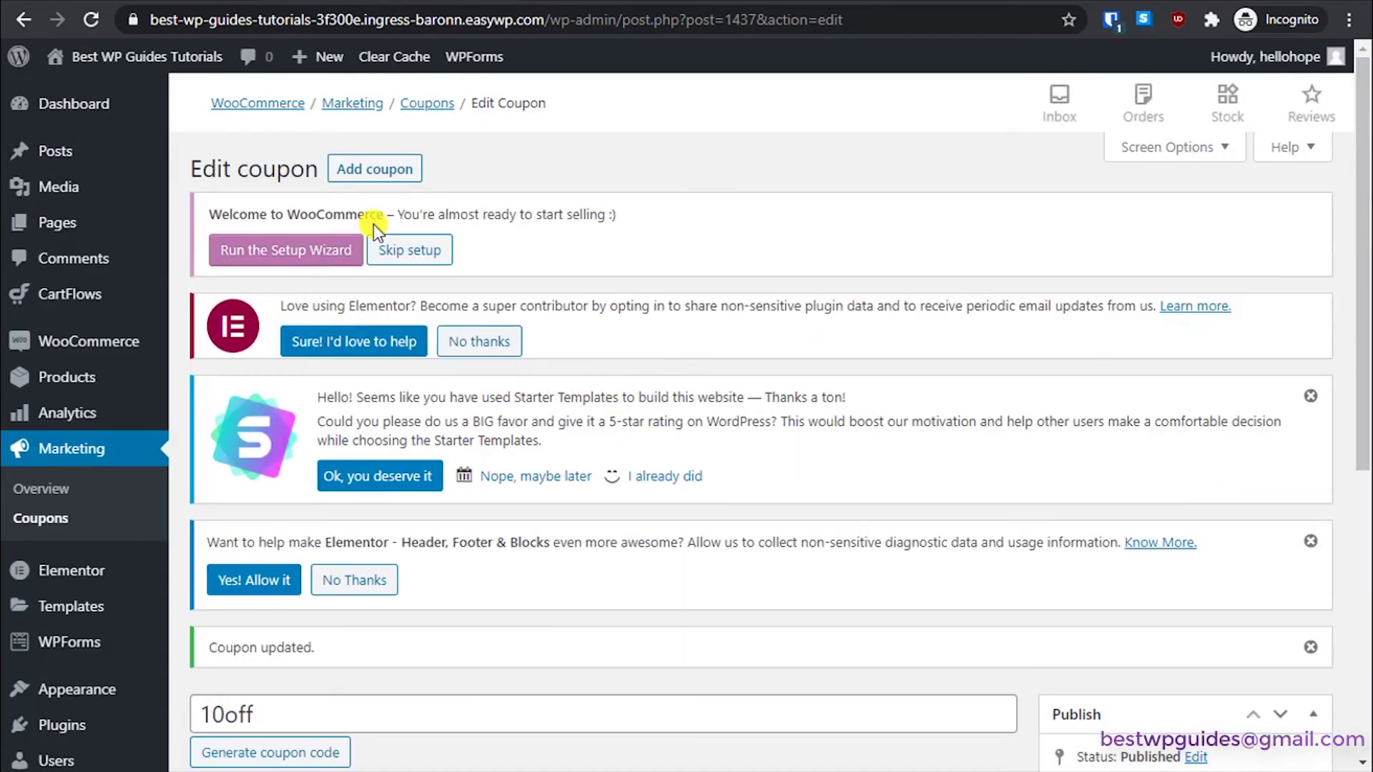
Step: Visit the store, open the Nike Sneaker Variable product and select Black as its colour
{"action": "mouse_move", "coordinate": [68, 54]}
{"action": "left_click", "coordinate": [81, 120]}
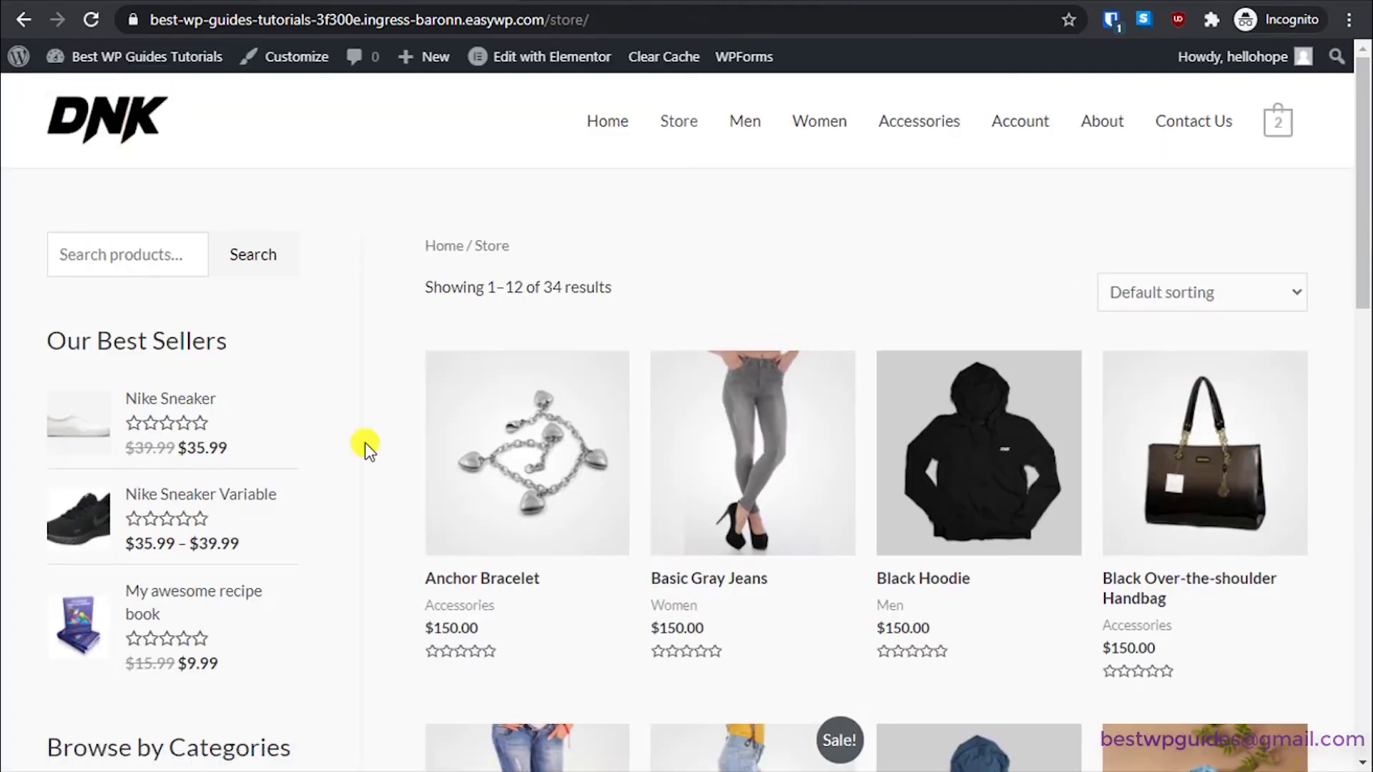
{"action": "left_click", "coordinate": [244, 501]}
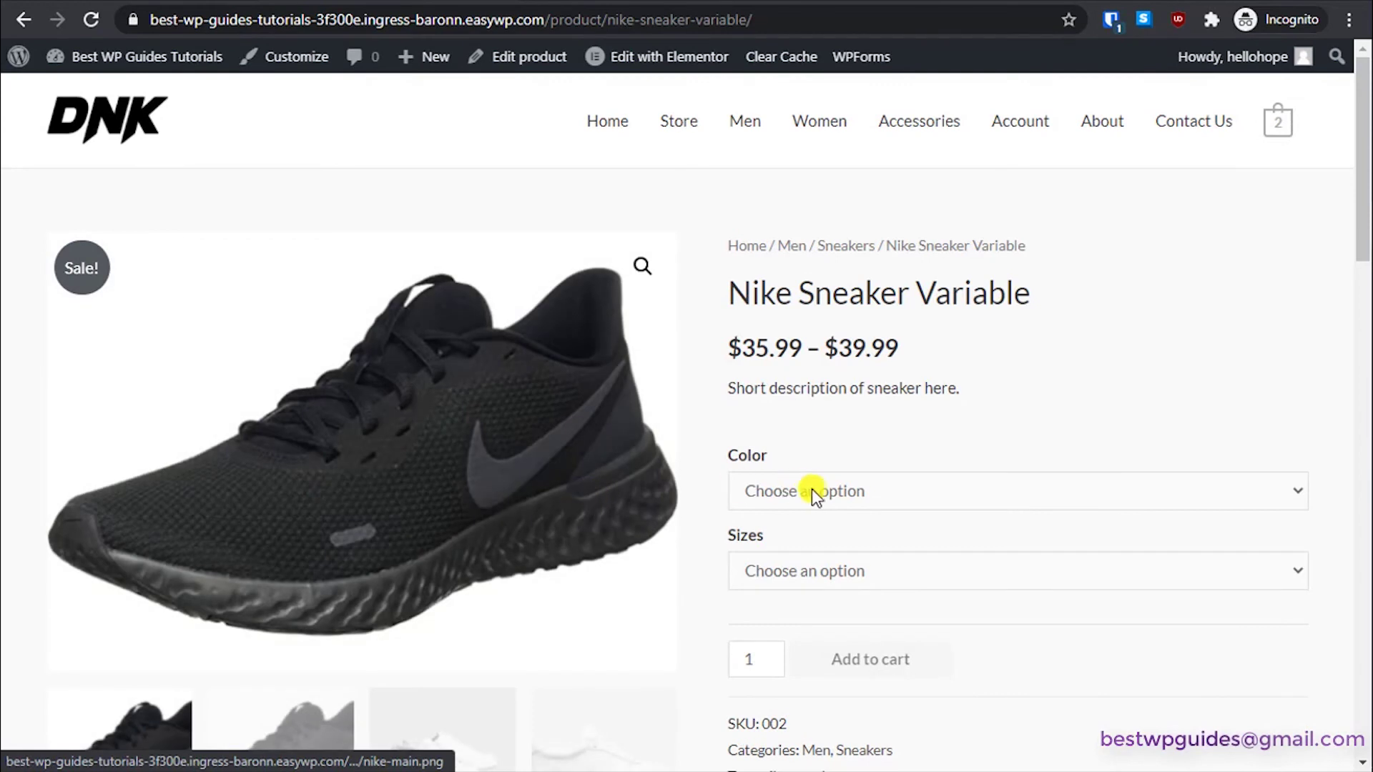
{"action": "left_click", "coordinate": [812, 489]}
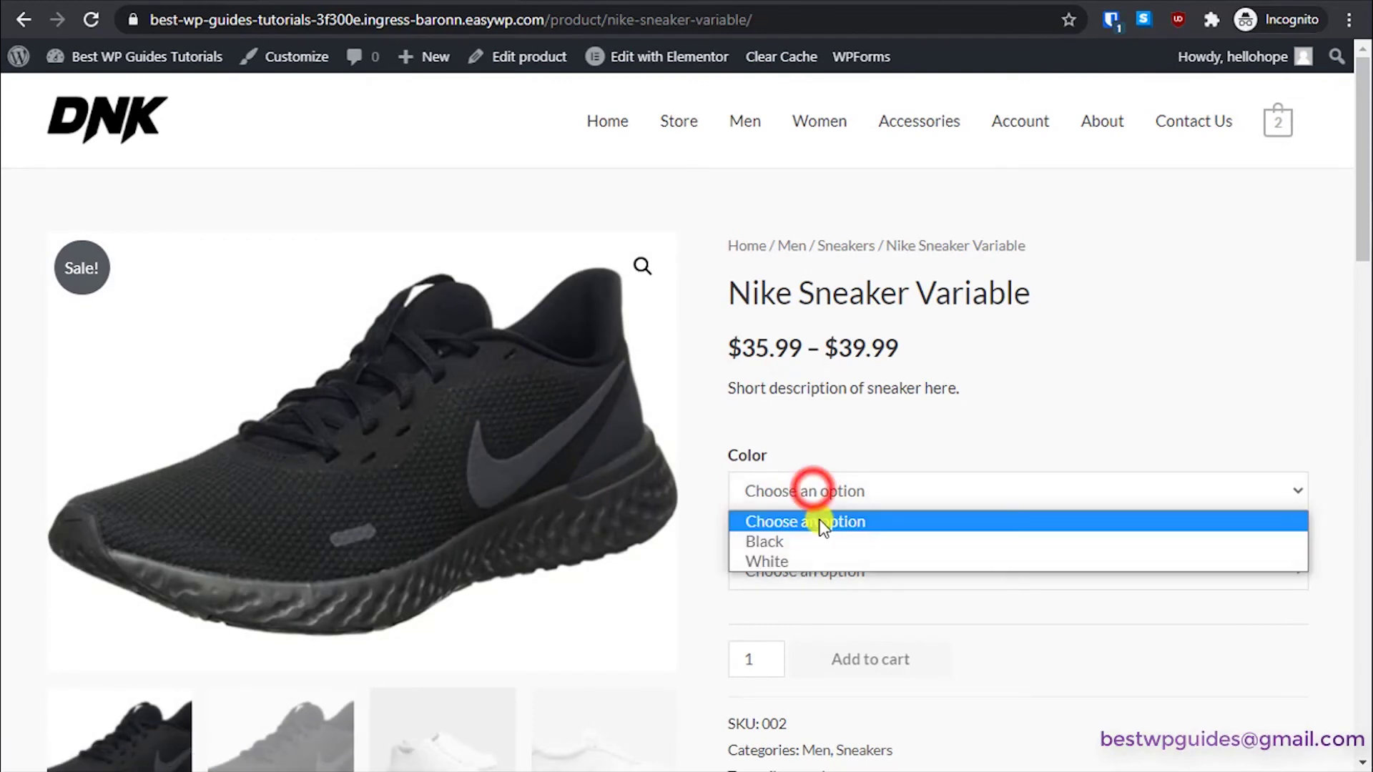
{"action": "left_click", "coordinate": [788, 543]}
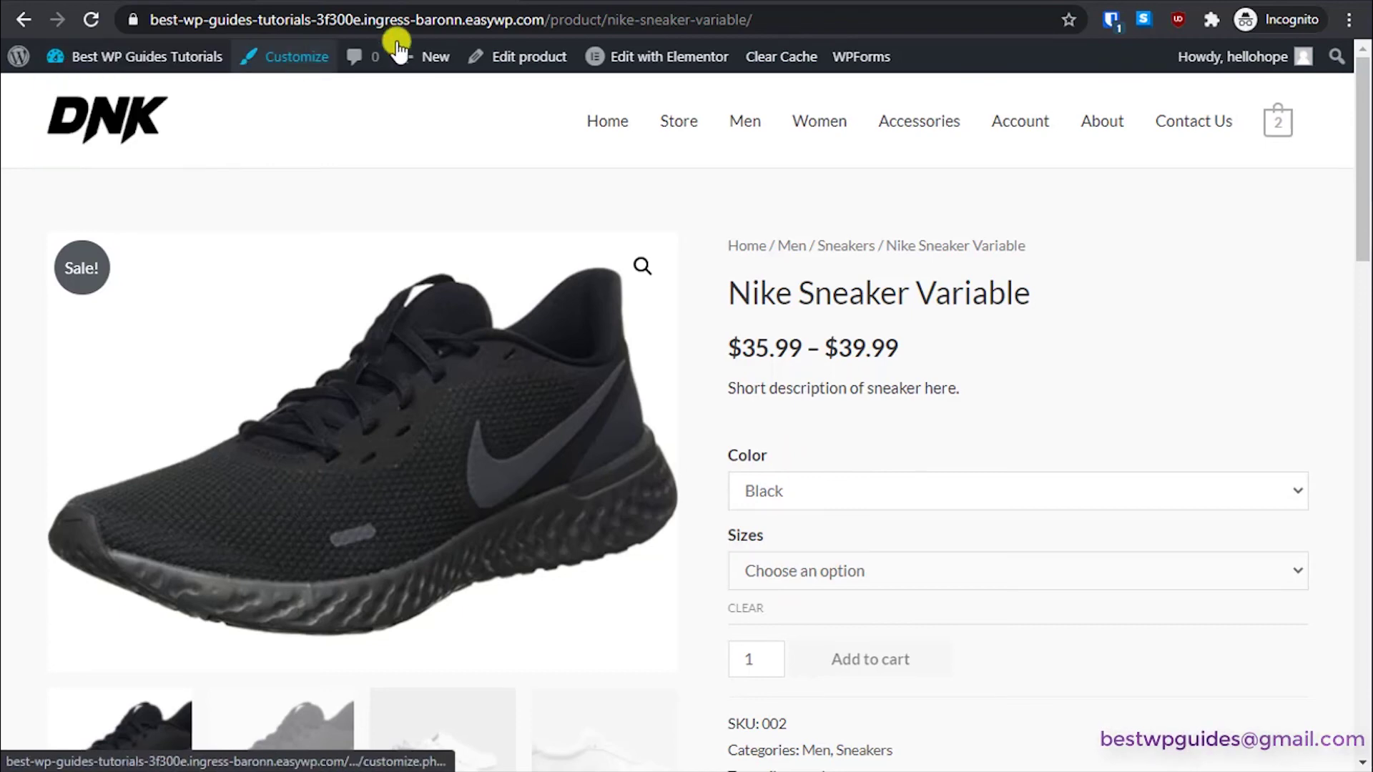
Step: Return from the storefront to the WordPress admin dashboard
{"action": "mouse_move", "coordinate": [104, 65]}
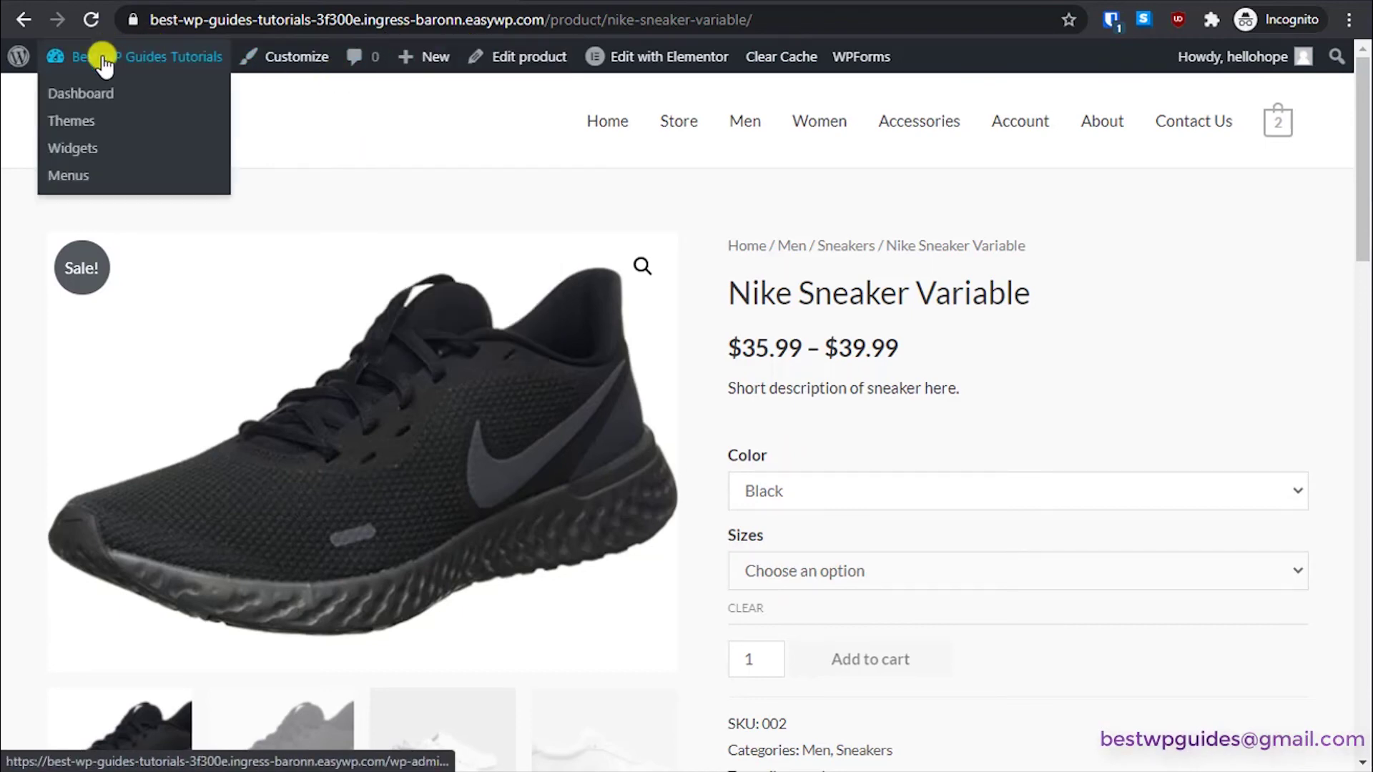
{"action": "right_click", "coordinate": [85, 89]}
{"action": "left_click", "coordinate": [93, 92]}
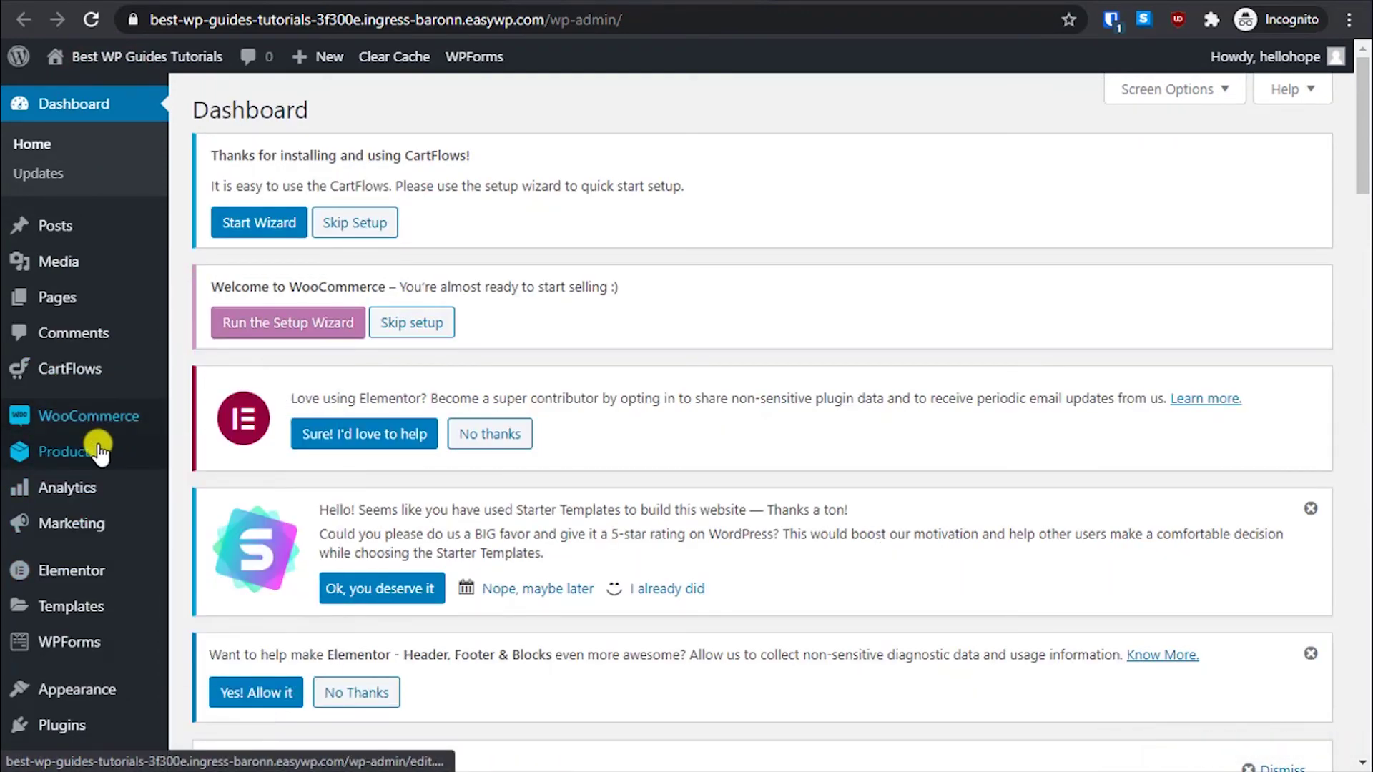
Step: Start a new coupon, then go back to the coupon list showing 10off, freeship and welcome
{"action": "mouse_move", "coordinate": [99, 450]}
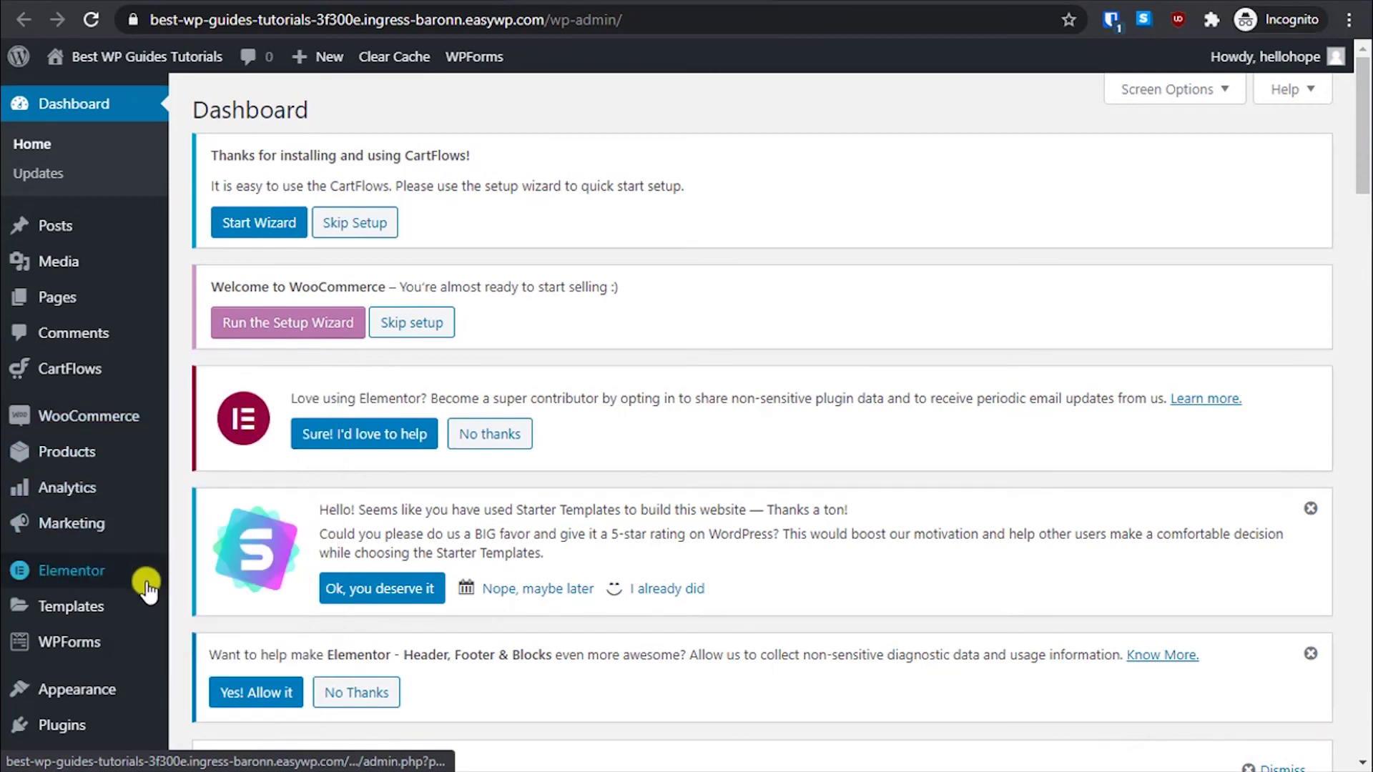
{"action": "mouse_move", "coordinate": [47, 414]}
{"action": "mouse_move", "coordinate": [319, 53]}
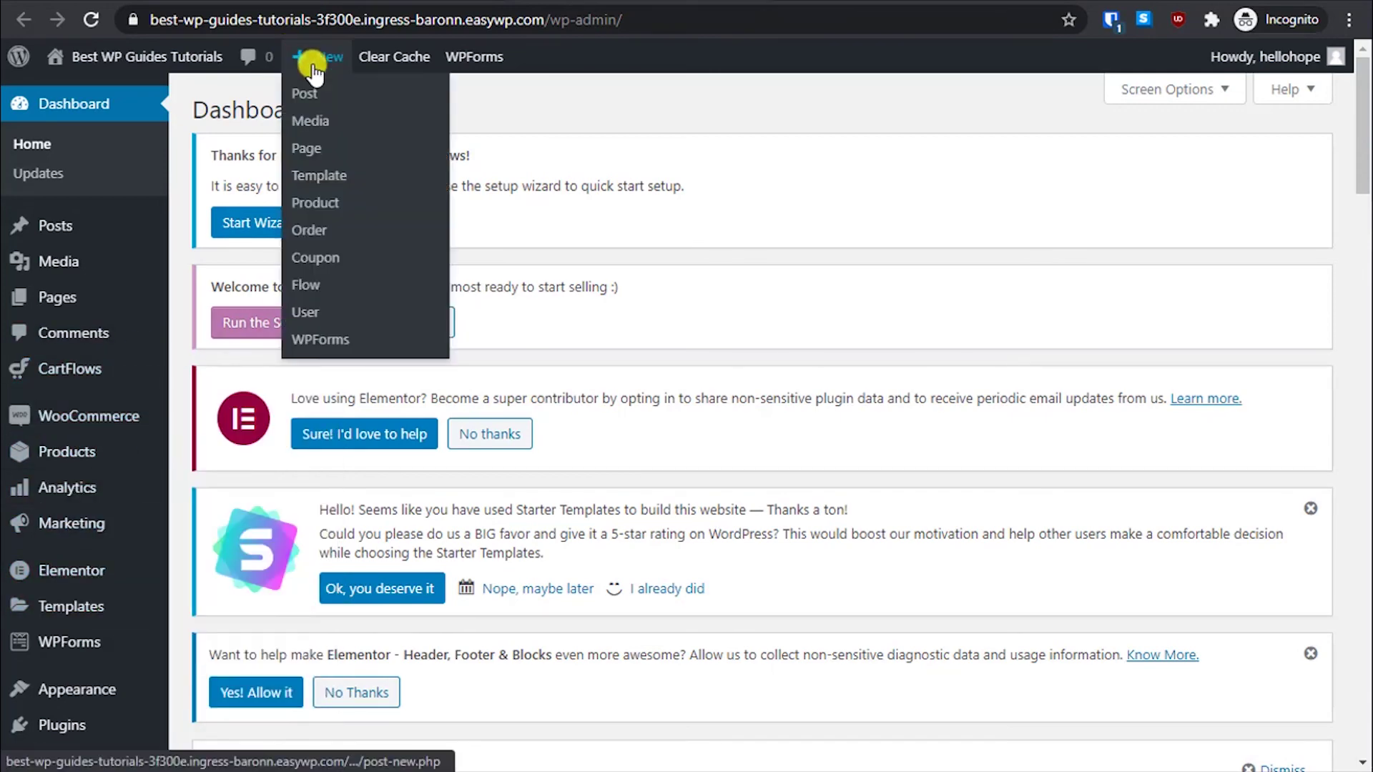
{"action": "left_click", "coordinate": [303, 257]}
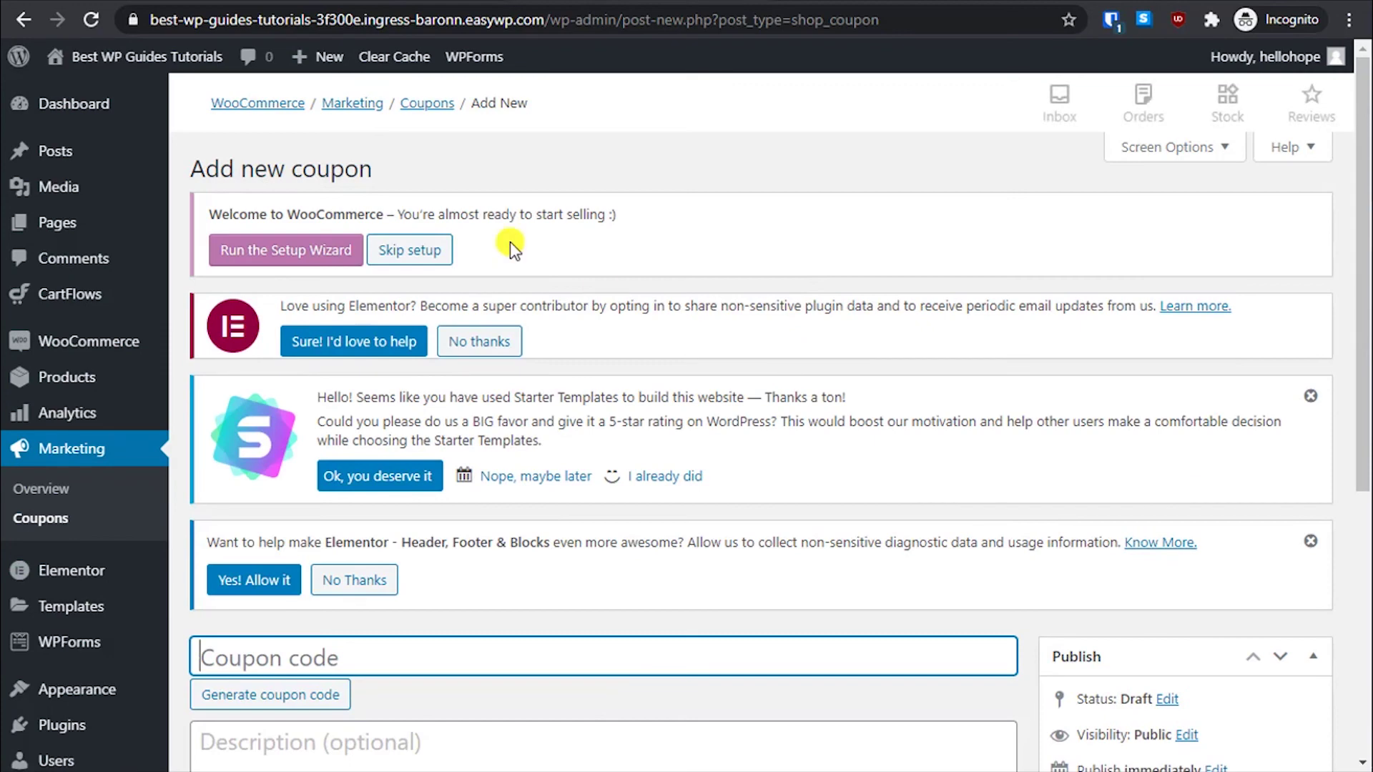
{"action": "left_click", "coordinate": [424, 101]}
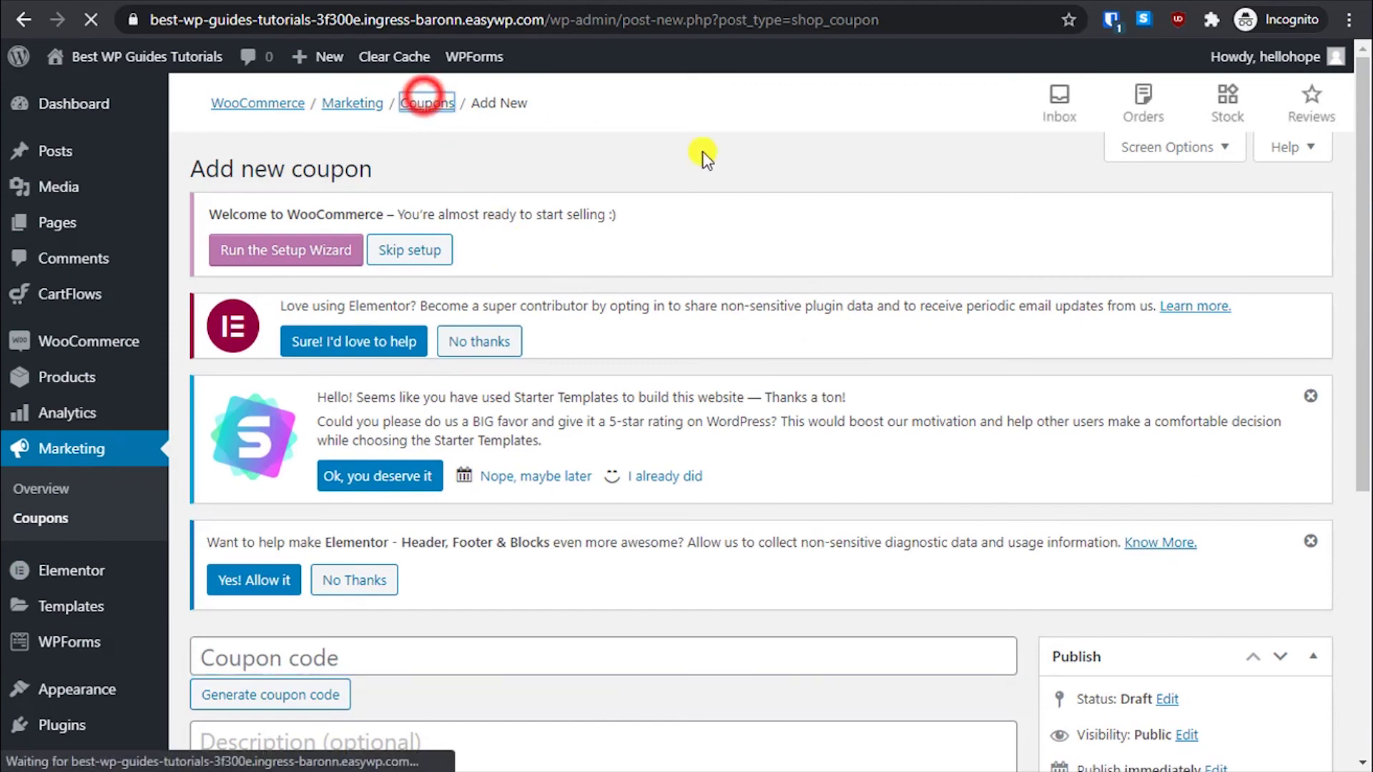
{"action": "scroll", "coordinate": [386, 529], "scroll_direction": "down", "scroll_amount": 7}
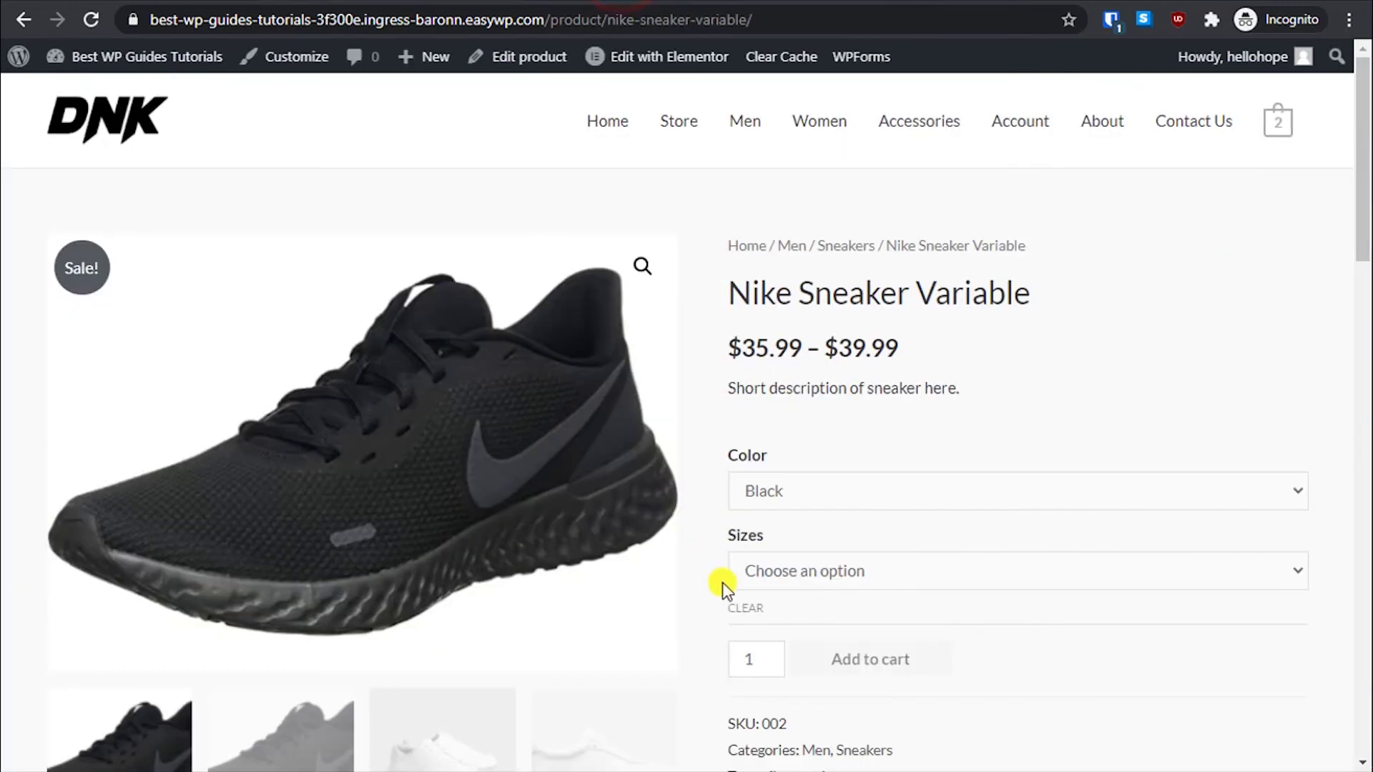
{"action": "scroll", "coordinate": [722, 582], "scroll_direction": "down", "scroll_amount": 4}
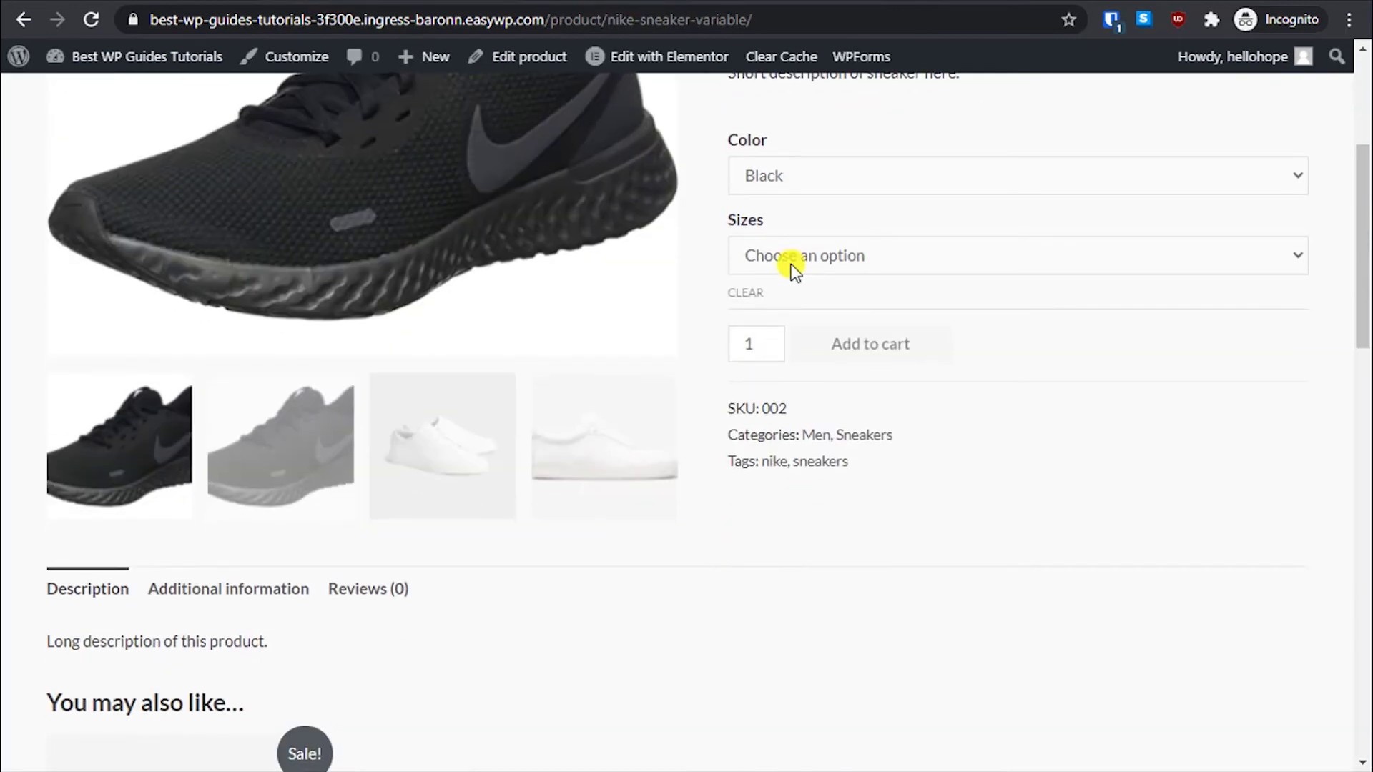
Step: Open the shopping cart from the Nike Sneaker Variable page
{"action": "left_click", "coordinate": [828, 159]}
{"action": "scroll", "coordinate": [822, 169], "scroll_direction": "up", "scroll_amount": 4}
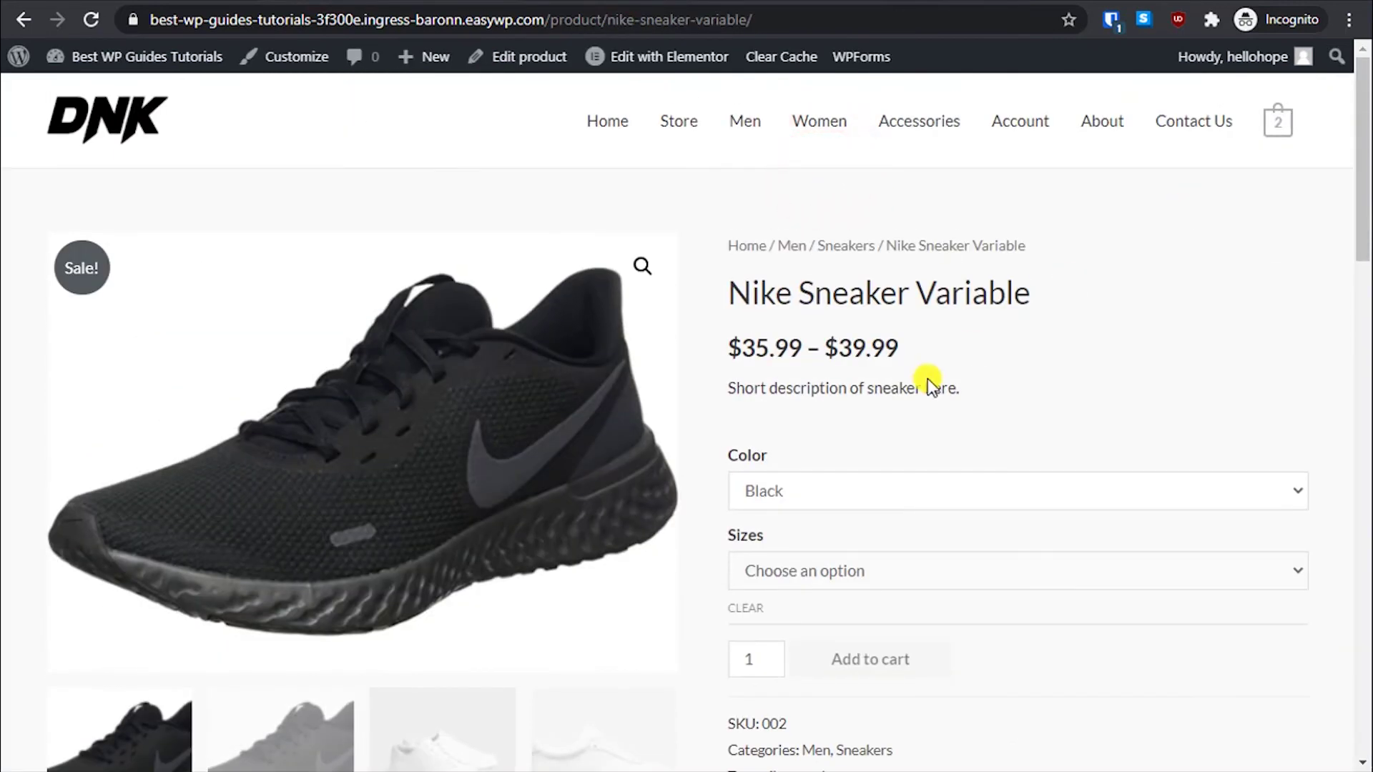
{"action": "left_click", "coordinate": [1277, 121]}
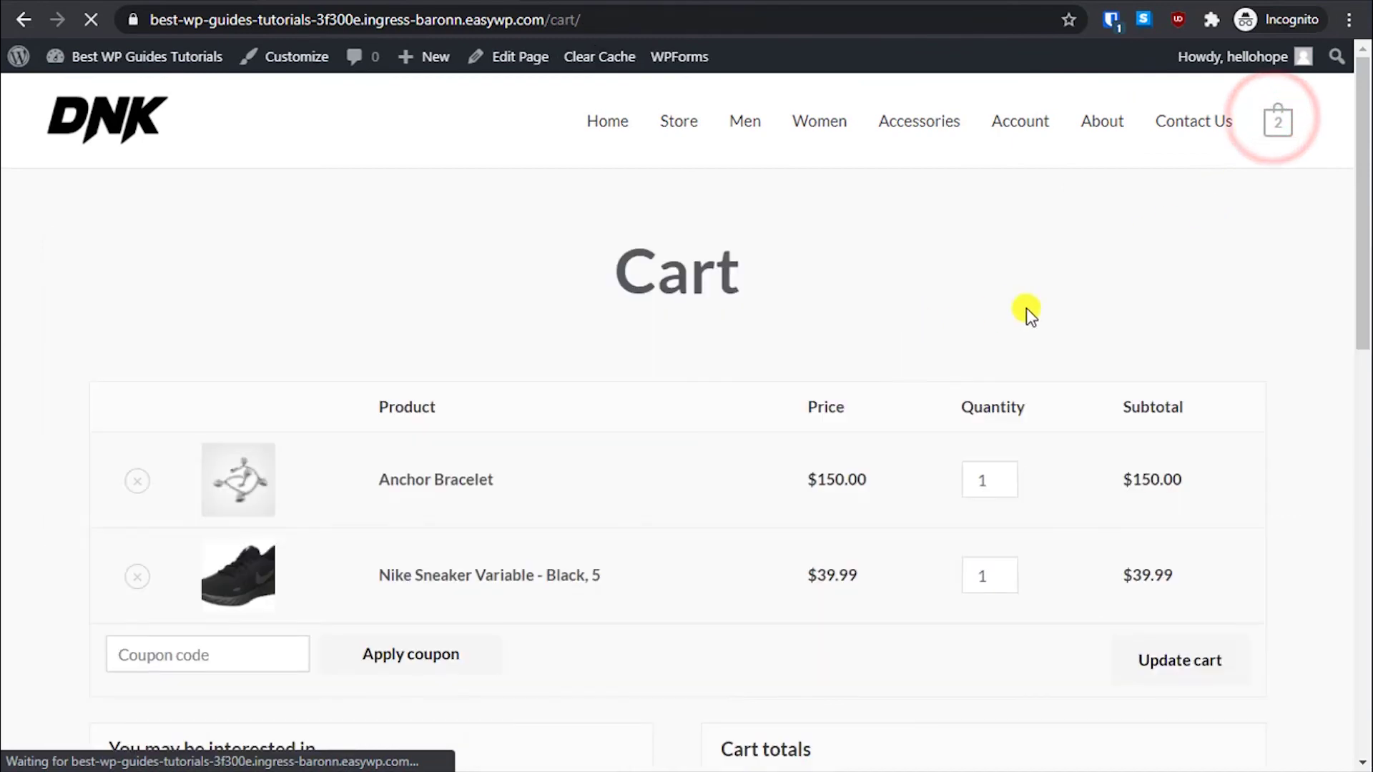
Step: Apply the welcome coupon code in the cart
{"action": "scroll", "coordinate": [644, 444], "scroll_direction": "down", "scroll_amount": 7}
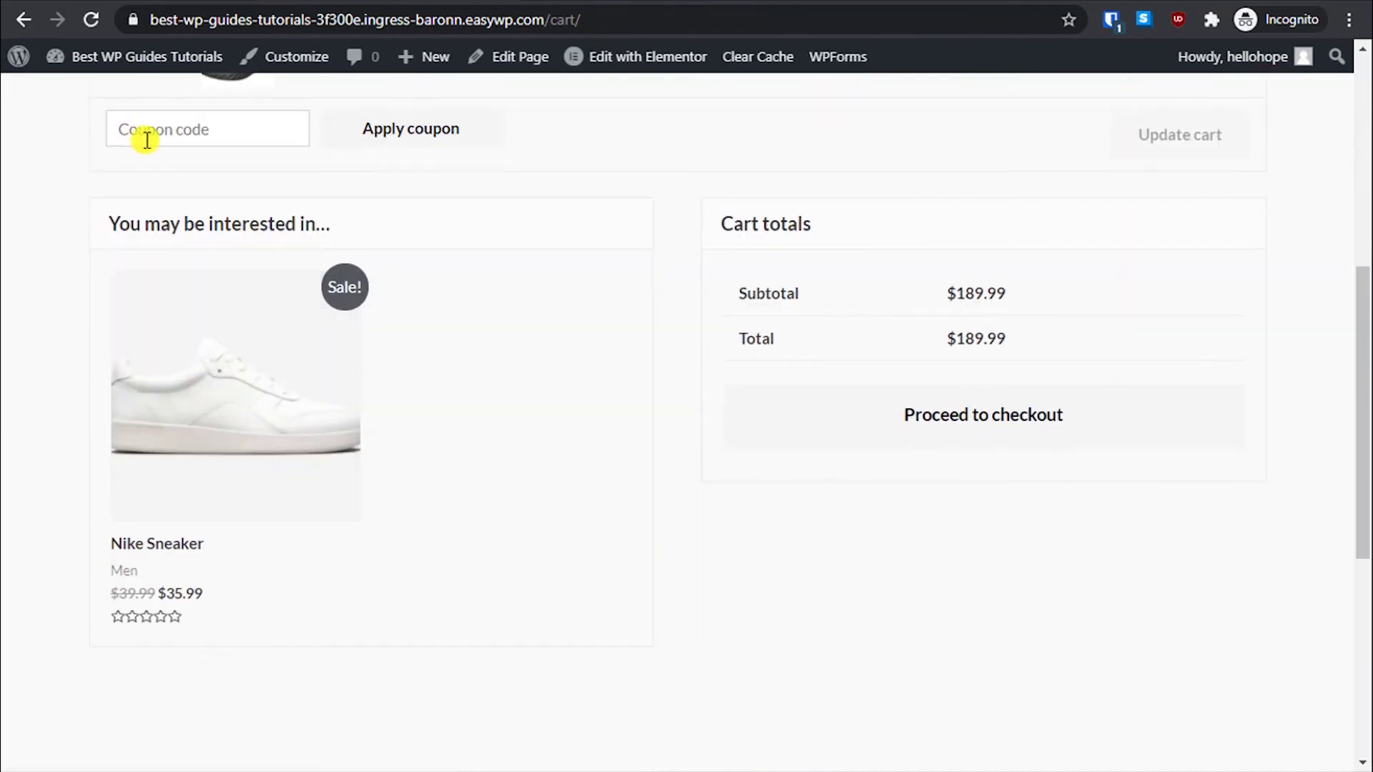
{"action": "left_click", "coordinate": [166, 135]}
{"action": "scroll", "coordinate": [500, 306], "scroll_direction": "up", "scroll_amount": 3}
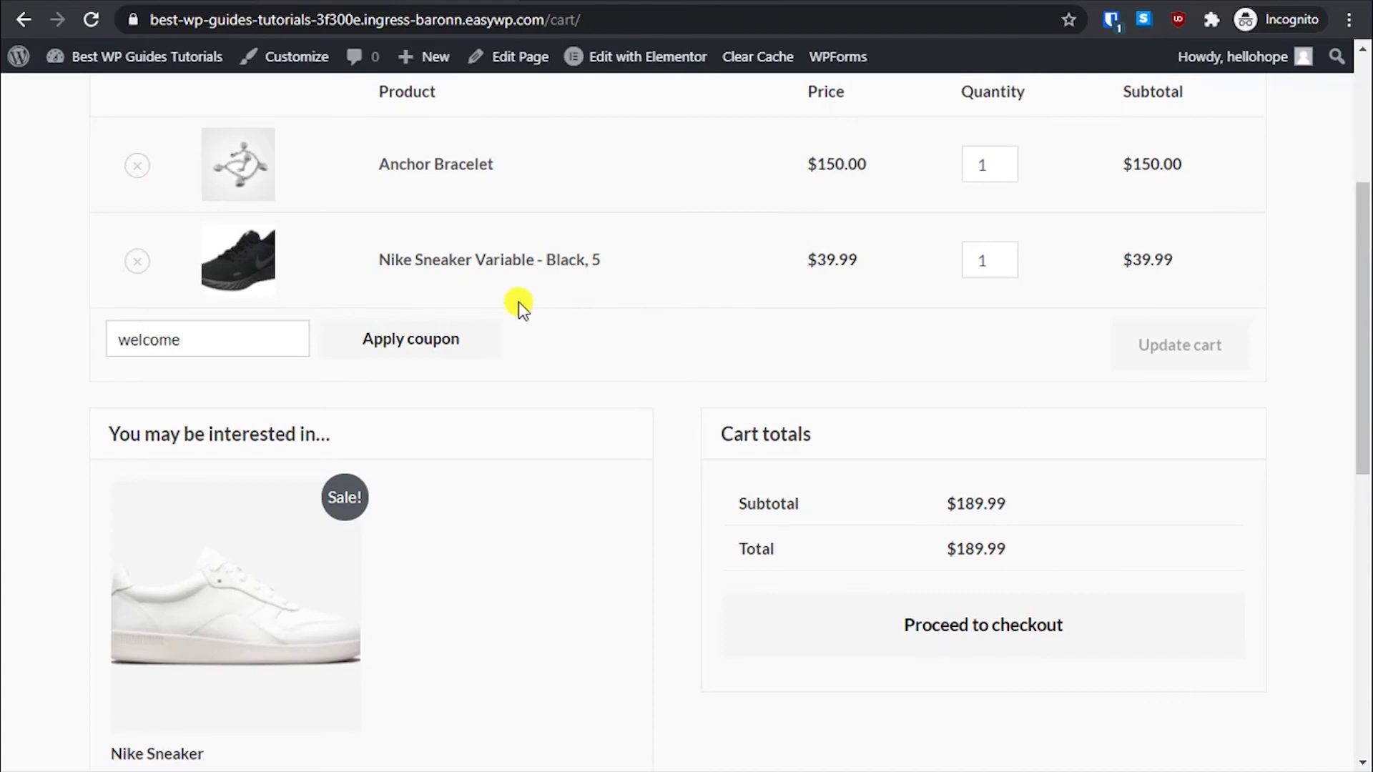
{"action": "left_click", "coordinate": [444, 338]}
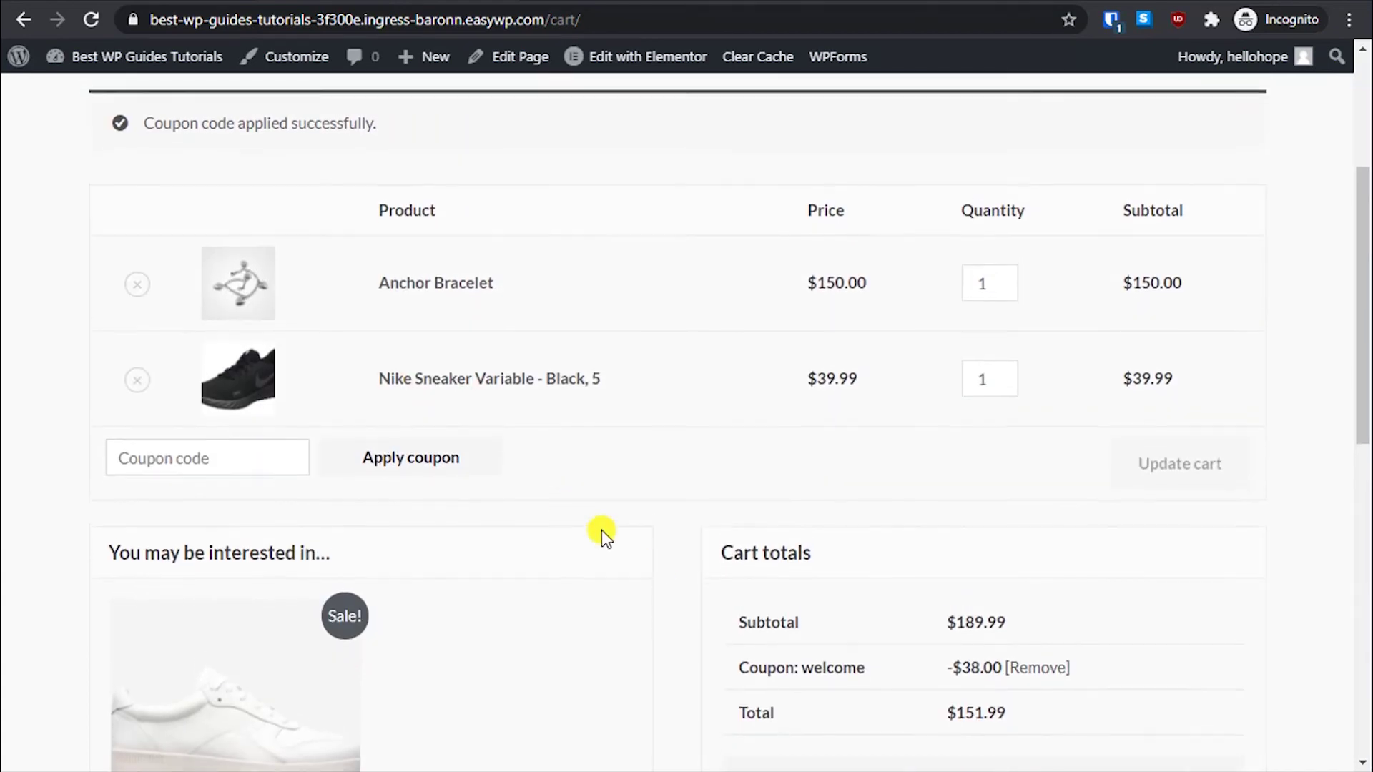
Step: Check the $38.00 welcome discount that brings the total to $151.99
{"action": "scroll", "coordinate": [727, 612], "scroll_direction": "down", "scroll_amount": 3}
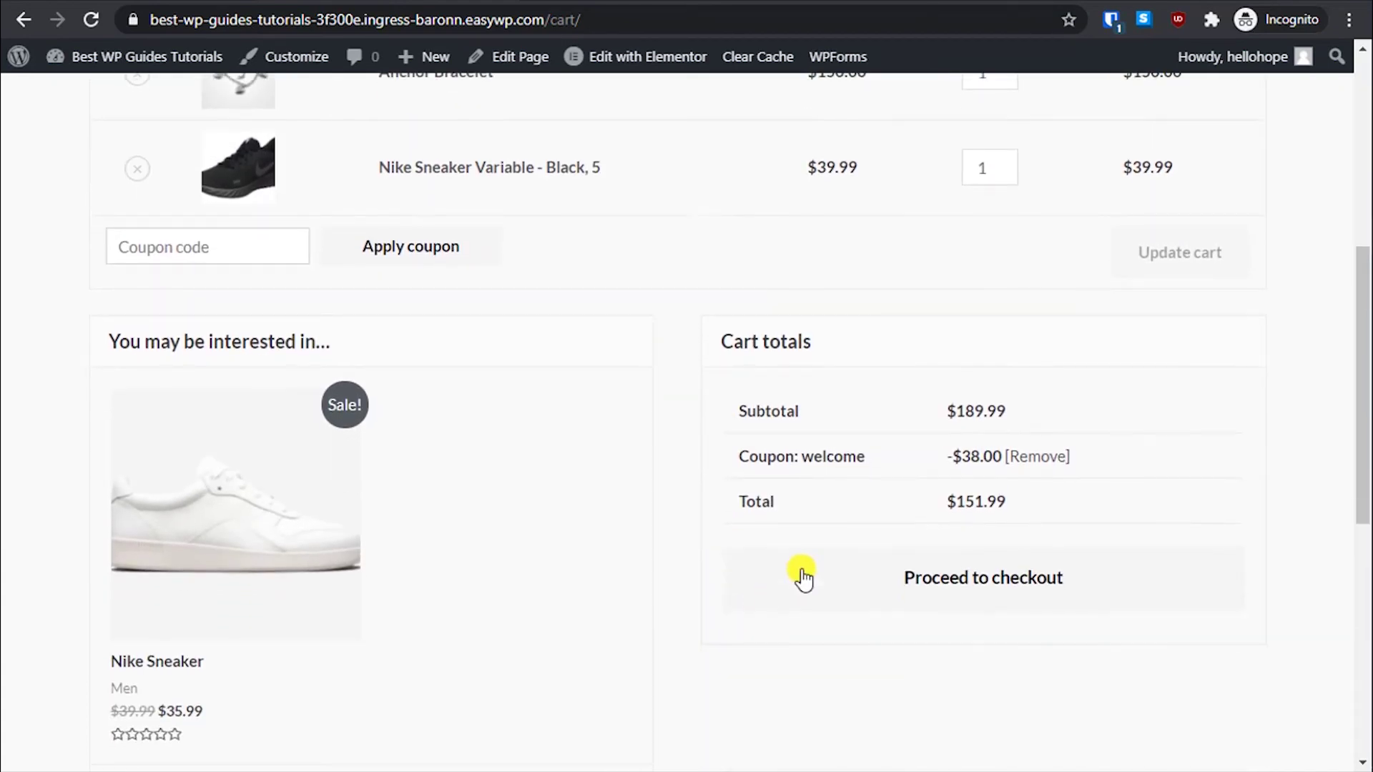
{"action": "double_click", "coordinate": [948, 454]}
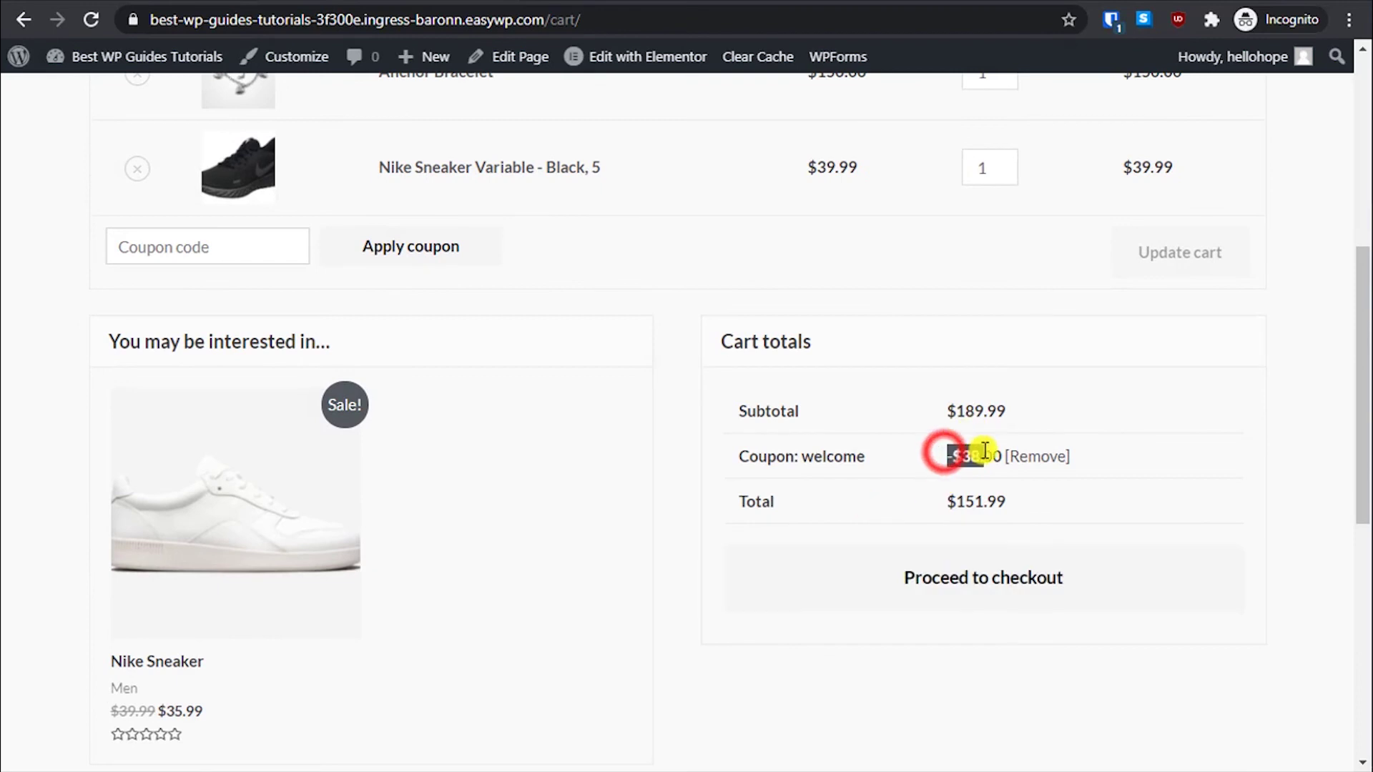
{"action": "left_click", "coordinate": [852, 451]}
{"action": "left_click_drag", "start_coordinate": [946, 458], "coordinate": [1000, 455]}
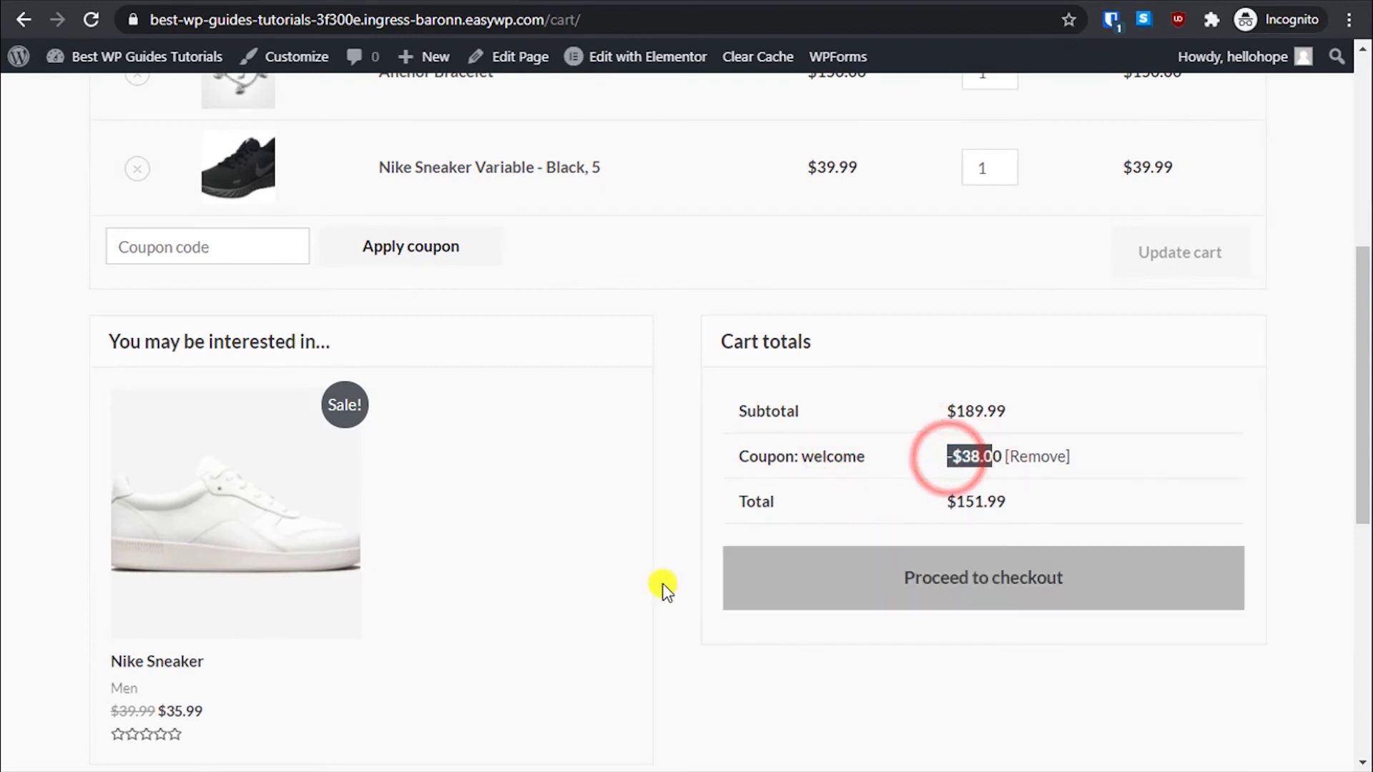
{"action": "scroll", "coordinate": [293, 439], "scroll_direction": "up", "scroll_amount": 4}
{"action": "scroll", "coordinate": [294, 434], "scroll_direction": "down", "scroll_amount": 1}
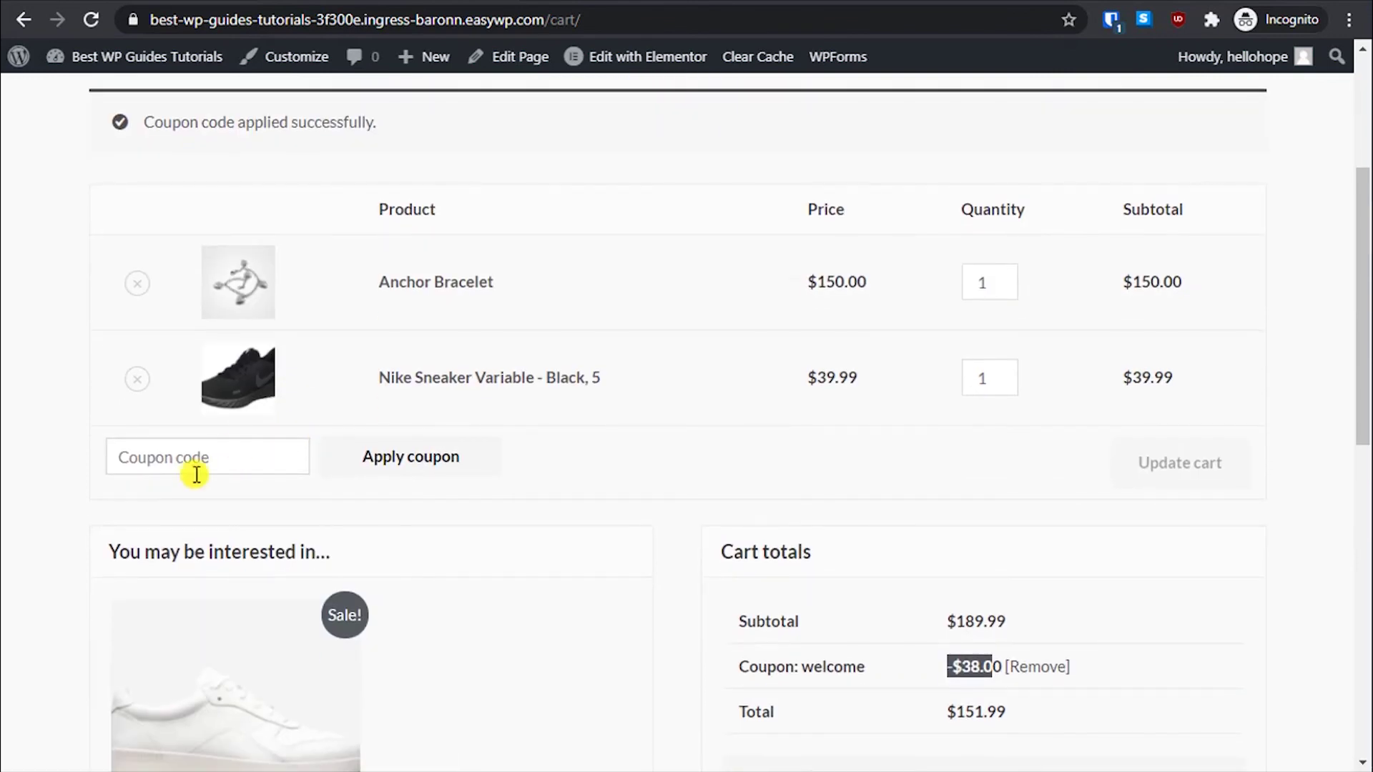
Step: Try applying the freeship coupon on top of welcome
{"action": "left_click", "coordinate": [202, 451]}
{"action": "type", "text": "freeship"}
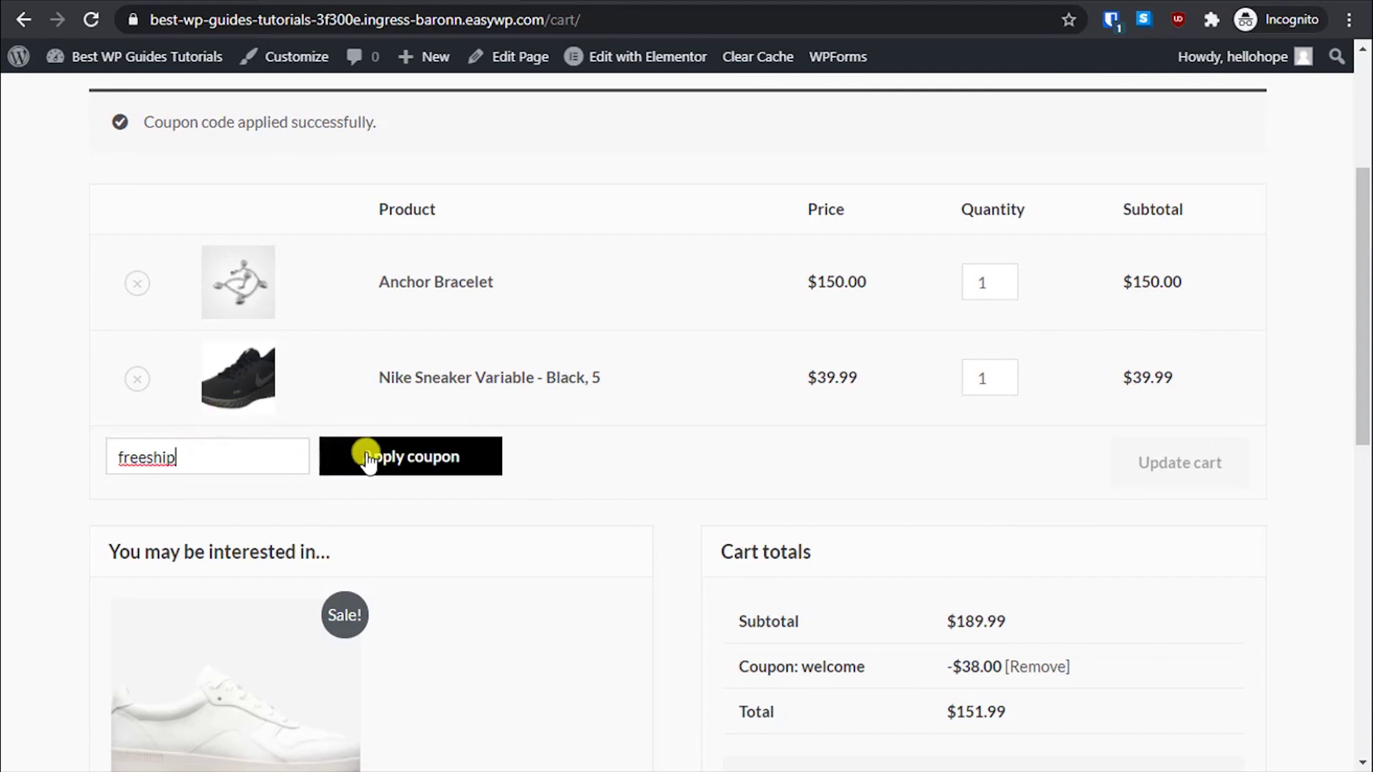
{"action": "left_click", "coordinate": [370, 459]}
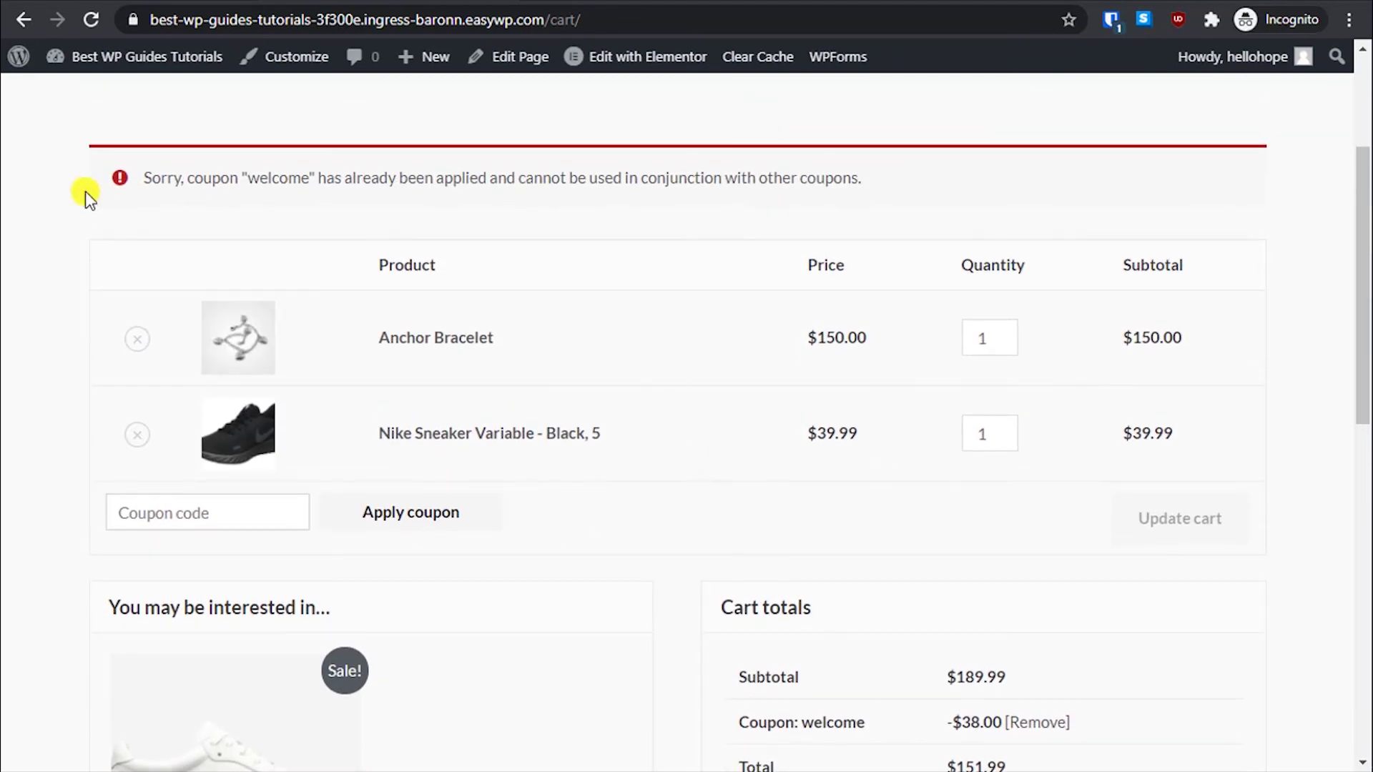
Step: Read the refusal message, then remove the welcome coupon, restoring the $189.99 total
{"action": "left_click_drag", "start_coordinate": [144, 178], "coordinate": [160, 179]}
{"action": "left_click_drag", "start_coordinate": [338, 180], "coordinate": [639, 190]}
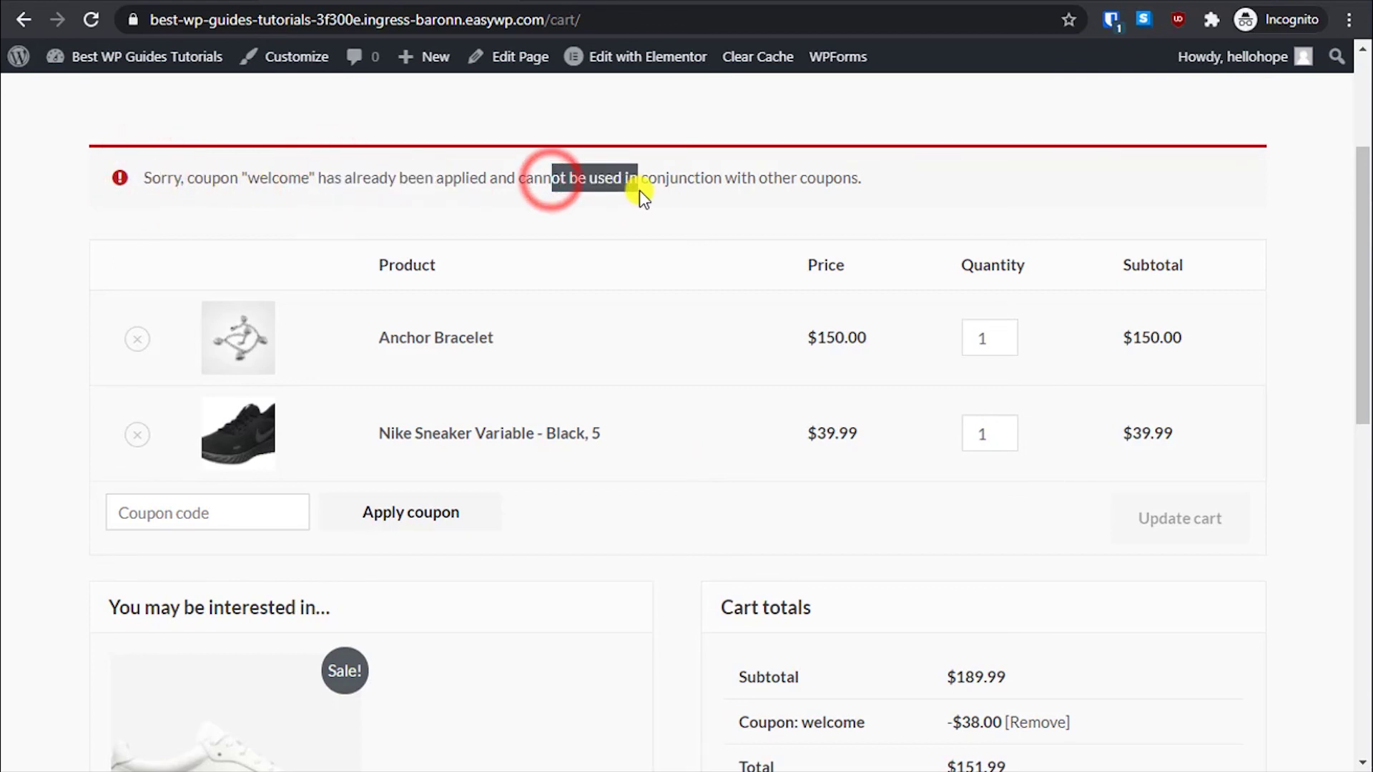
{"action": "left_click_drag", "start_coordinate": [794, 181], "coordinate": [640, 180]}
{"action": "scroll", "coordinate": [726, 487], "scroll_direction": "down", "scroll_amount": 2}
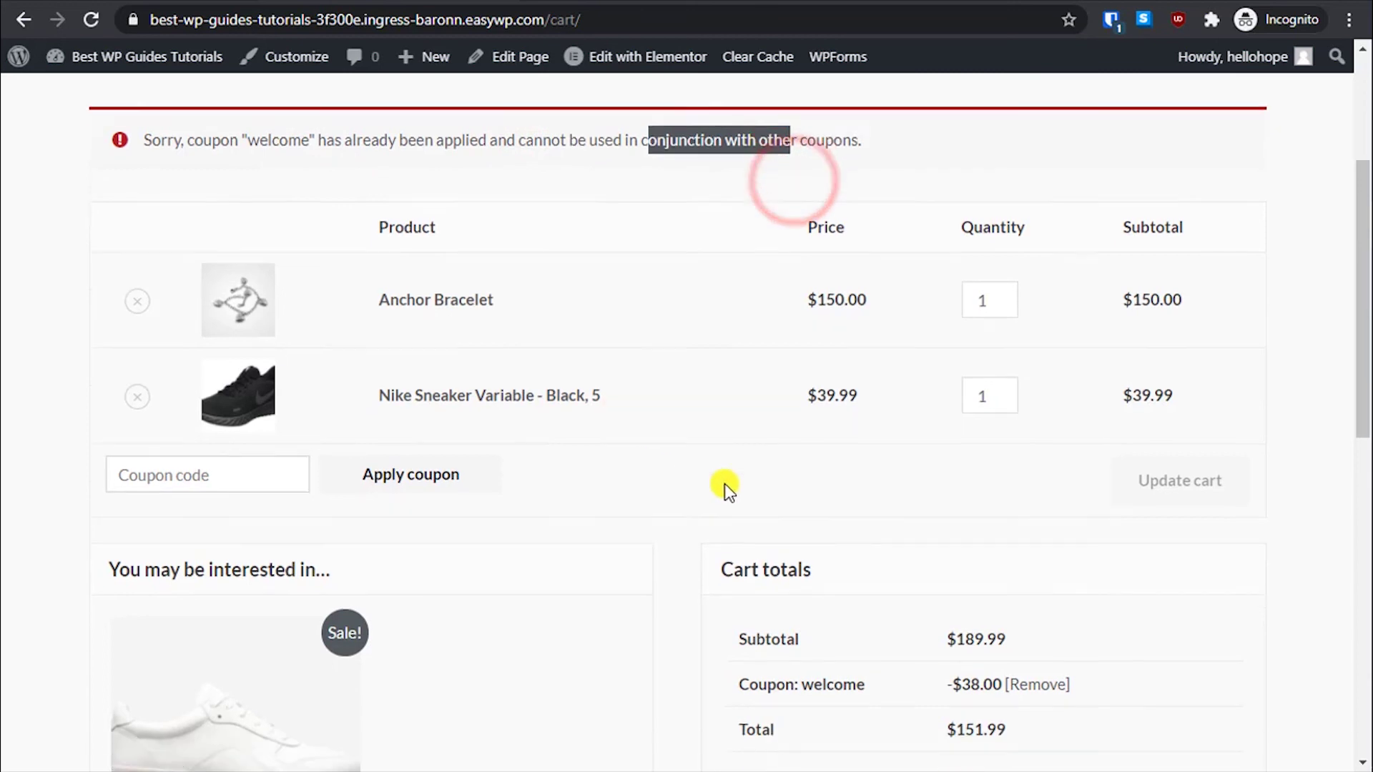
{"action": "left_click", "coordinate": [1030, 619]}
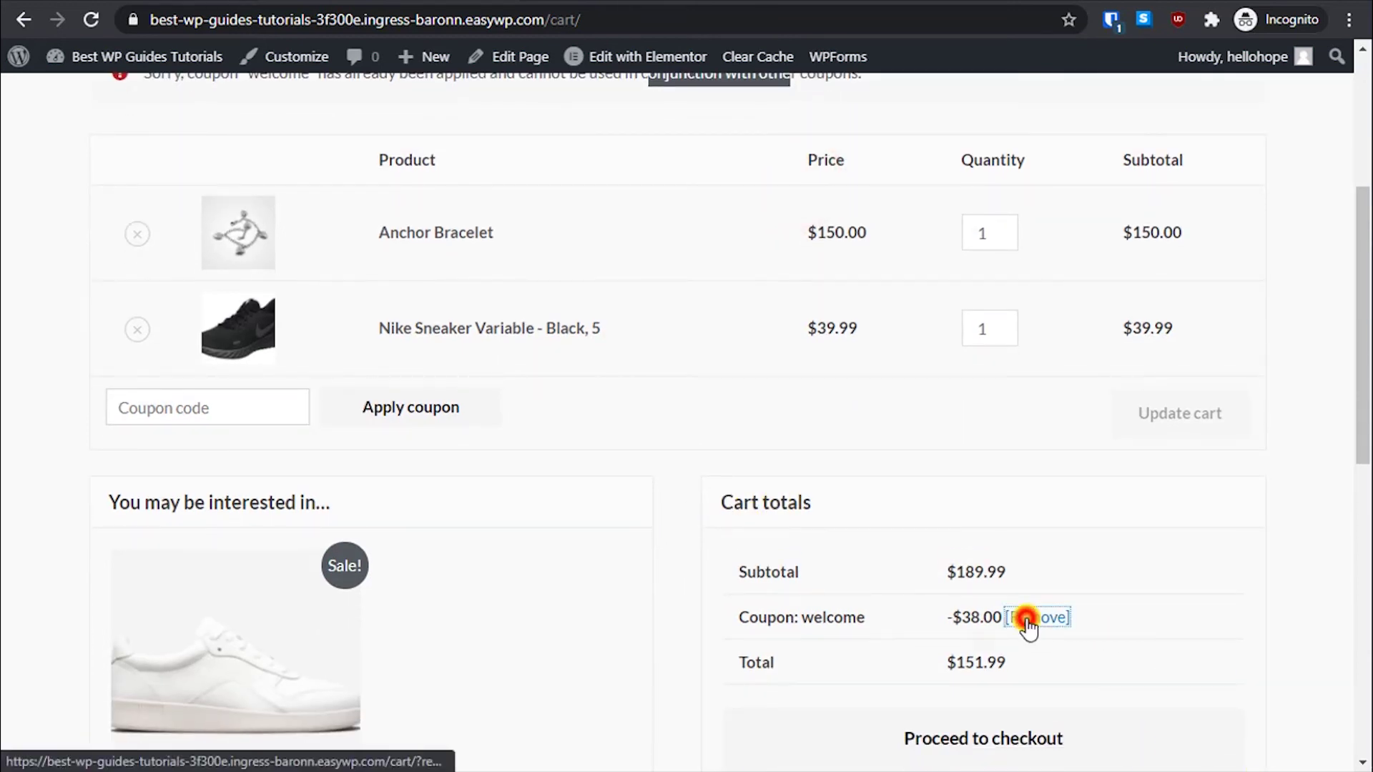
{"action": "left_click", "coordinate": [205, 462]}
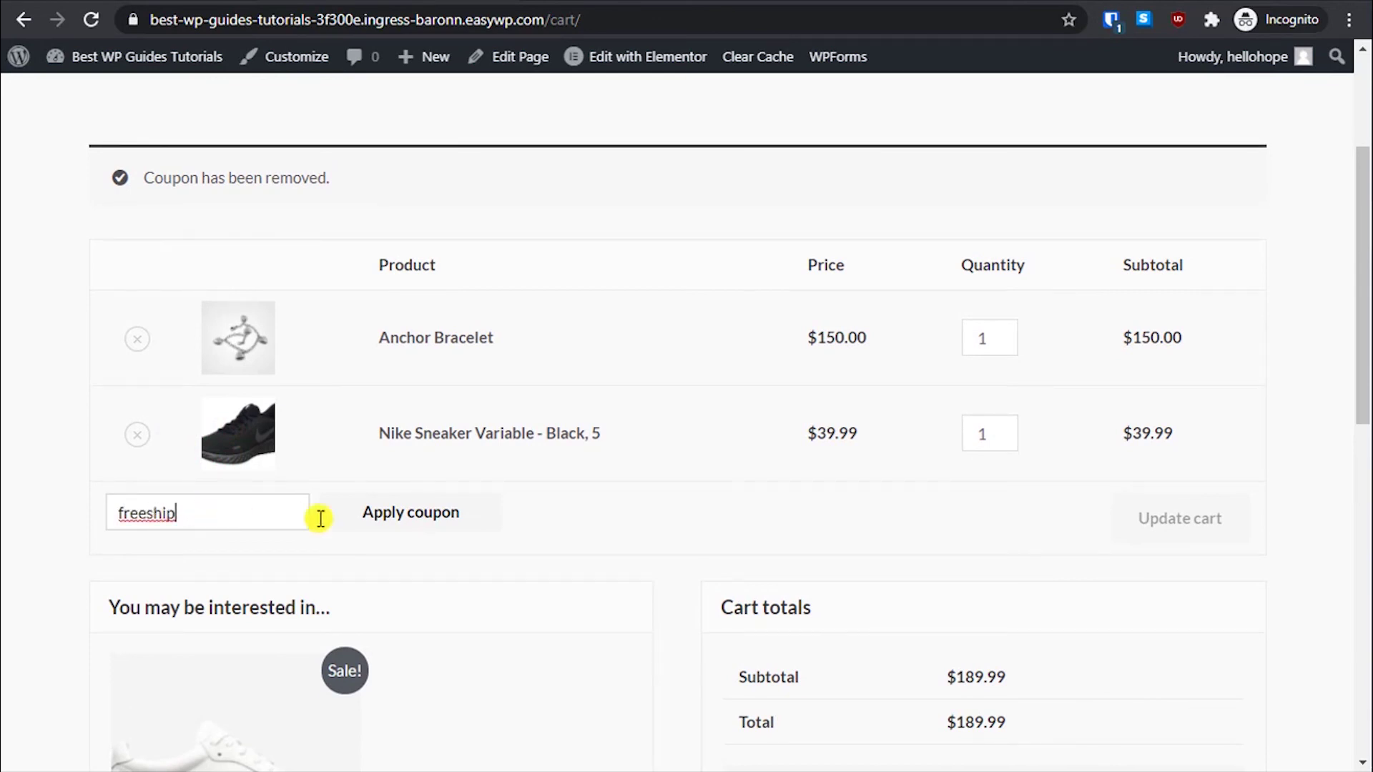
Step: Apply the freeship coupon and confirm the free shipping note in Cart totals
{"action": "left_click", "coordinate": [376, 514]}
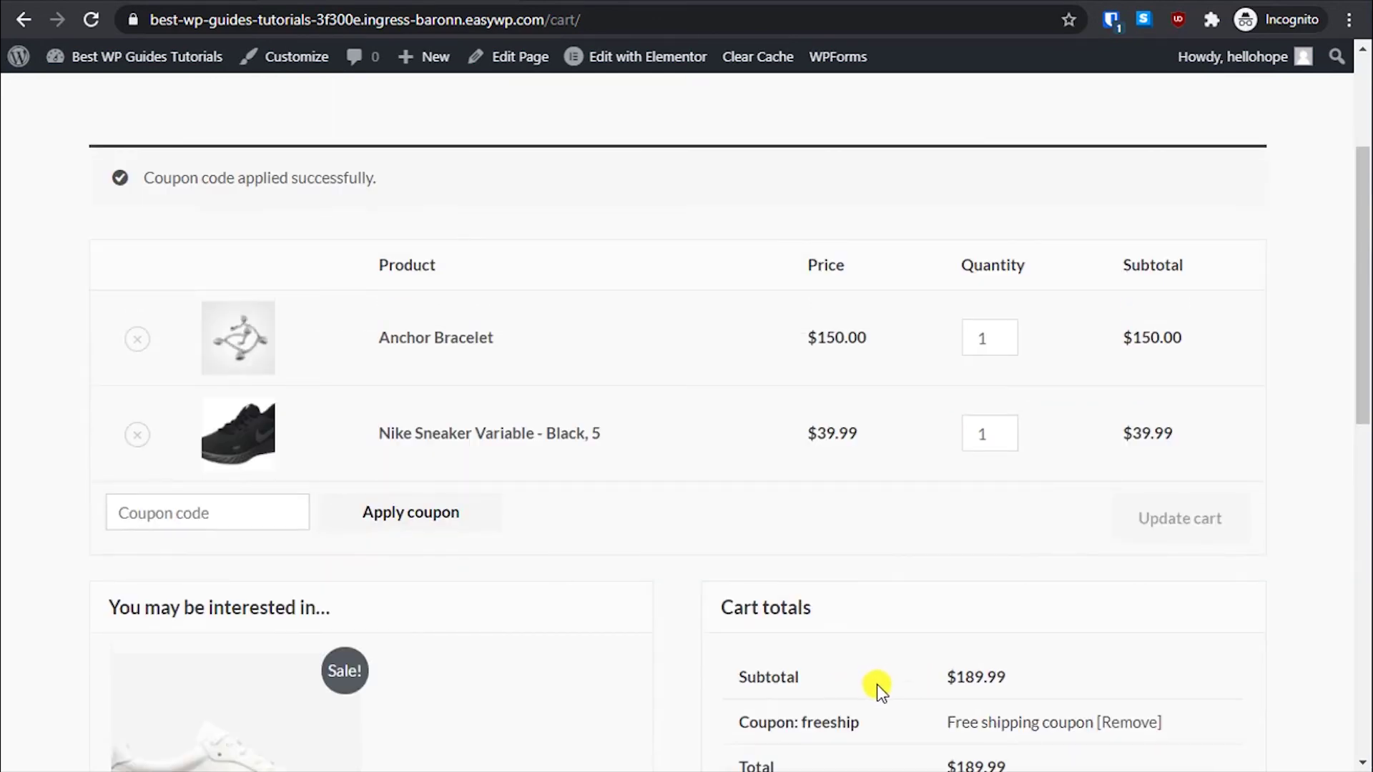
{"action": "scroll", "coordinate": [929, 668], "scroll_direction": "down", "scroll_amount": 2}
{"action": "double_click", "coordinate": [954, 617]}
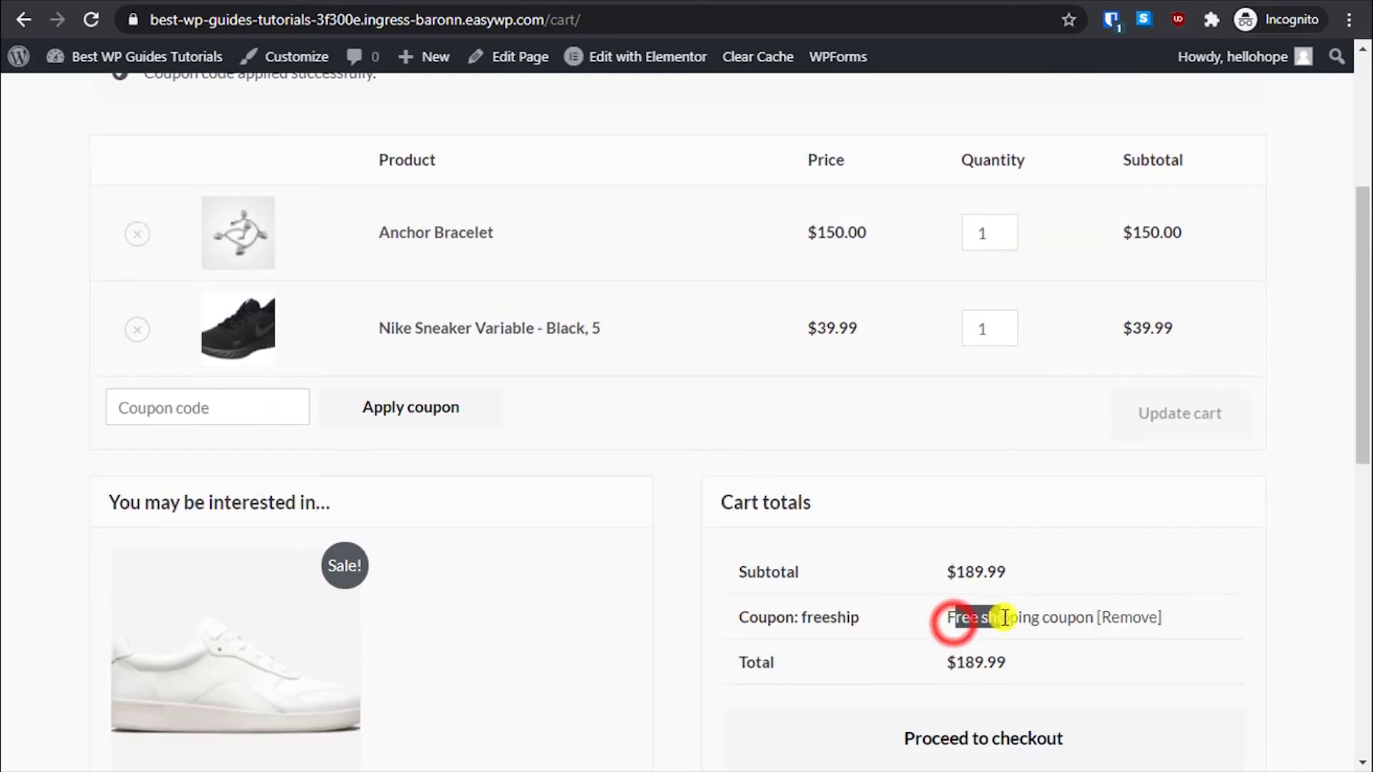
{"action": "left_click", "coordinate": [904, 638]}
Step: Add the 10off coupon and verify the $10.00 discount against the $189.99 subtotal
{"action": "left_click", "coordinate": [258, 398]}
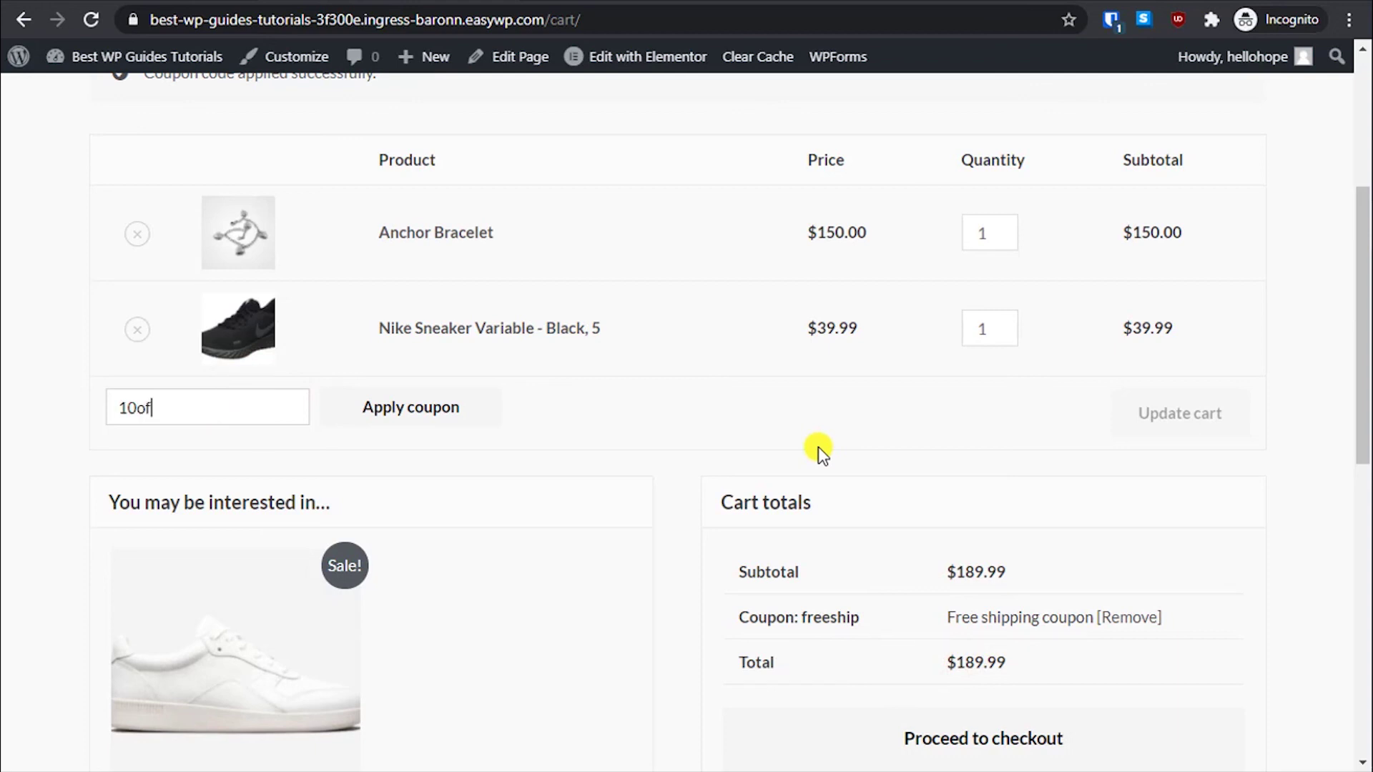
{"action": "left_click", "coordinate": [401, 392]}
{"action": "scroll", "coordinate": [898, 340], "scroll_direction": "down", "scroll_amount": 3}
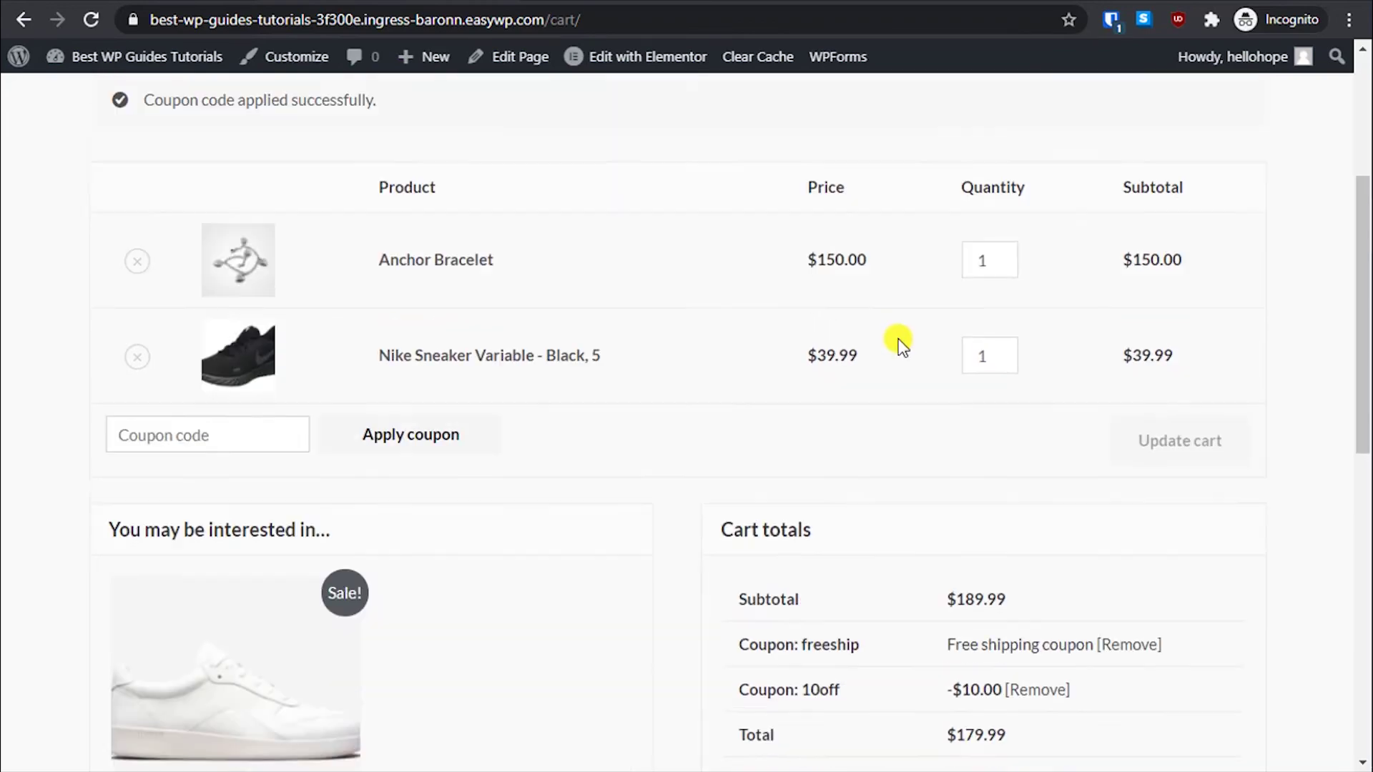
{"action": "scroll", "coordinate": [758, 555], "scroll_direction": "up", "scroll_amount": 4}
{"action": "scroll", "coordinate": [468, 415], "scroll_direction": "up", "scroll_amount": 3}
{"action": "left_click_drag", "start_coordinate": [188, 411], "coordinate": [451, 420]}
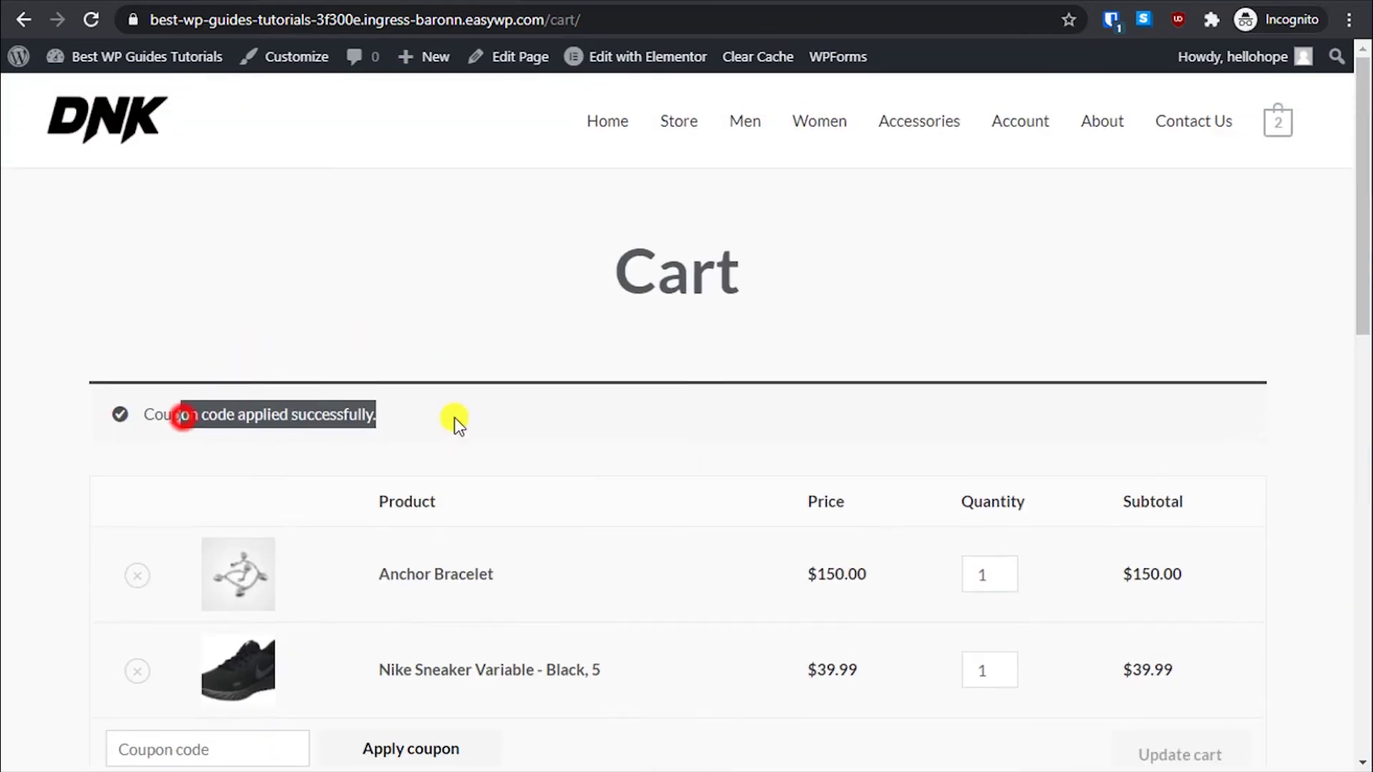
{"action": "scroll", "coordinate": [901, 527], "scroll_direction": "down", "scroll_amount": 10}
{"action": "scroll", "coordinate": [937, 515], "scroll_direction": "up", "scroll_amount": 3}
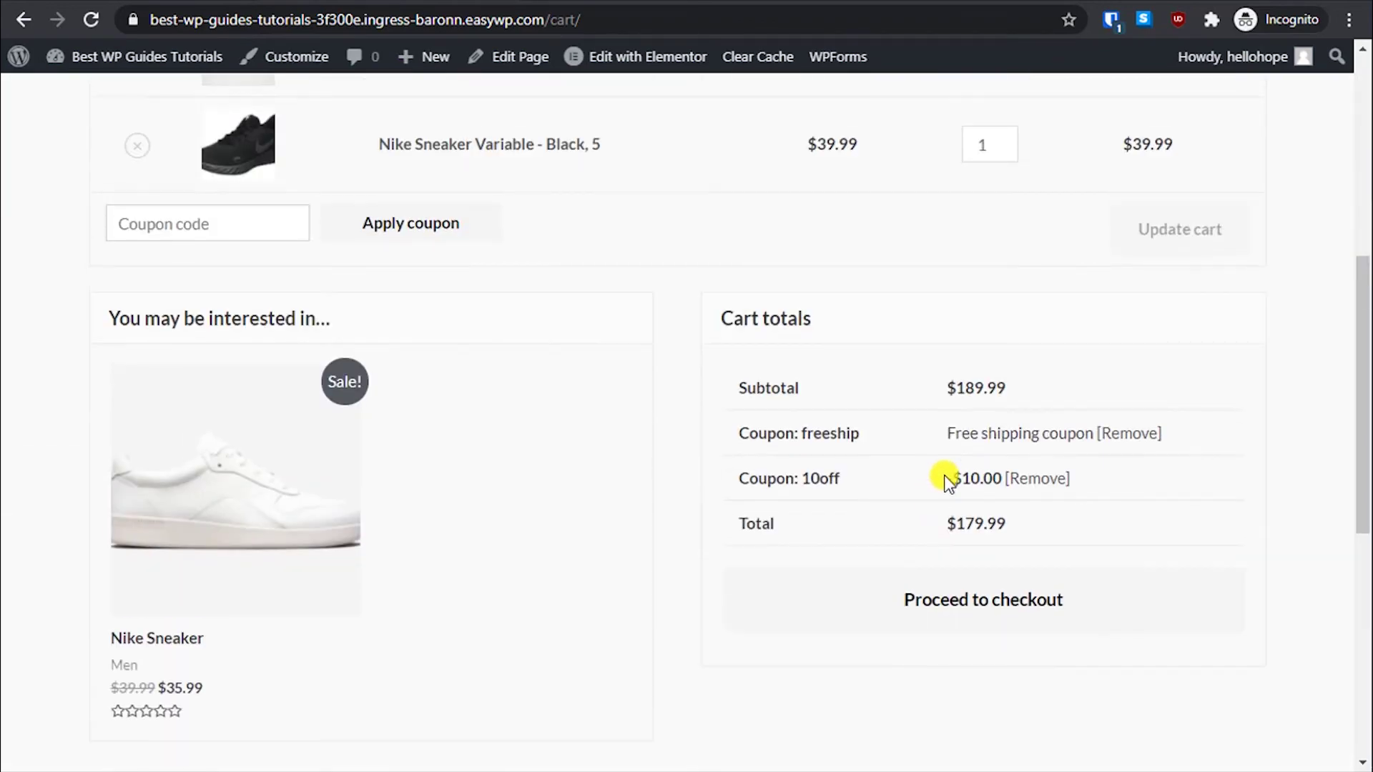
{"action": "double_click", "coordinate": [951, 479]}
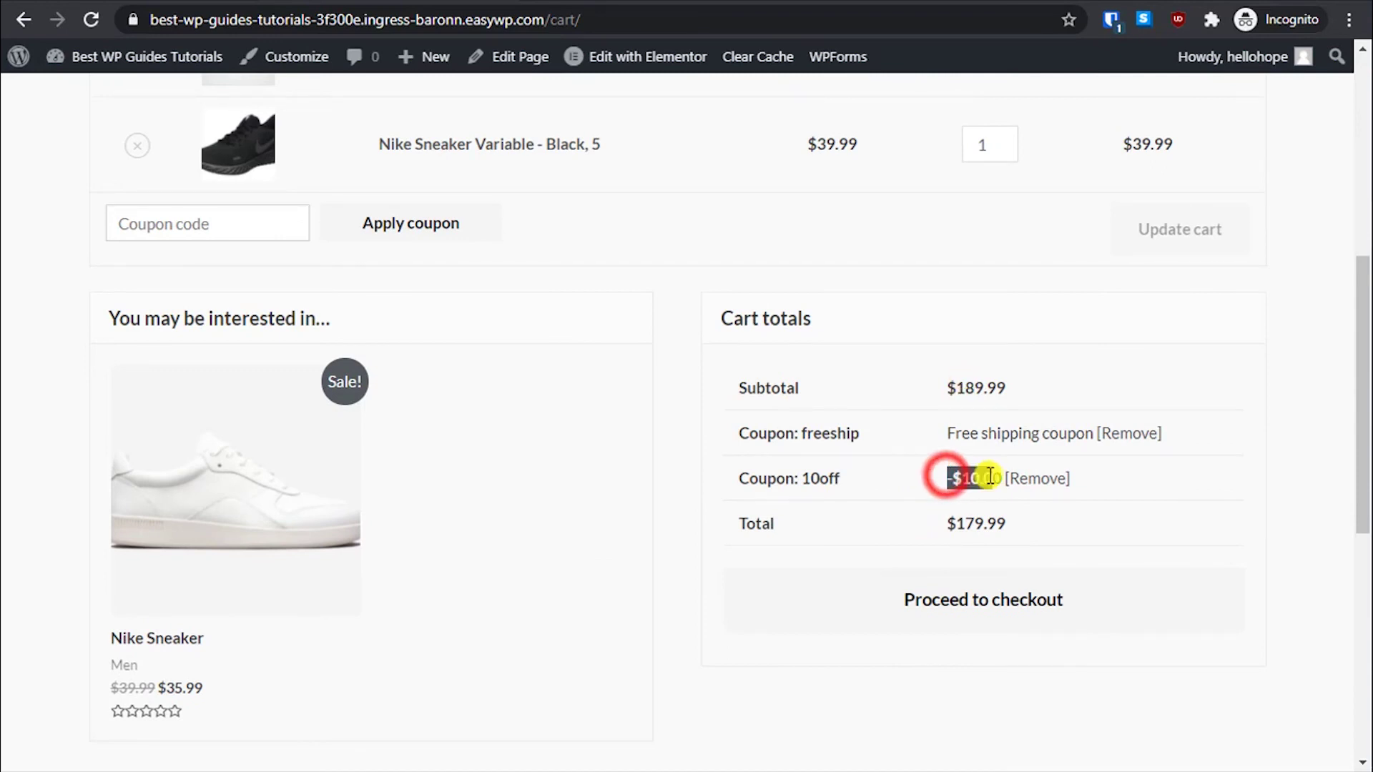
{"action": "left_click", "coordinate": [900, 485]}
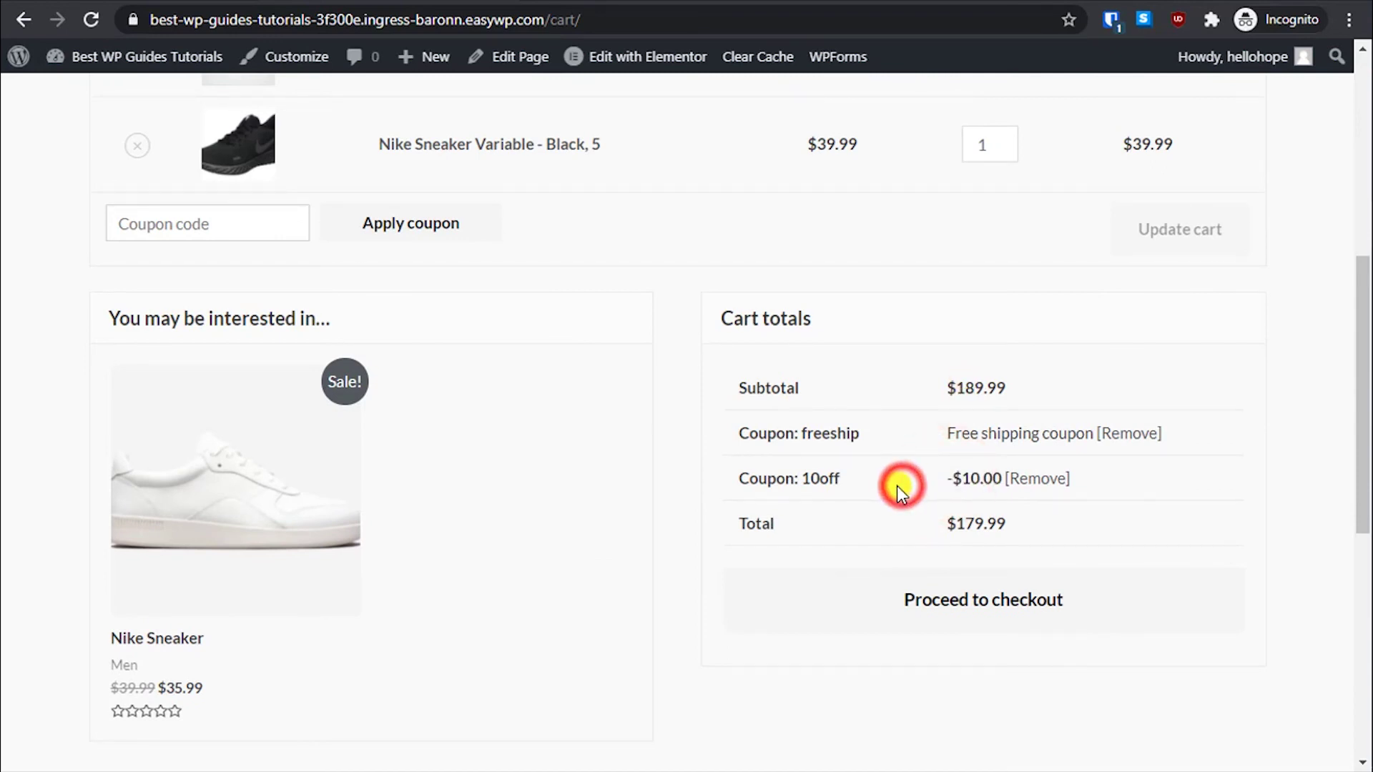
{"action": "triple_click", "coordinate": [1014, 388]}
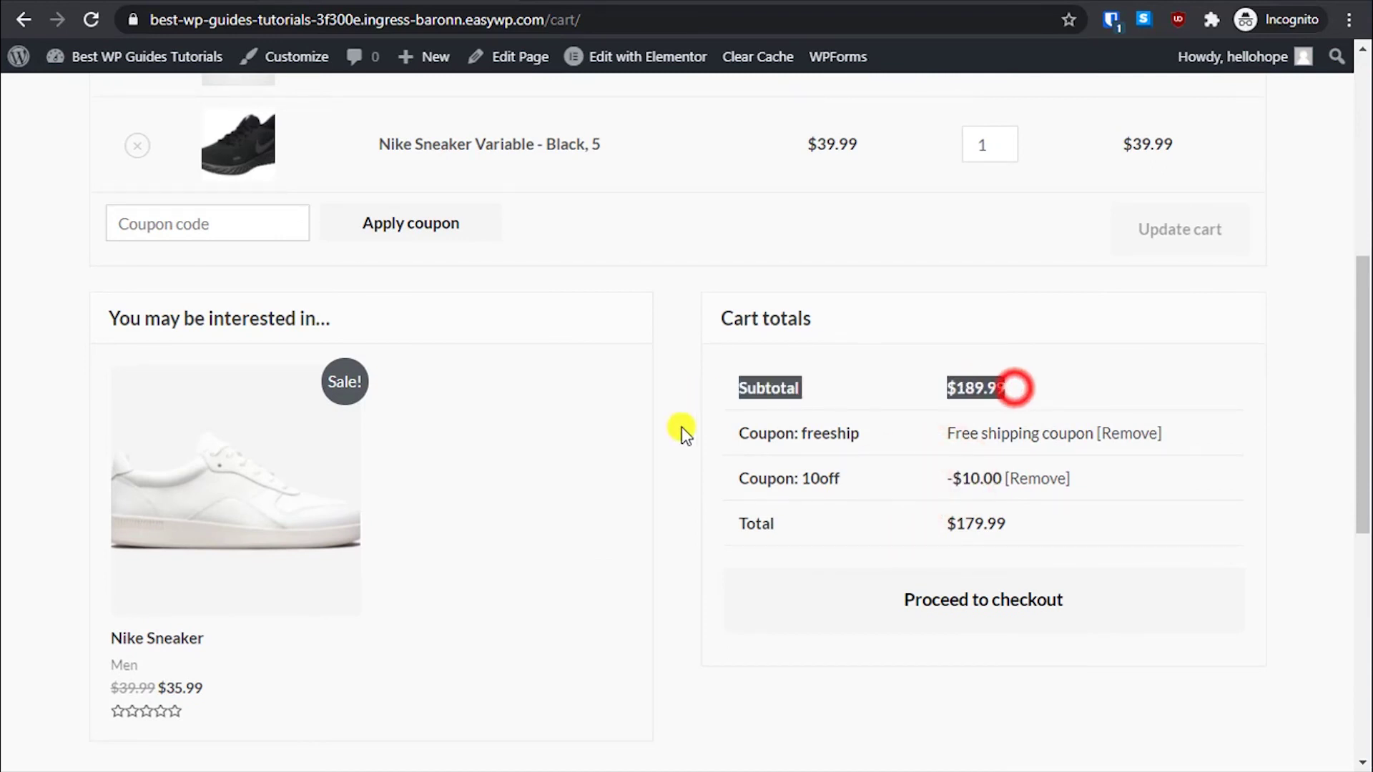
{"action": "left_click", "coordinate": [840, 436]}
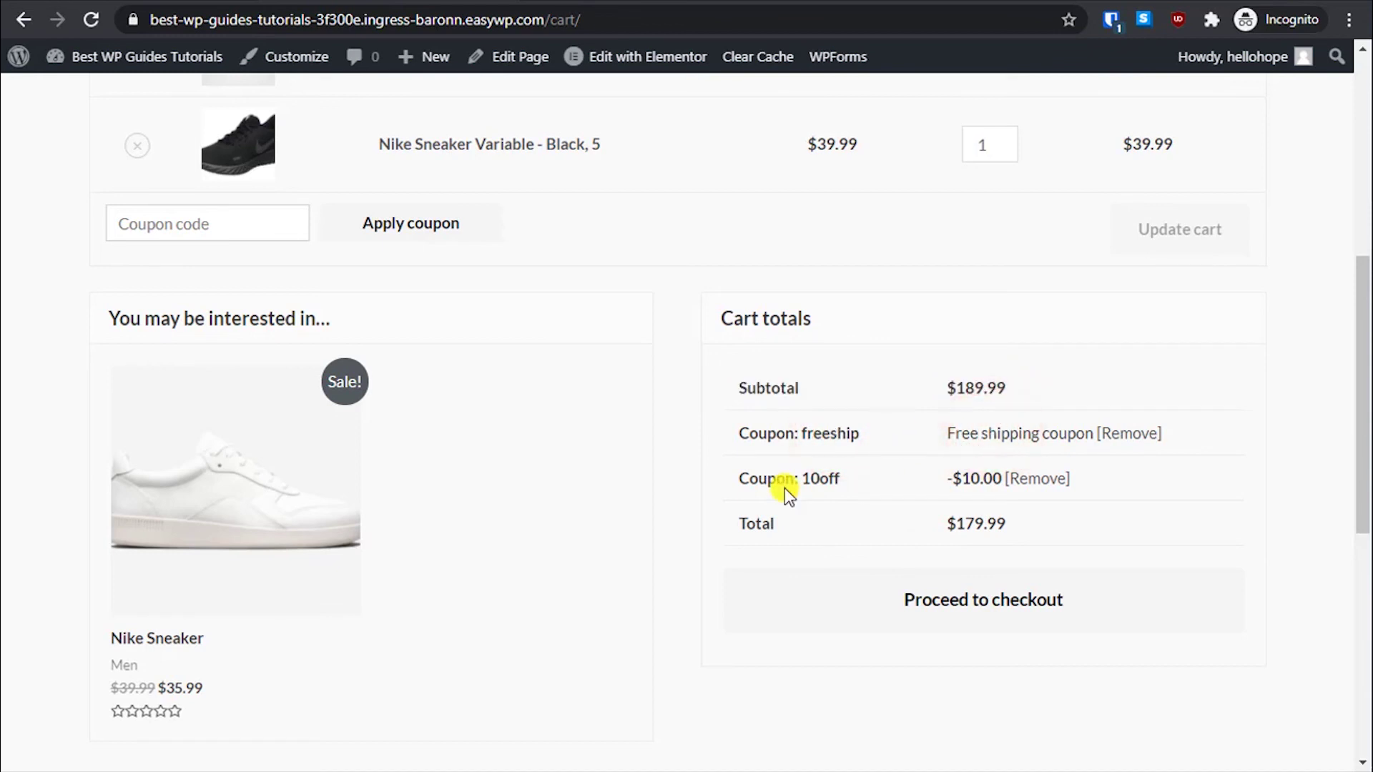